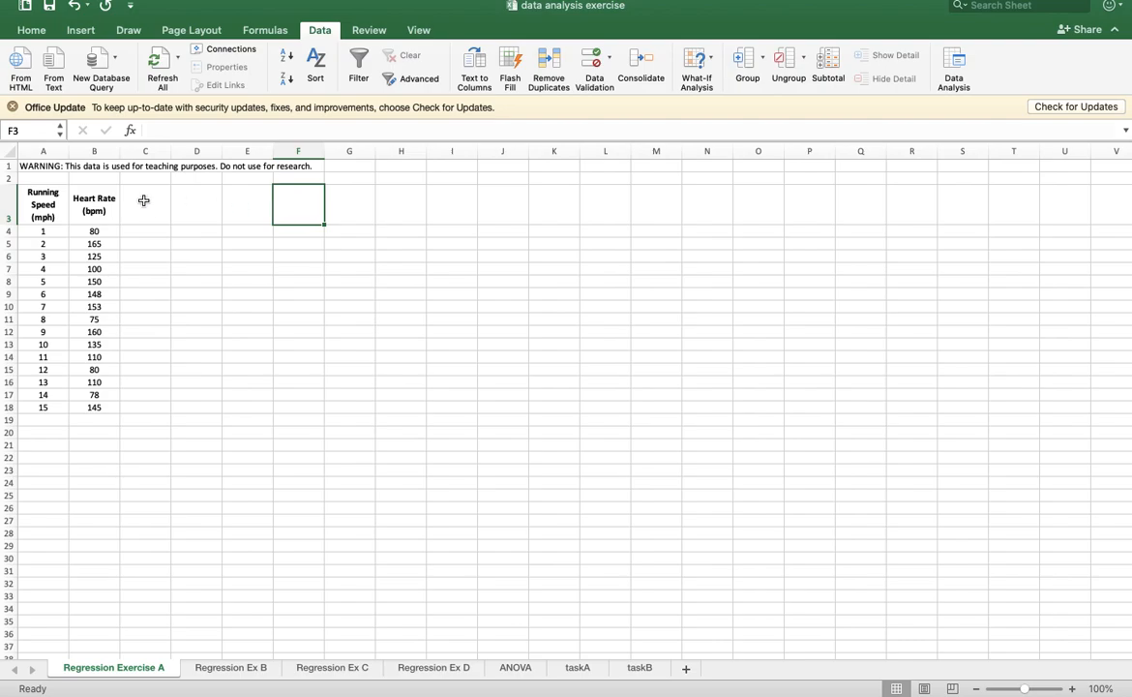
- Make sure the Analysis ToolPak add-in is enabled, and leave the heading cell without changing it
left_click(55, 190)
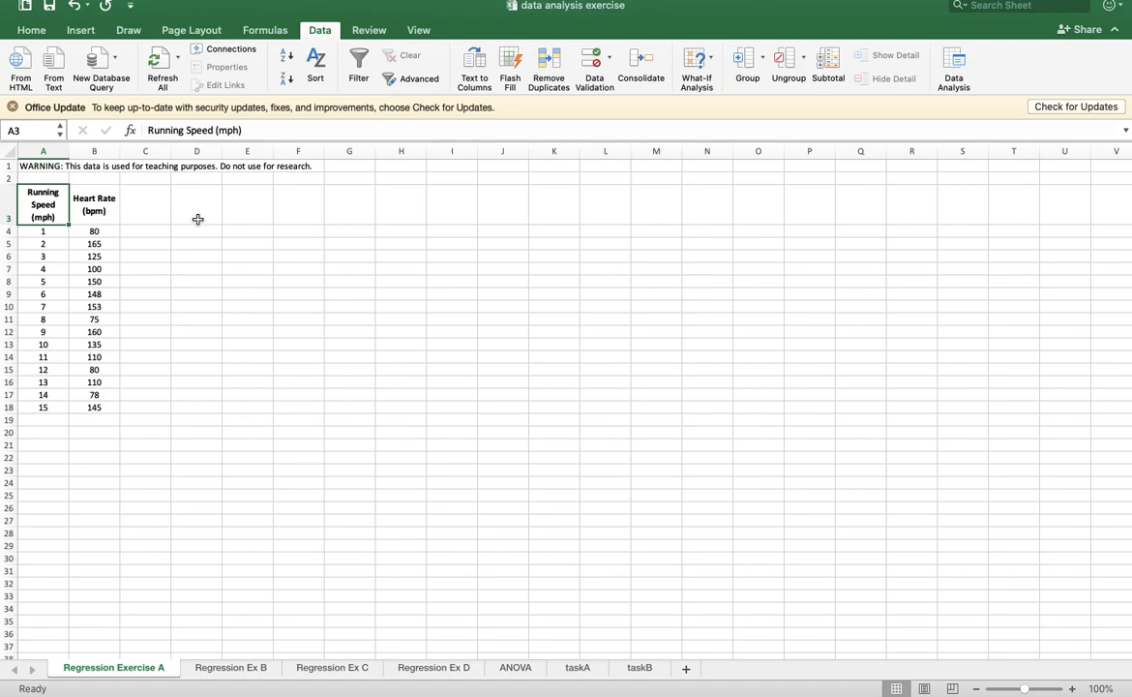
mouse_move(303, 8)
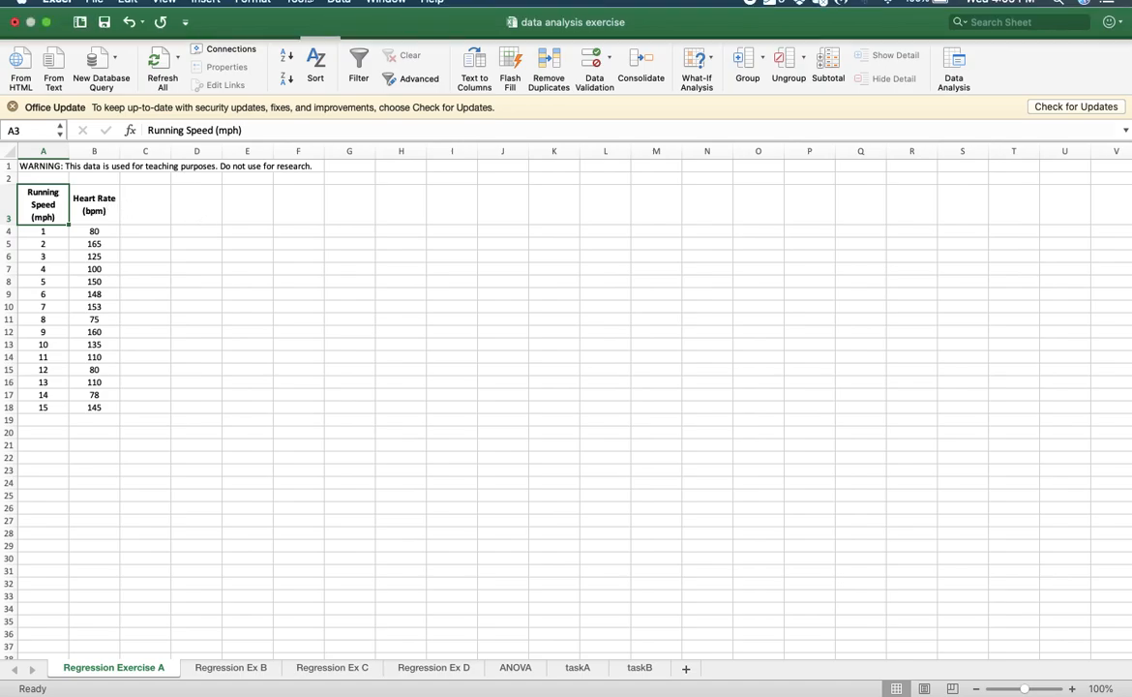
left_click(300, 3)
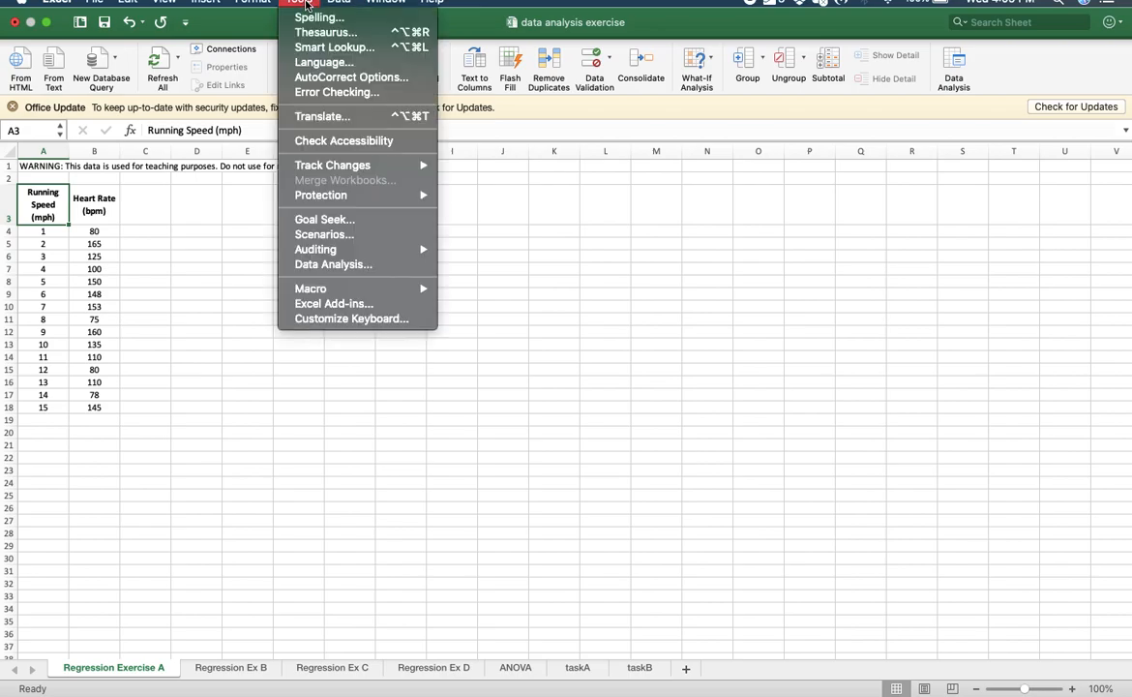
left_click(383, 304)
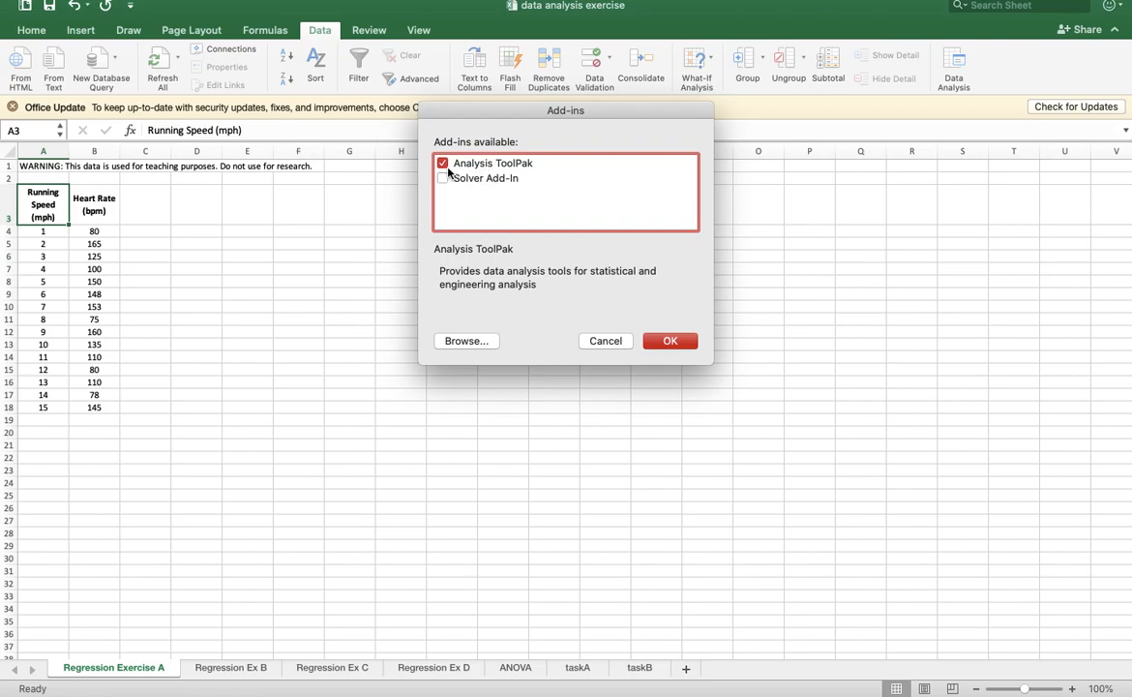
left_click(666, 337)
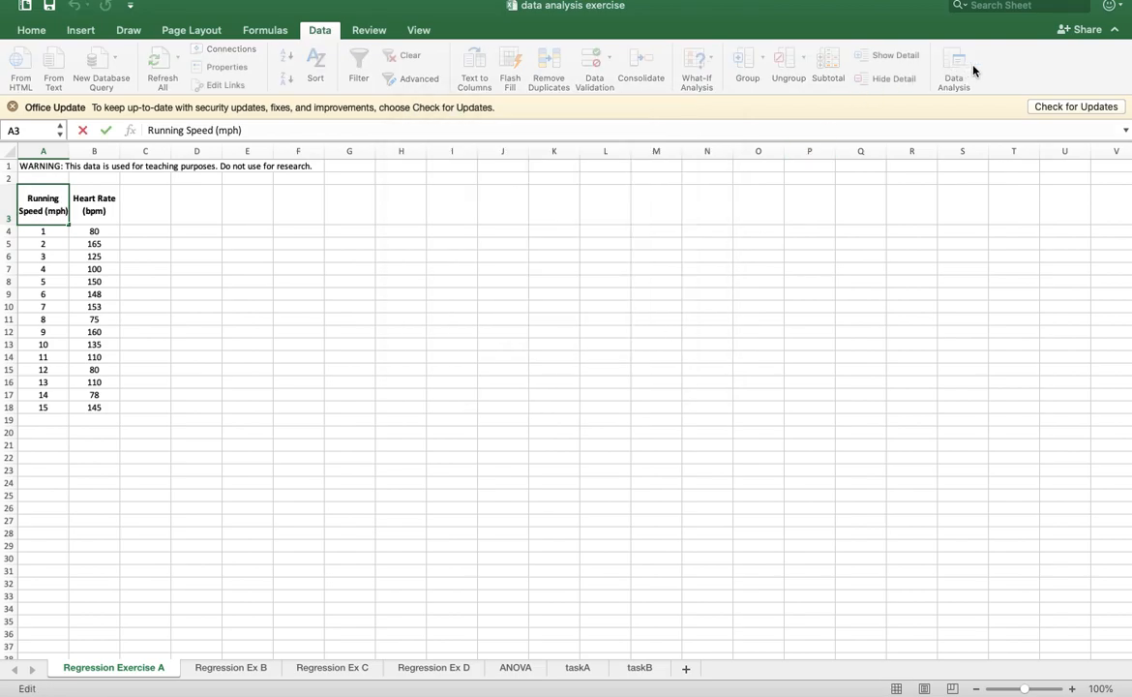
left_click(321, 32)
left_click(321, 32)
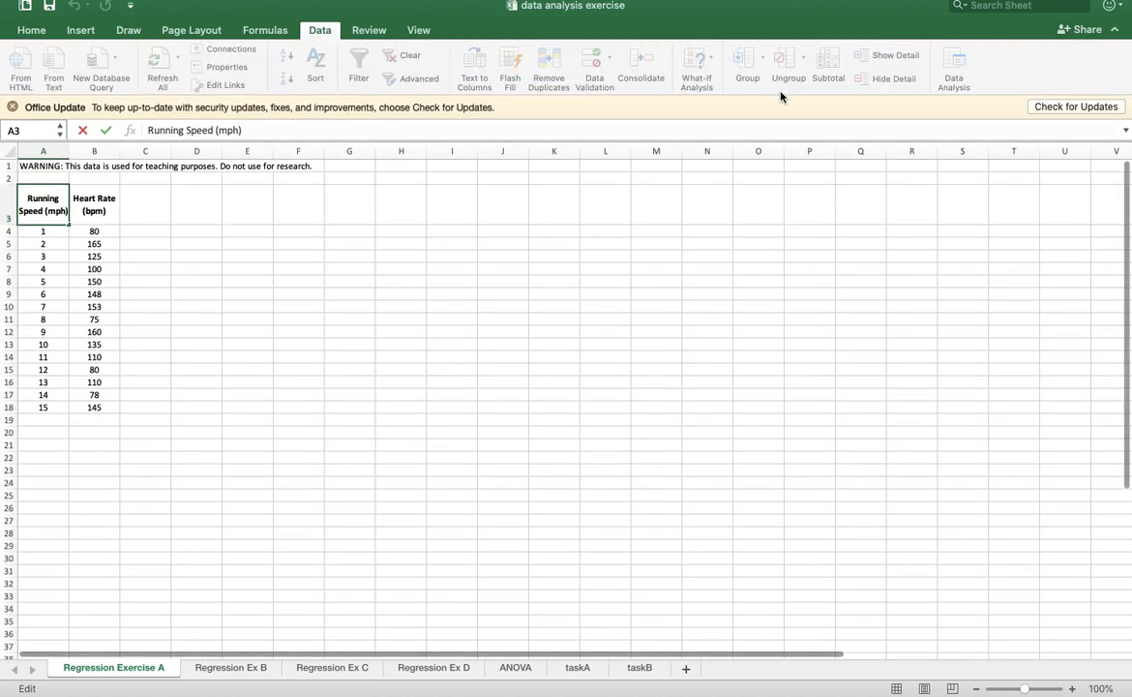
left_click(707, 243)
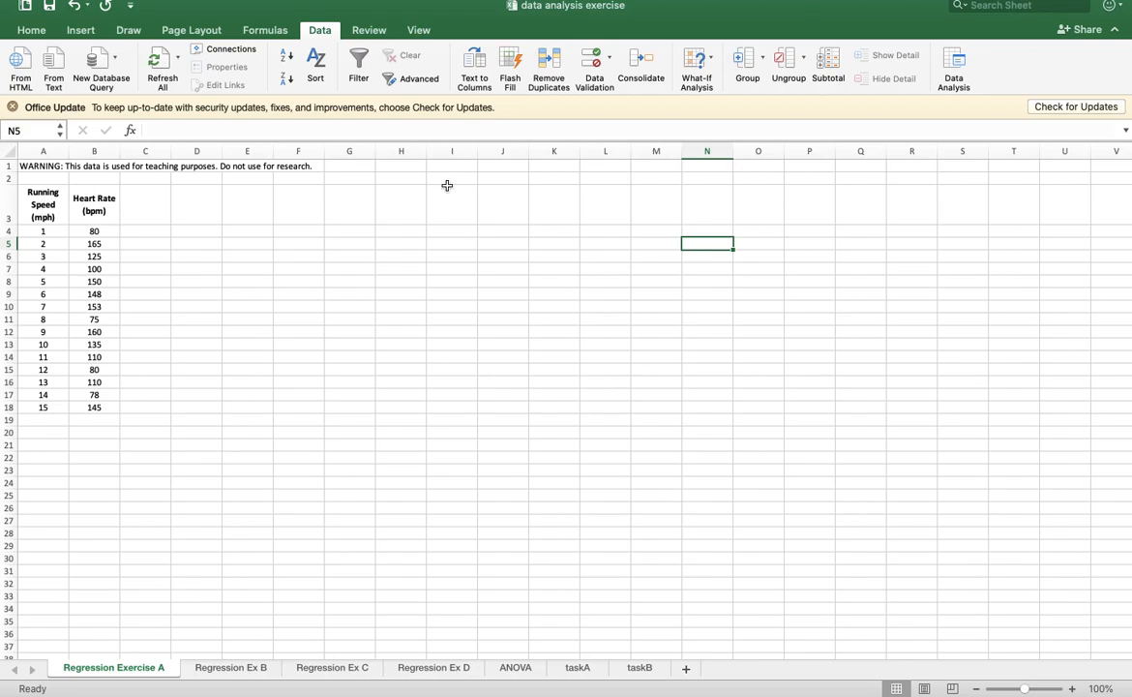
- Start a Regression analysis and set the input Y range to the heart rate data with its heading, B3:B18
left_click(958, 60)
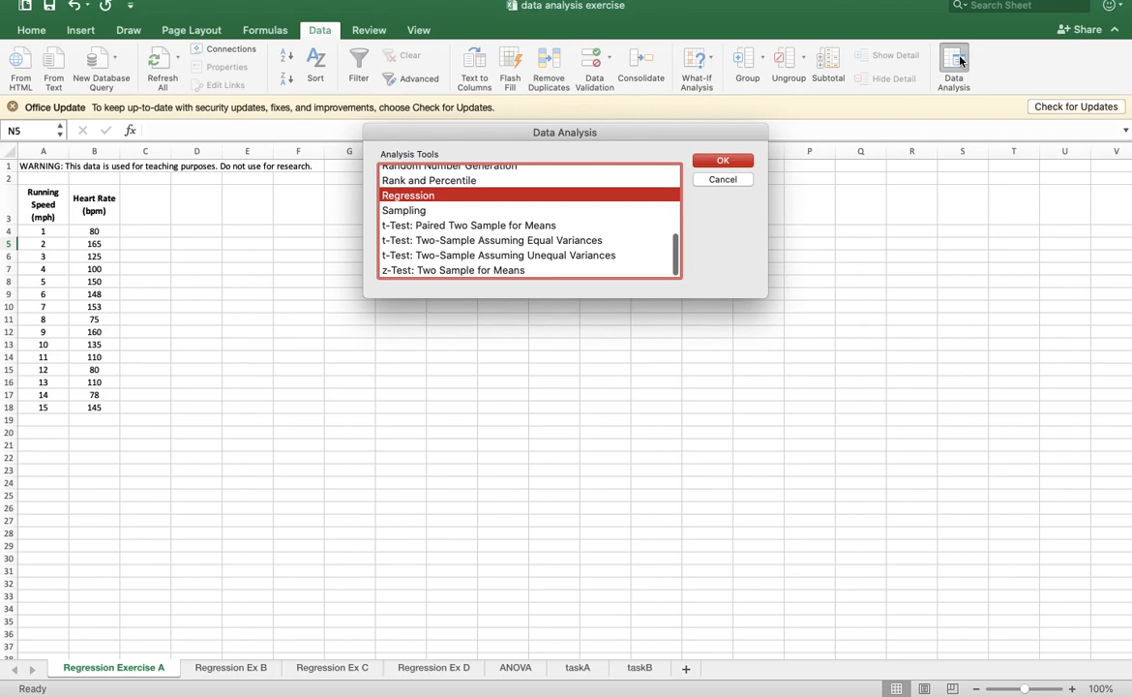
left_click(722, 161)
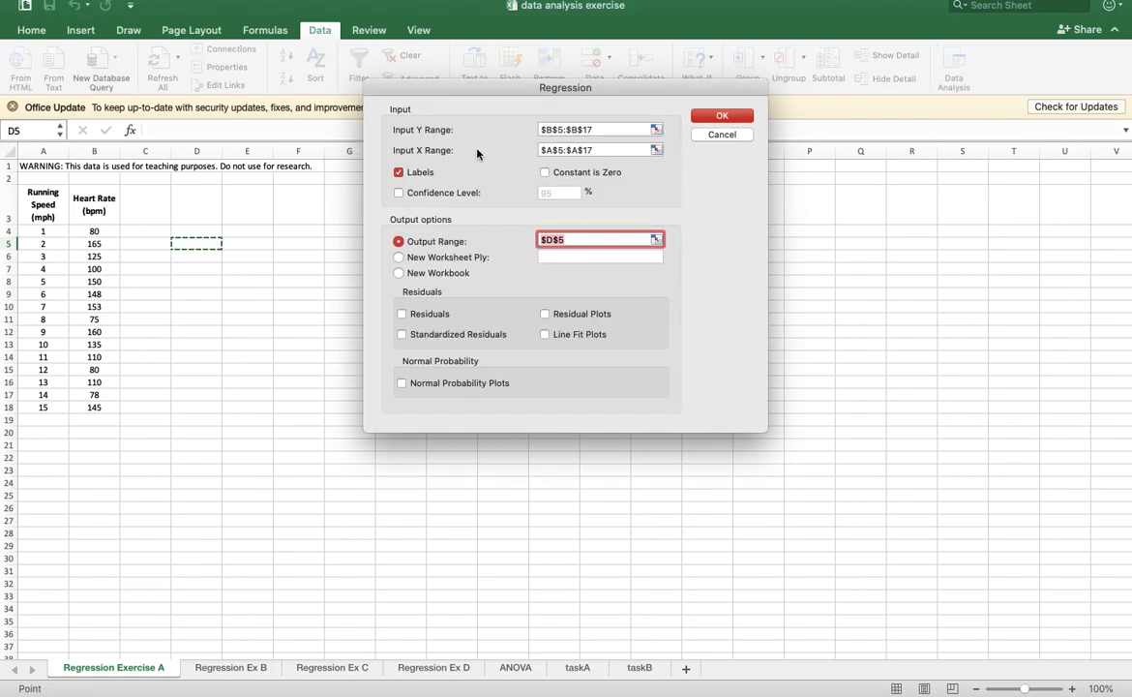
left_click(656, 130)
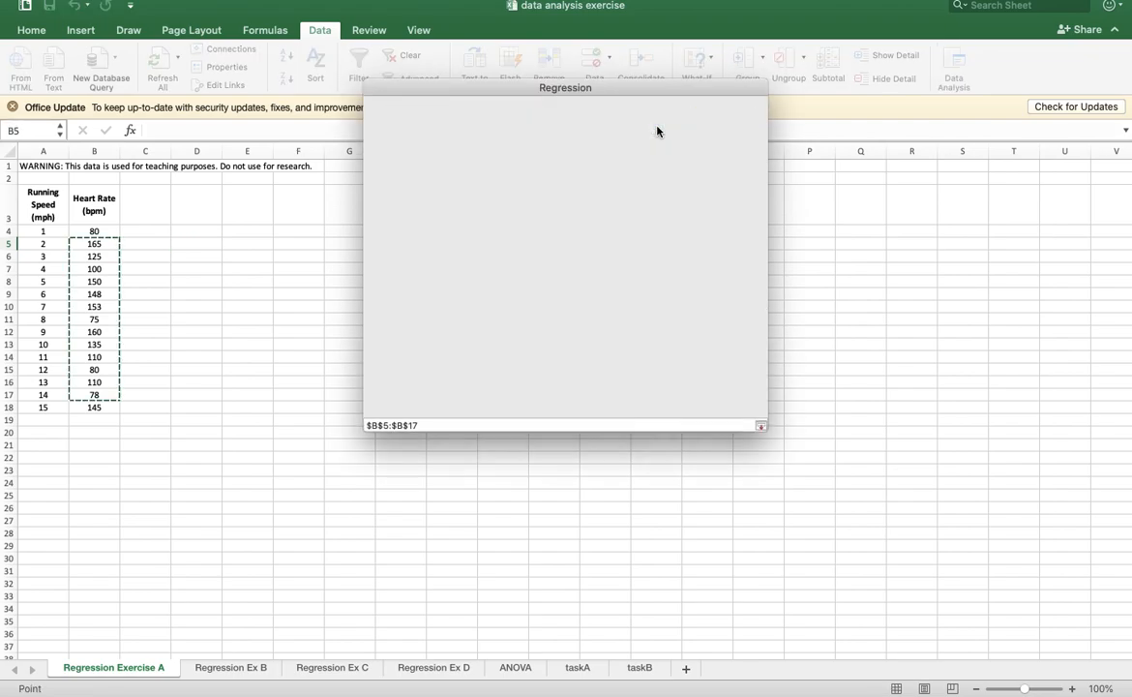
left_click_drag(117, 204, 94, 407)
left_click(760, 88)
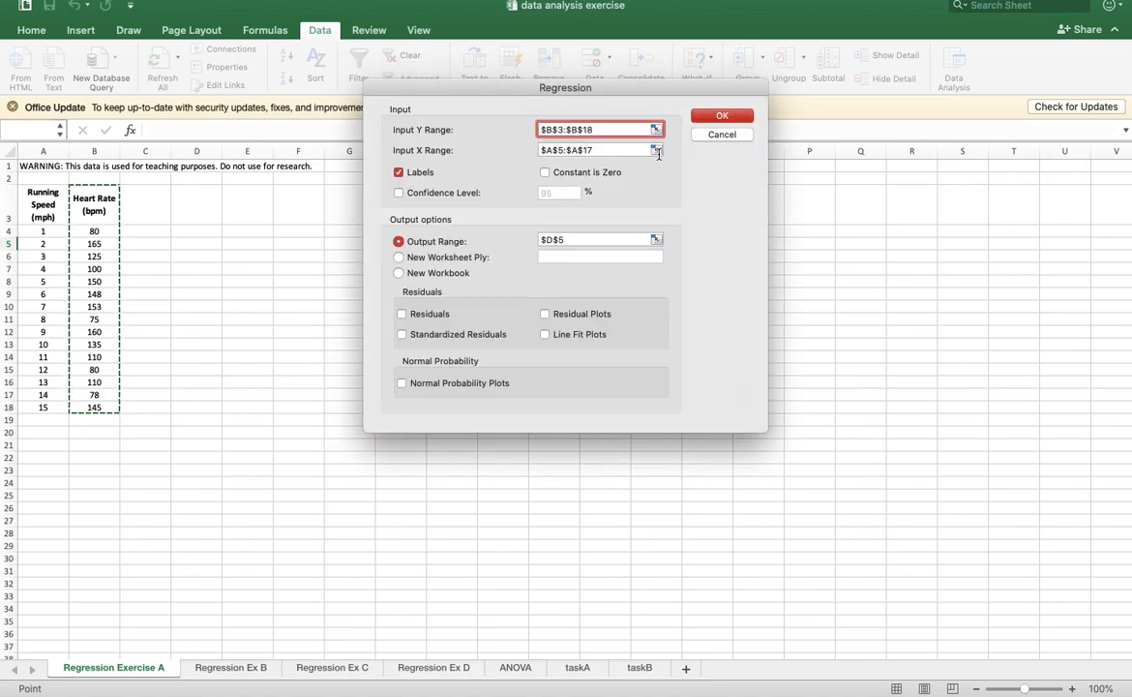
- Set the regression's input X range to the running speed data with its heading, A3:A18
left_click(657, 150)
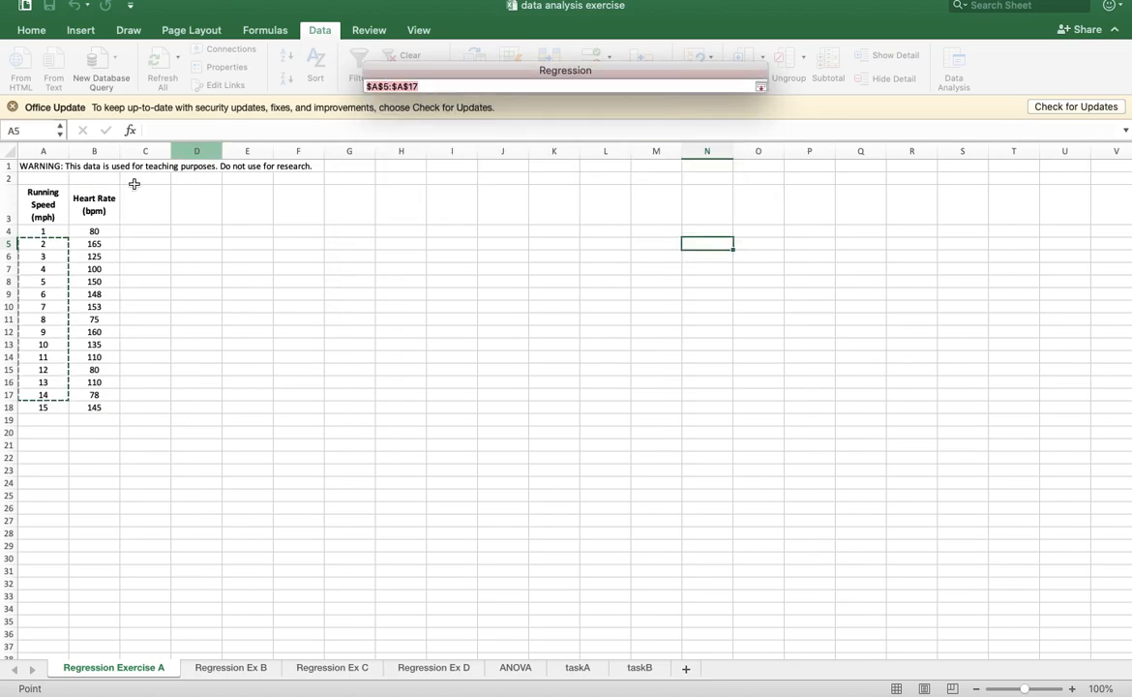
left_click_drag(43, 205, 43, 407)
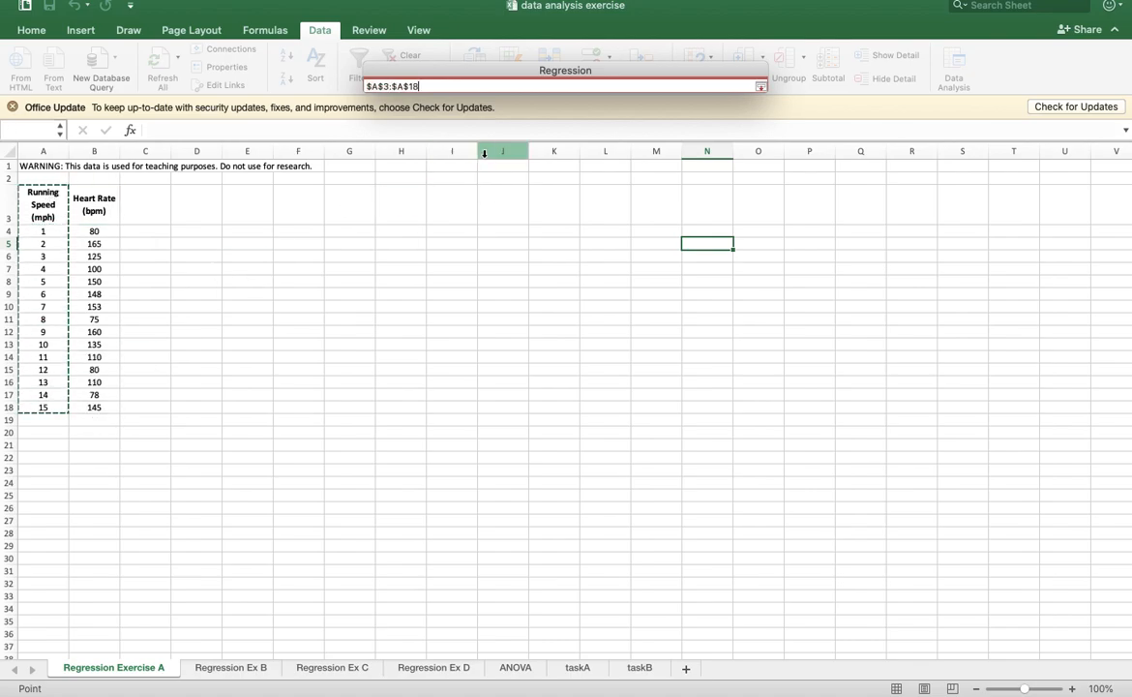
left_click(760, 86)
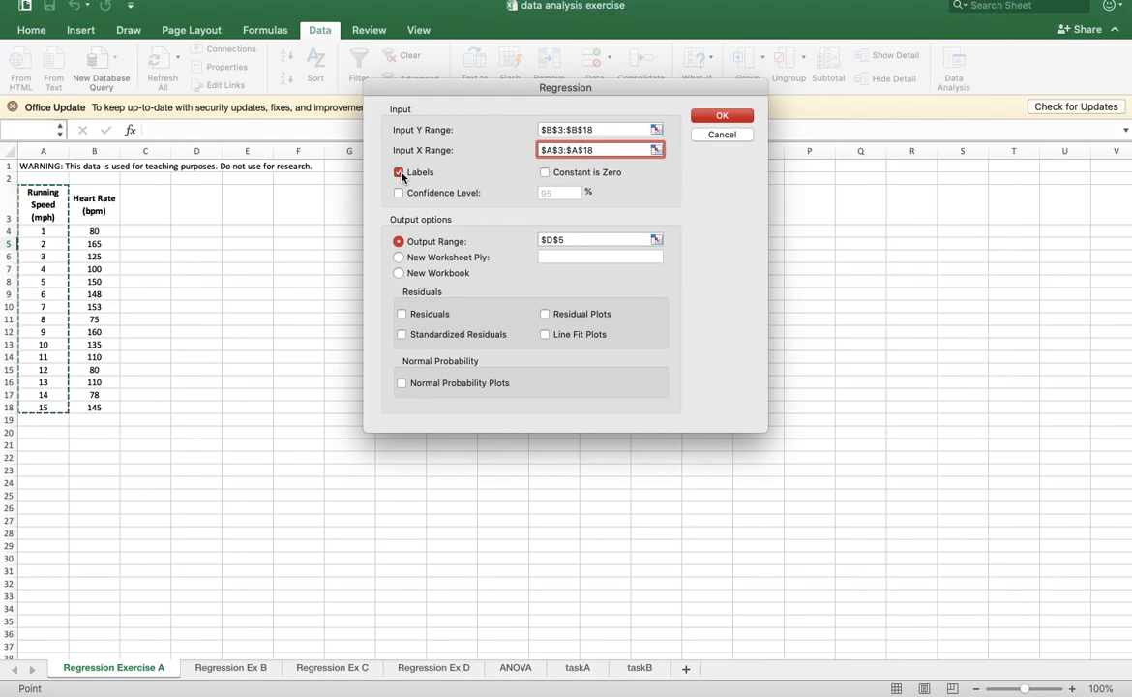
- Set the regression's output range to cell D3 on the same sheet and run the analysis
left_click(399, 241)
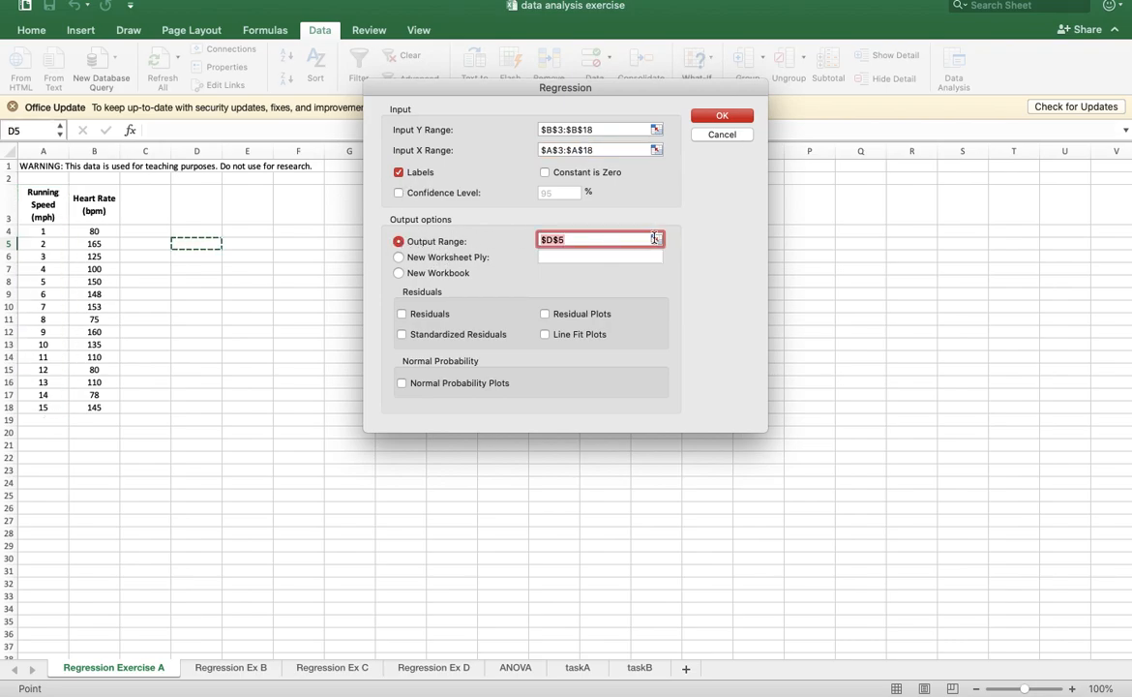
left_click(656, 239)
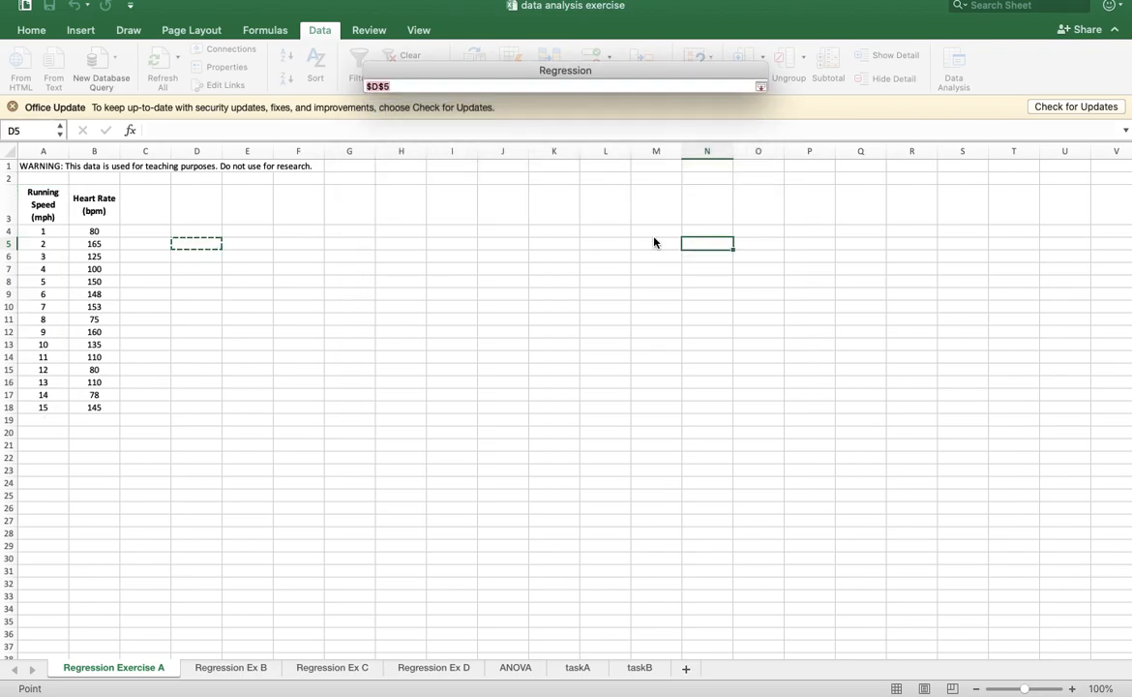
left_click(206, 208)
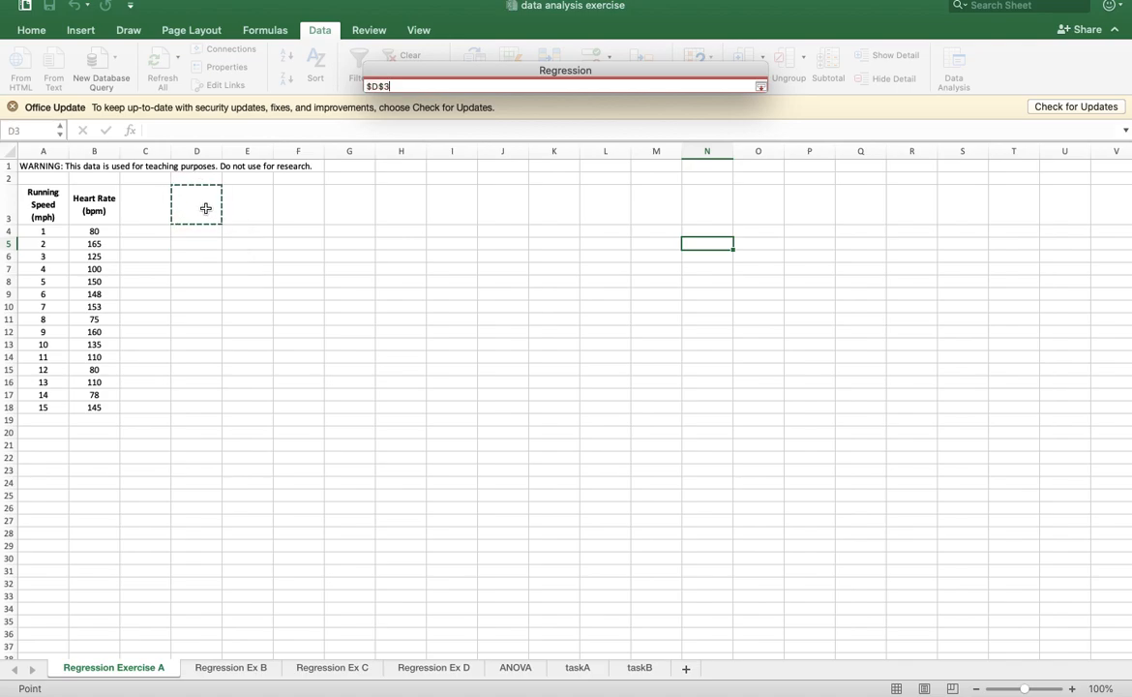
left_click(760, 88)
left_click(721, 116)
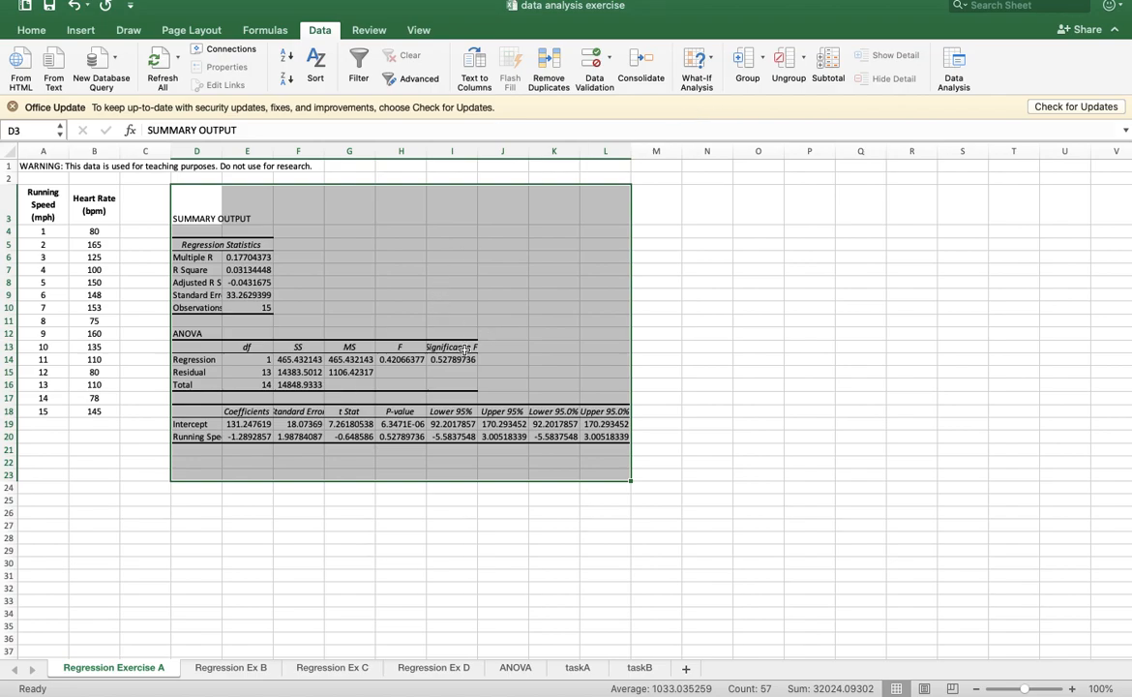
- Widen column I and fill the Significance F heading and its value (I13:I14) with yellow
left_click_drag(451, 346, 467, 357)
left_click_drag(477, 151, 510, 152)
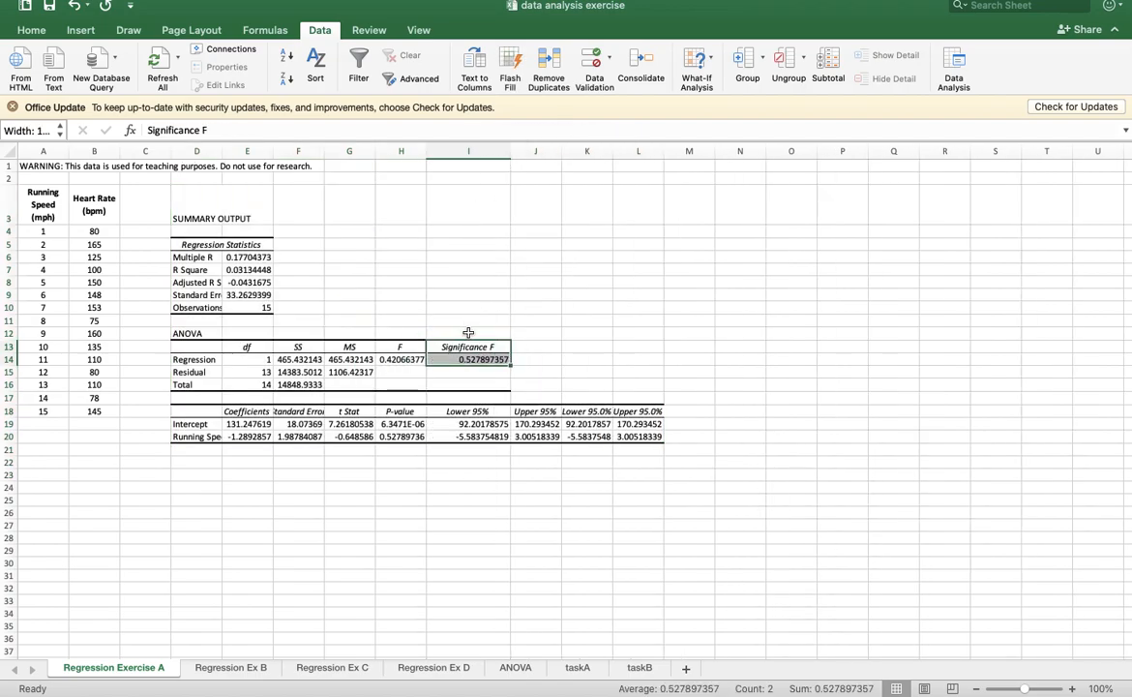
left_click(31, 30)
left_click(239, 78)
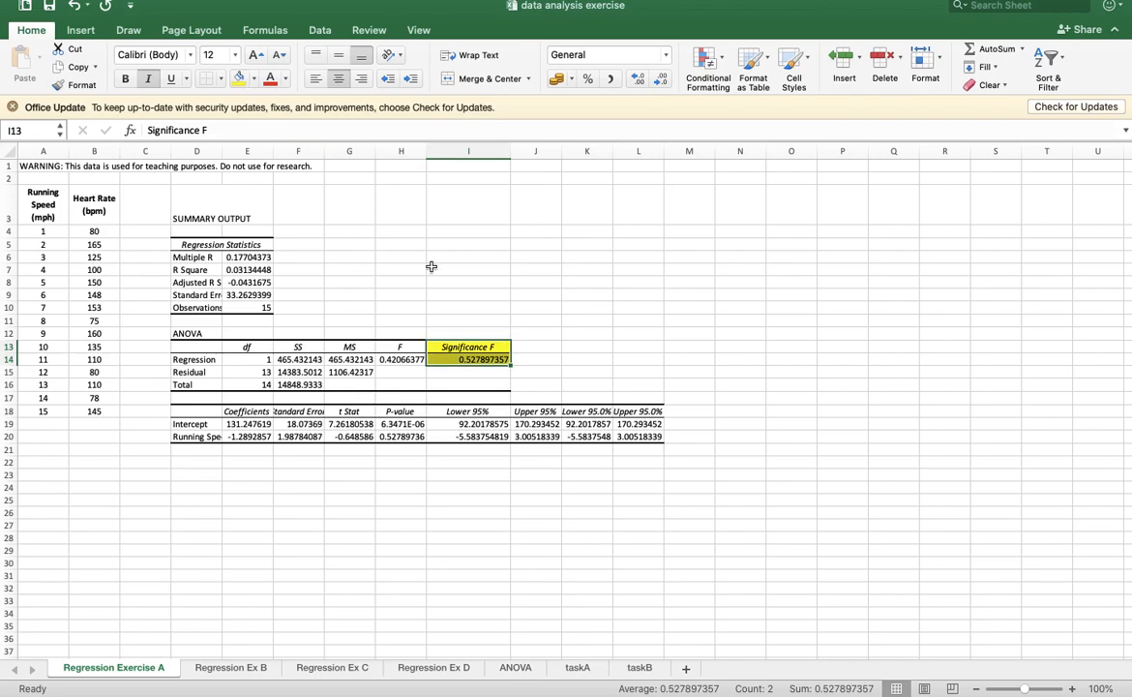
- In cell I4, enter "if significance F-value is more than 0.05, there is no relation ship between running speed and heart rate."
left_click(475, 233)
type("if")
type(" signifi")
type("a")
type("ance F")
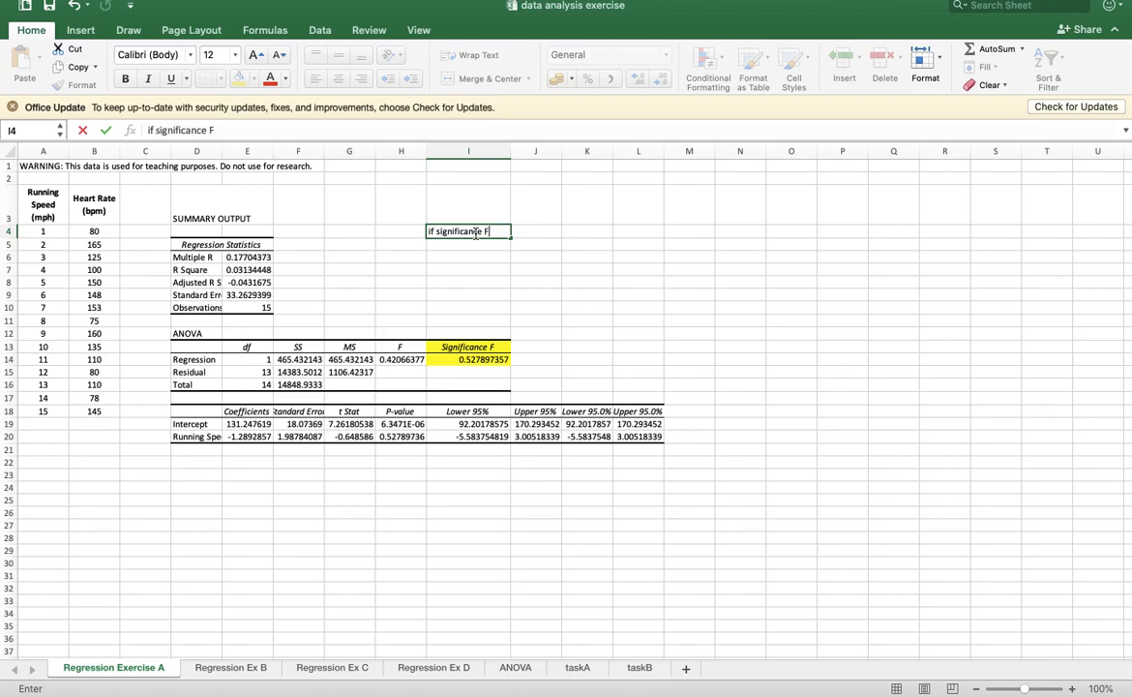
type("-value is more t")
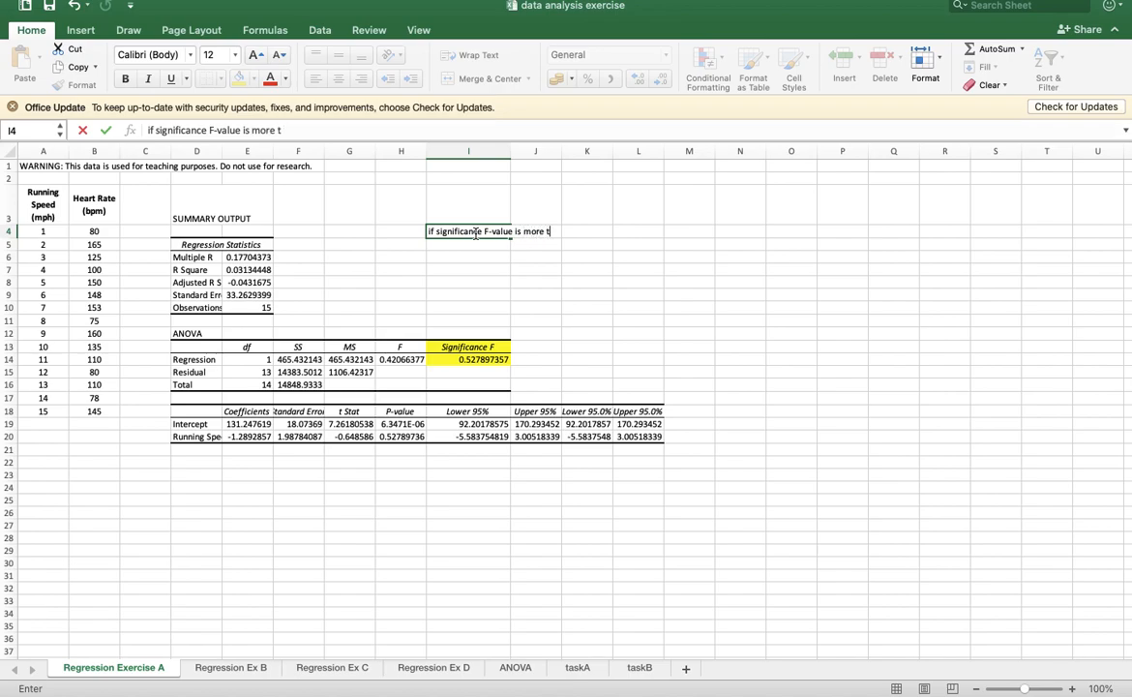
type("han 0.05, there is no")
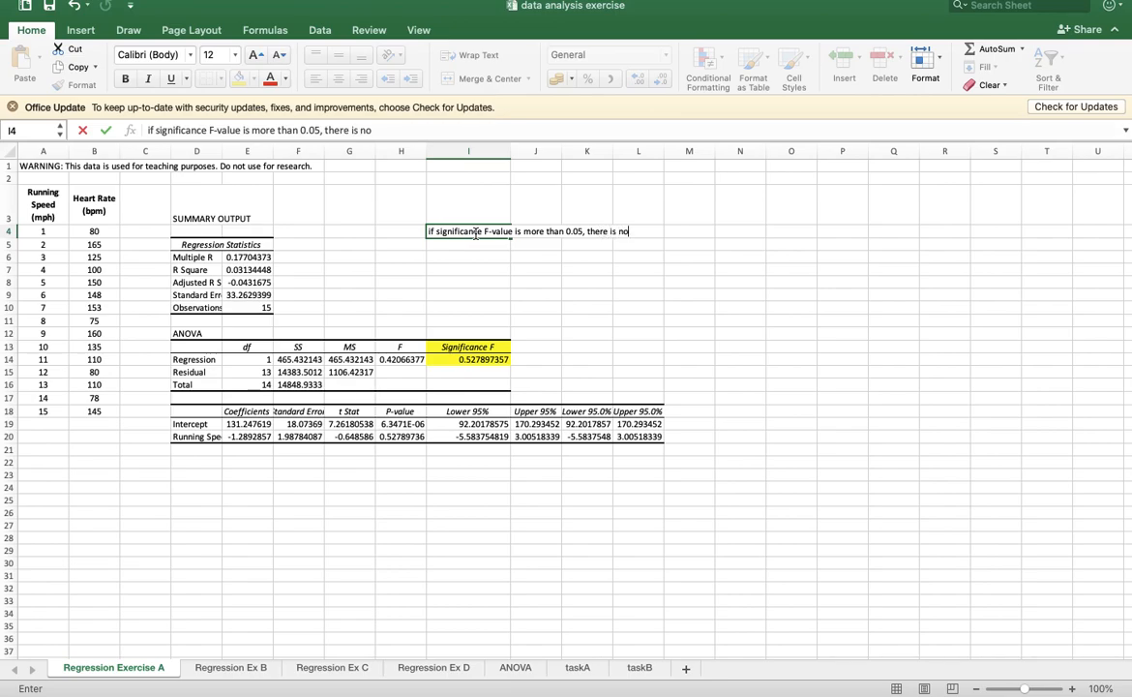
type(" relation ship ")
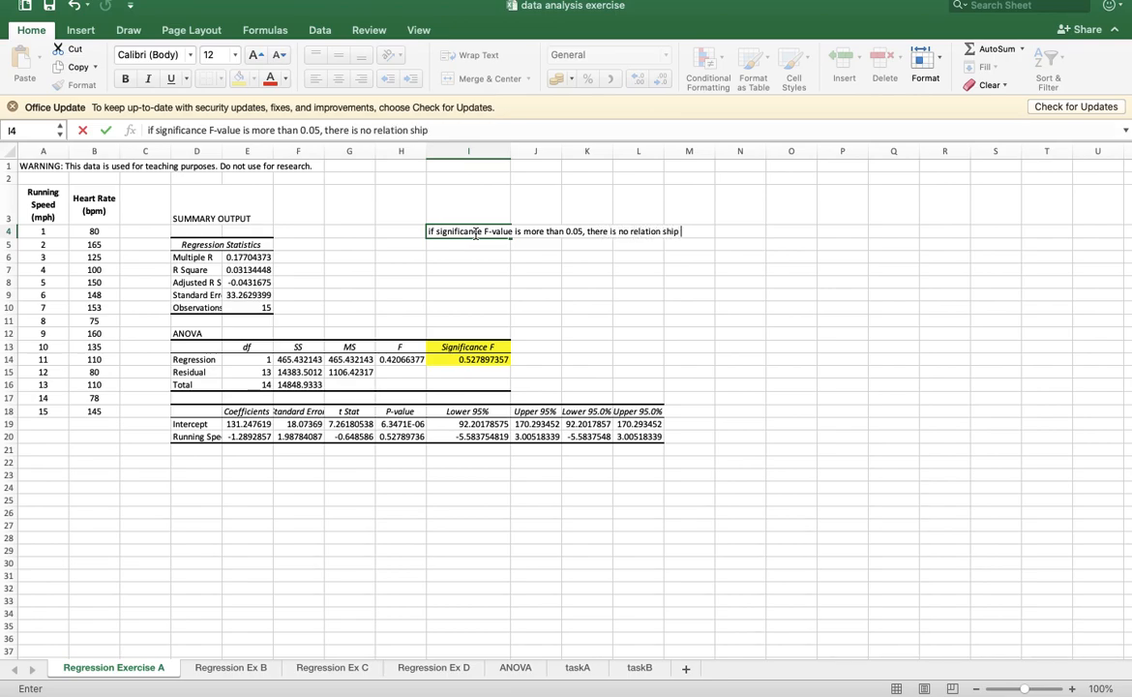
type("between running spped")
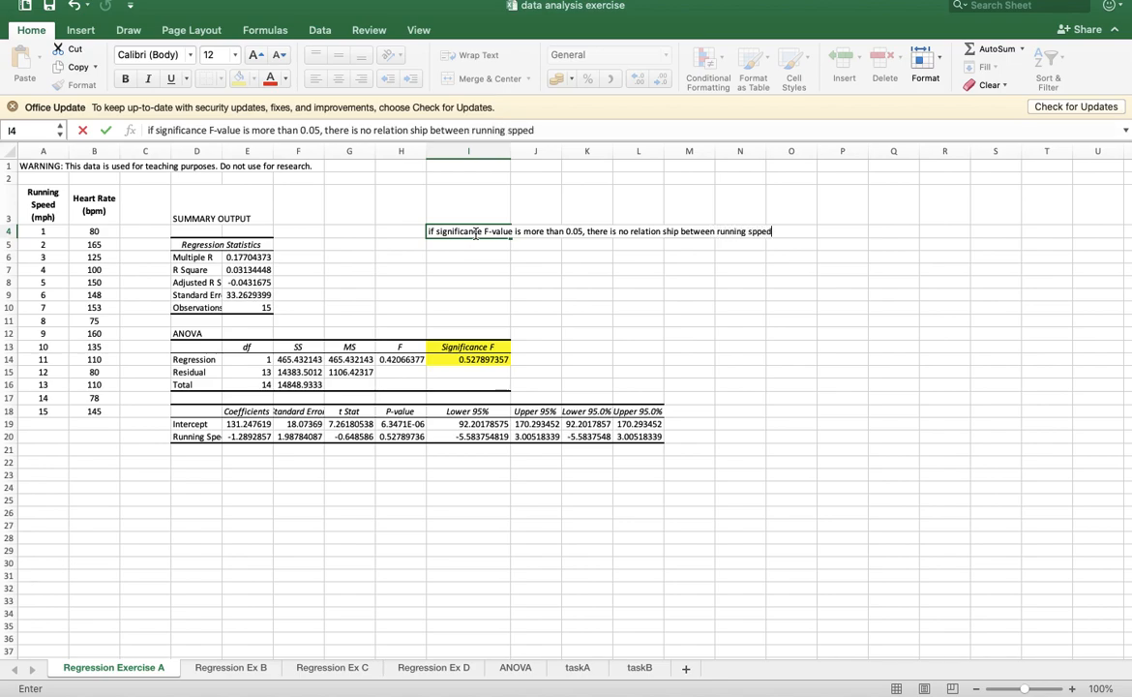
key("BackSpace")
key("BackSpace")
key("BackSpace")
type("eed and heart rate.")
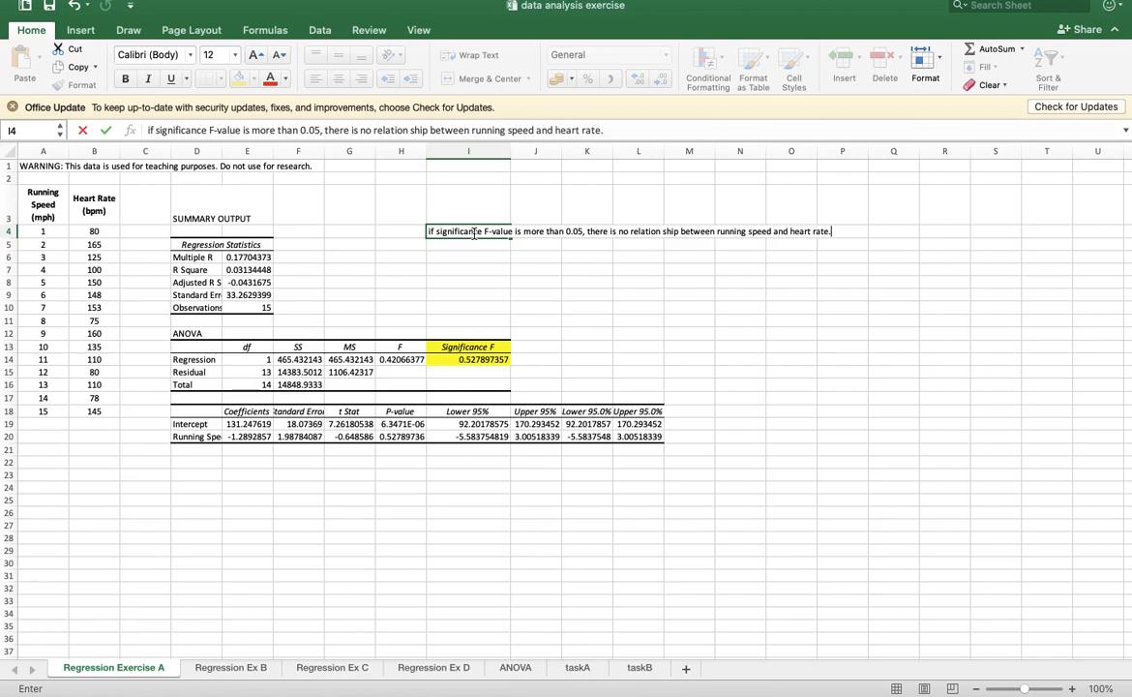
key("Return")
- In cell I5, enter "If significance F-value is less than 0.05, there is a relation ship between running speed and heart rate."
type("I")
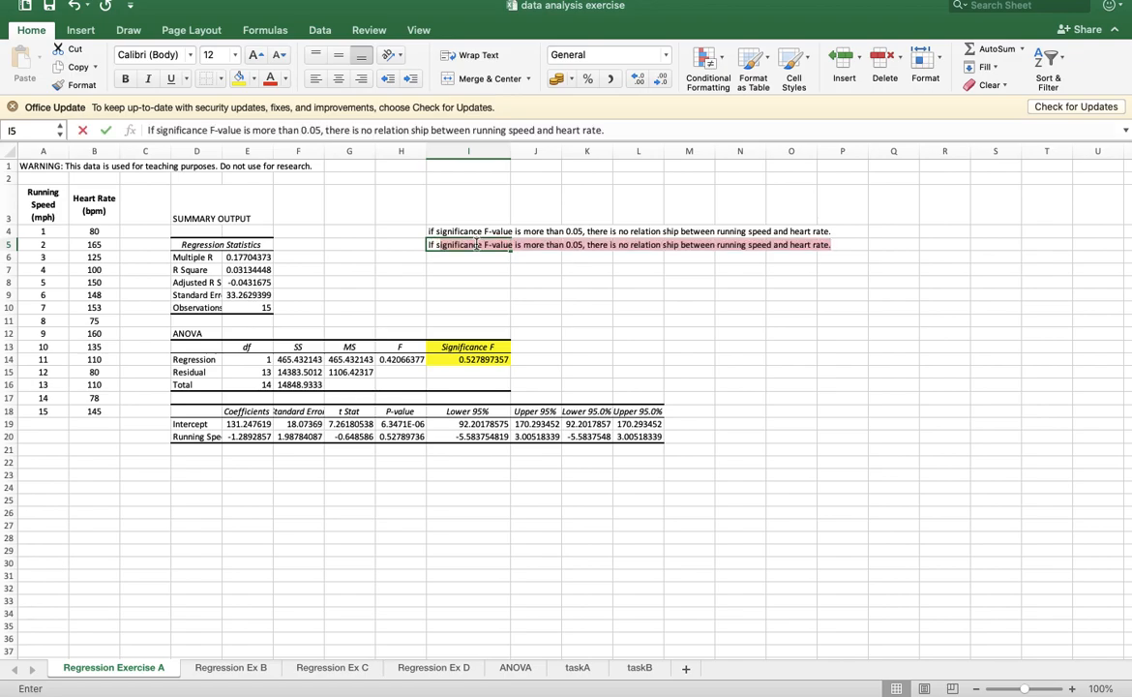
left_click(547, 244)
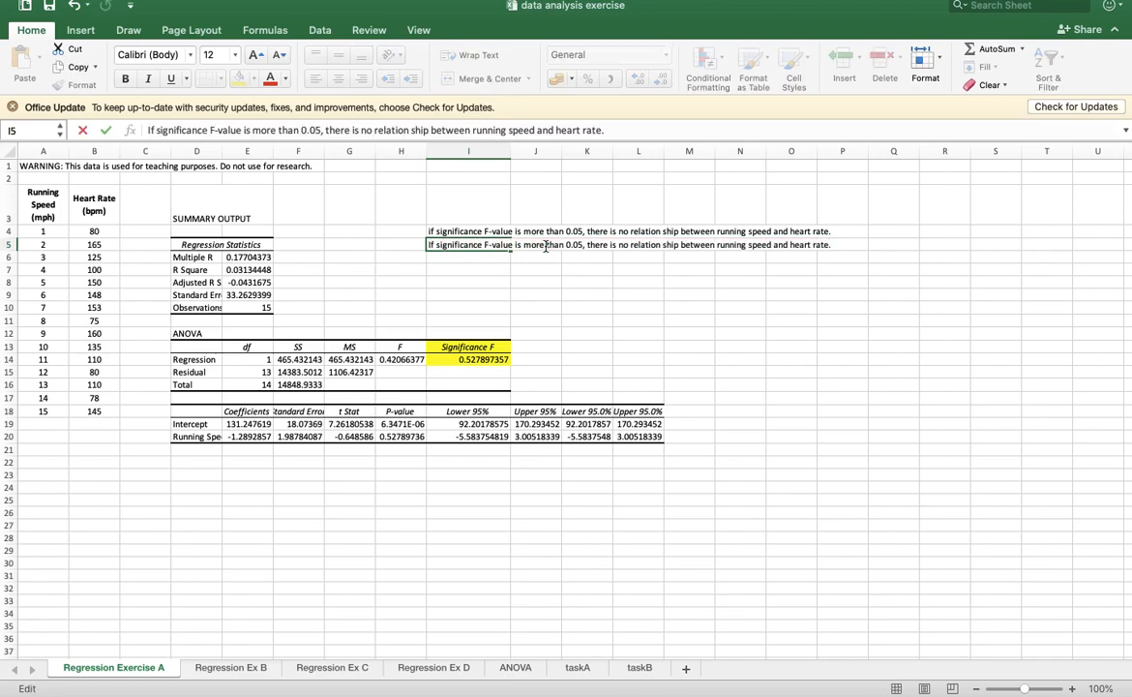
key("BackSpace")
key("BackSpace")
key("BackSpace")
key("BackSpace")
type("less")
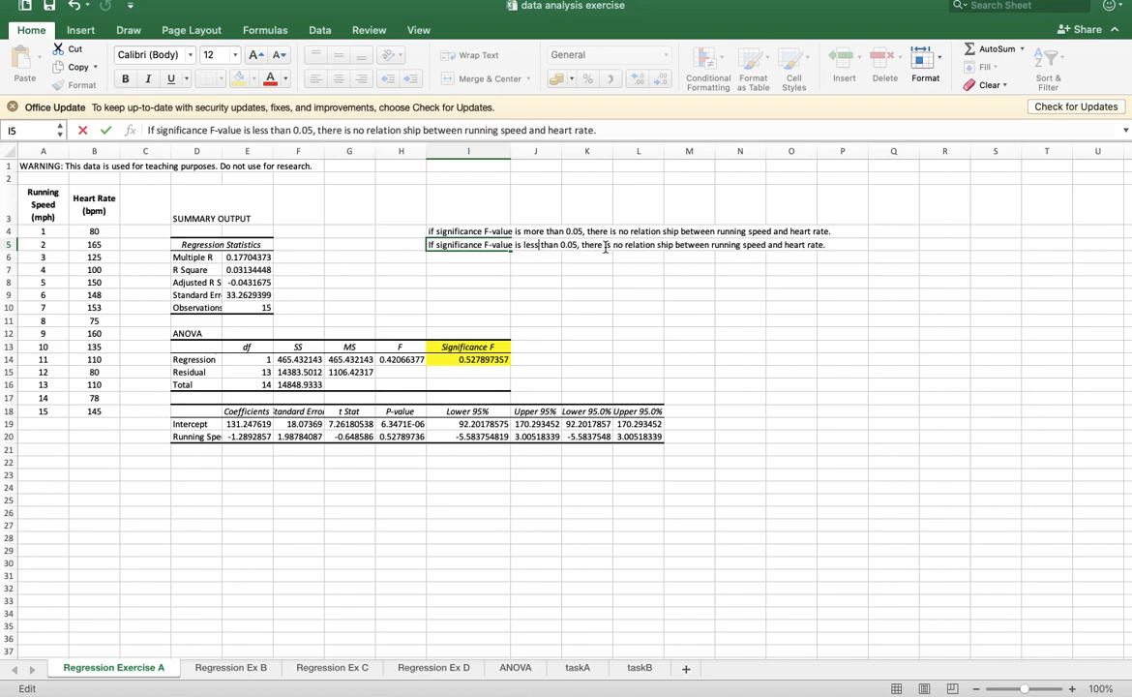
left_click(621, 244)
key("BackSpace")
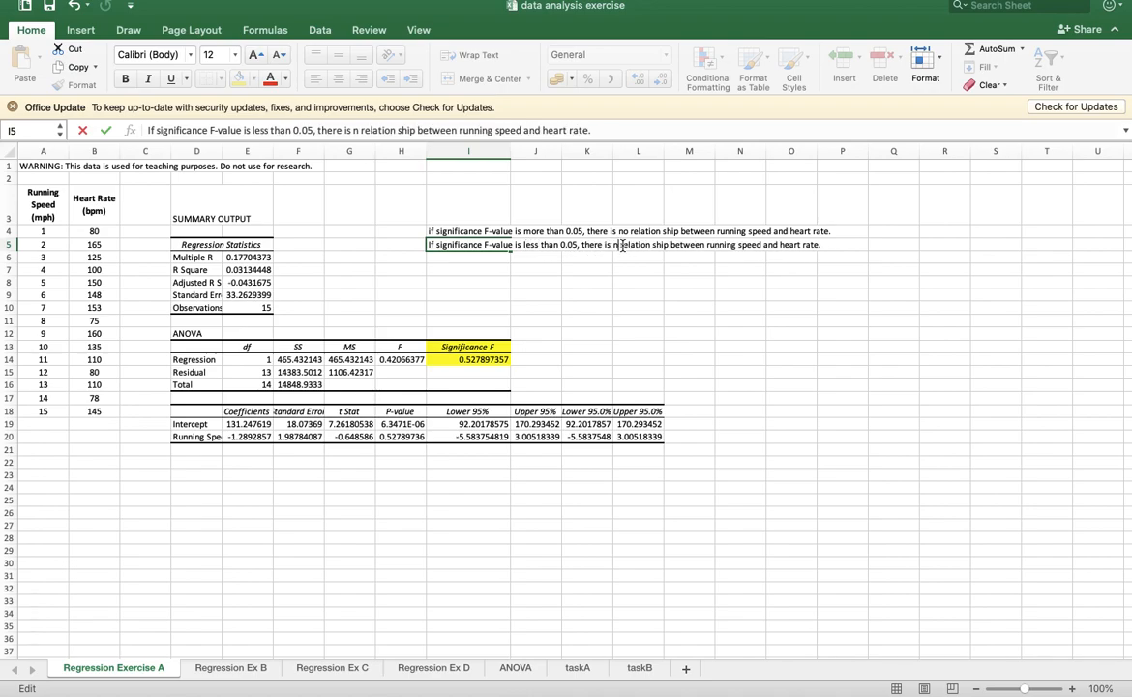
key("BackSpace")
type("a")
left_click(607, 279)
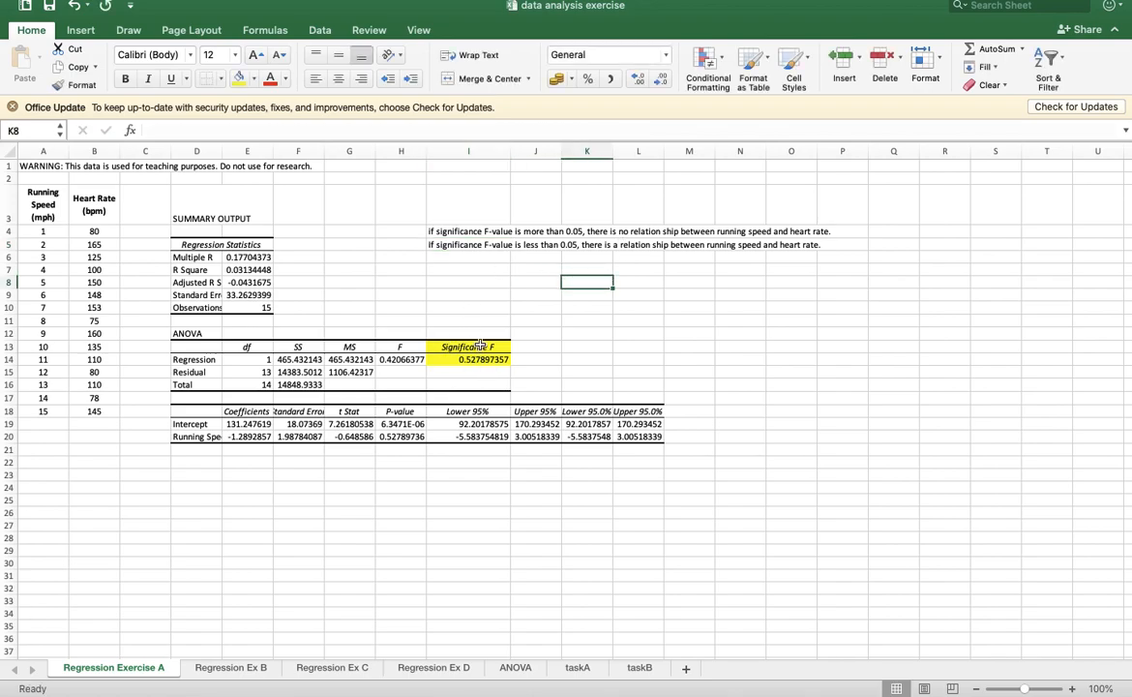
- Check the Significance F value against the two notes and colour the text of the matching note in I4 red
left_click_drag(479, 344, 478, 362)
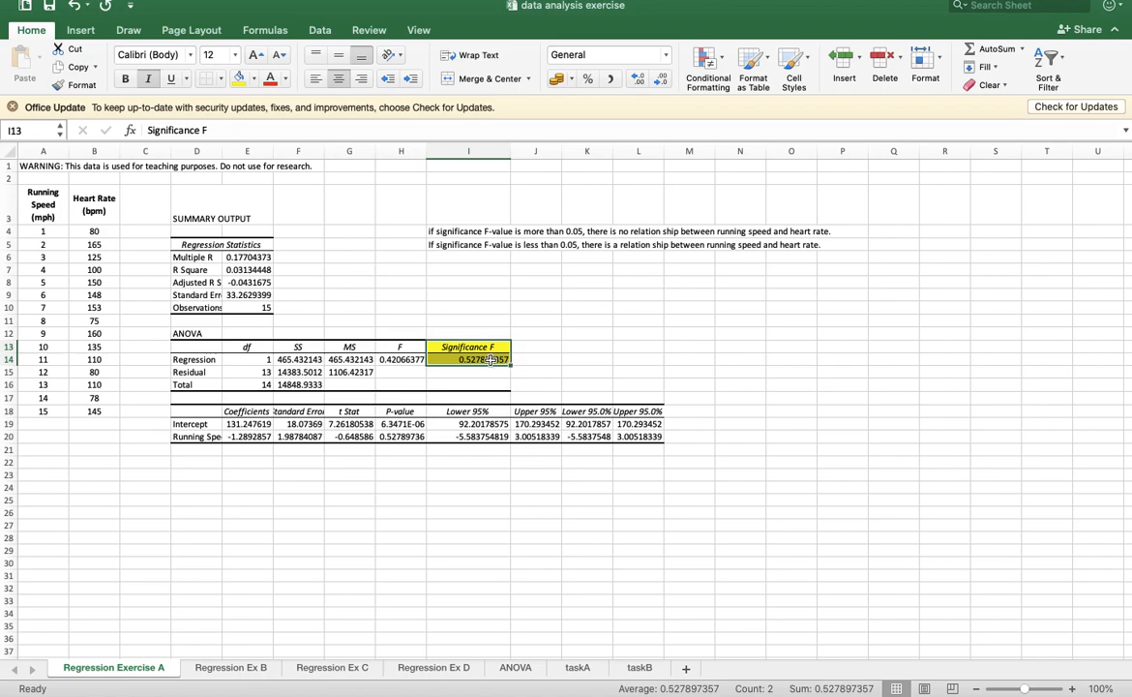
left_click(490, 359)
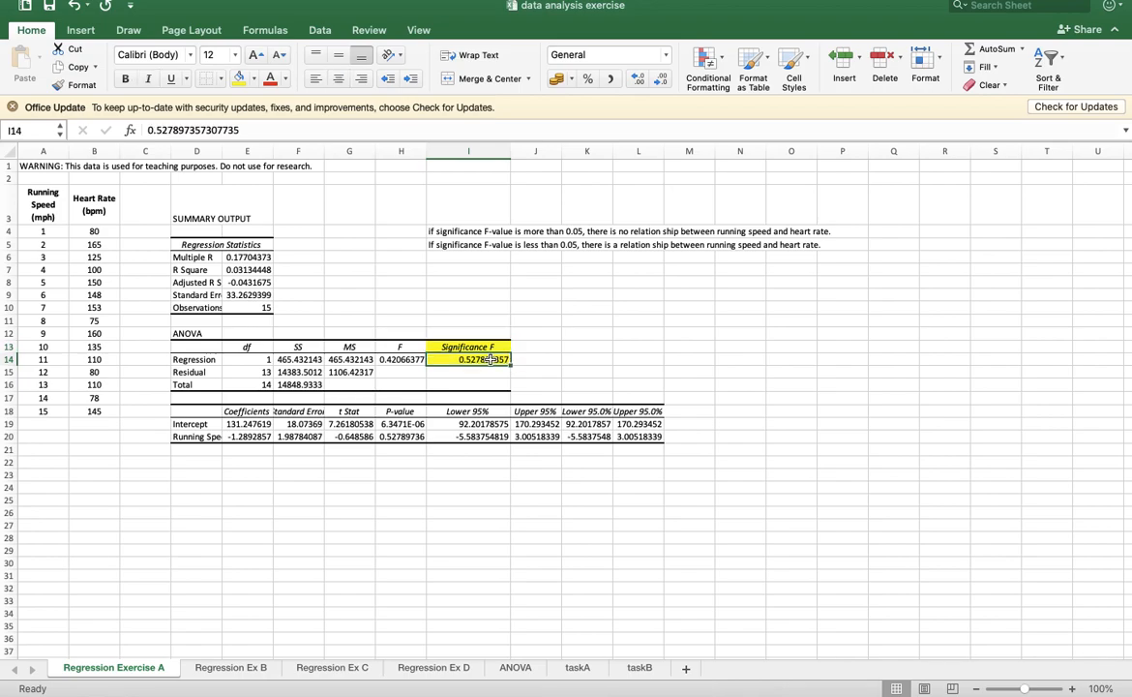
left_click(432, 232)
left_click(271, 79)
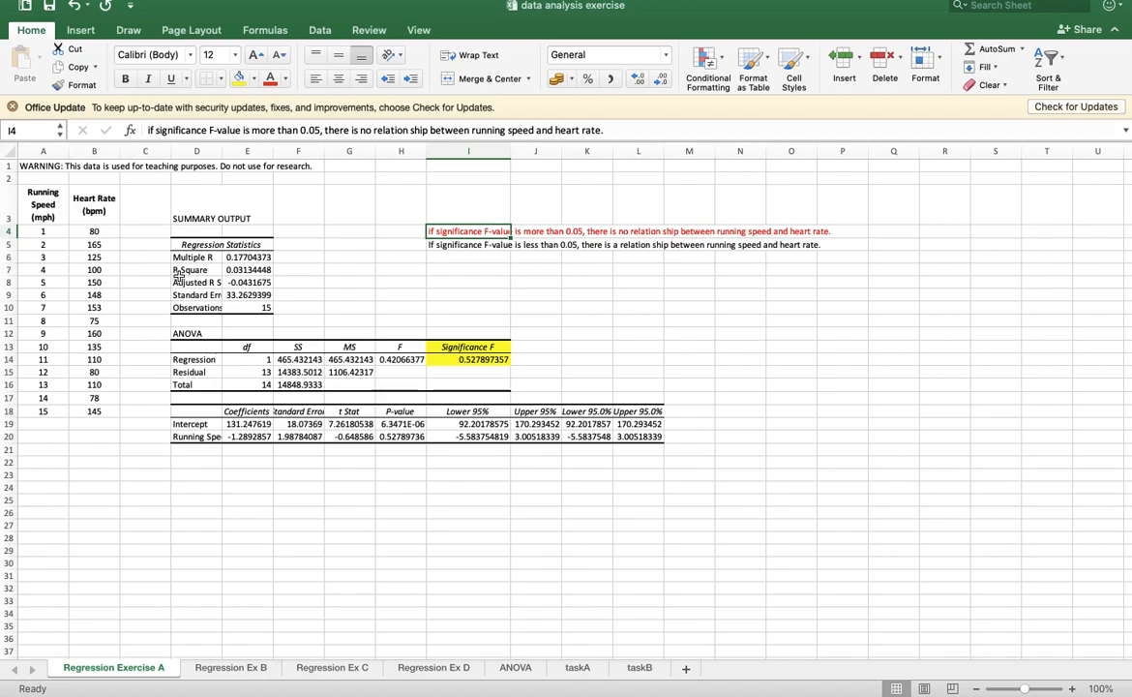
- Fill the Running Speed coefficient in E20 with yellow and switch to the Regression Ex B sheet
left_click(246, 436)
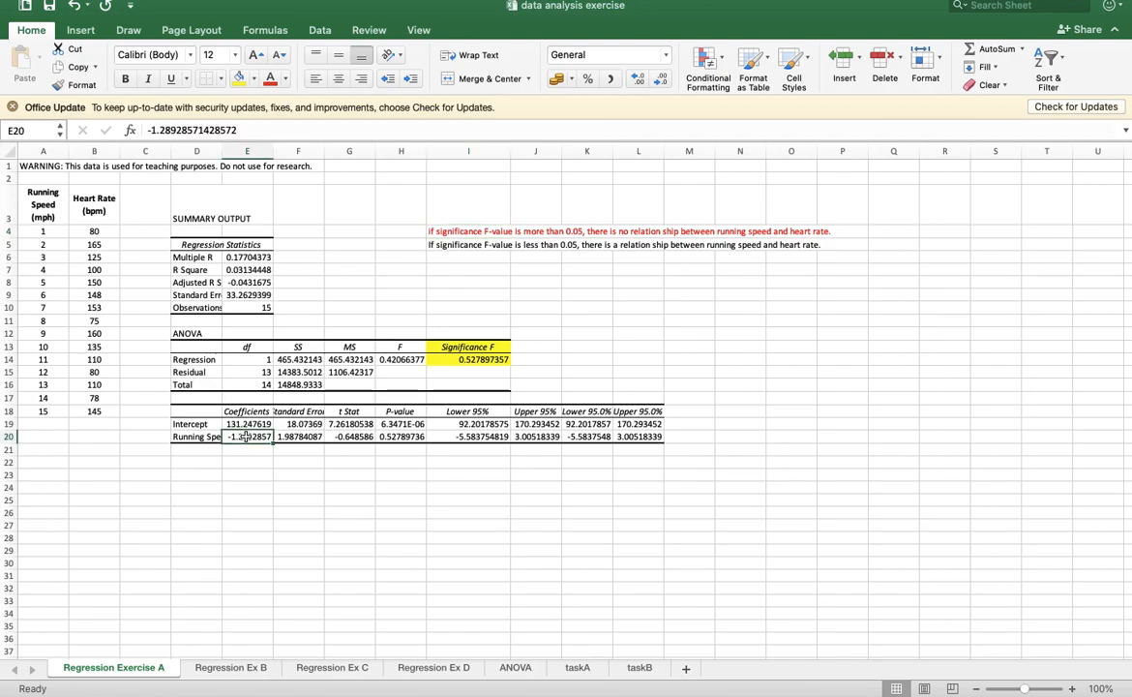
left_click(239, 80)
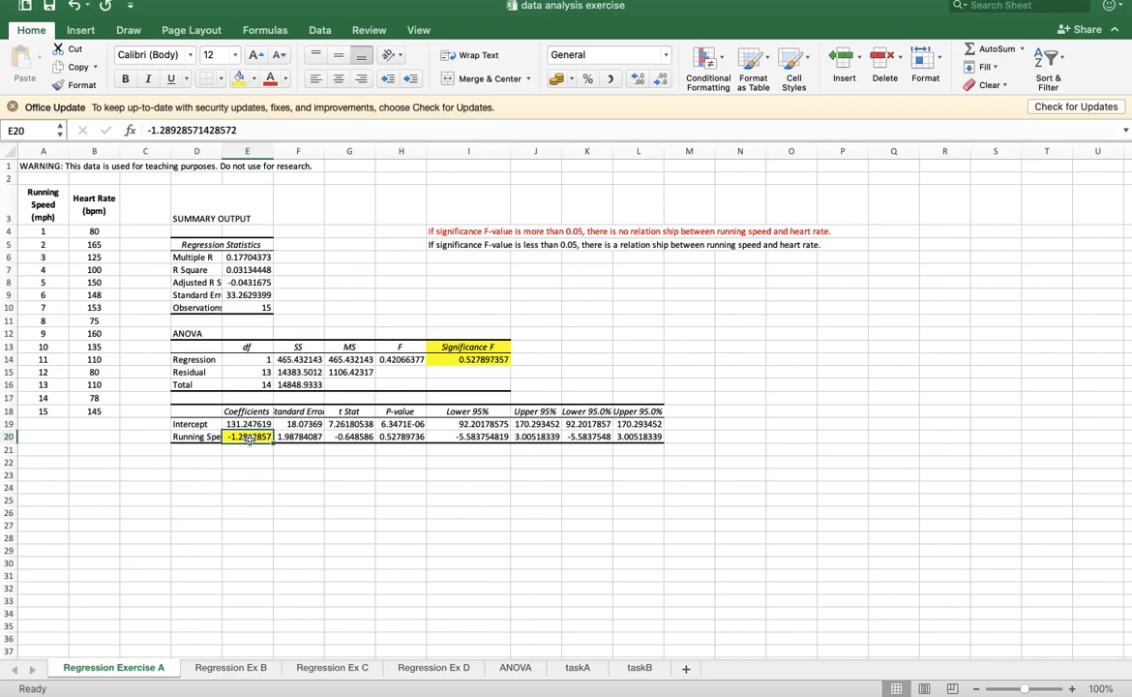
left_click(233, 667)
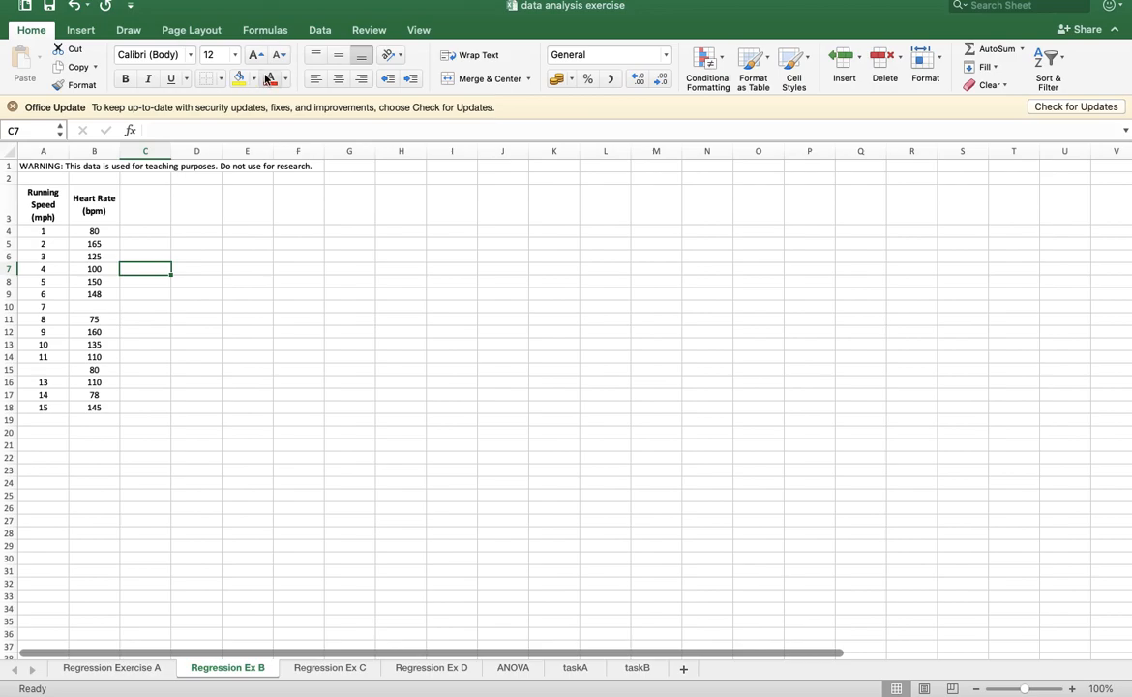
- Set up a Data Analysis regression with heart rate B3:B18 as the Y range and running speed A3:A18 as the X range
left_click(329, 35)
left_click(950, 70)
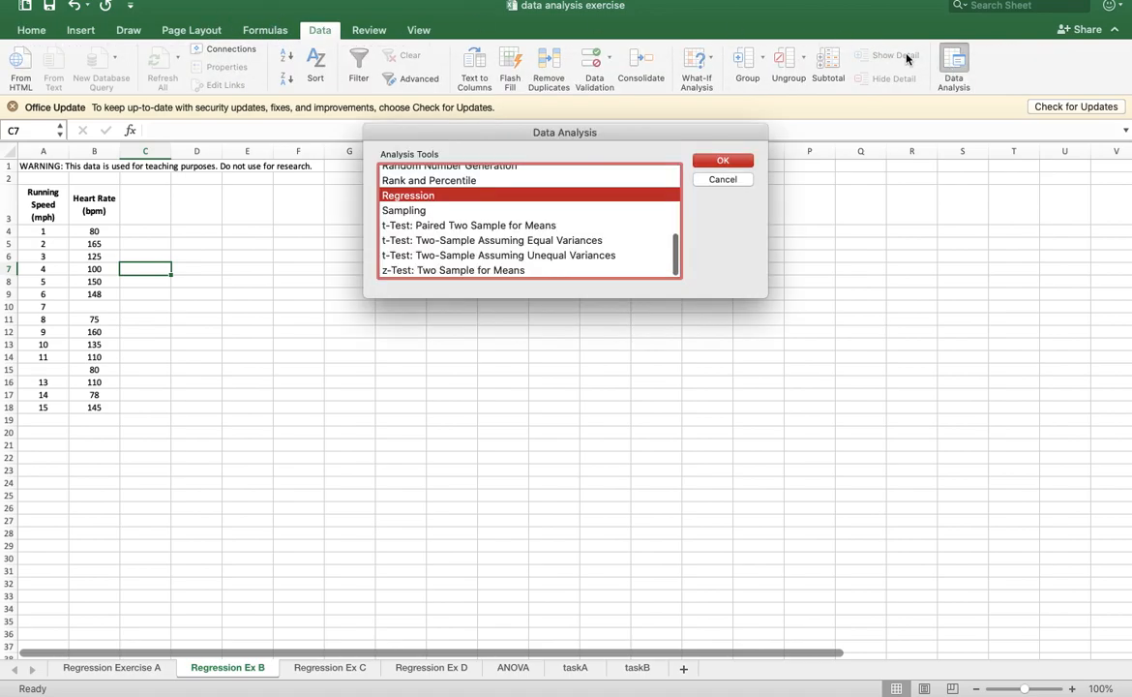
left_click(722, 159)
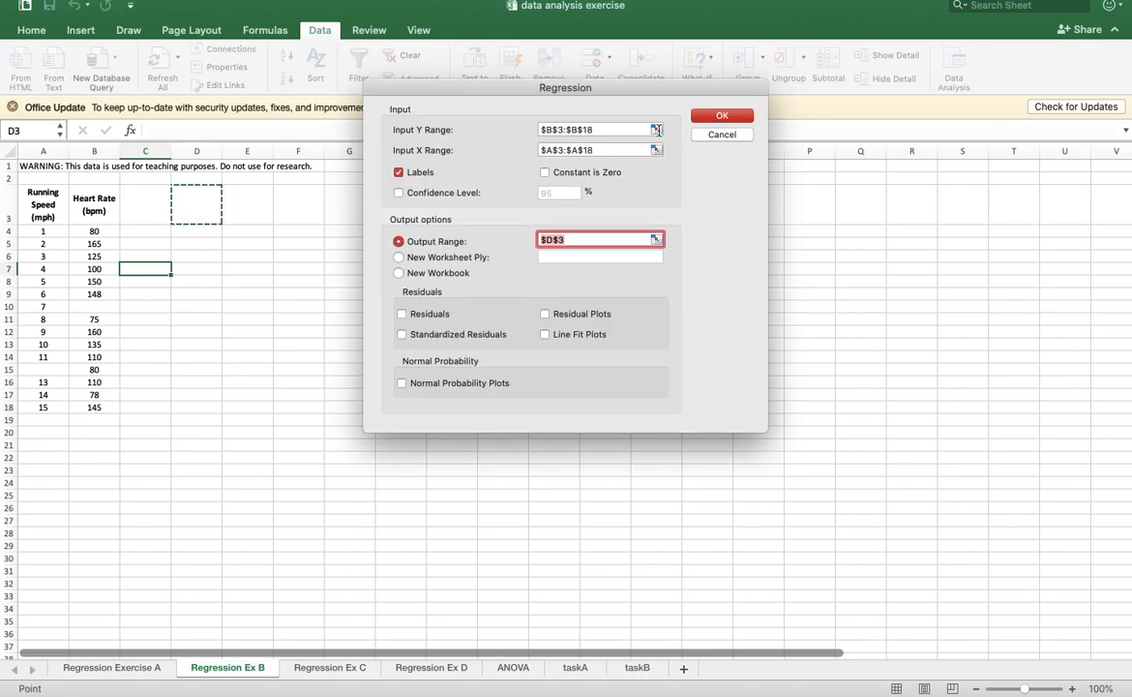
left_click(655, 129)
left_click_drag(94, 203, 104, 409)
left_click(760, 87)
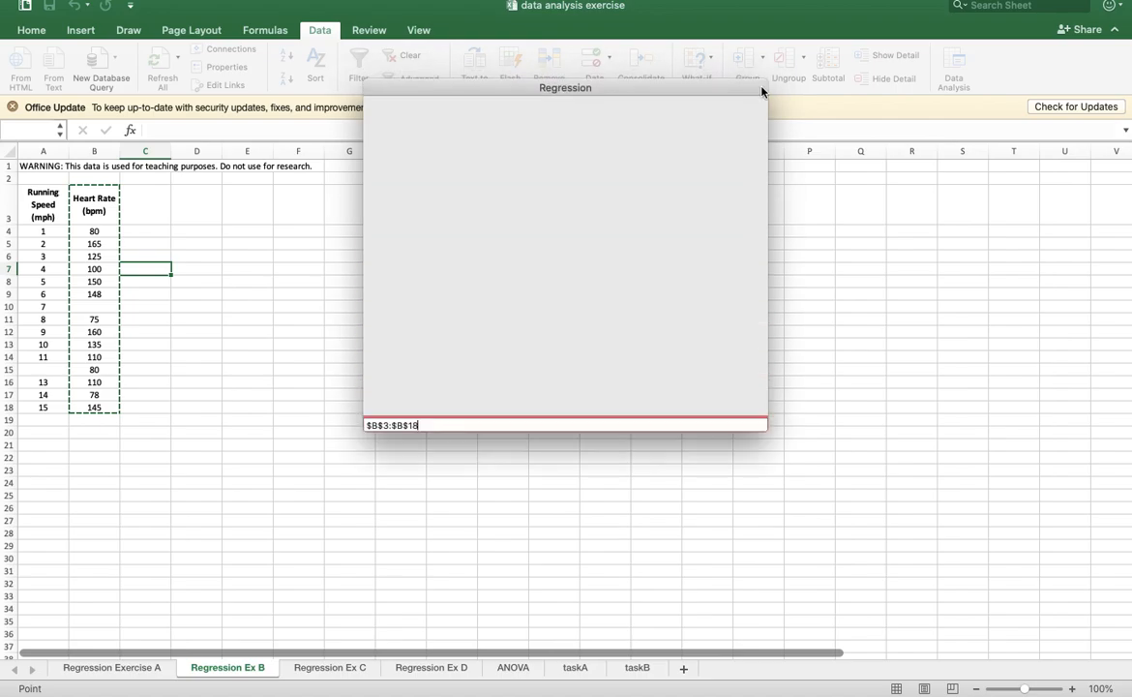
left_click(660, 150)
left_click_drag(42, 206, 48, 408)
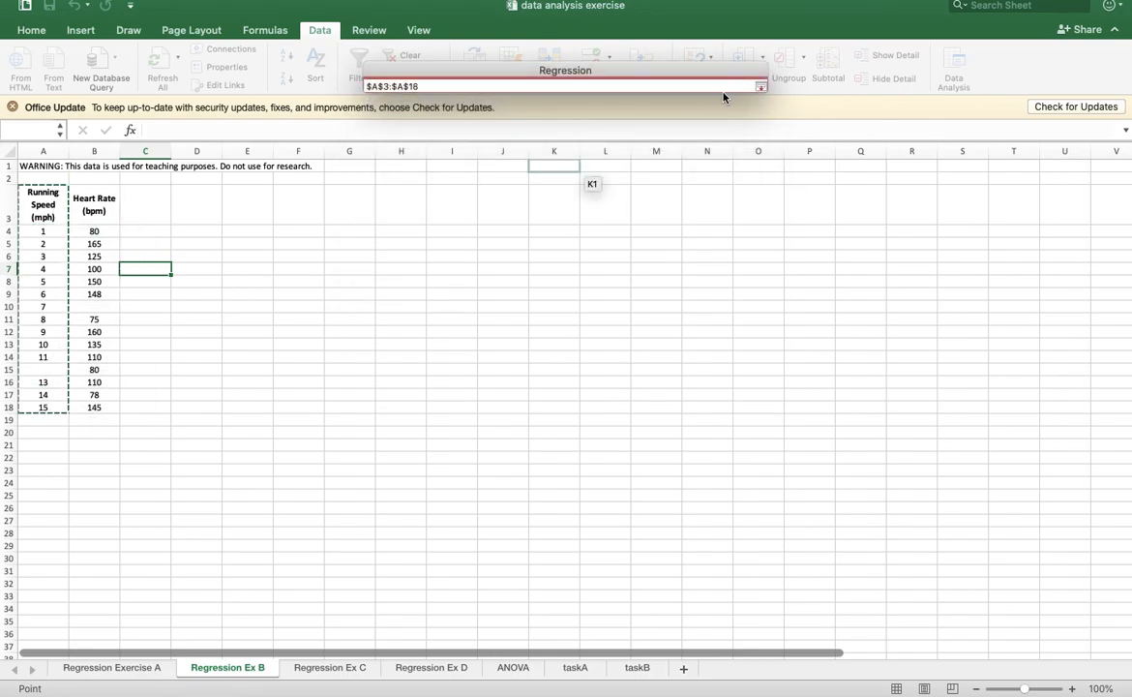
left_click(760, 87)
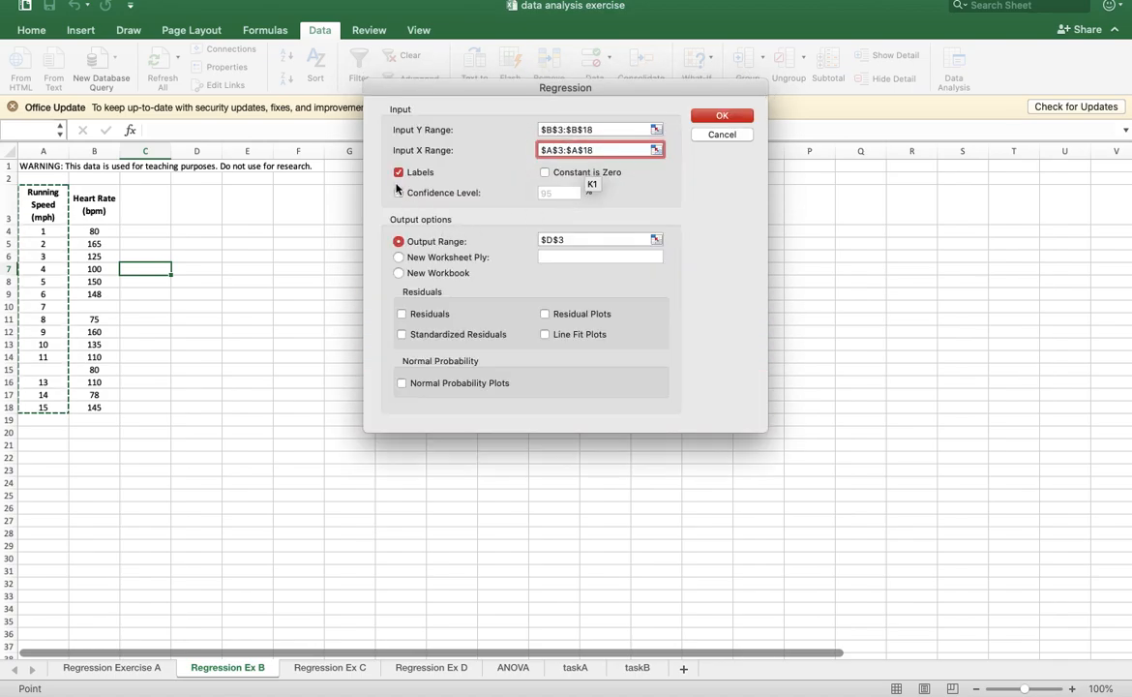
- Try to run the regression with its output at D3 and close the analysis dialogs
left_click(656, 239)
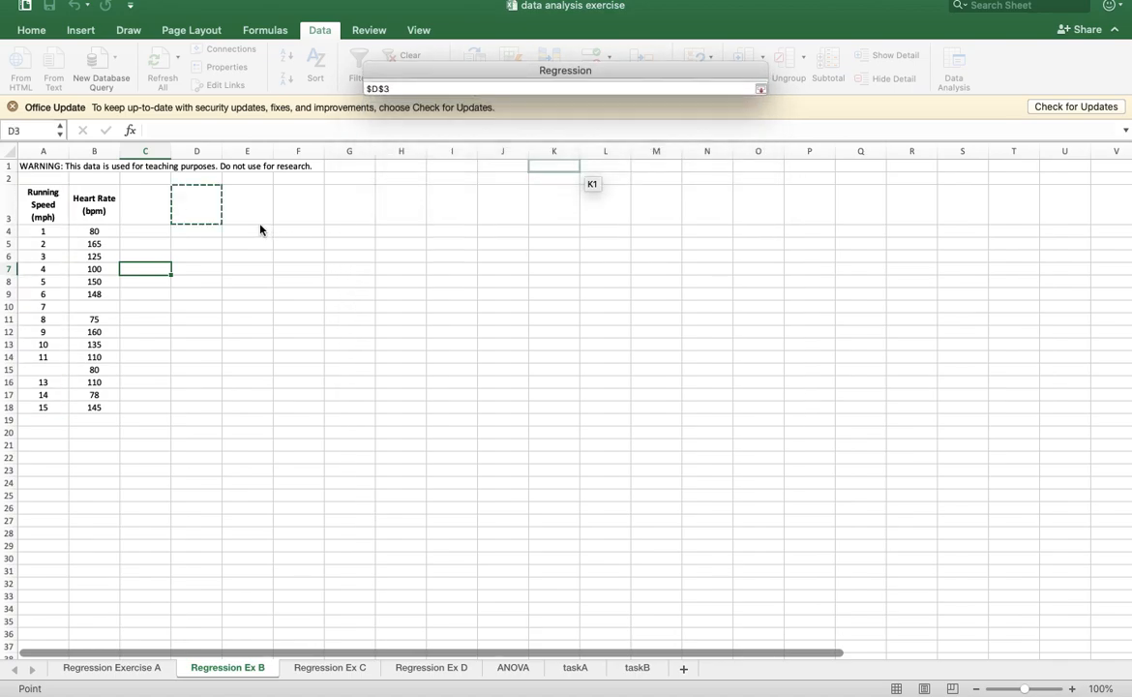
left_click(761, 95)
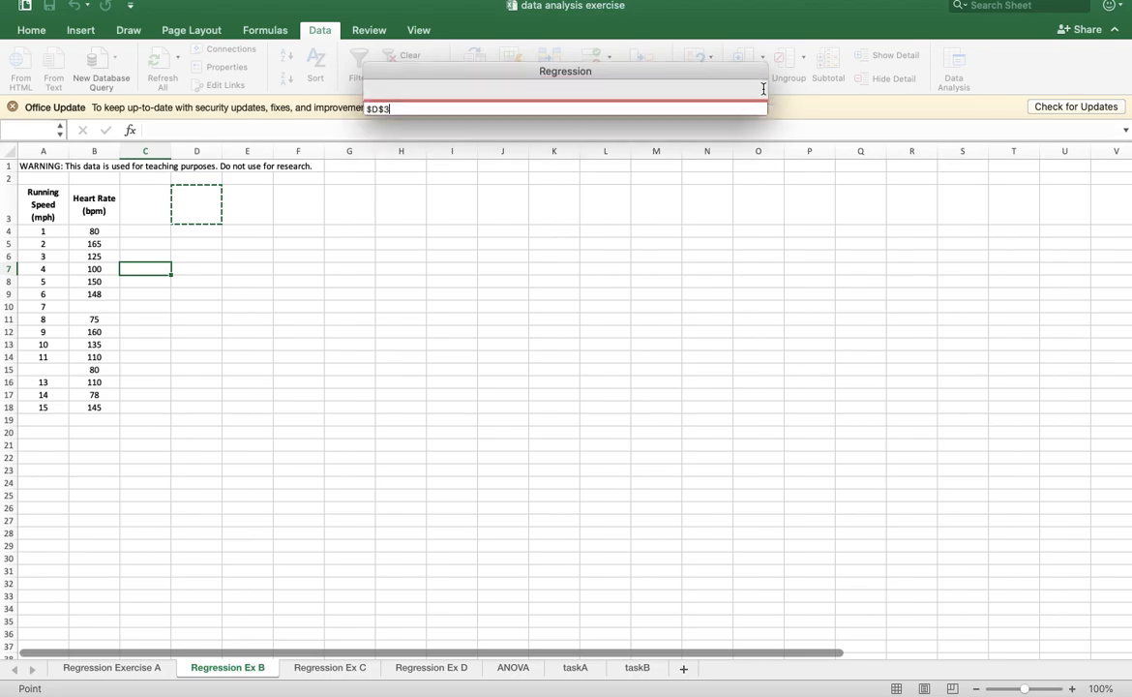
left_click(730, 117)
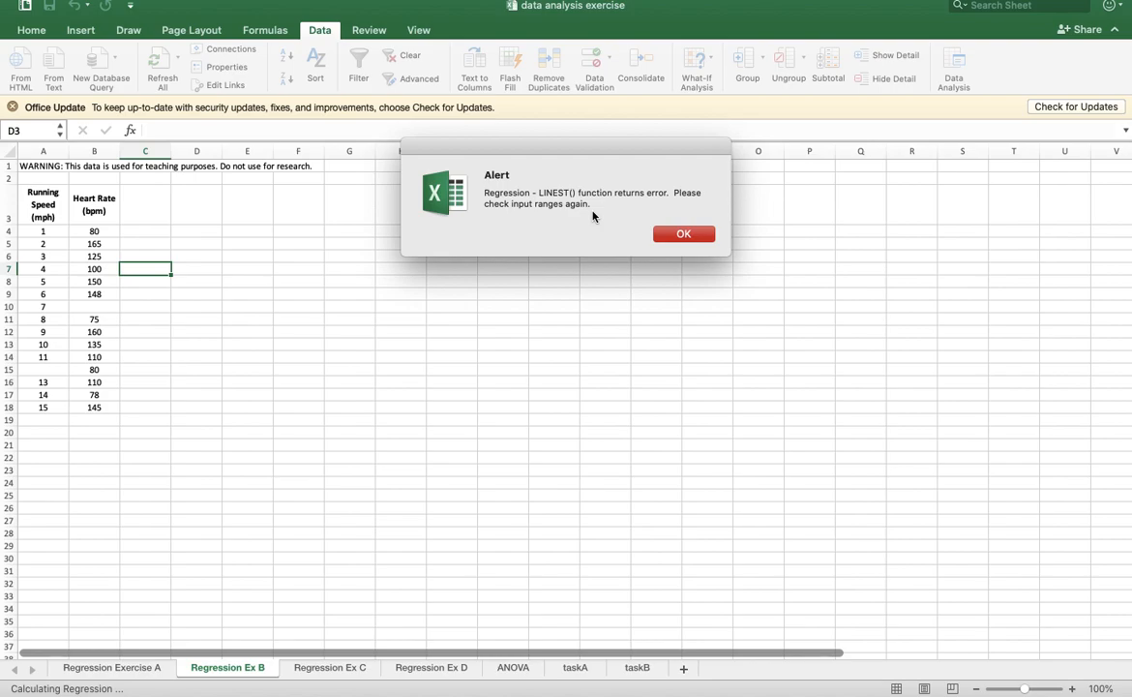
left_click(683, 234)
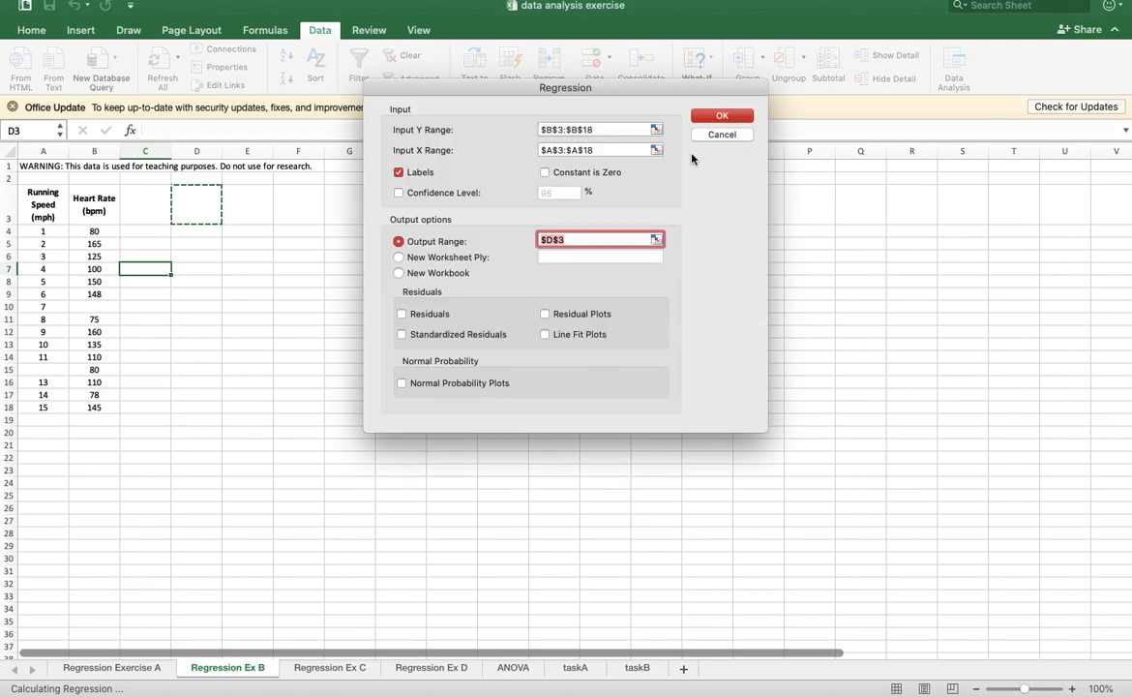
left_click(716, 138)
left_click(723, 179)
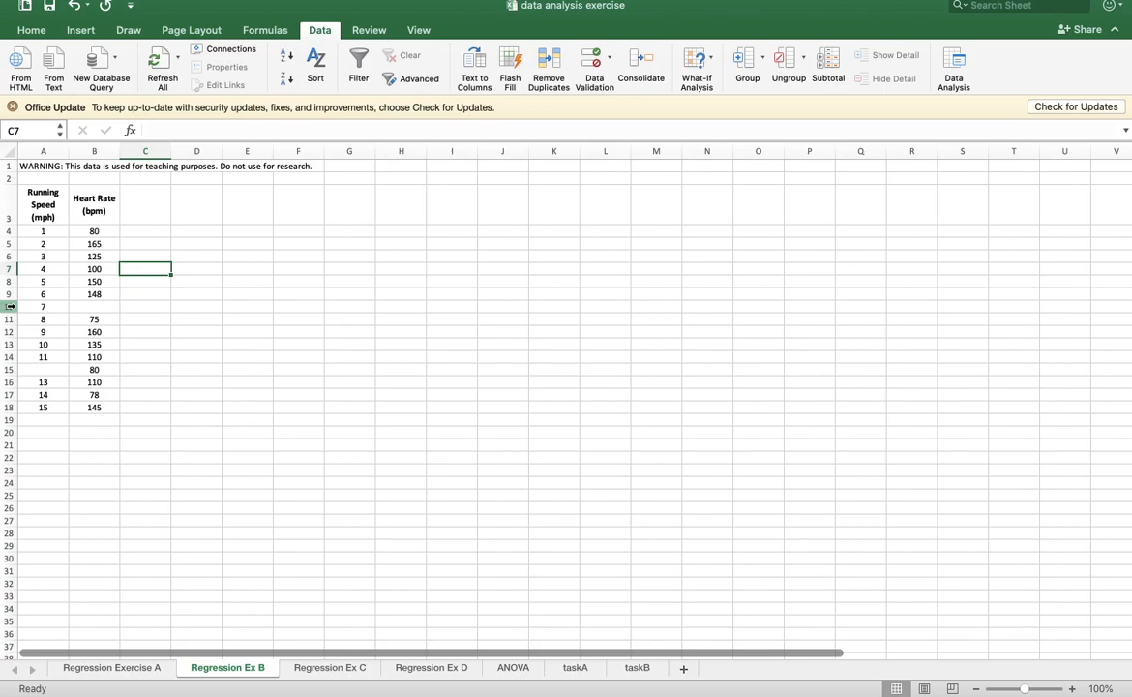
- Delete the two incomplete data rows: the one lacking a heart rate for speed 7 and the one lacking a running speed
left_click(11, 305)
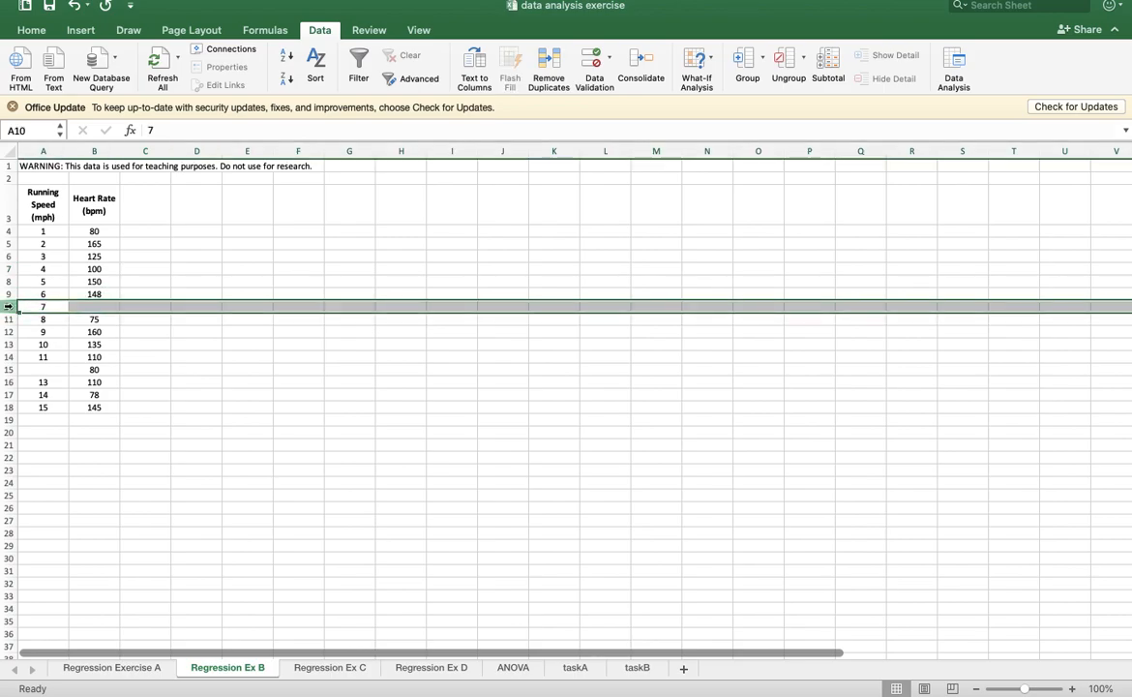
right_click(9, 305)
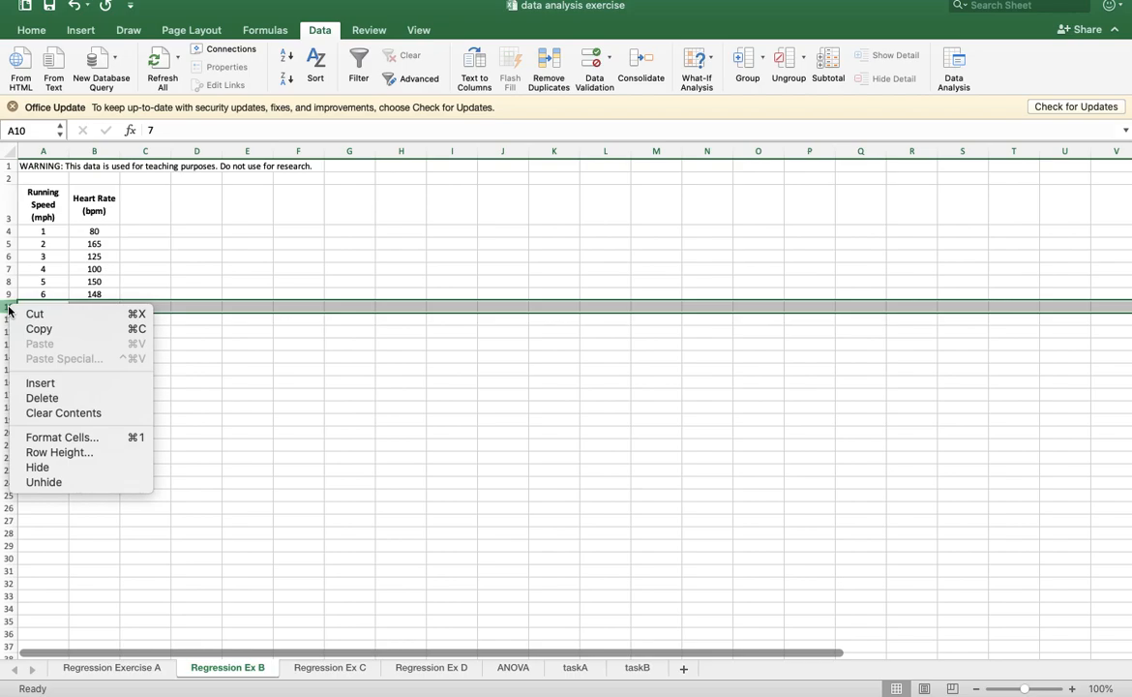
left_click(39, 397)
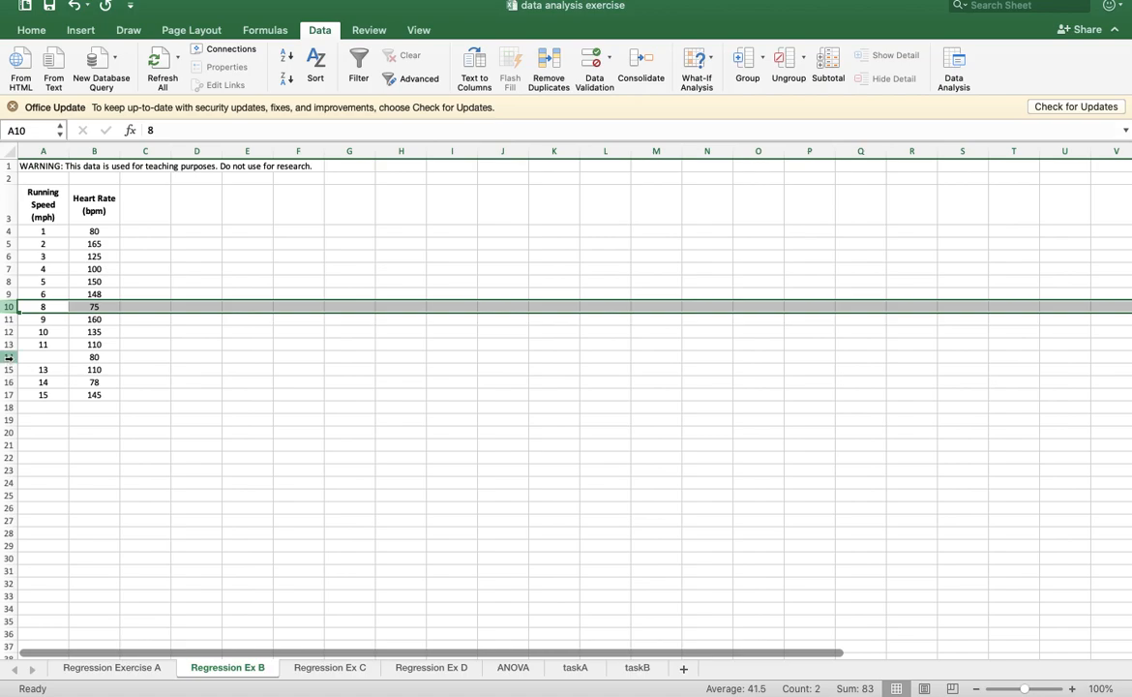
left_click(8, 357)
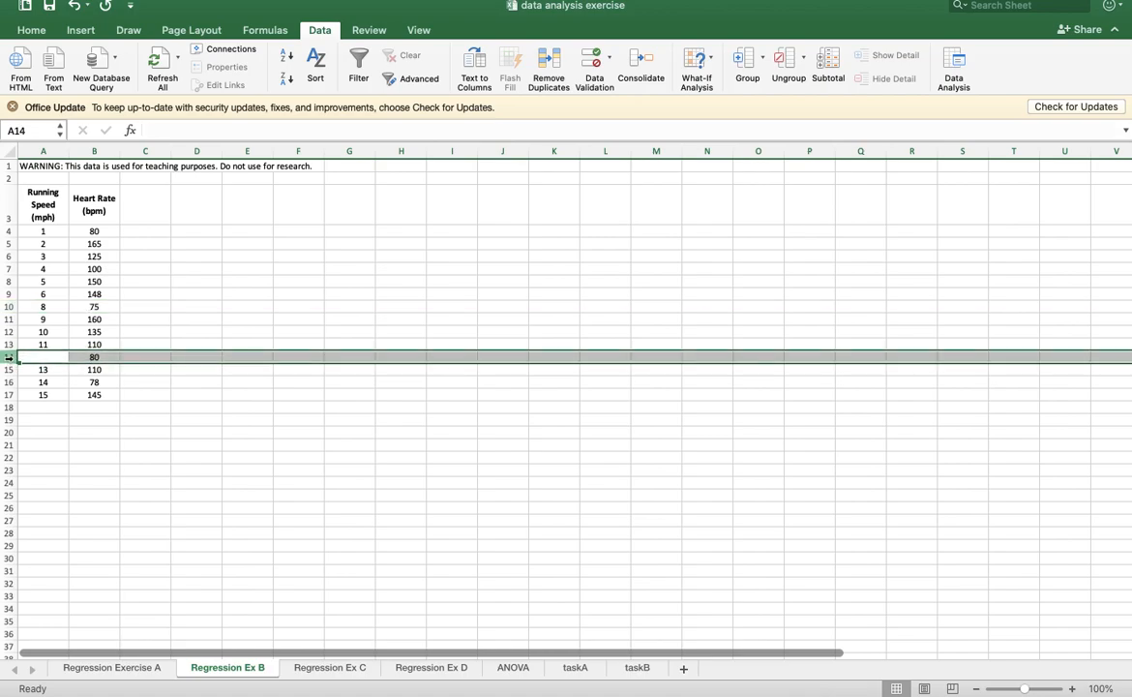
right_click(8, 357)
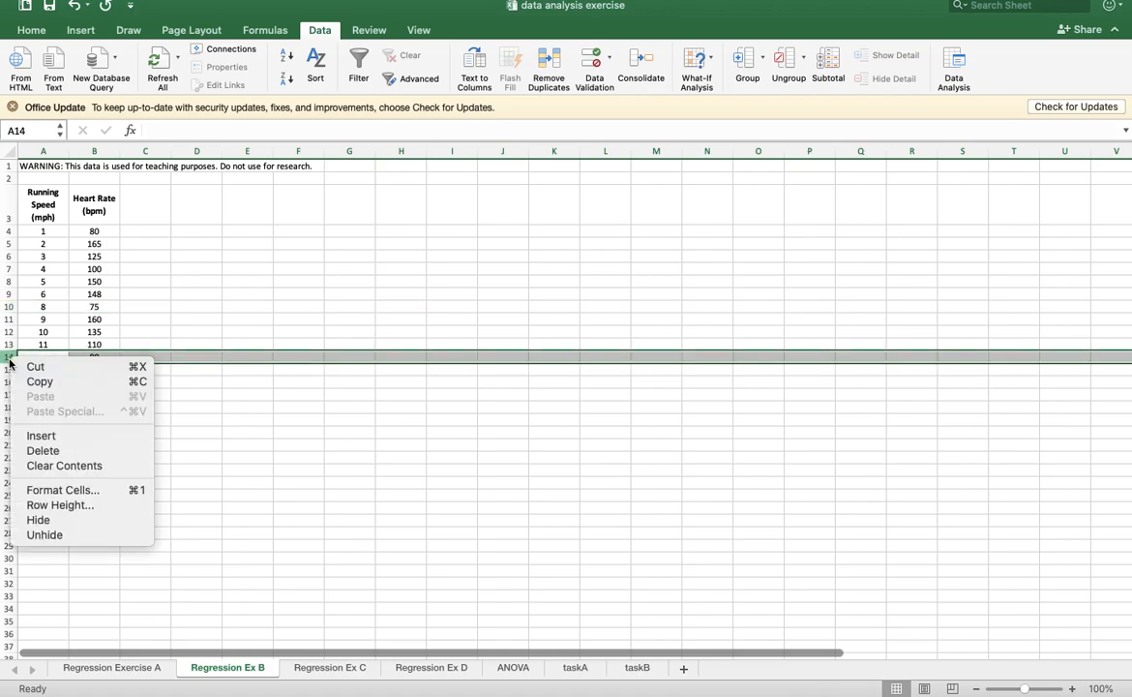
left_click(43, 451)
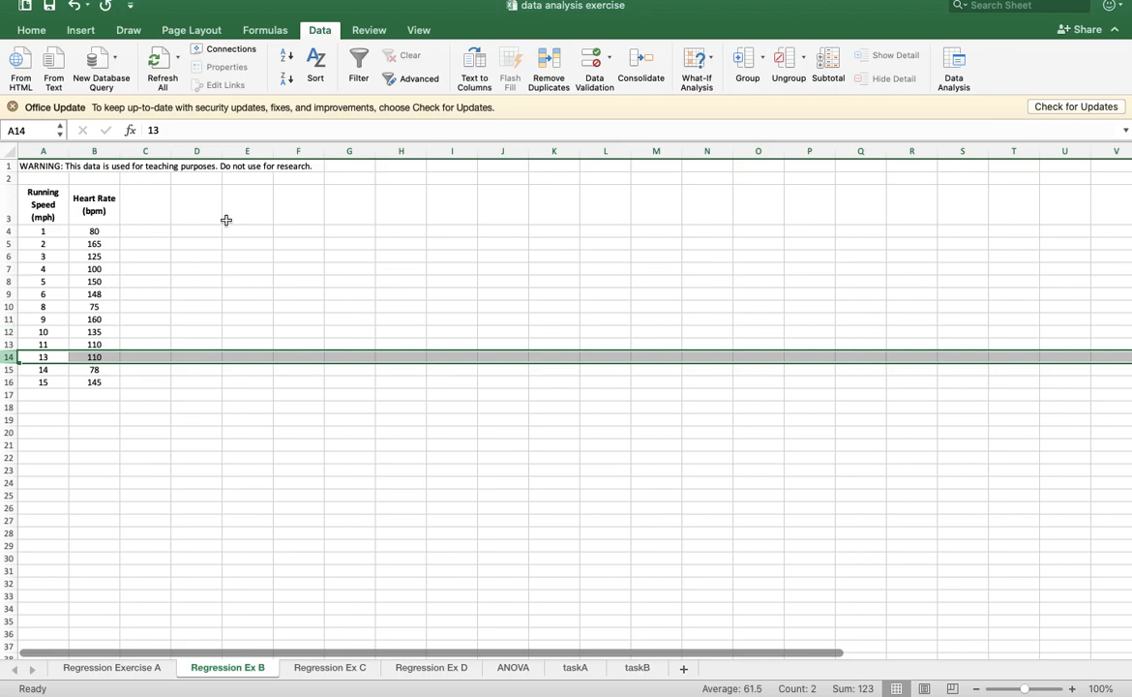
- Run a labelled regression with Y range B3:B16, X range A3:A16 and output at D3
left_click(954, 67)
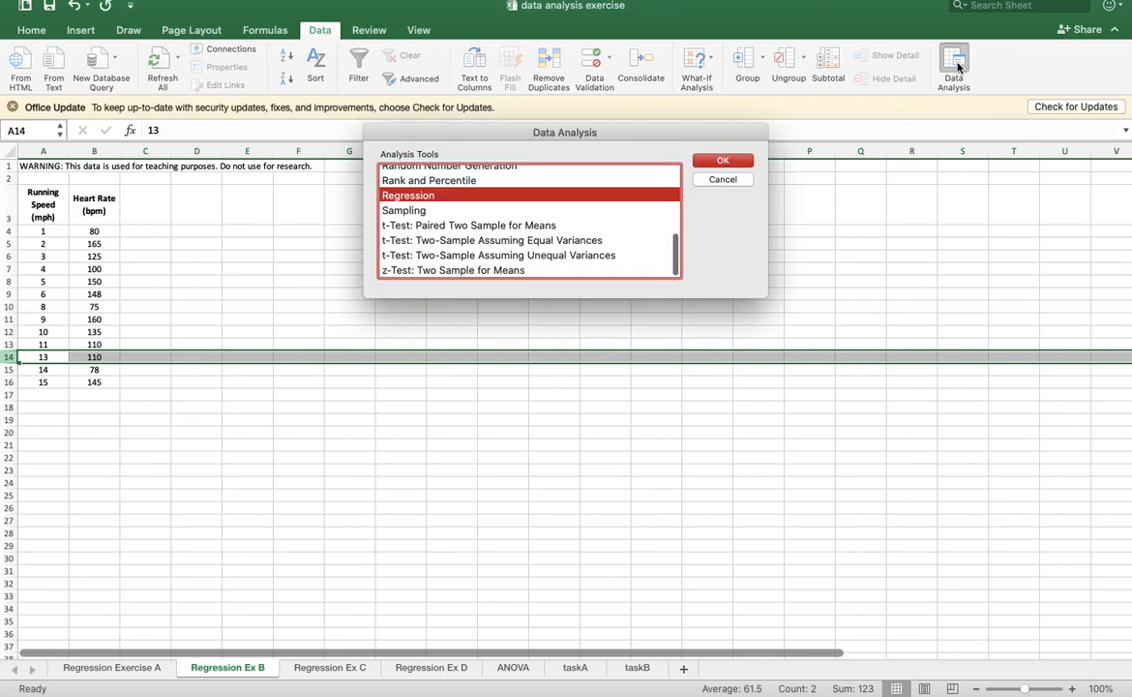
left_click(723, 160)
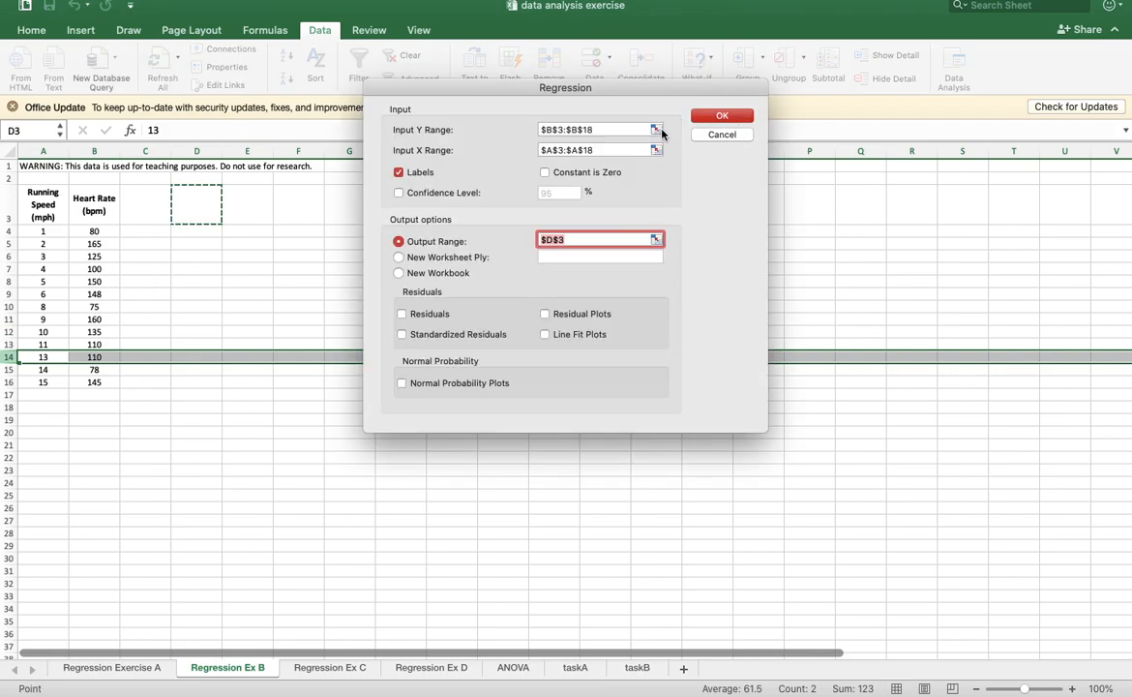
left_click(662, 129)
left_click_drag(94, 213, 99, 382)
left_click(760, 86)
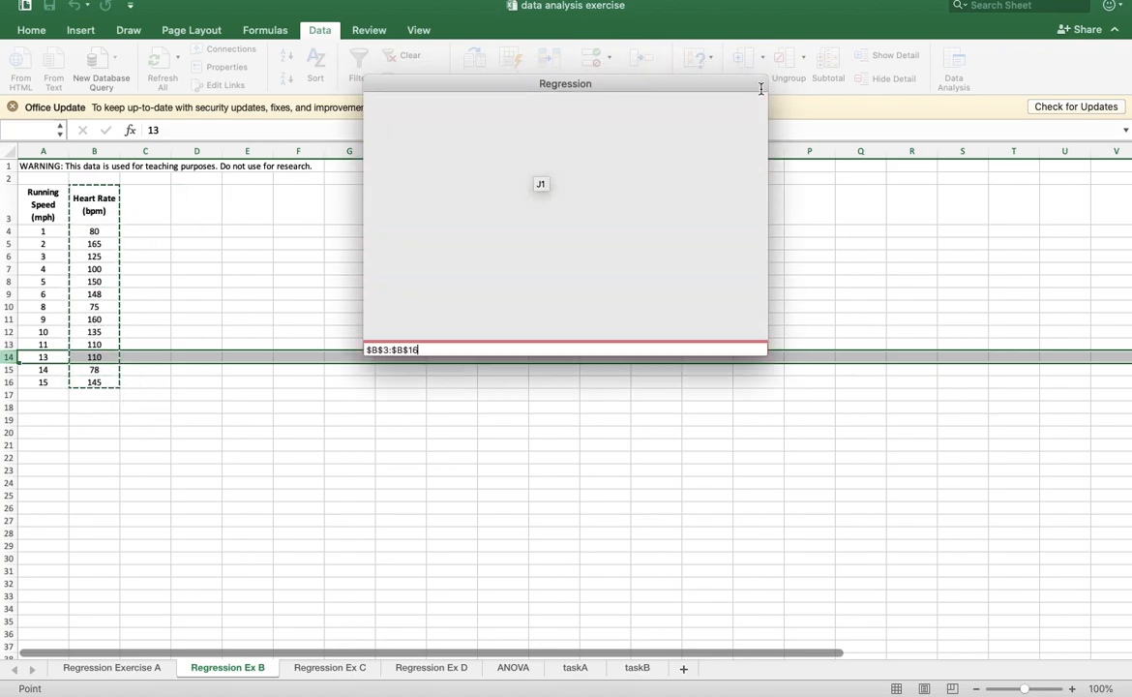
left_click(656, 150)
left_click_drag(43, 206, 44, 383)
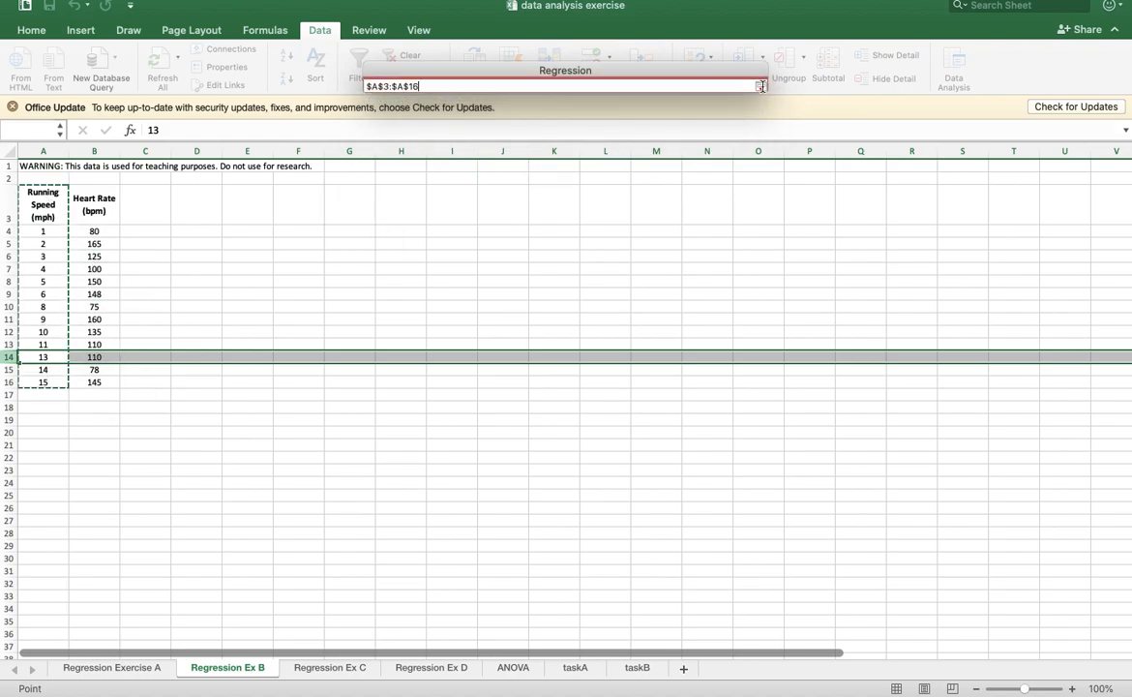
left_click(761, 86)
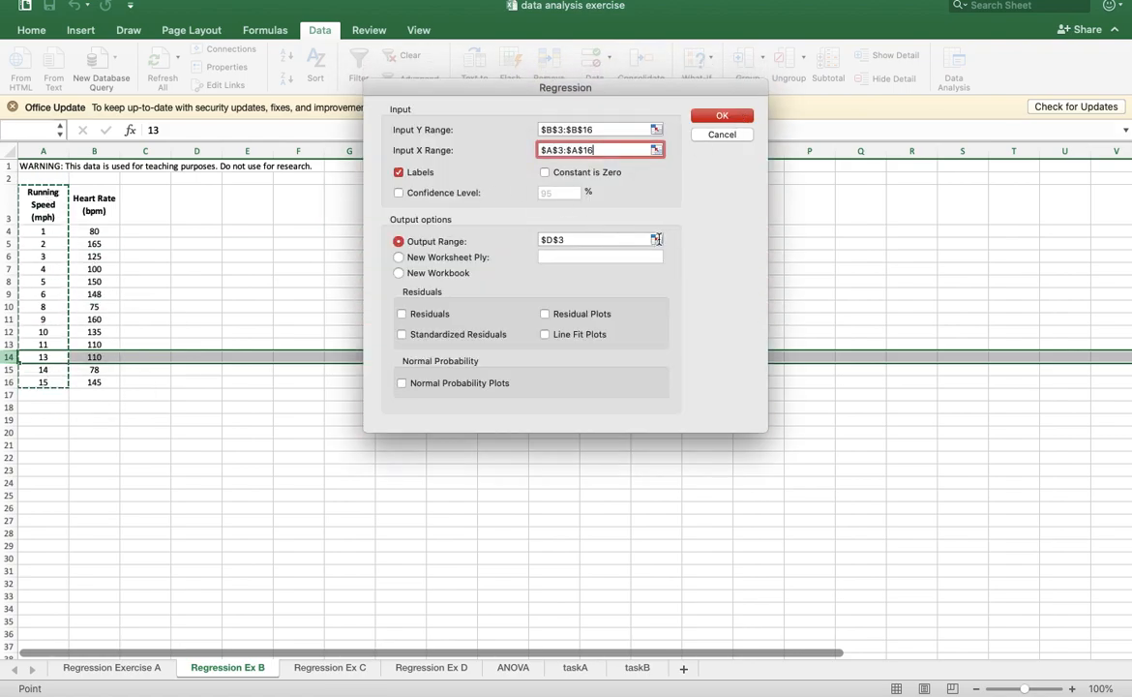
left_click(656, 239)
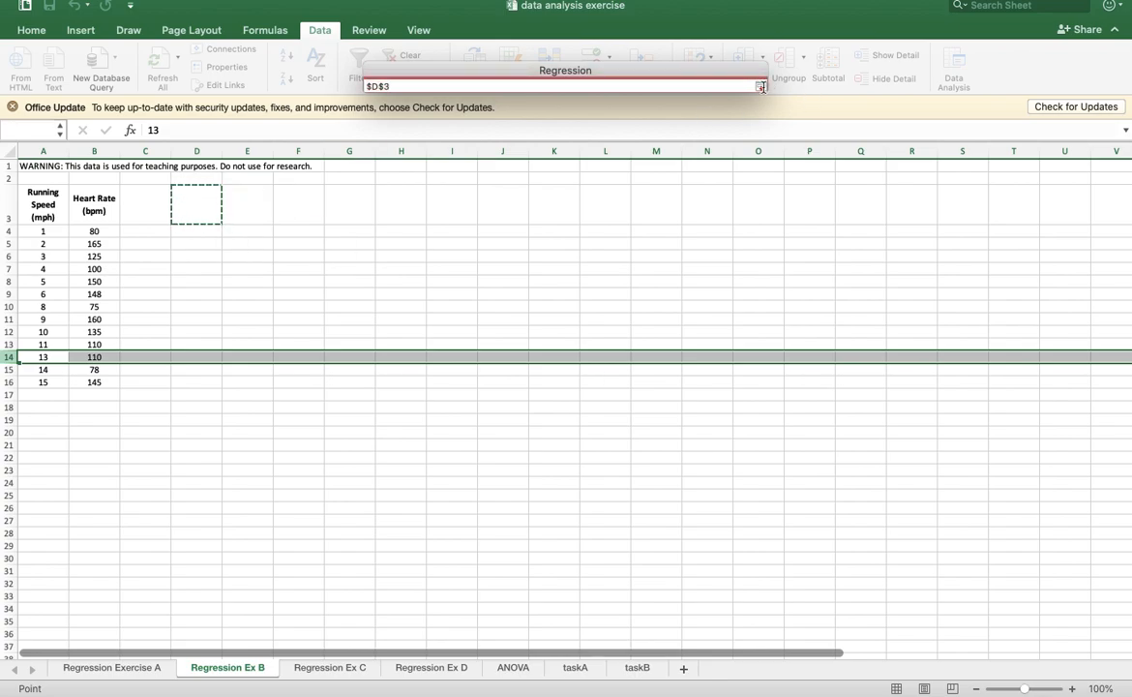
left_click(761, 86)
left_click(742, 118)
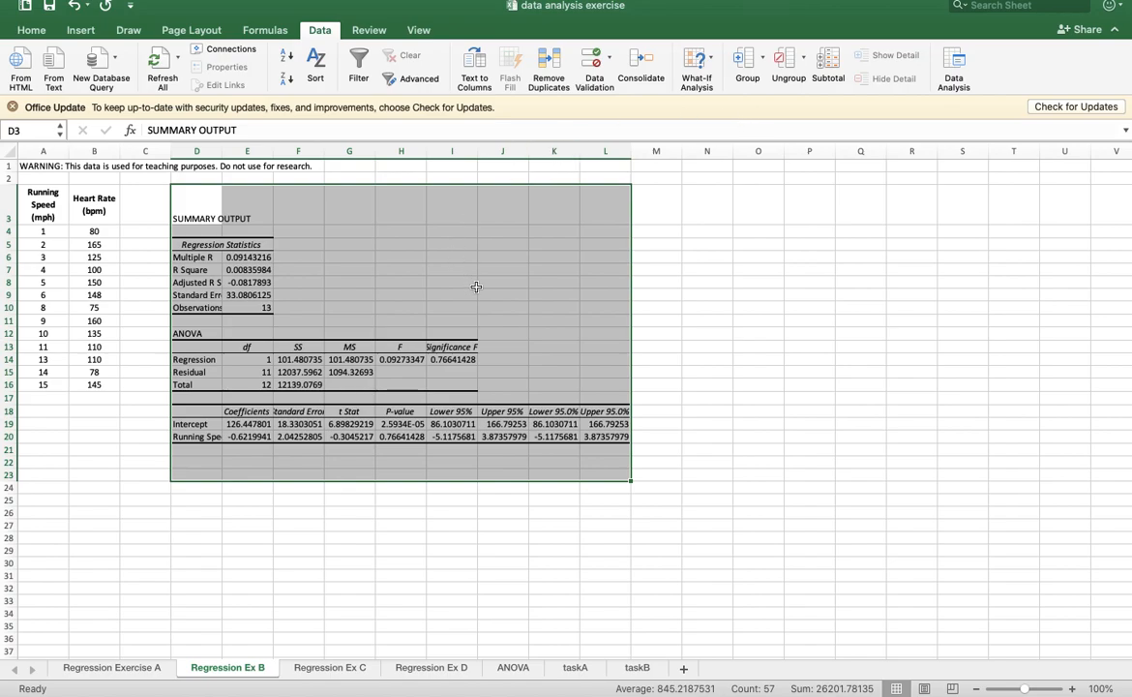
- Fill the Significance F heading and its value (I13:I14) with yellow
left_click_drag(457, 346, 455, 359)
left_click(34, 30)
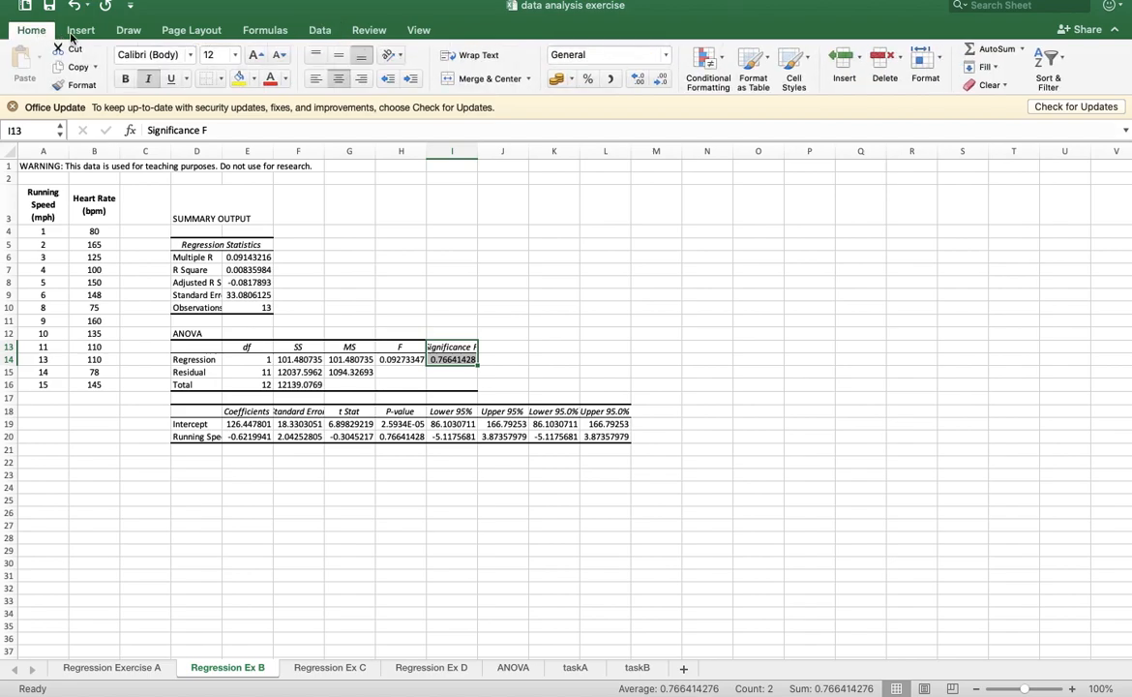
left_click(238, 79)
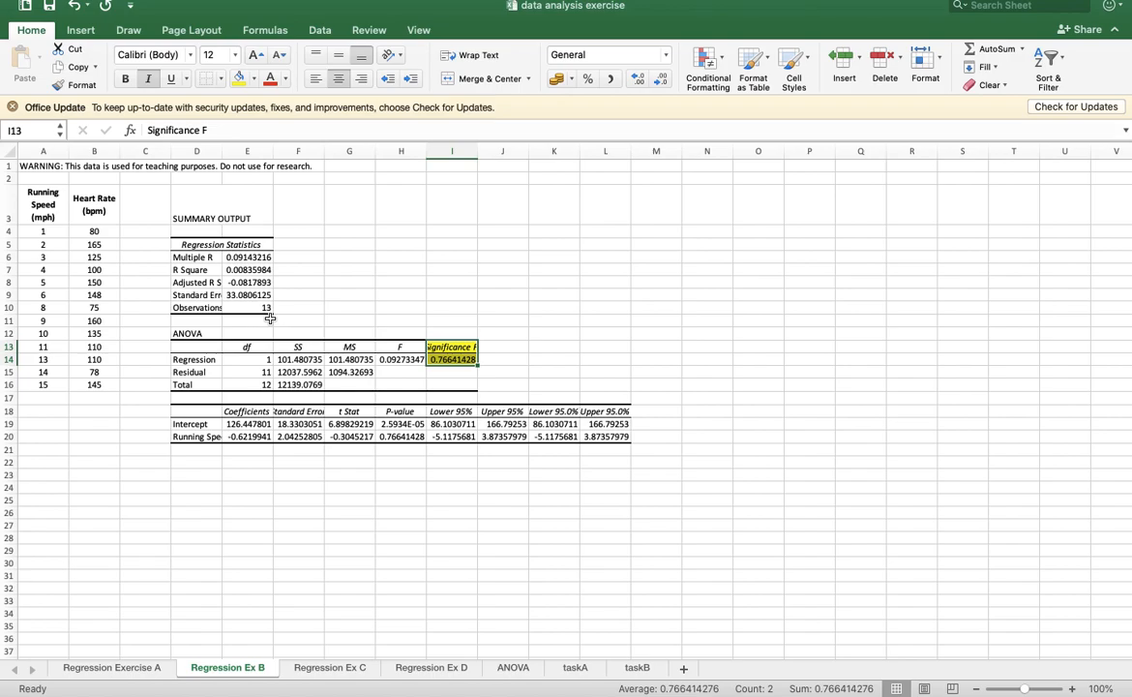
- On the Regression Ex C sheet, set up a regression with fuel used B6:B19 as the Y range and car speed A6:A19 as the X range
left_click(330, 668)
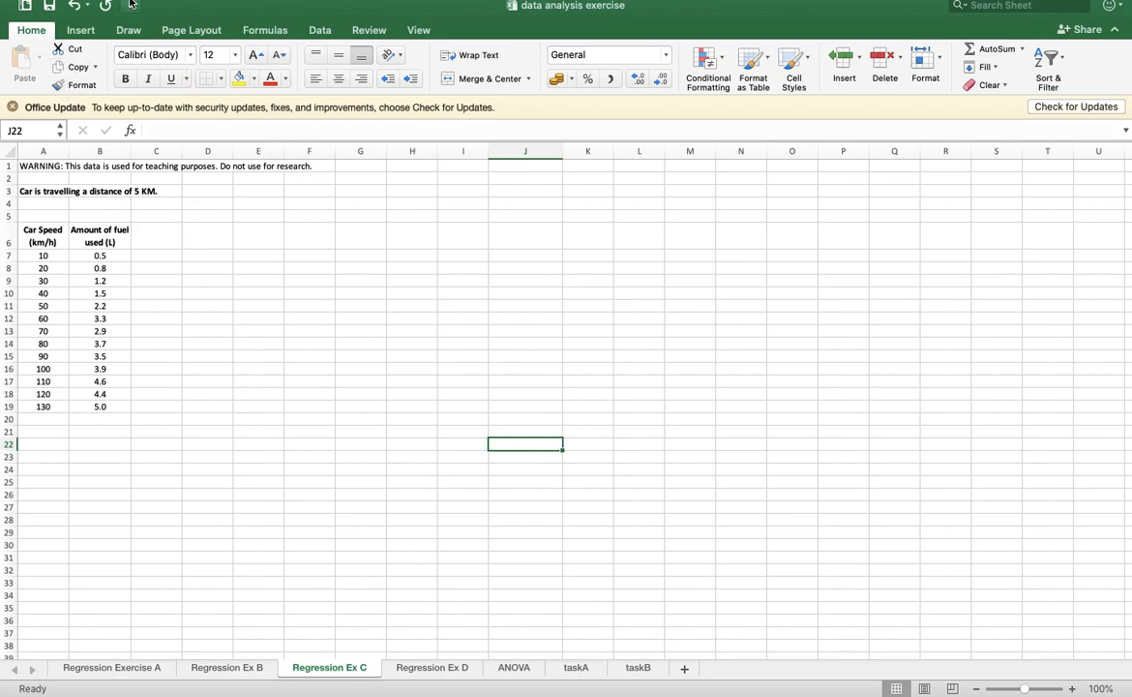
left_click(306, 29)
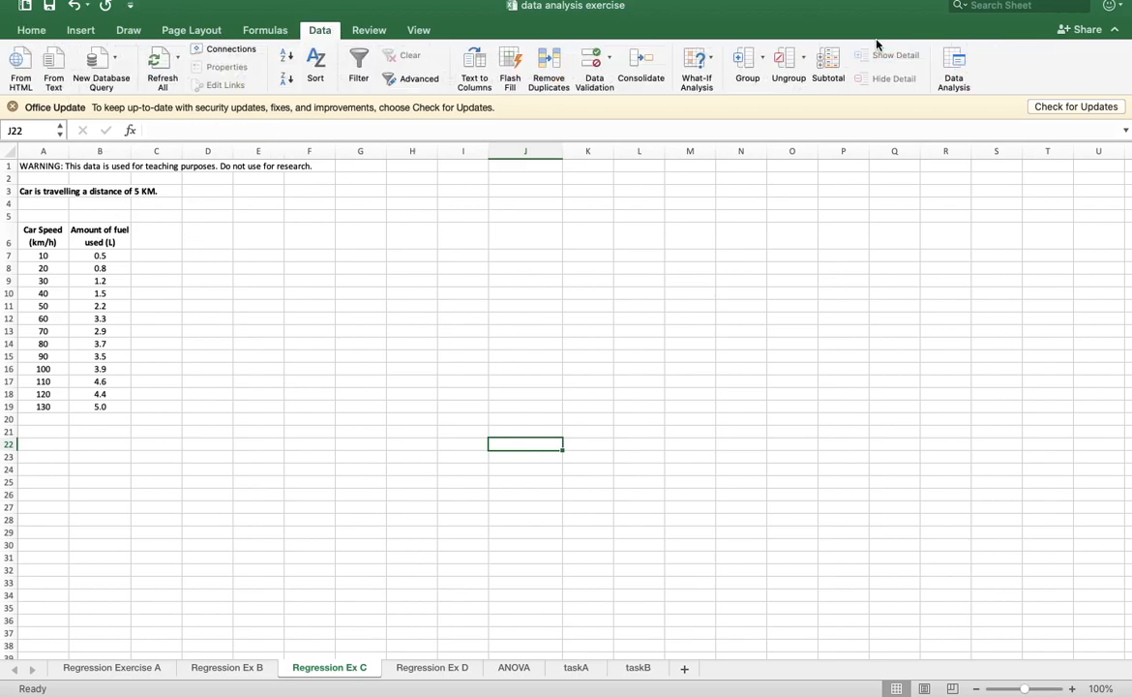
left_click(954, 75)
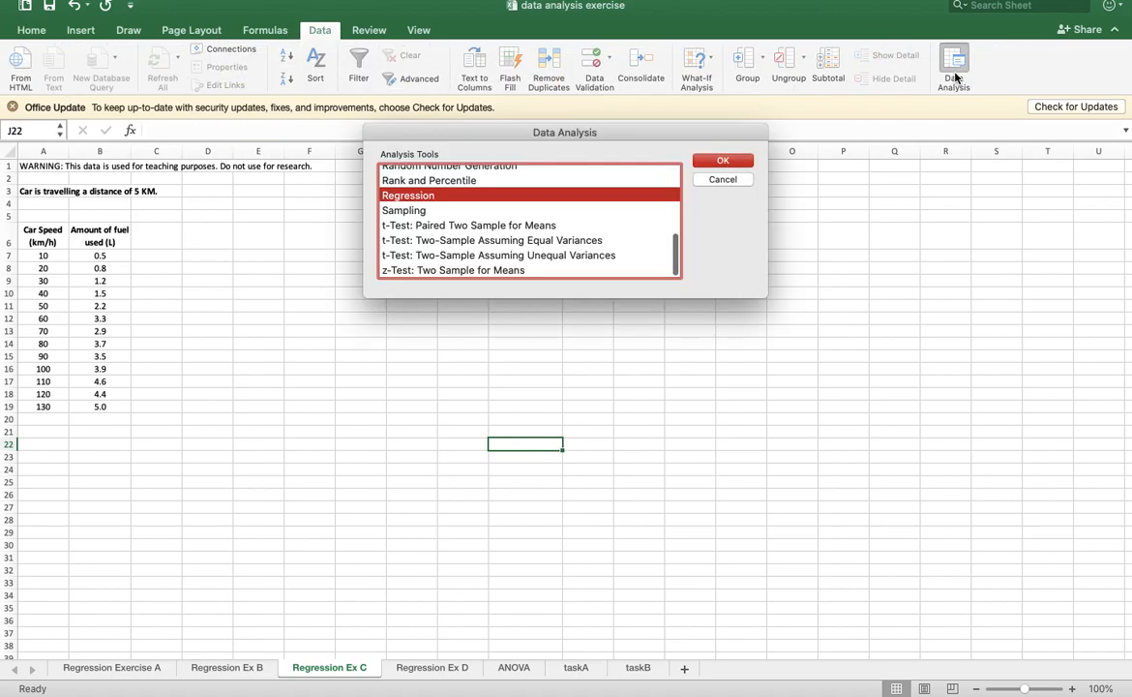
left_click(725, 160)
left_click(655, 127)
left_click_drag(99, 235, 121, 406)
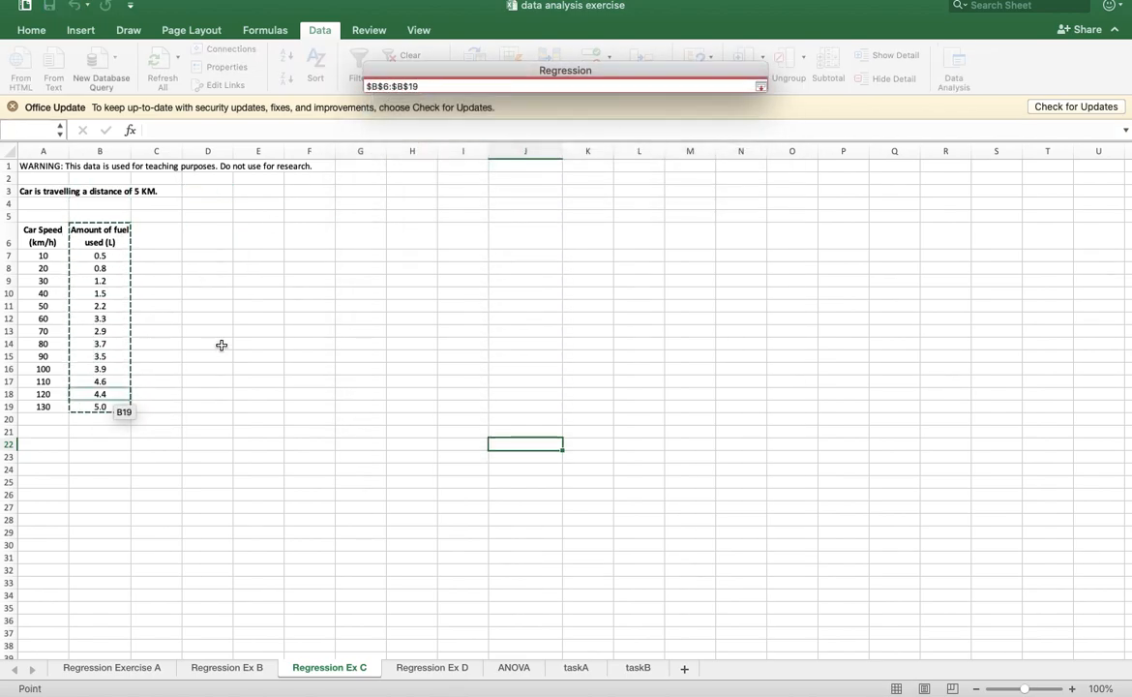
left_click(760, 86)
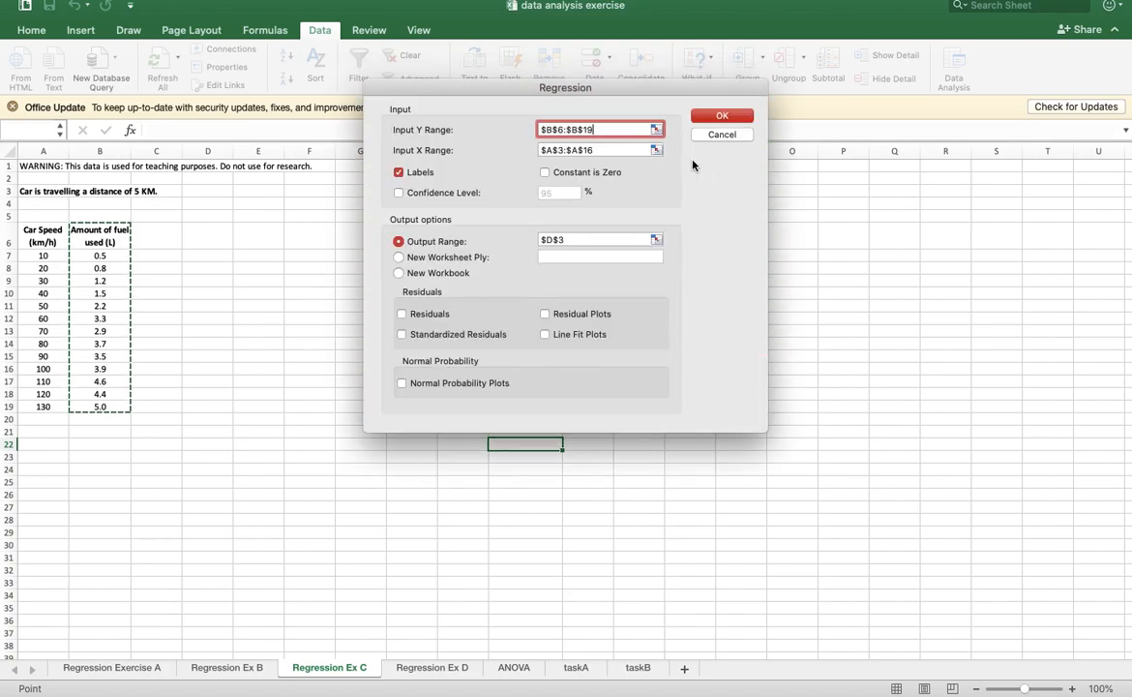
left_click(656, 149)
left_click(33, 235)
left_click_drag(34, 235, 53, 406)
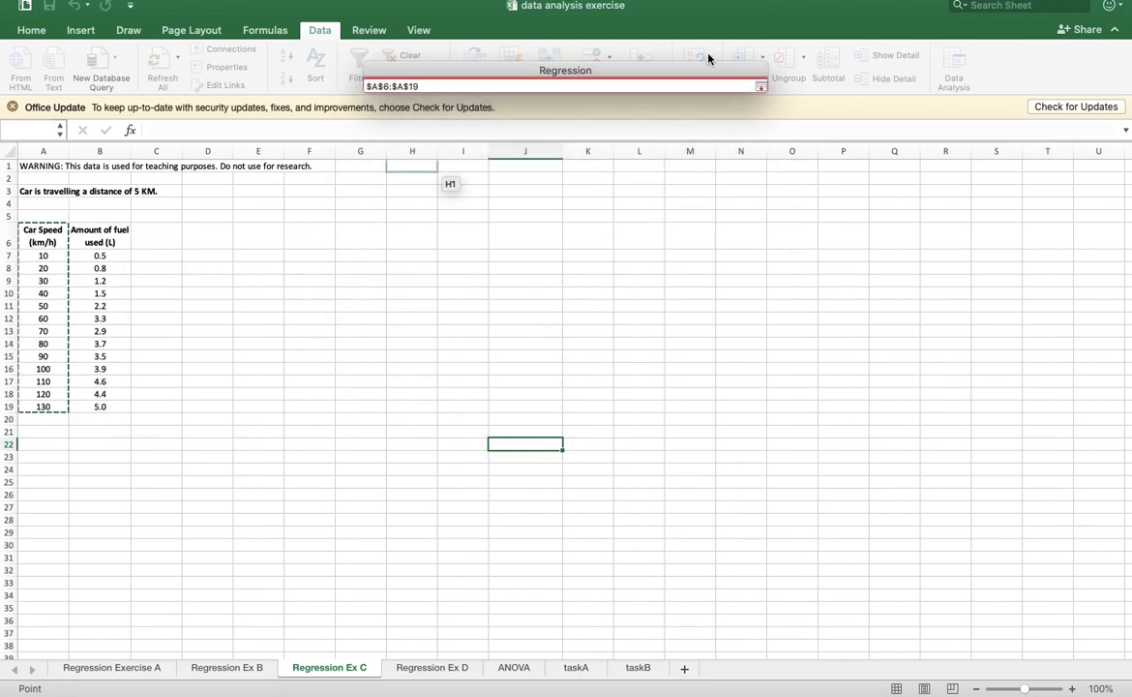
left_click(760, 86)
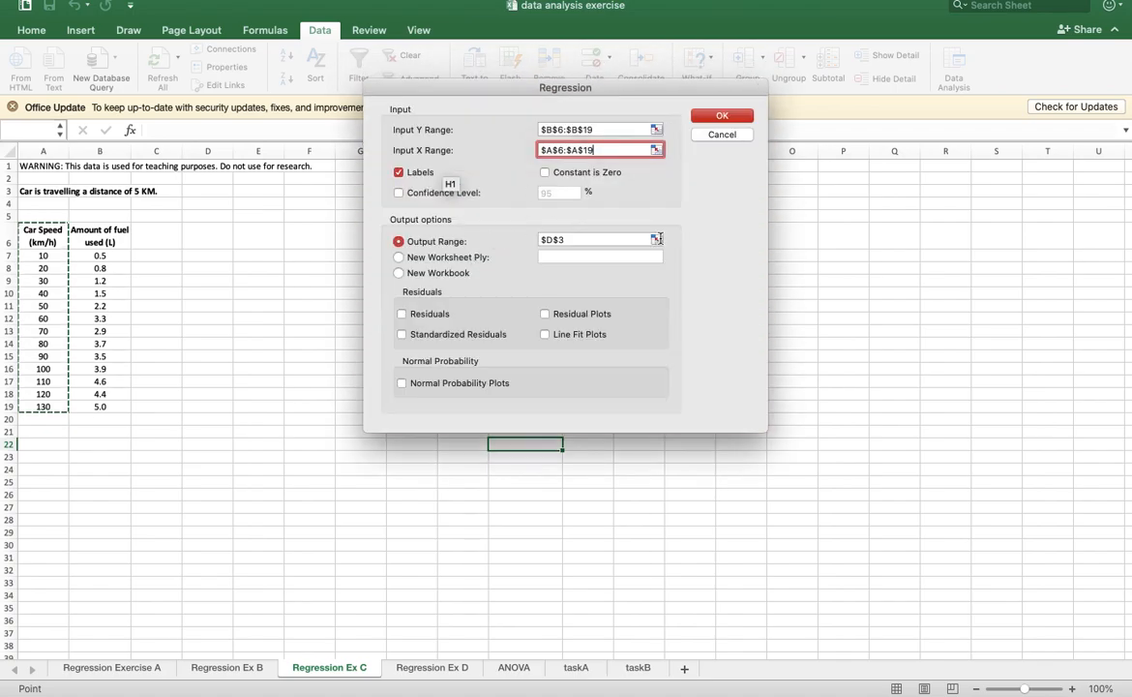
- Set the regression's output range to D6 and run the regression of fuel used on car speed
left_click(656, 239)
left_click(215, 235)
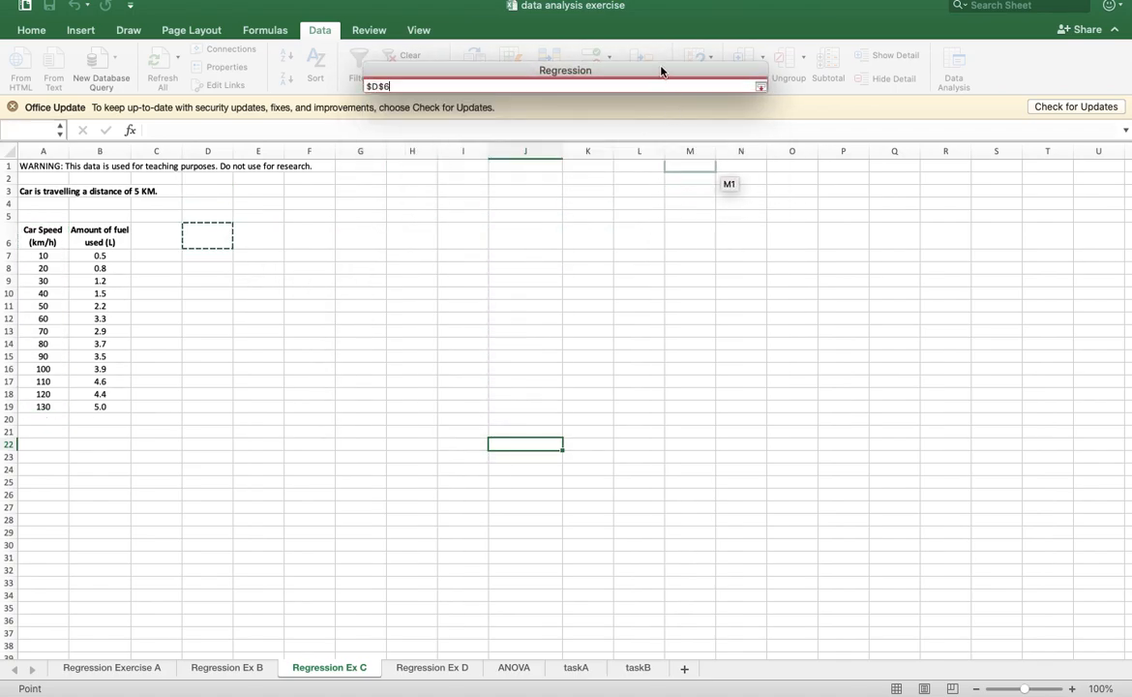
left_click(759, 86)
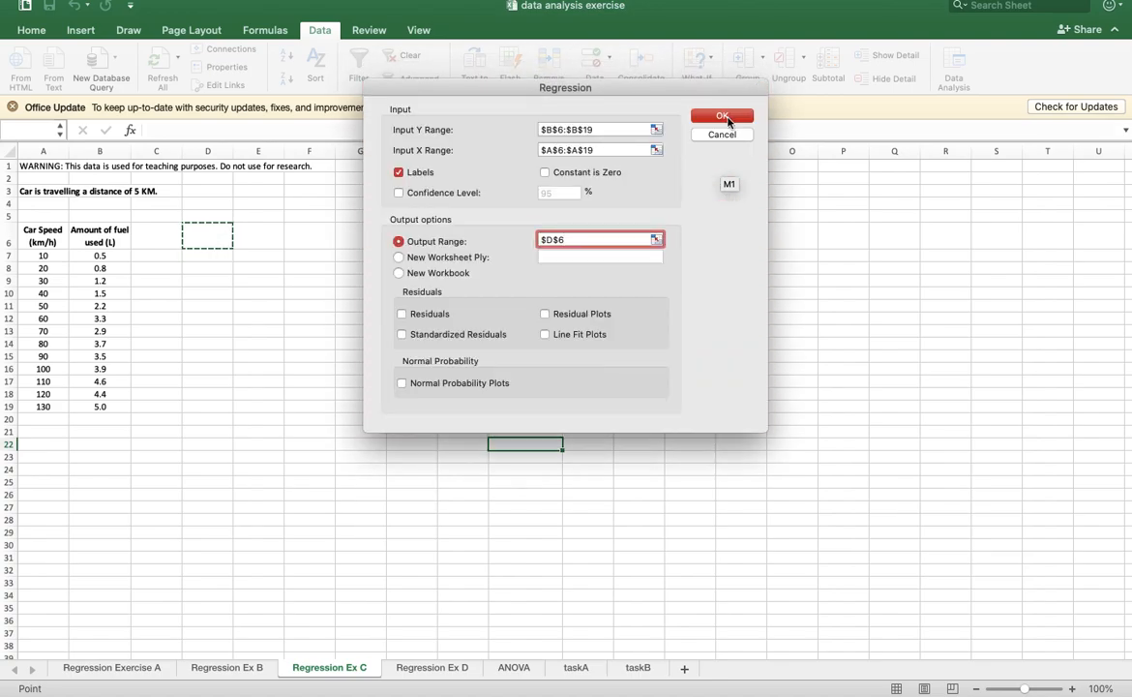
left_click(725, 117)
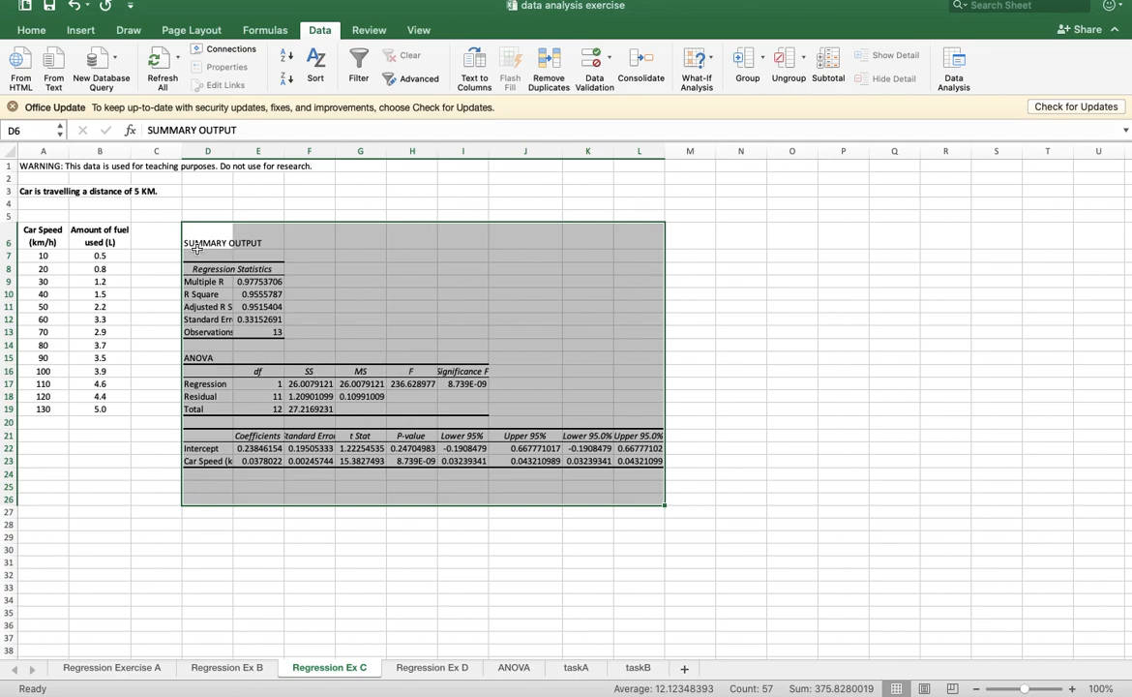
- Widen column I to fit the Significance F heading and fill I16:I17 with yellow
left_click_drag(457, 371, 468, 384)
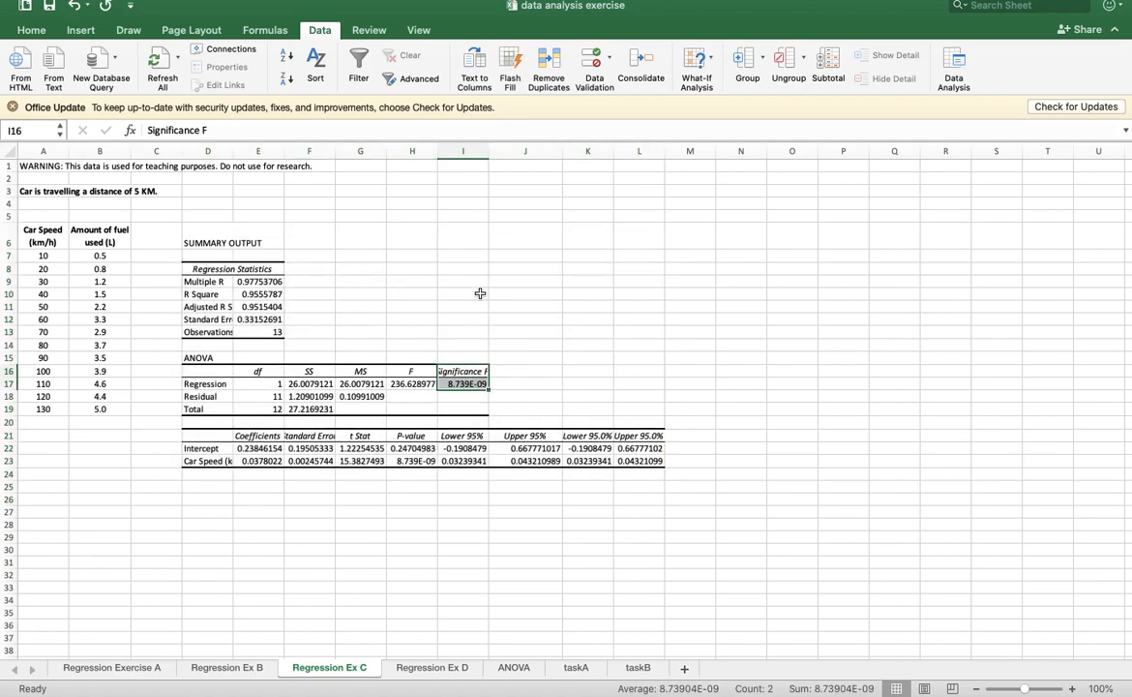
left_click_drag(489, 152, 527, 154)
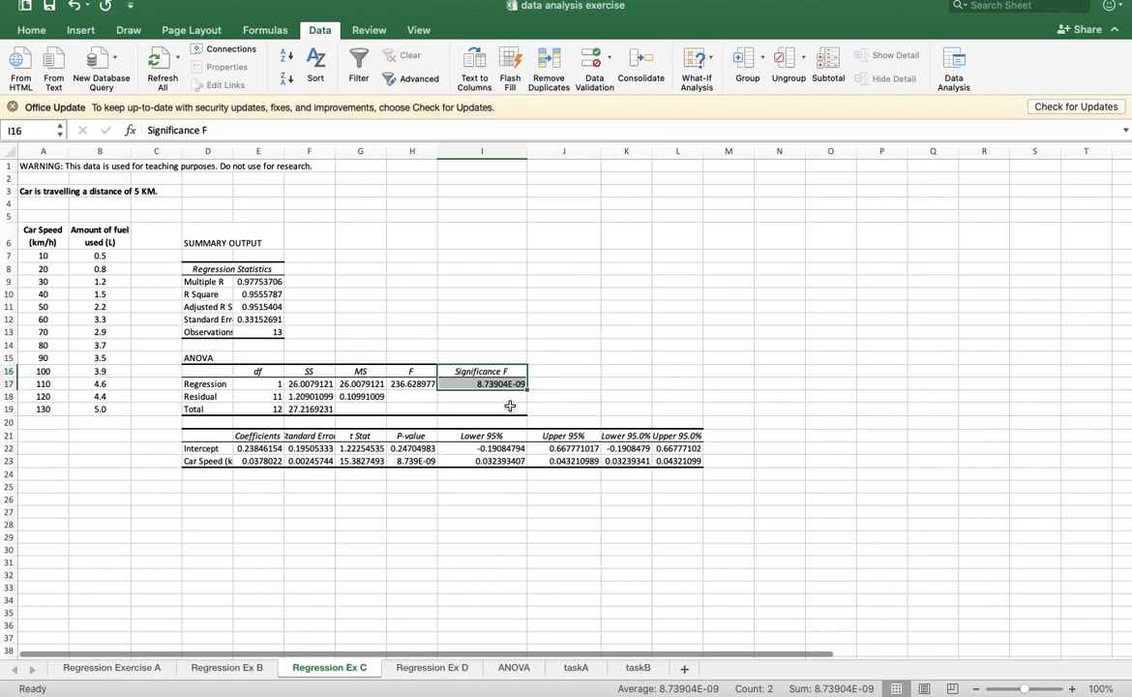
left_click(29, 30)
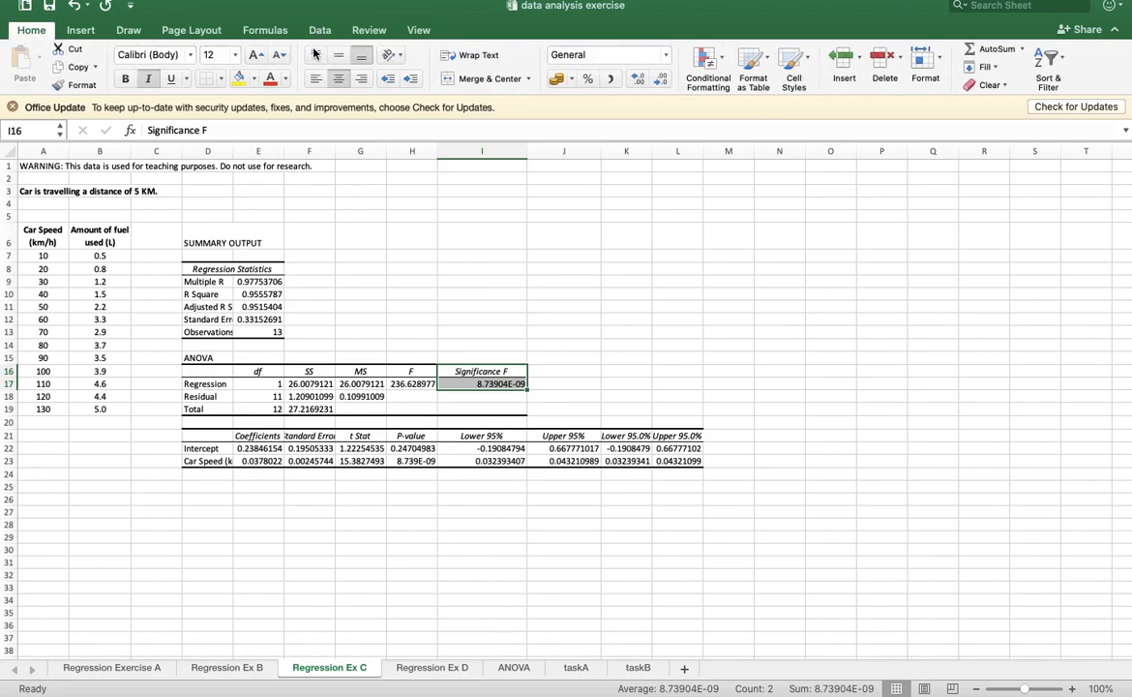
left_click(238, 79)
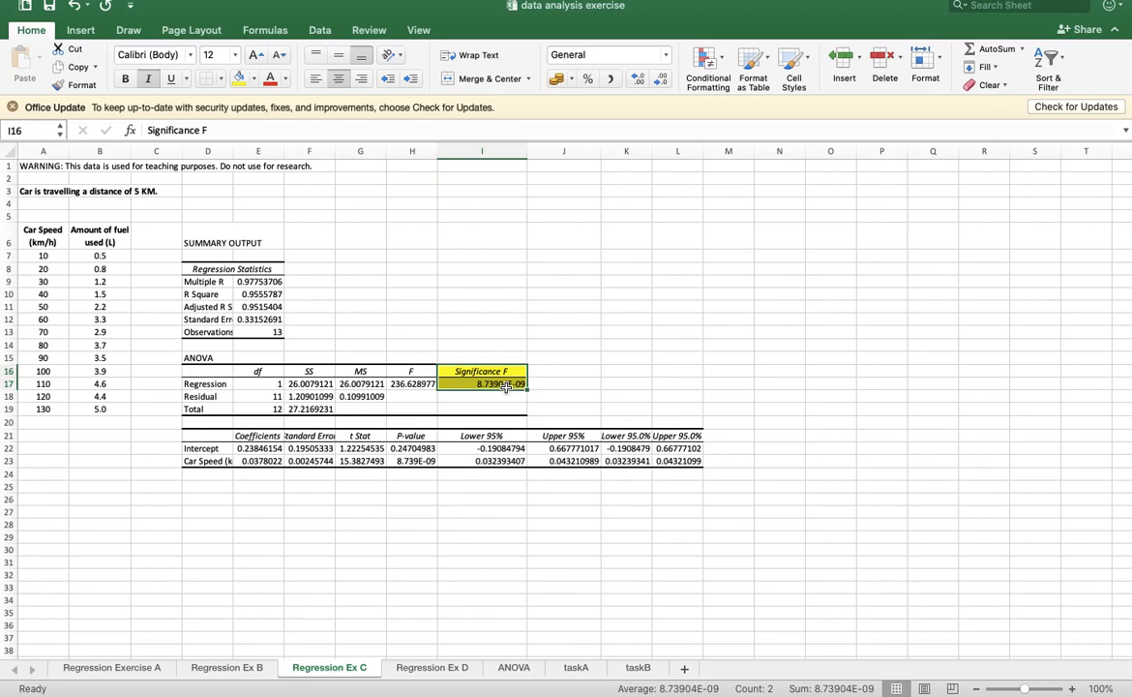
- Format the Significance F cells I16:I17 as Number with 13 decimal places
right_click(505, 386)
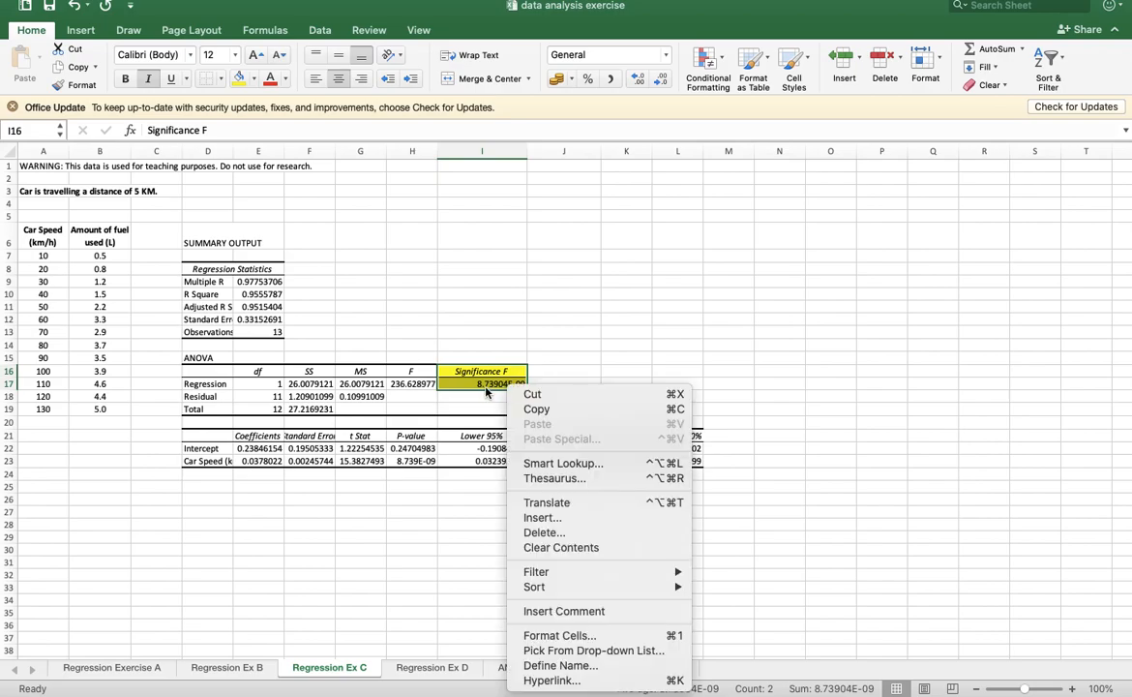
left_click(572, 635)
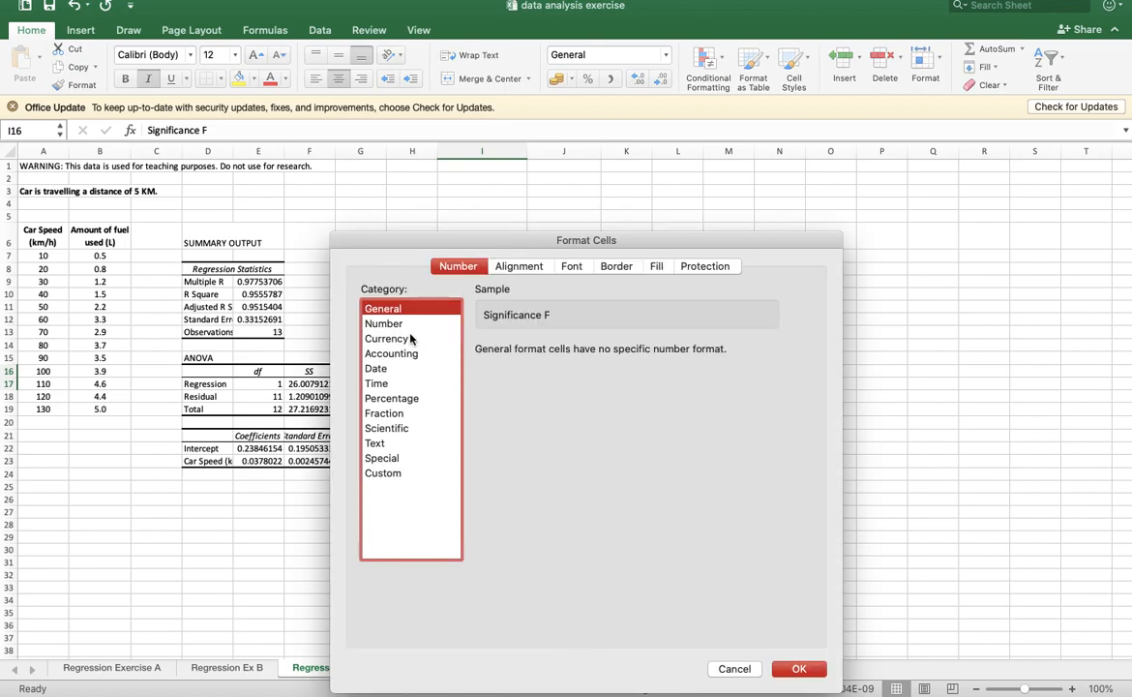
left_click(391, 324)
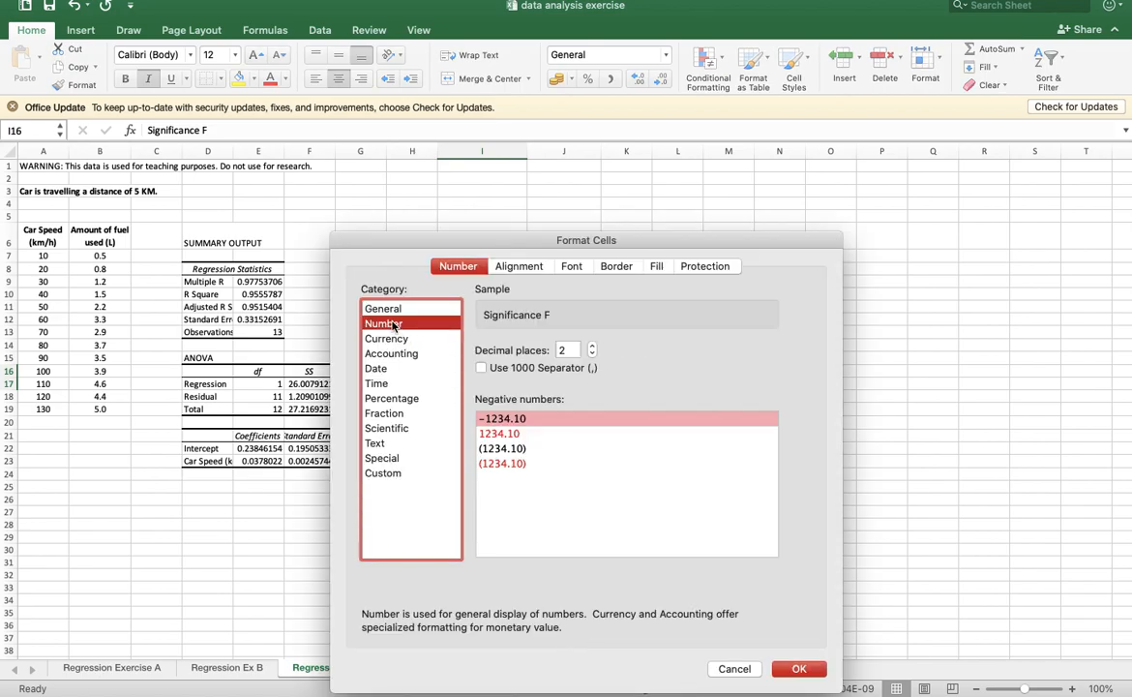
left_click(591, 347)
left_click(591, 346)
left_click(591, 347)
left_click(591, 347)
left_click(591, 346)
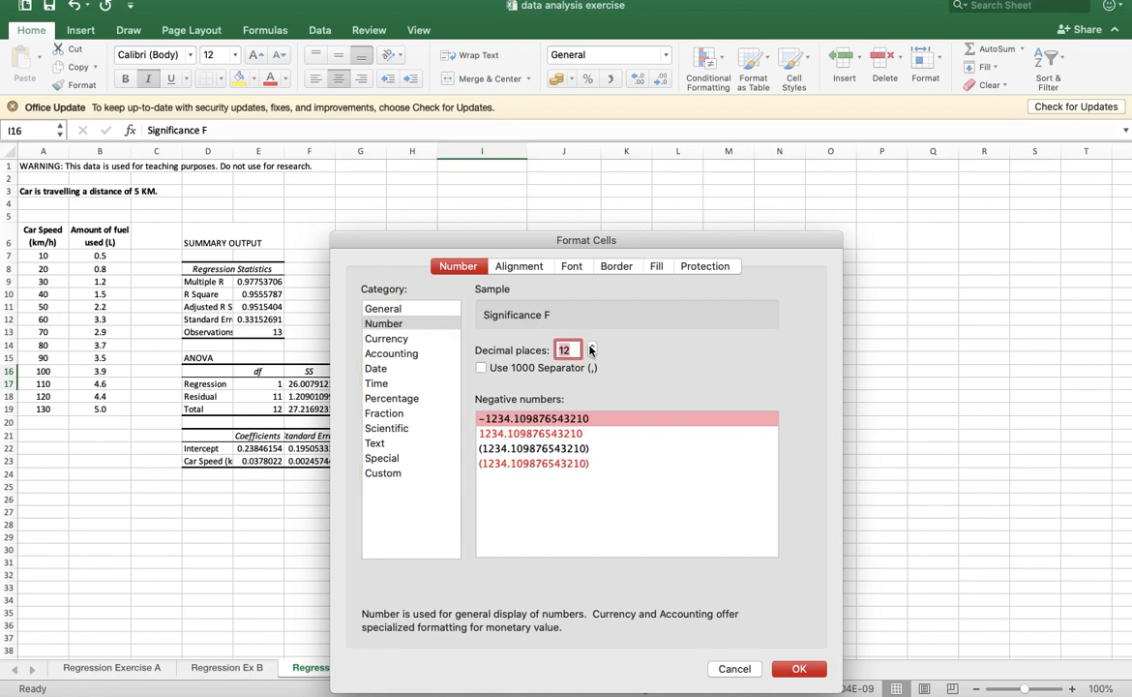
left_click(592, 347)
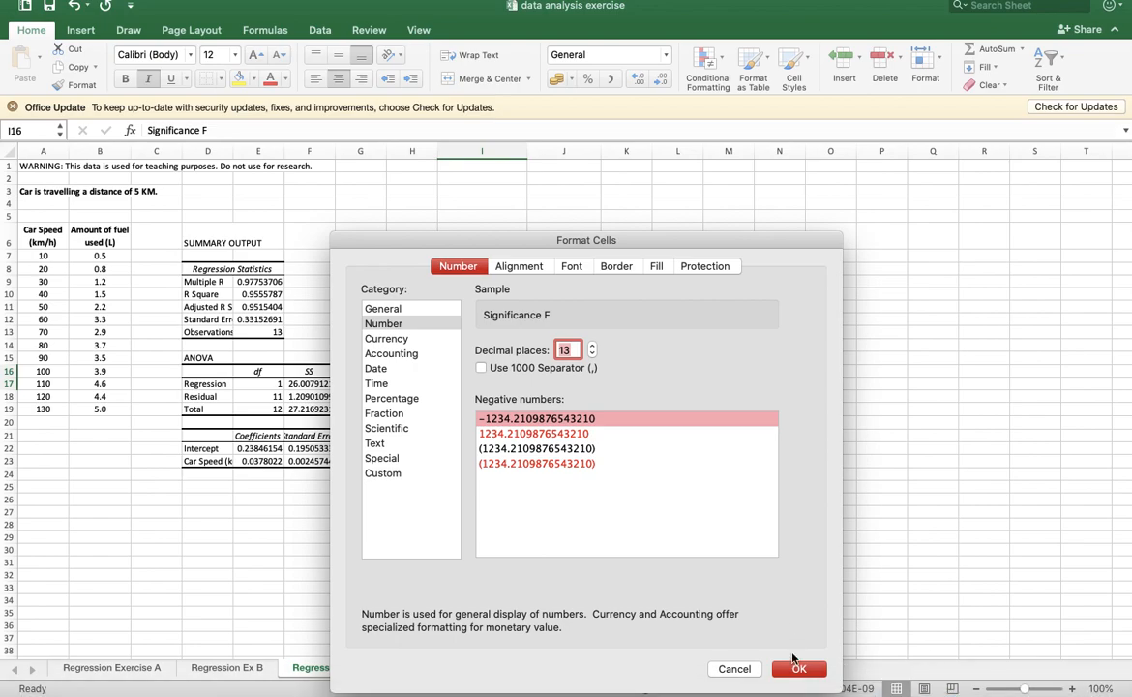
left_click(796, 669)
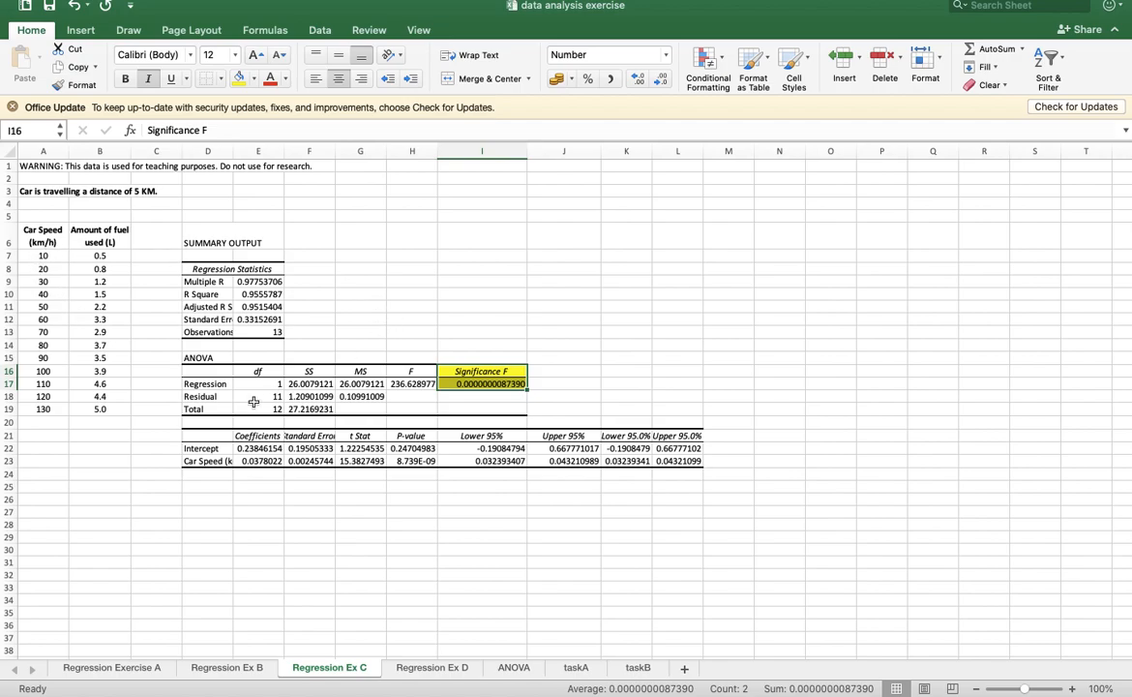
- Enter in B26, in bold: "Conclusion: Since the significance F-value is lower than 0.05, there is arelationship between car speed and amount of fuel used."
left_click(90, 502)
type("ConclusionL")
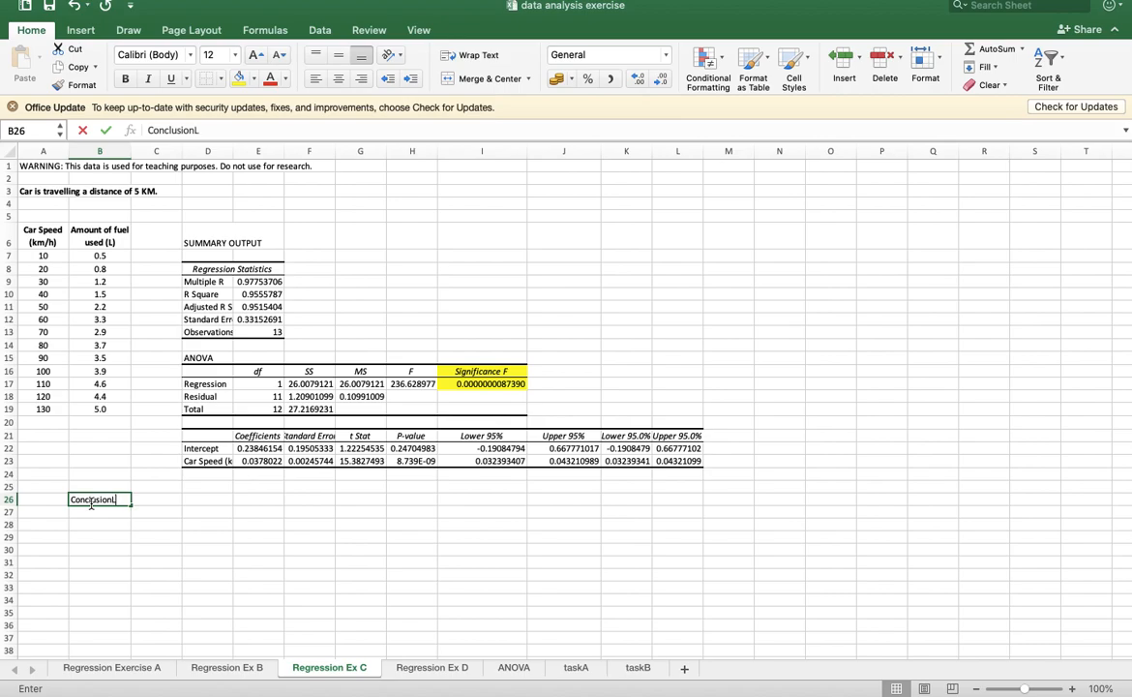
type(" there is a")
key("BackSpace")
key("BackSpace")
key("BackSpace")
key("BackSpace")
key("BackSpace")
key("BackSpace")
key("BackSpace")
key("BackSpace")
key("BackSpace")
key("BackSpace")
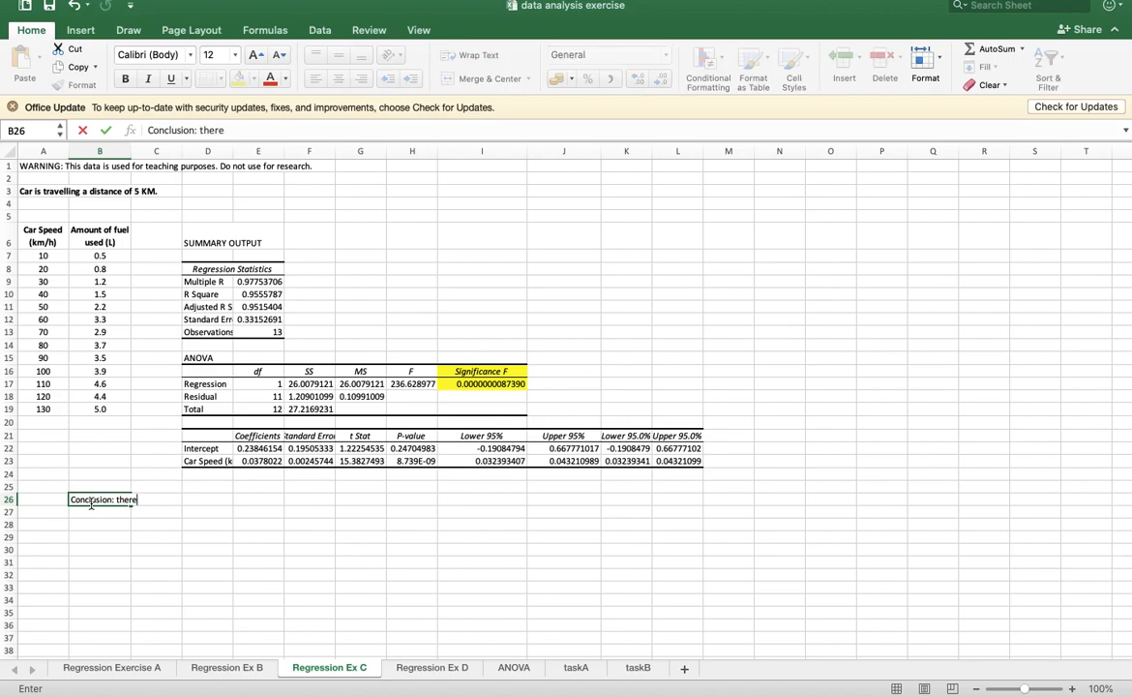
type("Since the sign")
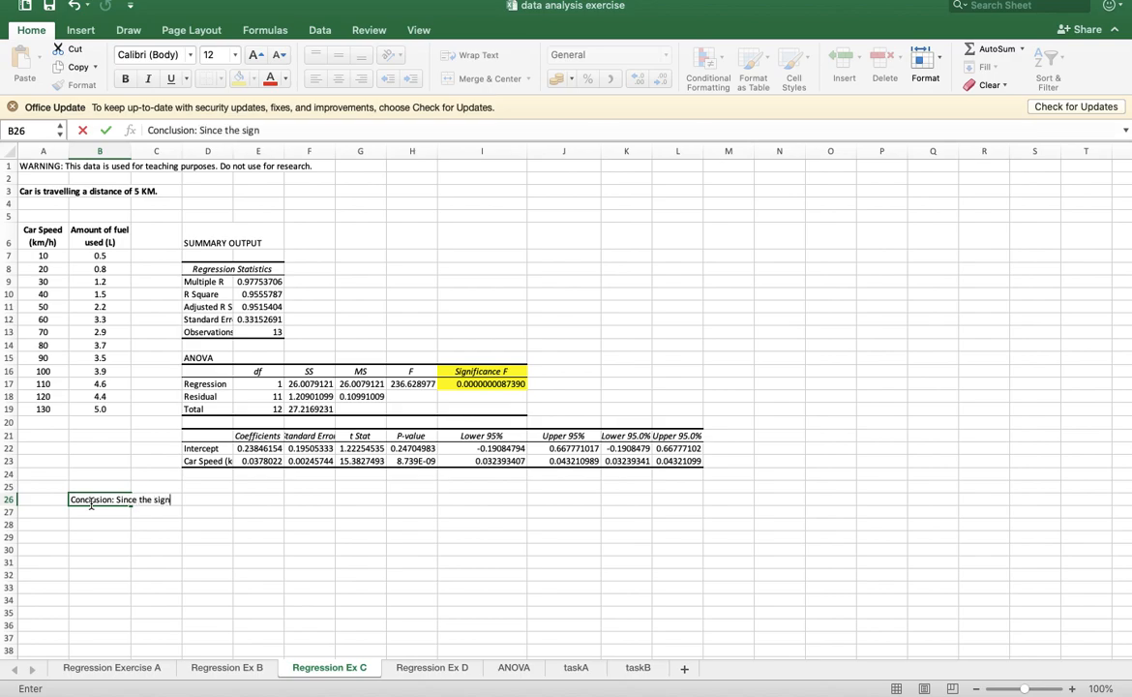
type("ica")
key("BackSpace")
key("BackSpace")
type("ficance F-value is ")
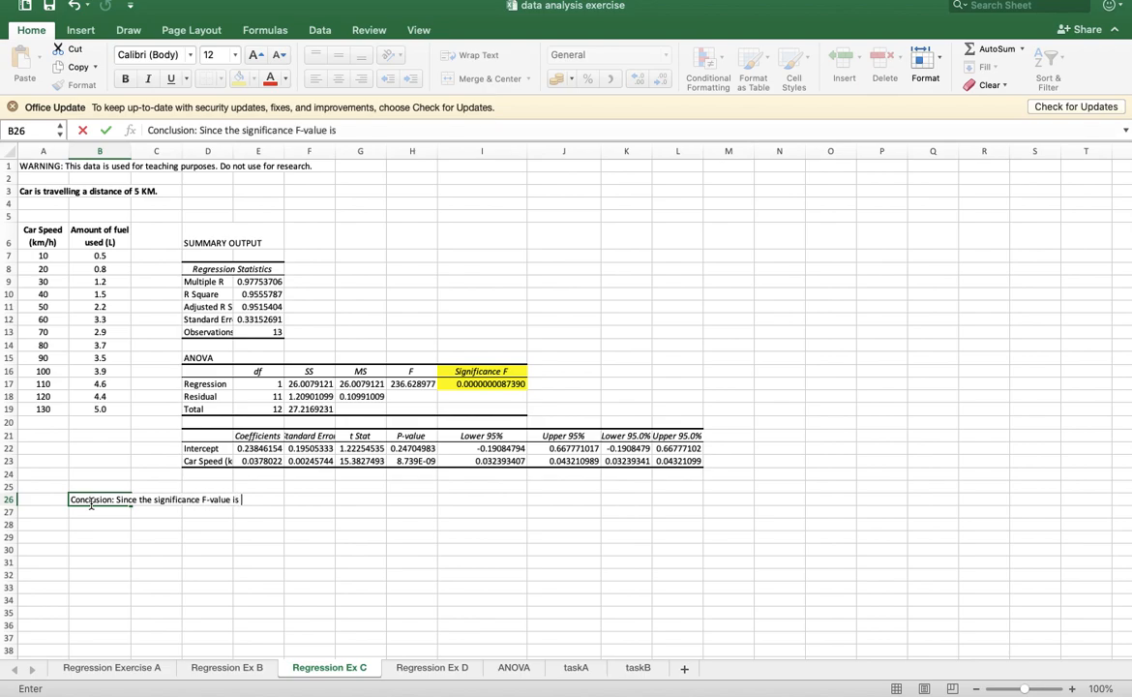
type("low er than 0.05,")
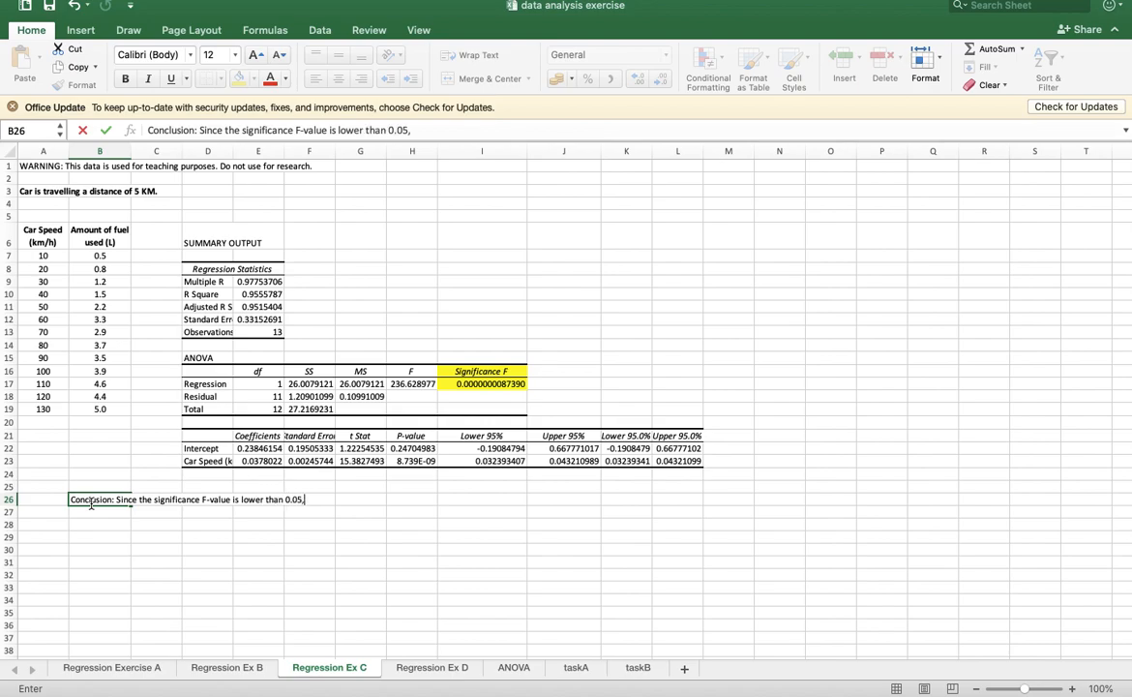
type(" there is arelationship between car speedn")
key("BackSpace")
type("and amount of fuel used")
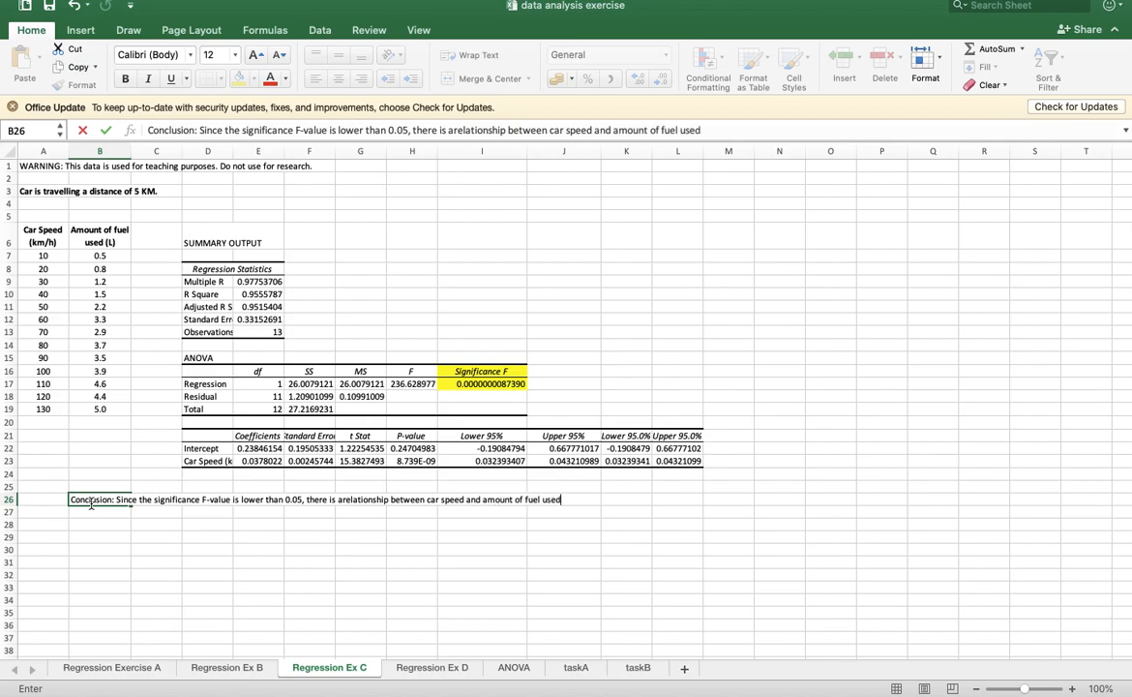
type(".")
key("Return")
key("Return")
key("Return")
left_click(105, 502)
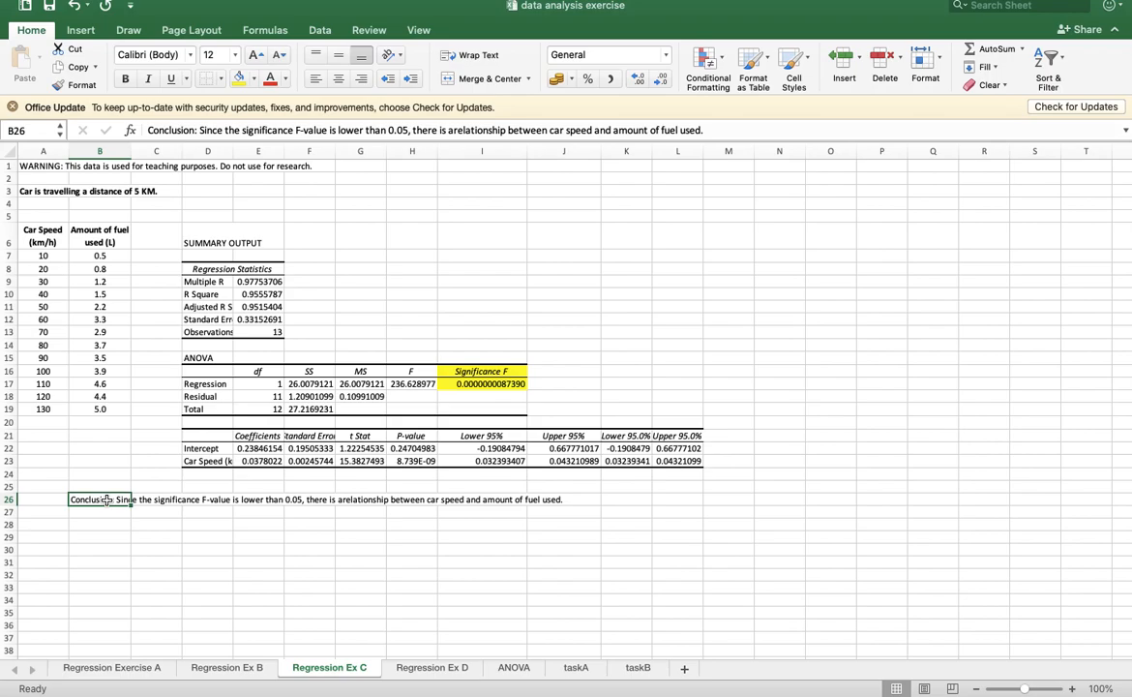
key("super+b")
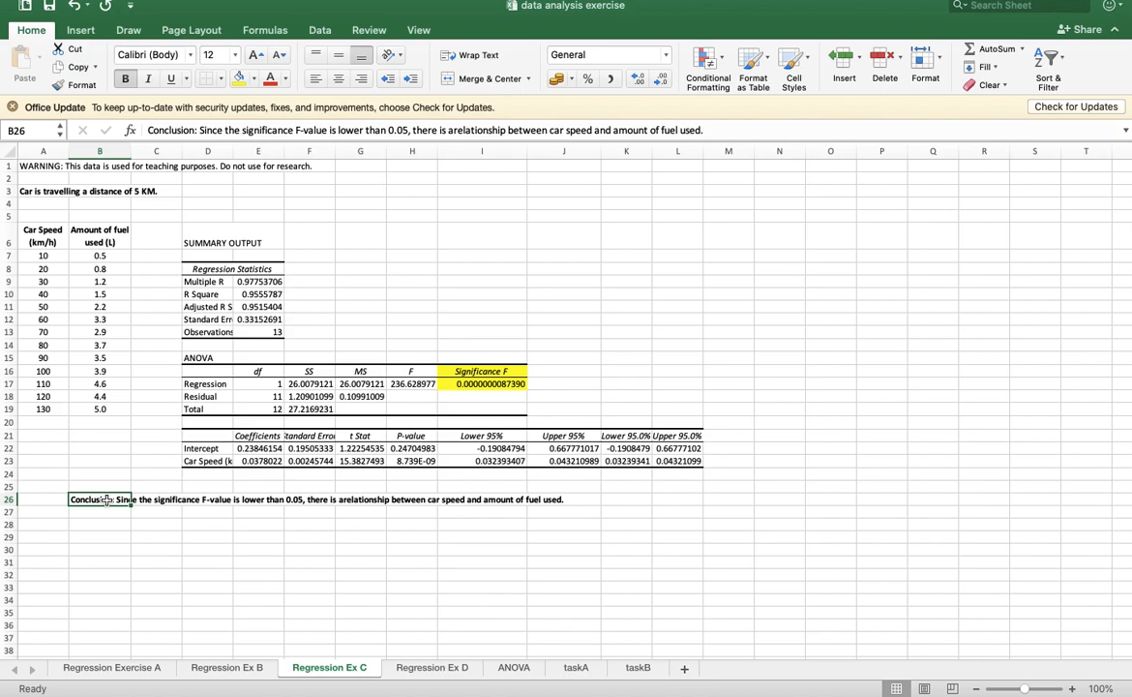
- Fill the car speed coefficient in E23 with yellow and widen column D to show its full labels
left_click(271, 461)
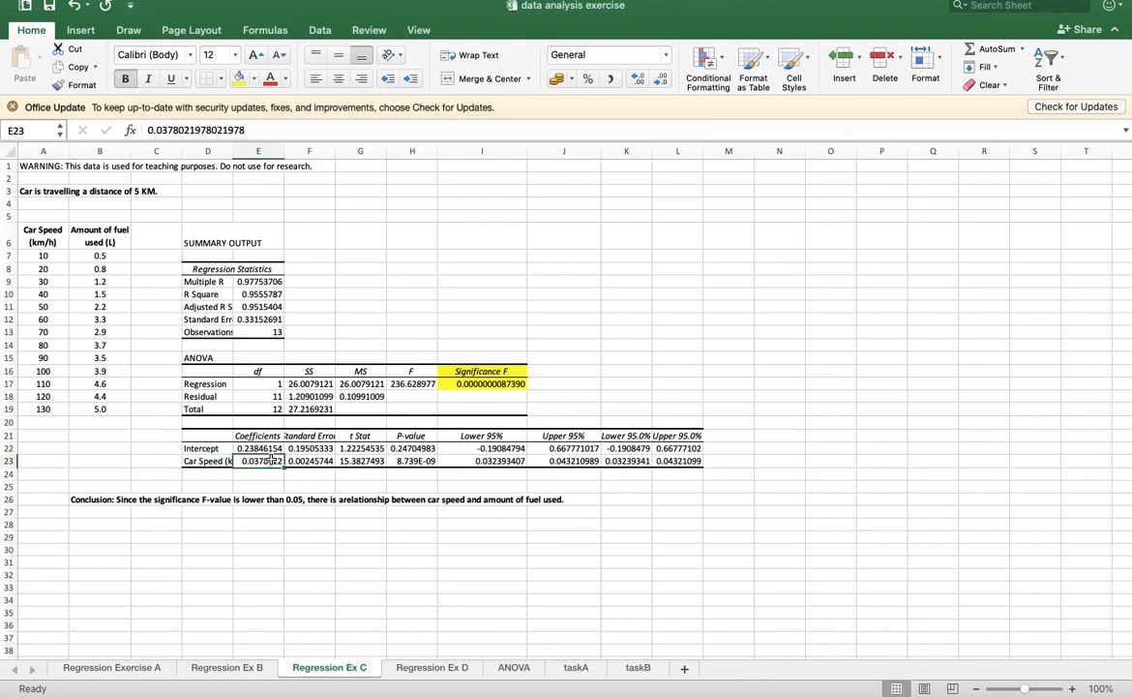
left_click(237, 79)
left_click_drag(233, 155, 268, 154)
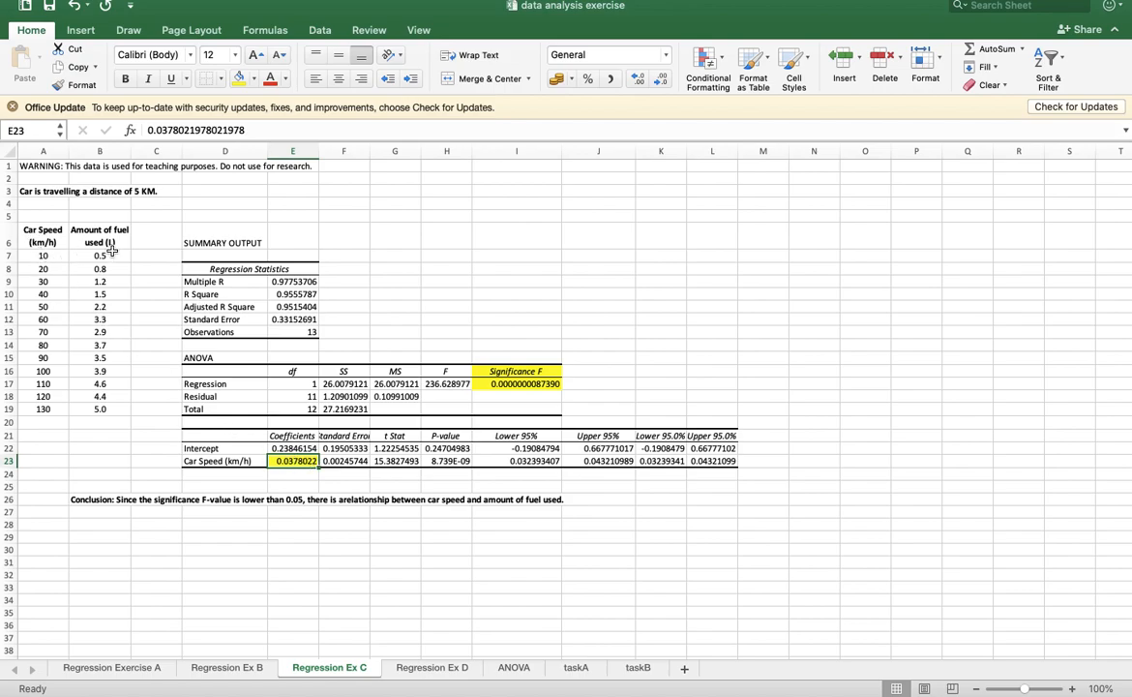
- Enter in B28: "Positive relationship between car speed and amount of fuel used = increase car speed will use more fuel."
left_click(120, 524)
type("Pos")
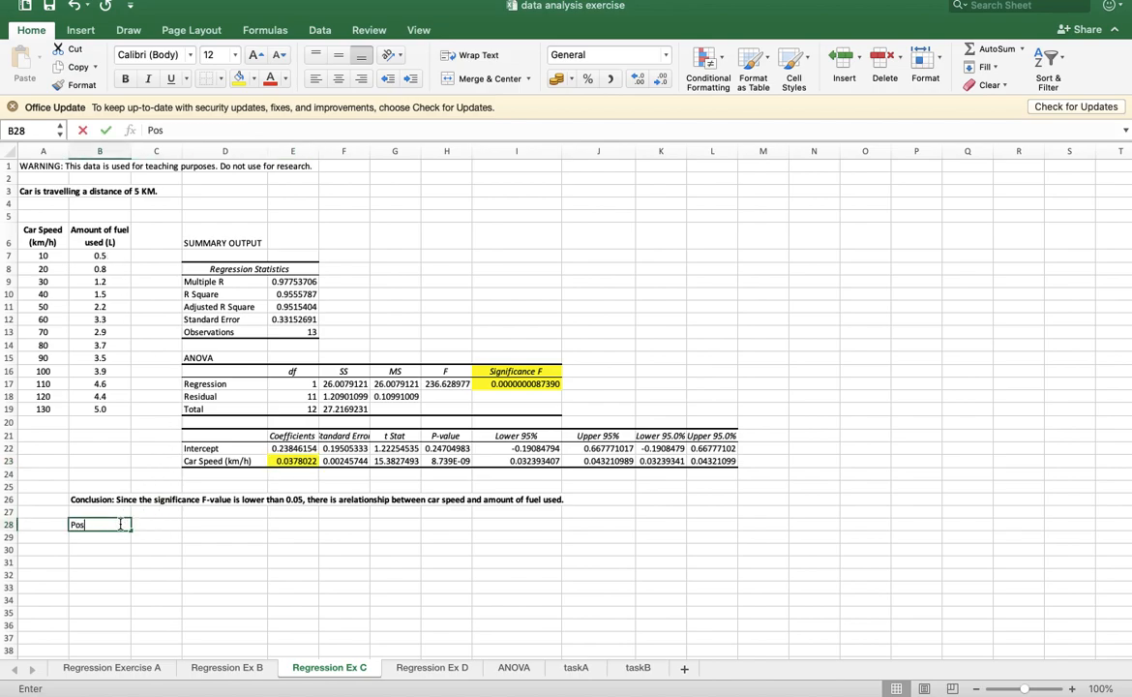
type("itive relation")
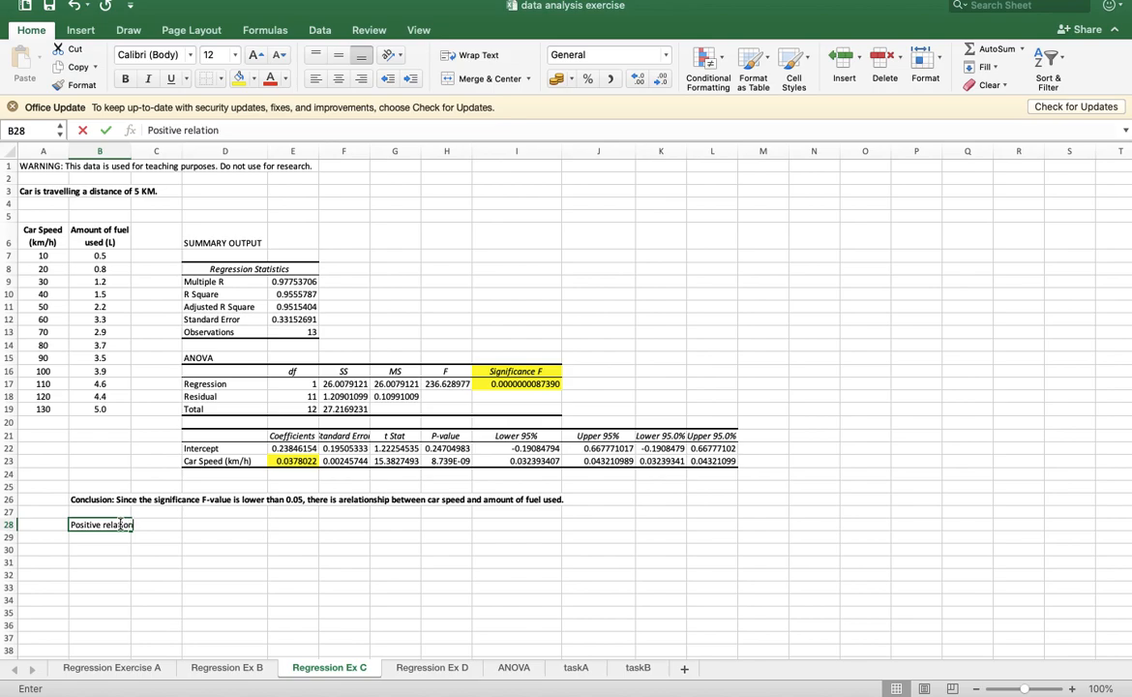
type("ship between car spe")
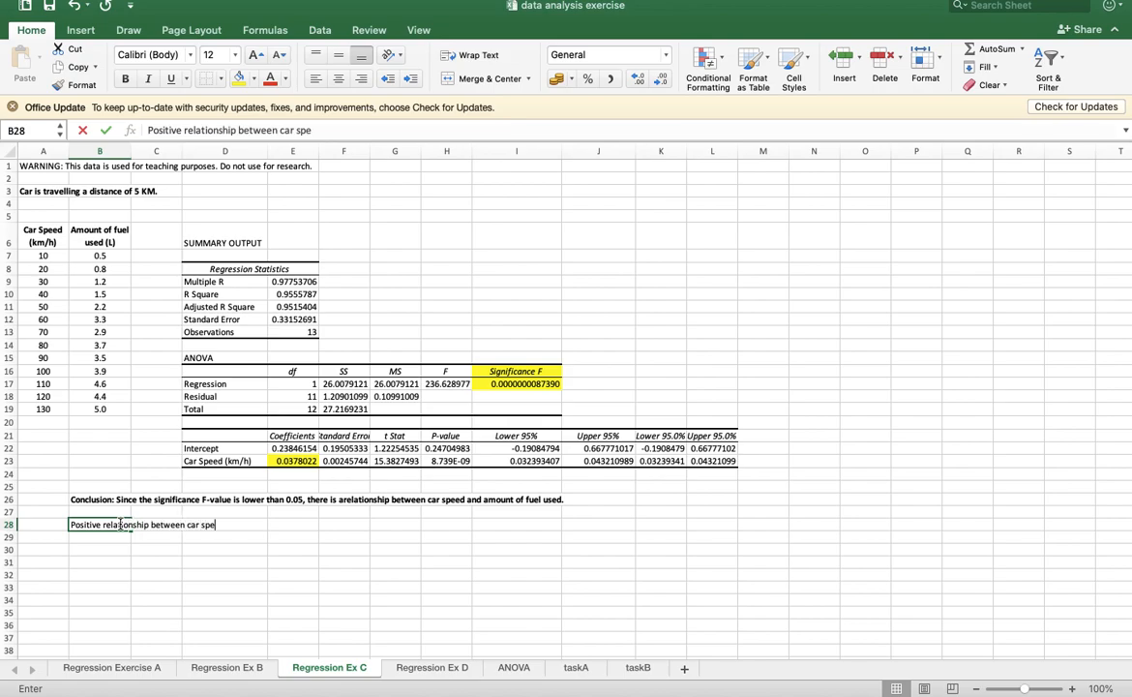
type("ed and amount ")
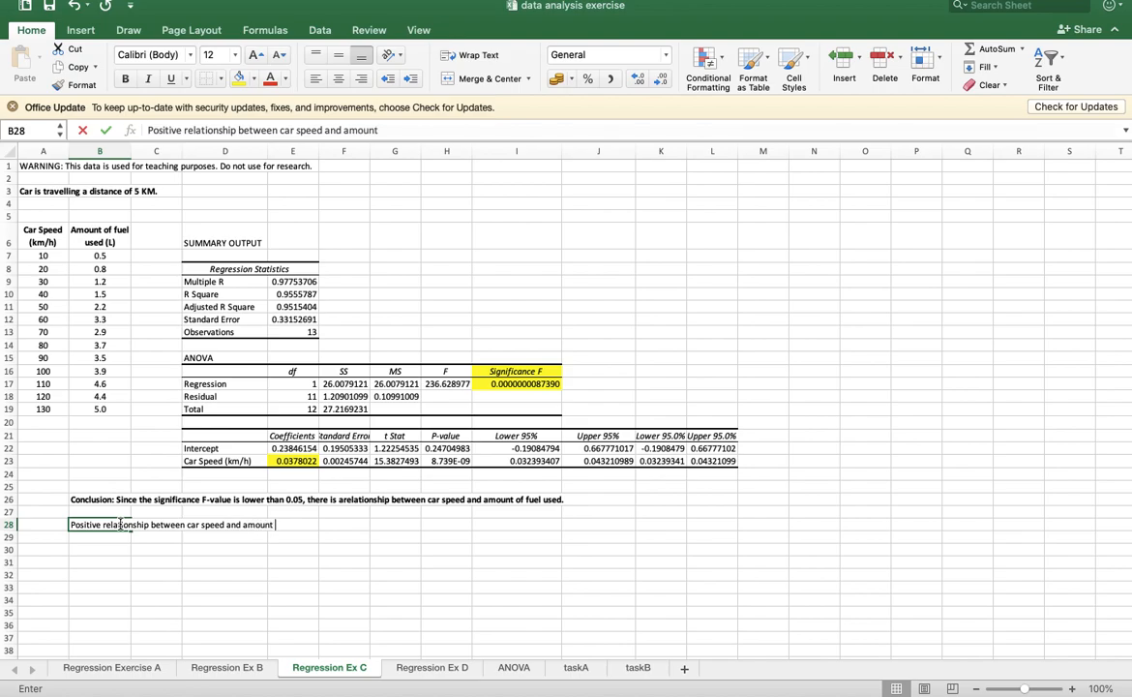
type("of fuel used = increase c")
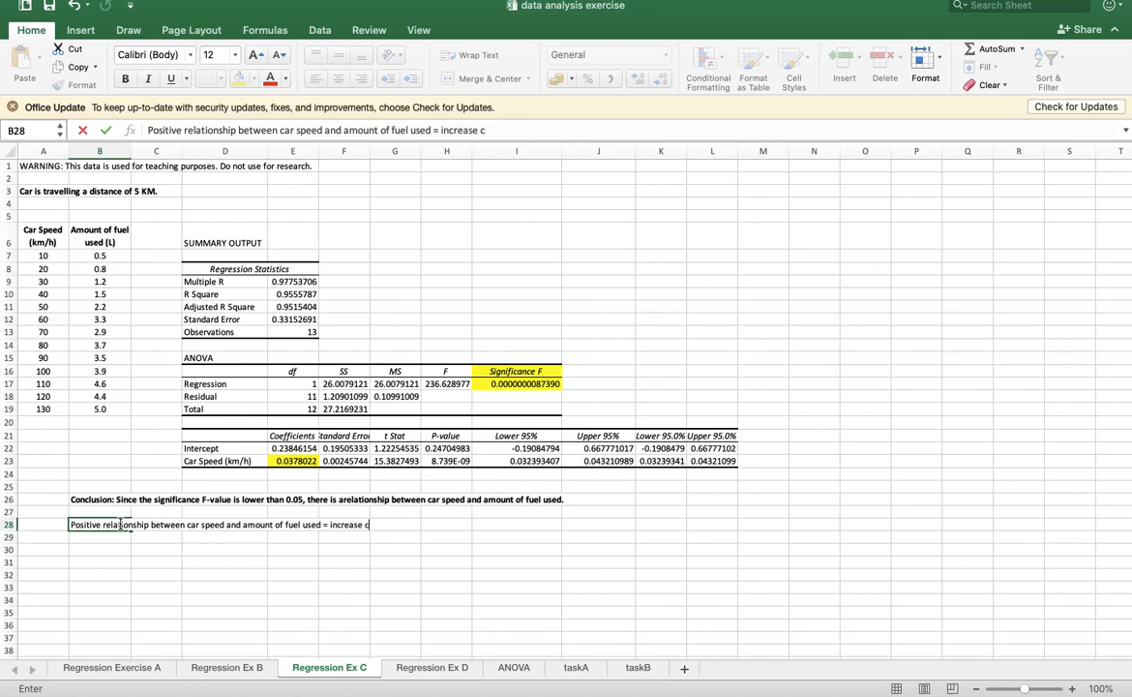
type("ar speed will use mo")
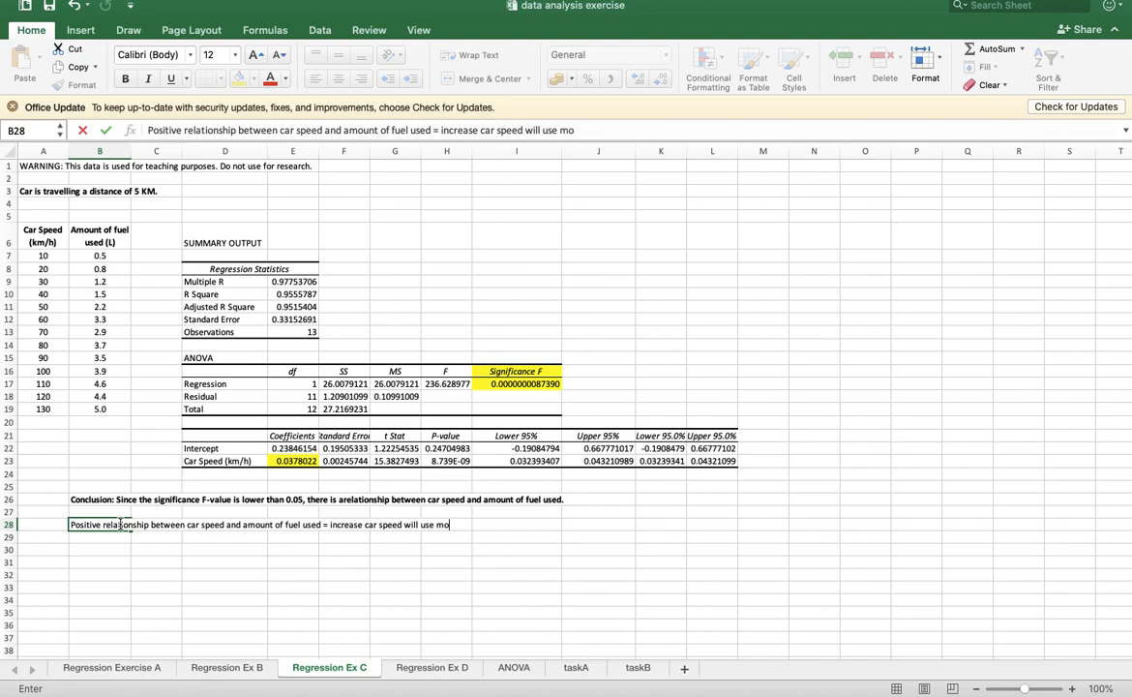
type("re fuel.")
key("Return")
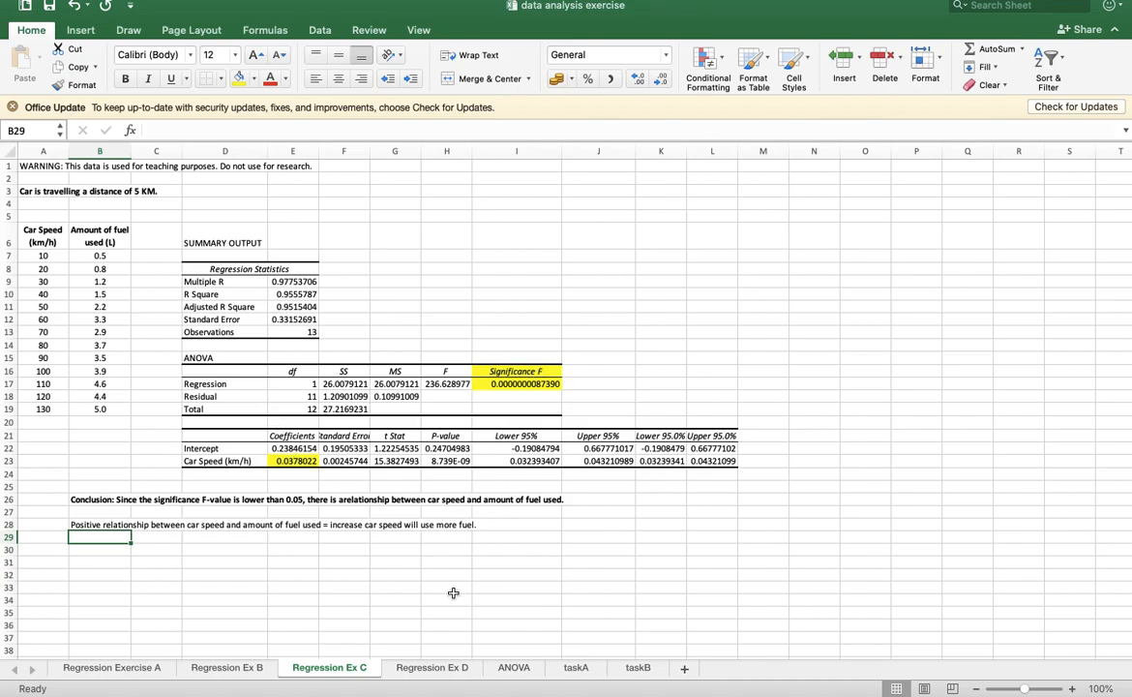
- On the Regression Ex D sheet, copy the monthly rainfall table A2:M3 and paste it transposed at A11
left_click(440, 668)
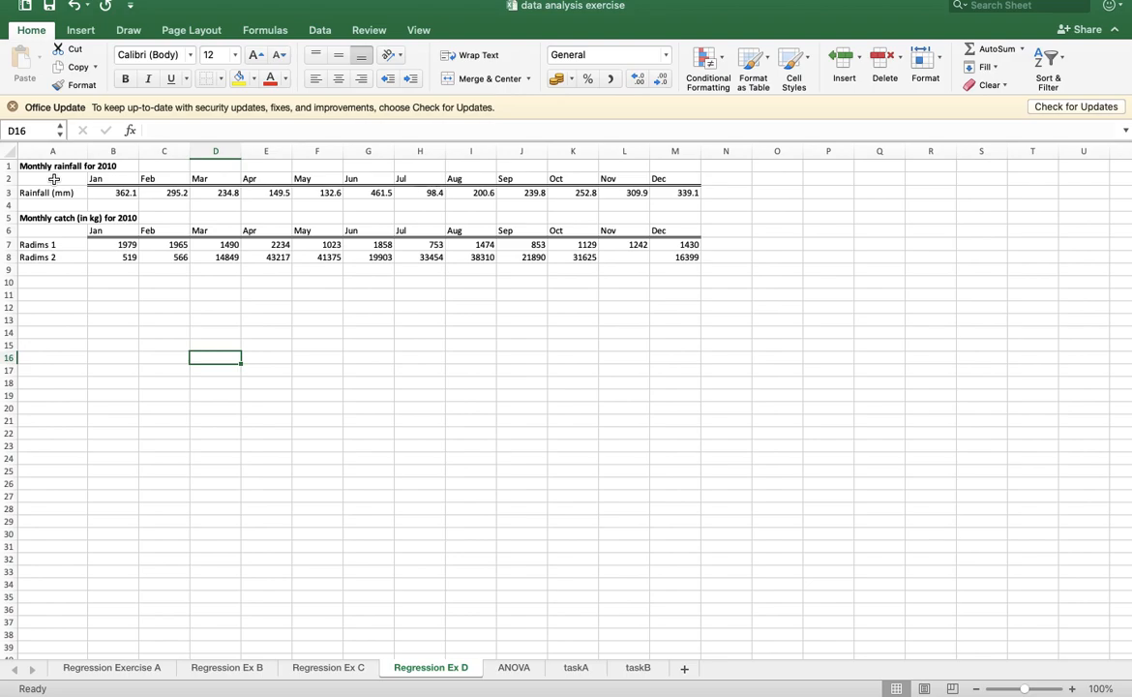
left_click_drag(54, 179, 666, 187)
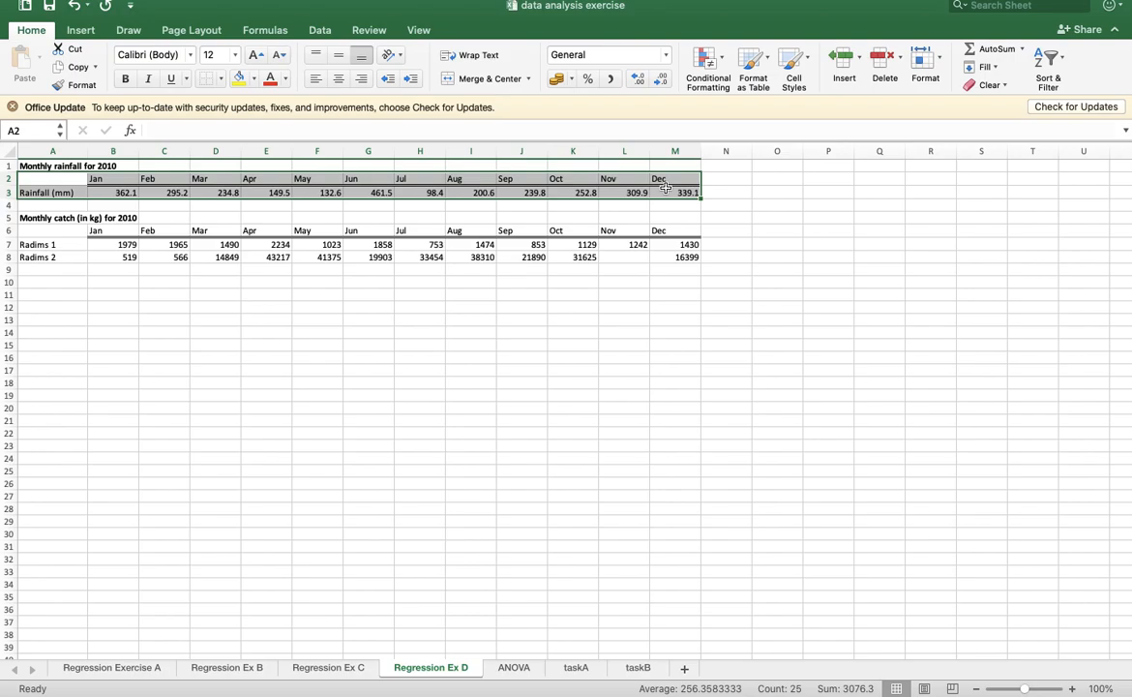
key("super+c")
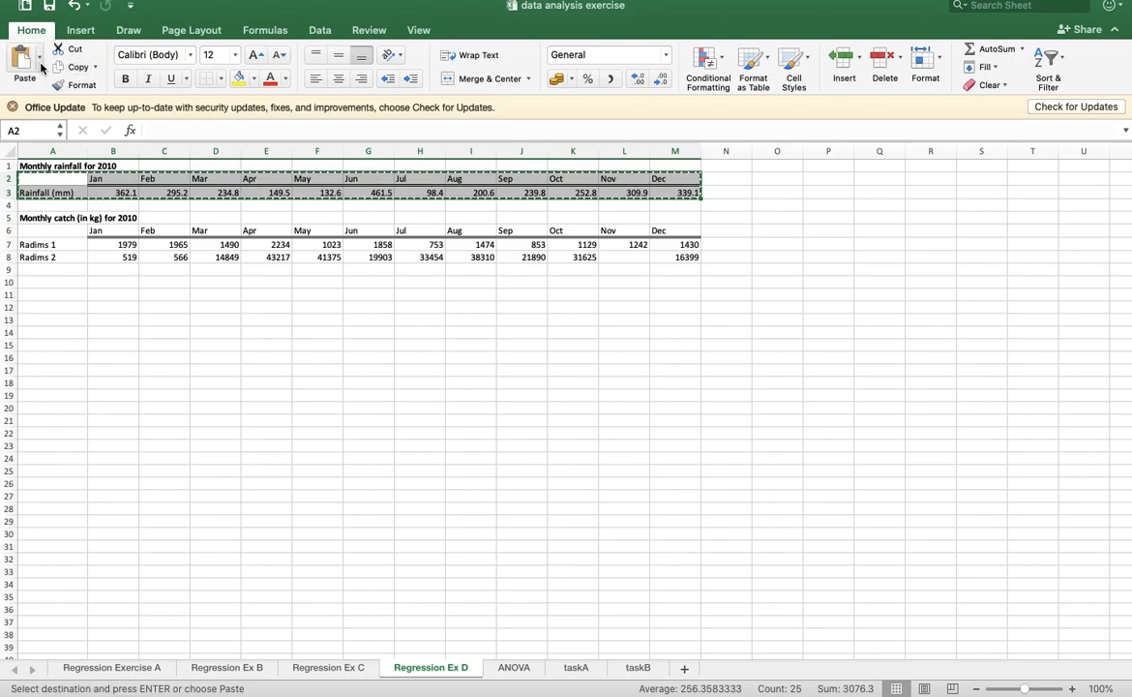
left_click(43, 294)
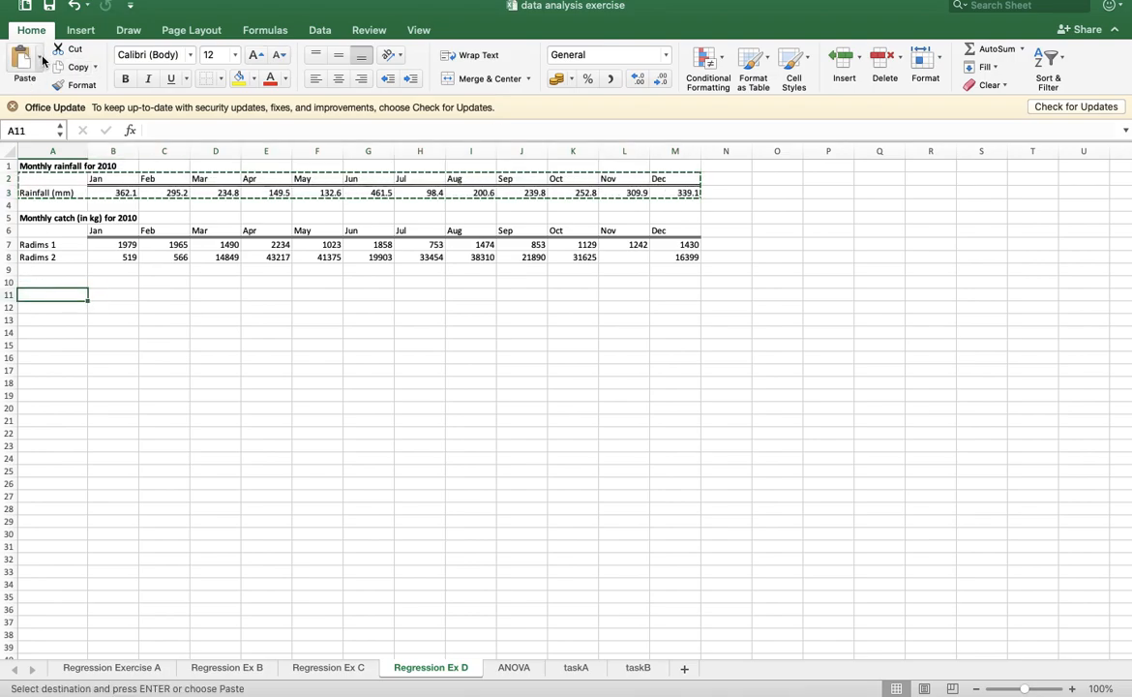
left_click(41, 59)
left_click(63, 218)
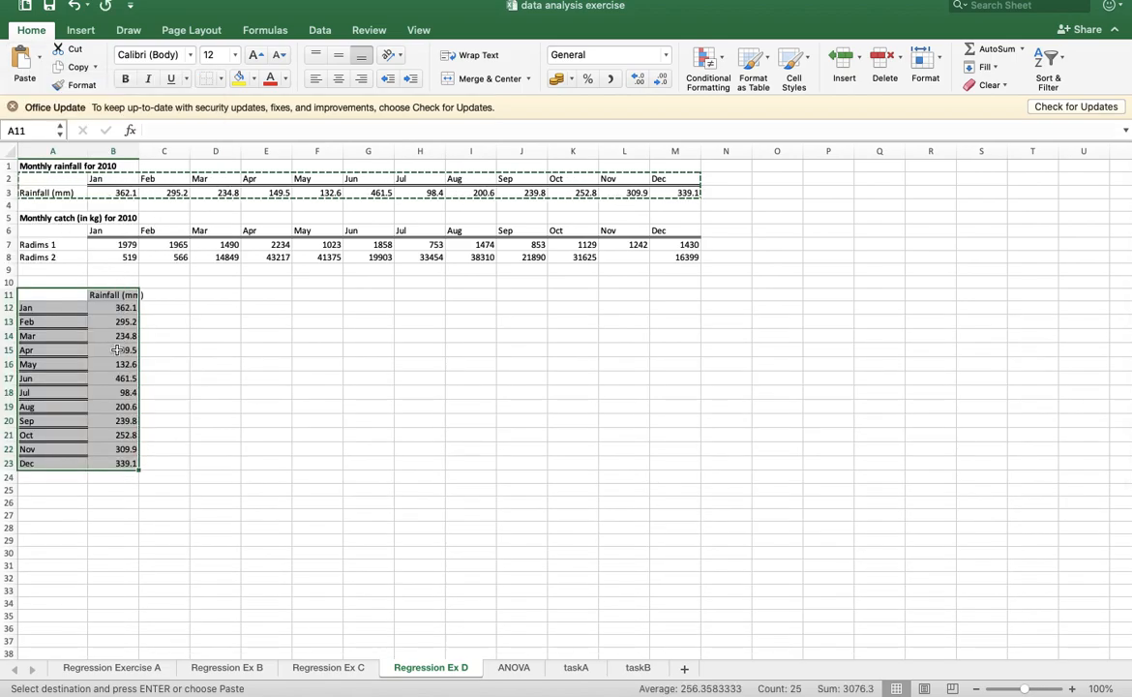
- Copy the Radims 1 and Radims 2 catch rows A7:M8 and paste them transposed at C11 beside the rainfall column
left_click(54, 244)
left_click_drag(54, 243, 681, 257)
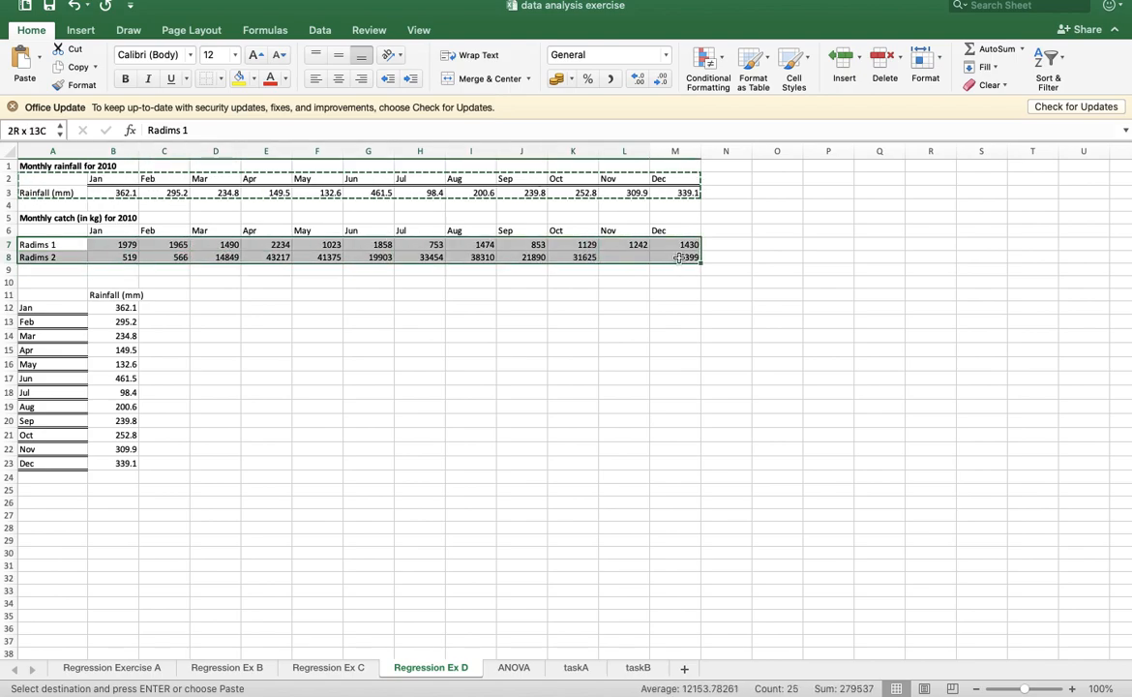
left_click(34, 61)
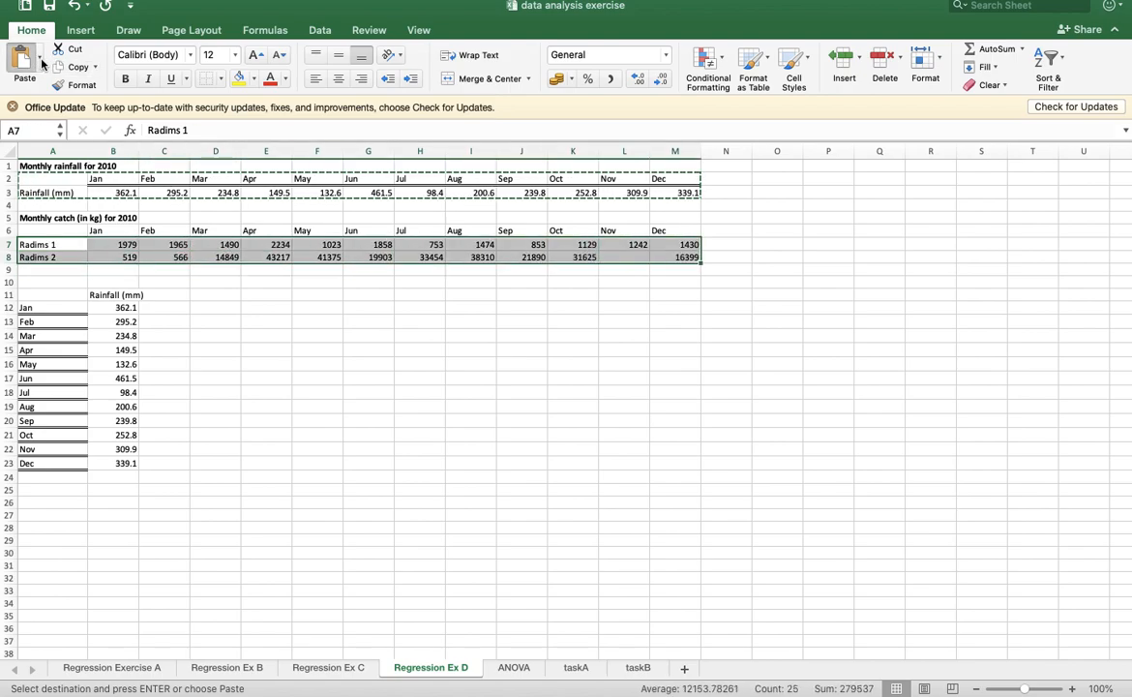
left_click(40, 62)
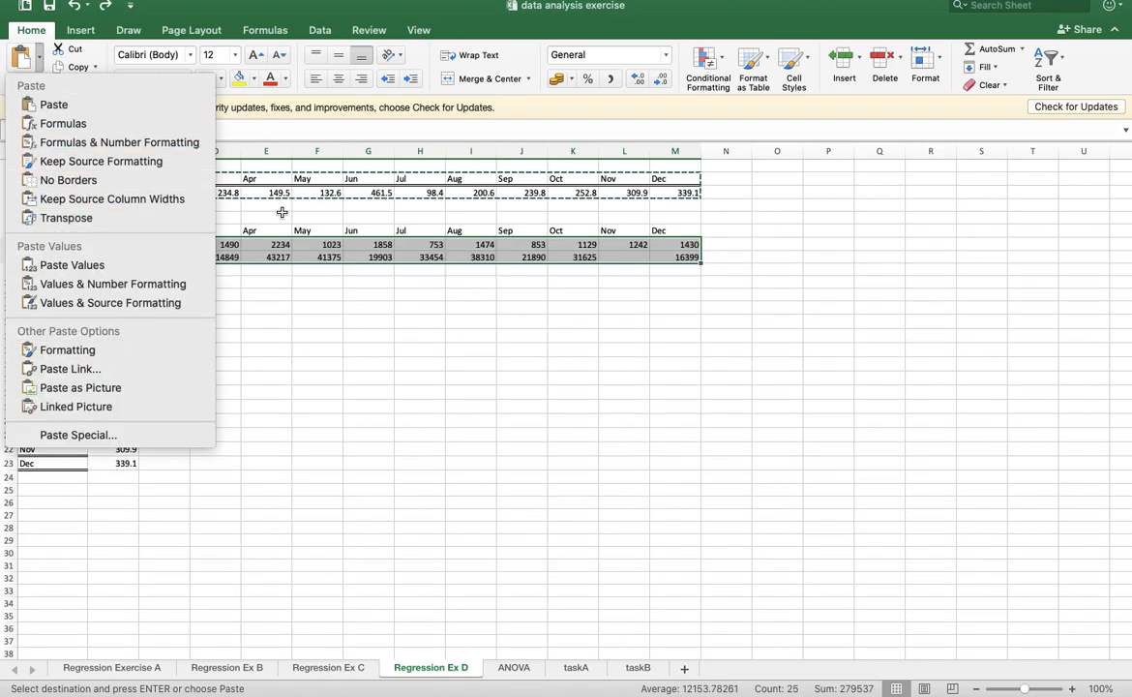
left_click(282, 212)
key("super+c")
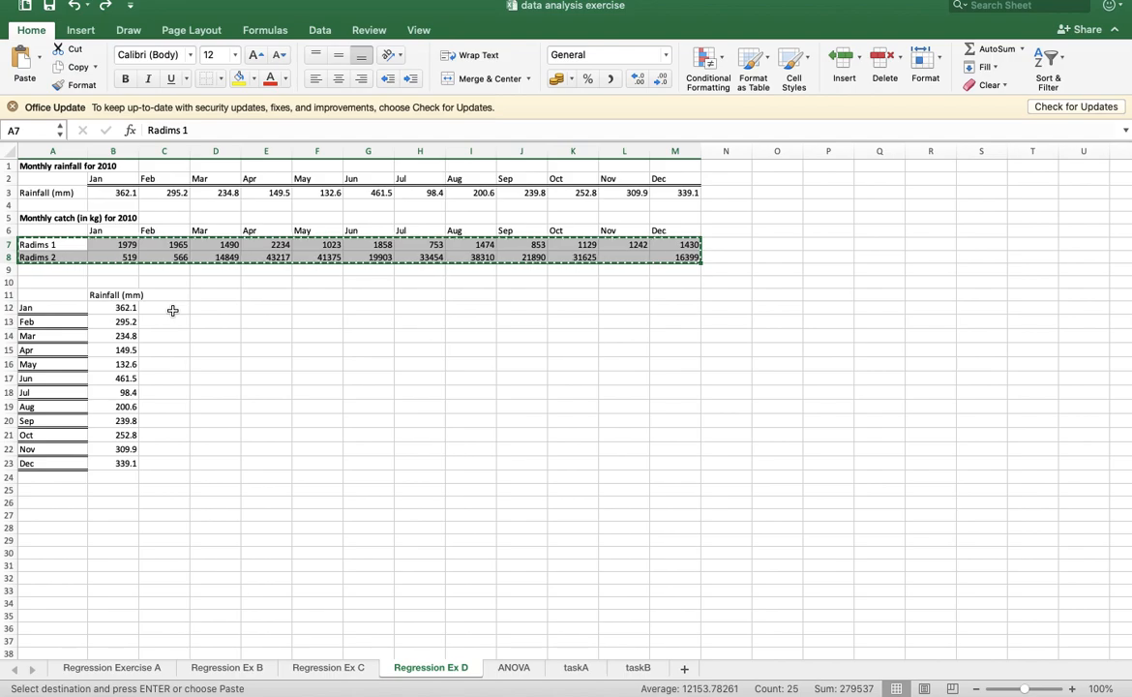
left_click(167, 295)
left_click(41, 66)
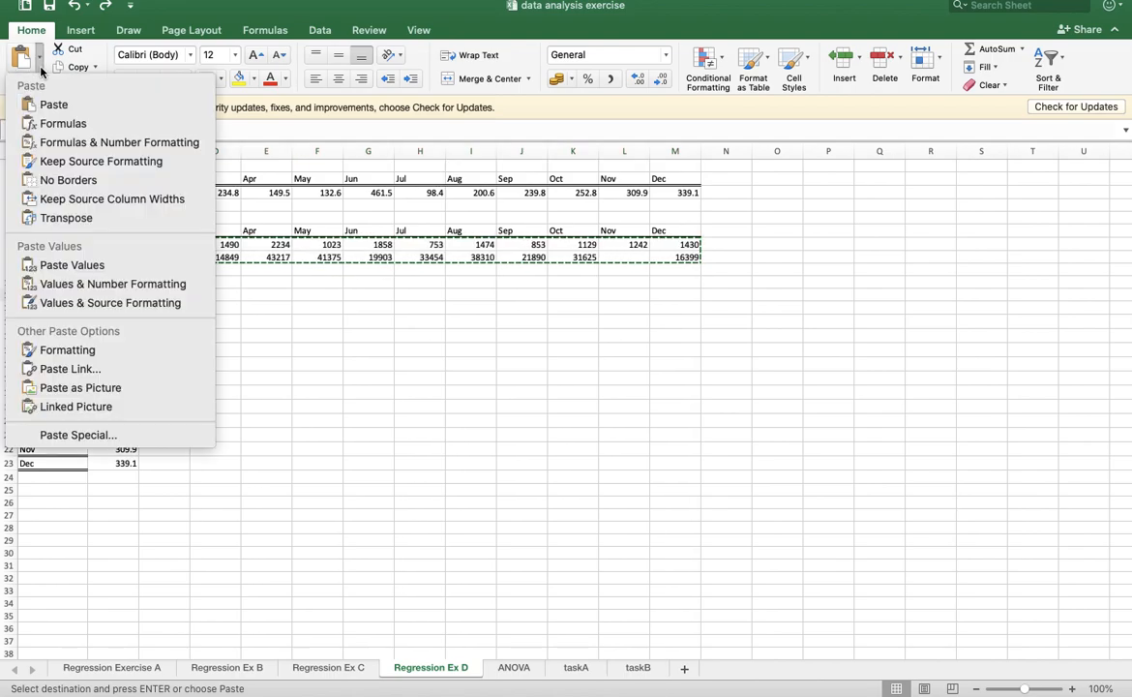
left_click(92, 219)
left_click(305, 375)
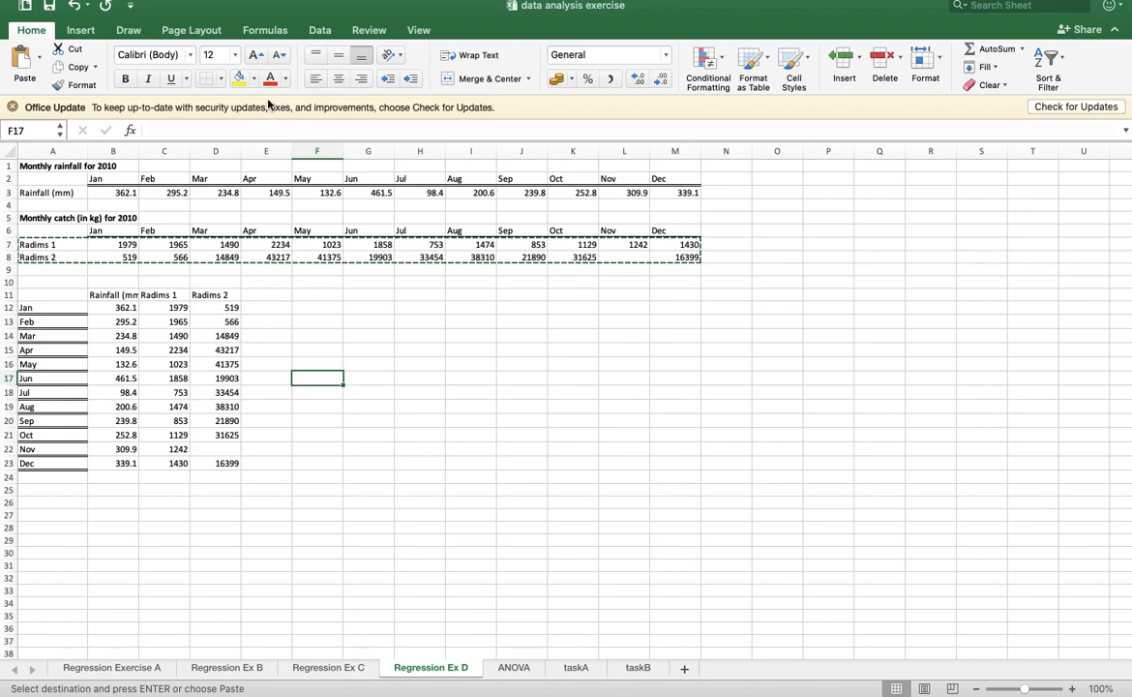
- Set up a Data Analysis regression with Radims 1 (C11:C23) as the Y range and rainfall (B11:B23) as the X range
left_click(320, 30)
left_click(953, 68)
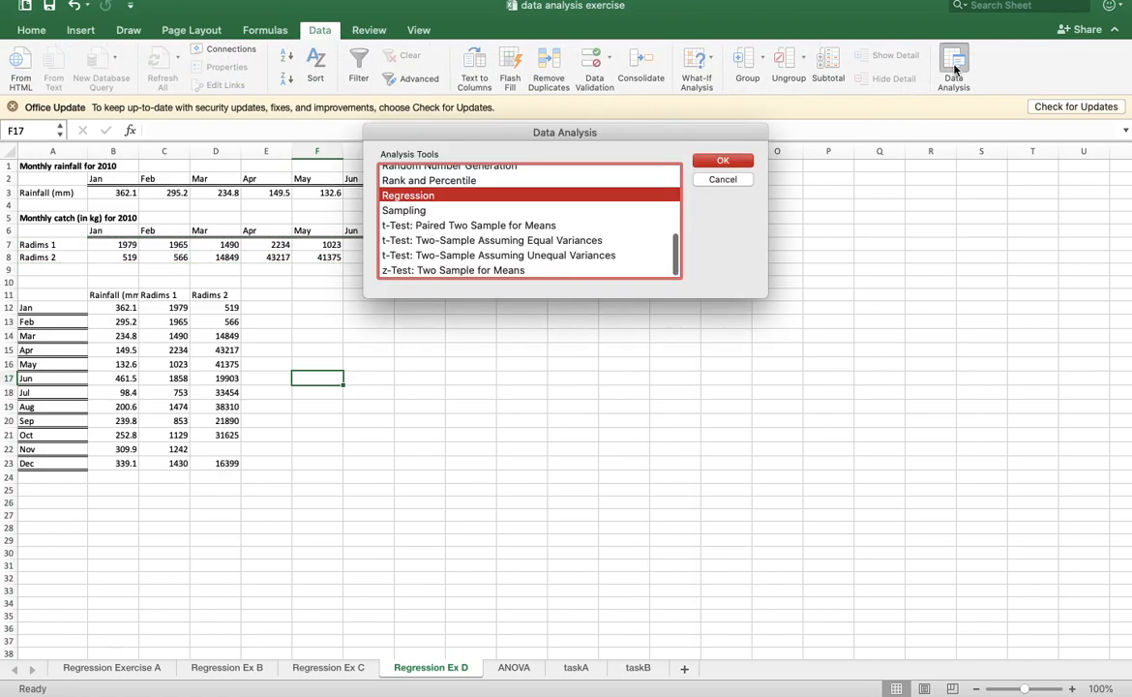
left_click(720, 163)
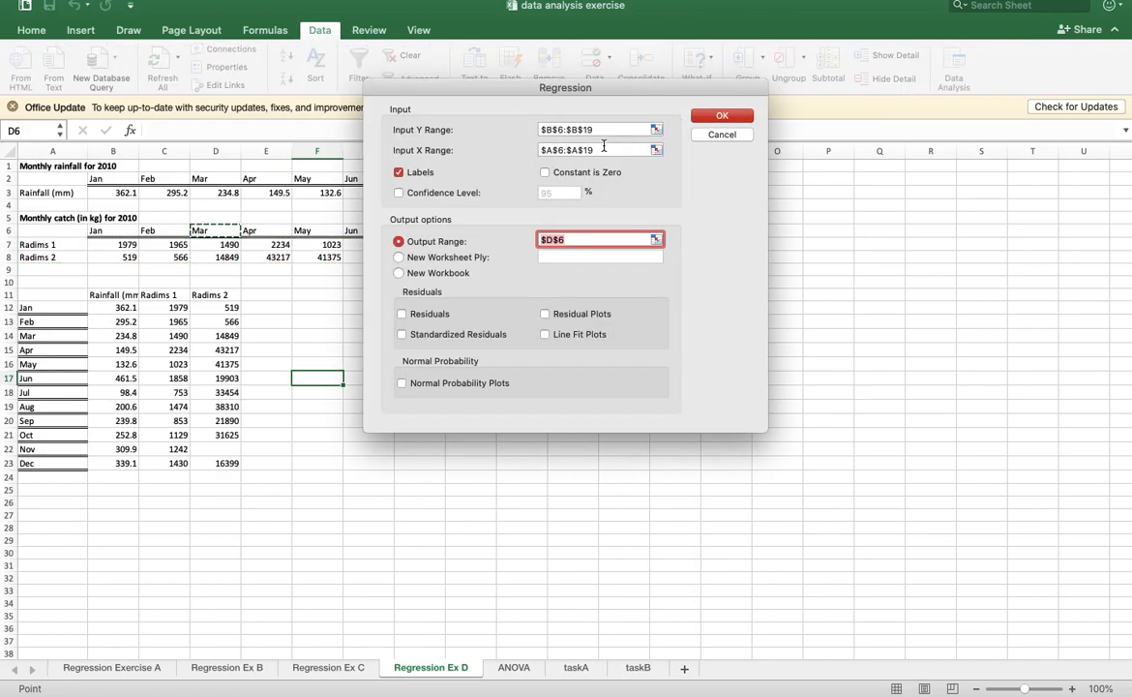
left_click(656, 131)
left_click_drag(165, 295, 175, 462)
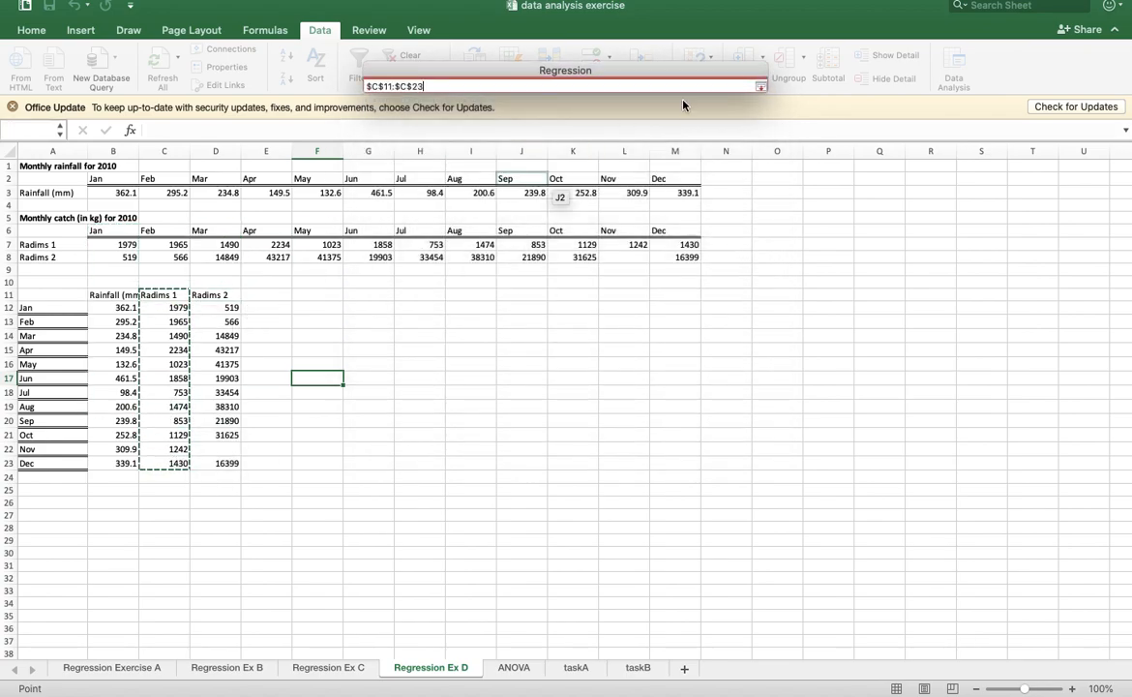
left_click(761, 86)
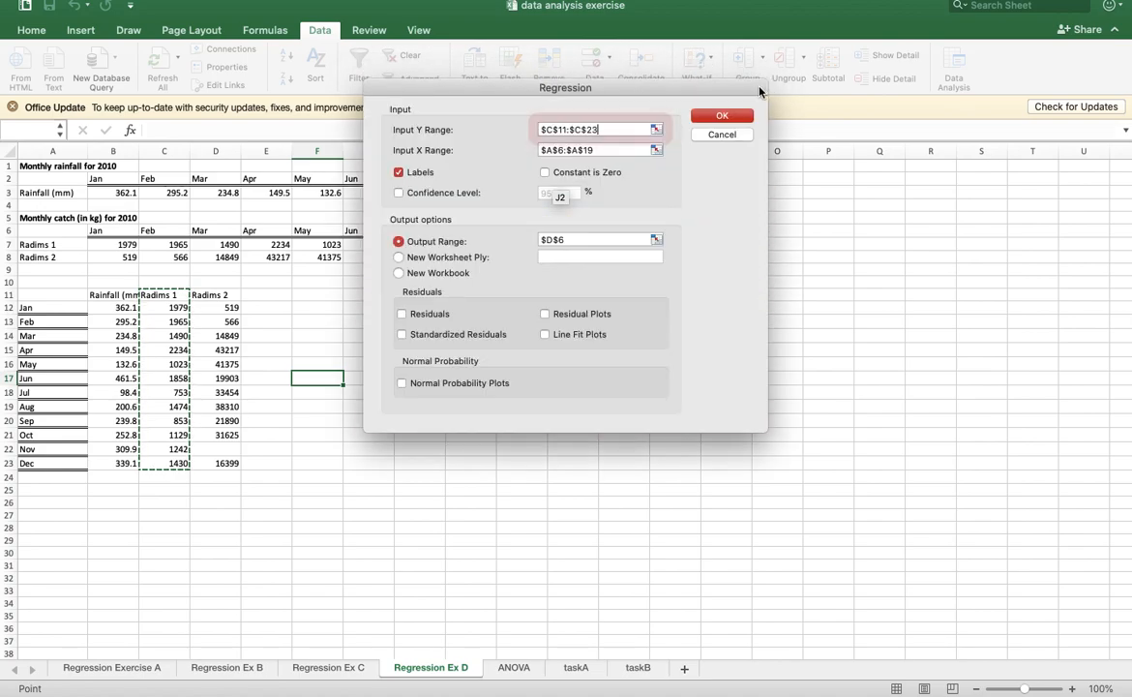
left_click(656, 150)
left_click_drag(123, 296, 141, 462)
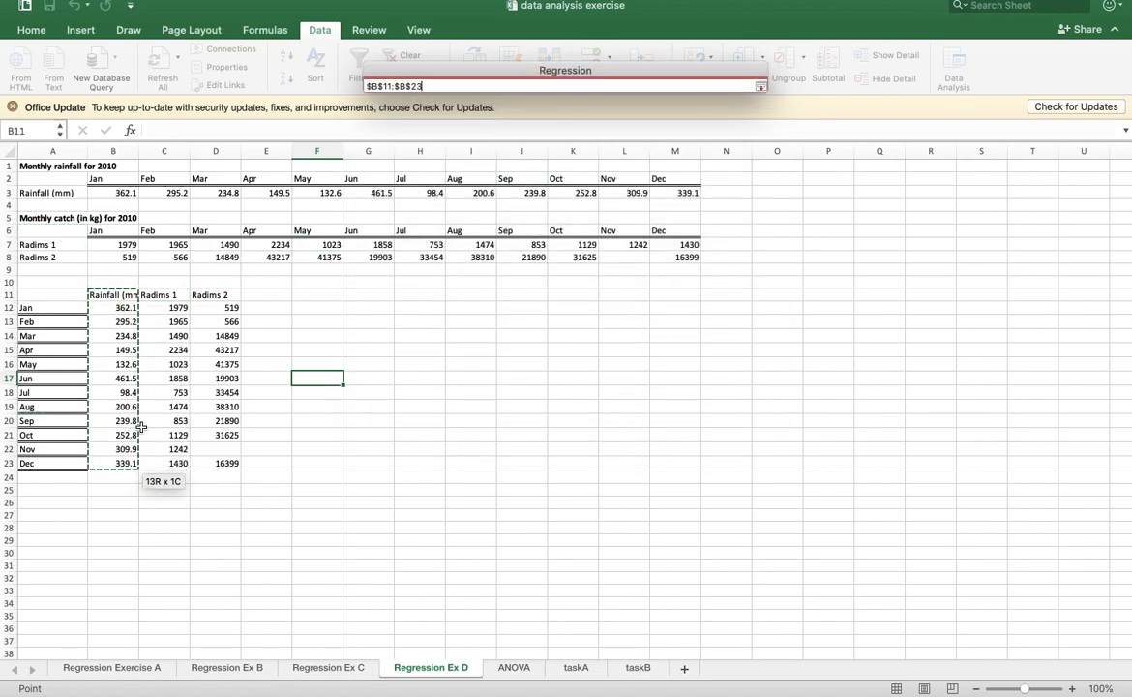
left_click(761, 87)
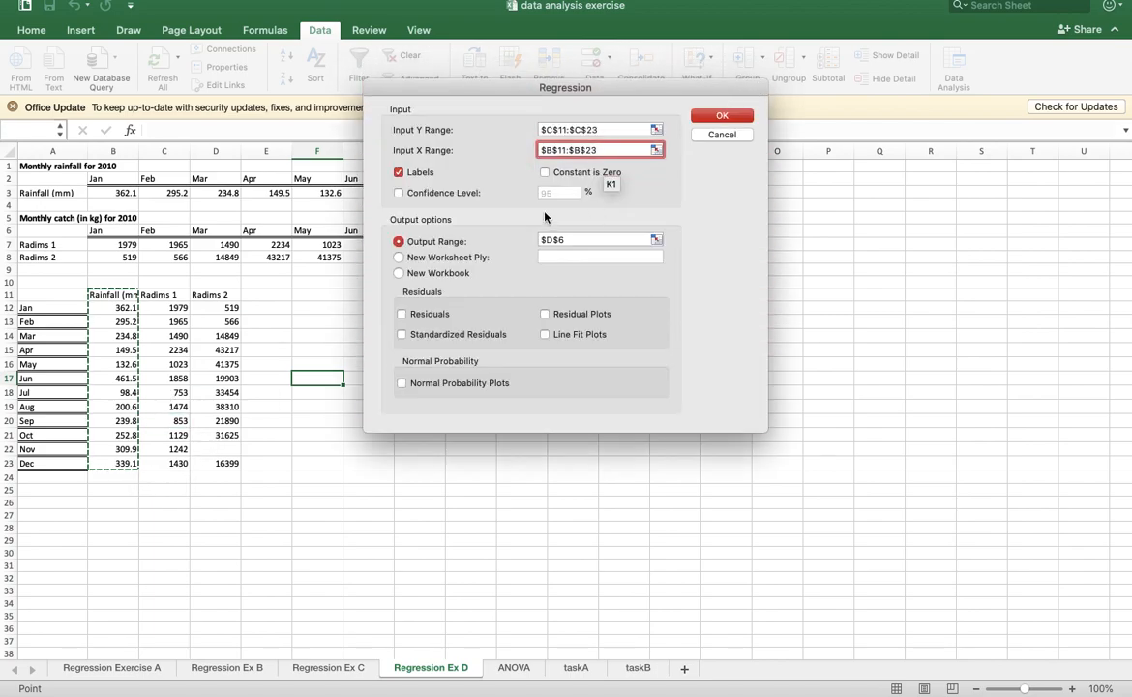
- Set the regression's output range to G11, keep Labels on, and run it
left_click(660, 240)
left_click(374, 297)
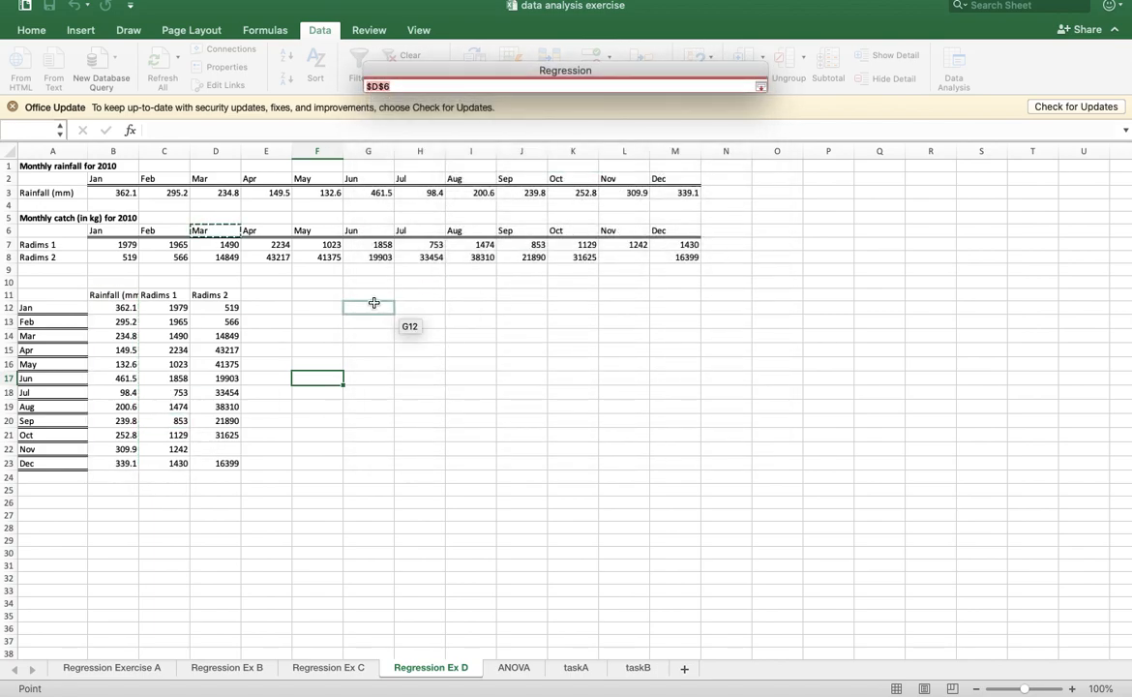
left_click(760, 87)
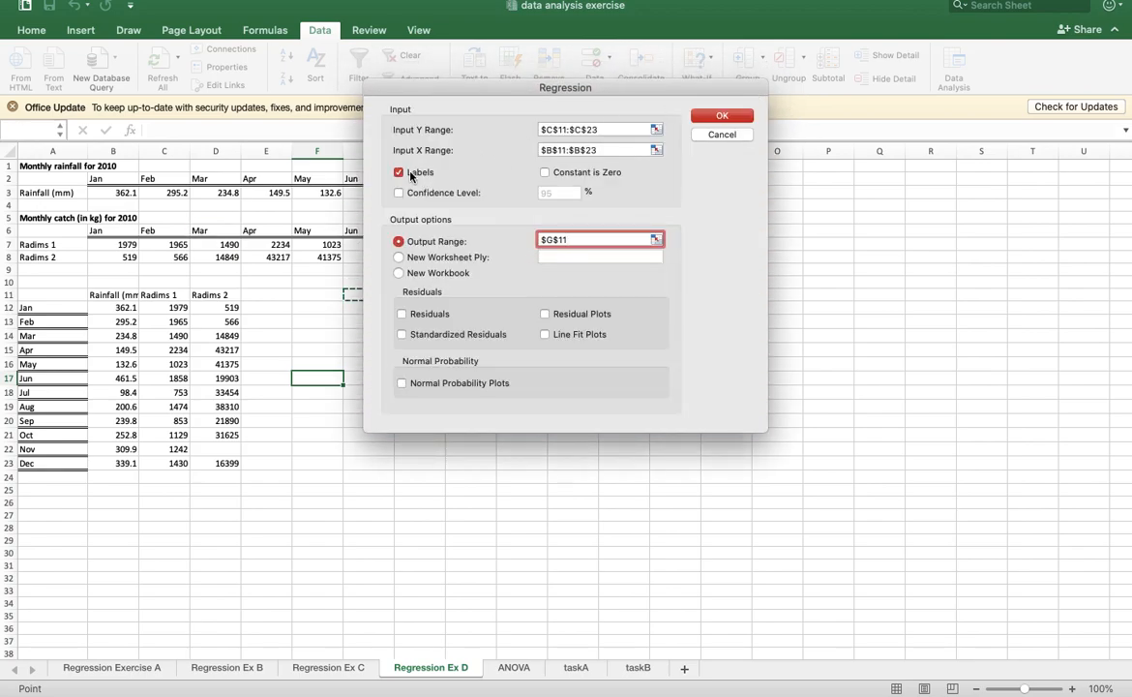
left_click(721, 119)
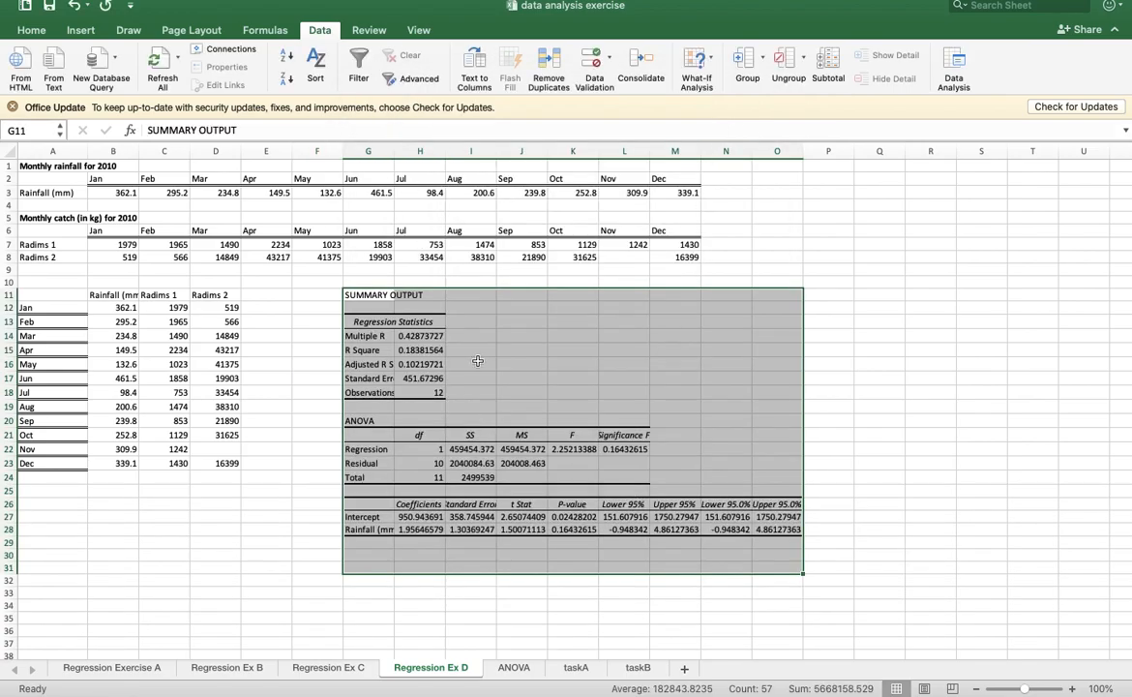
- Fill the Significance F heading and value in L21:L22 and the rainfall coefficient in H28 with yellow
left_click_drag(632, 435, 635, 448)
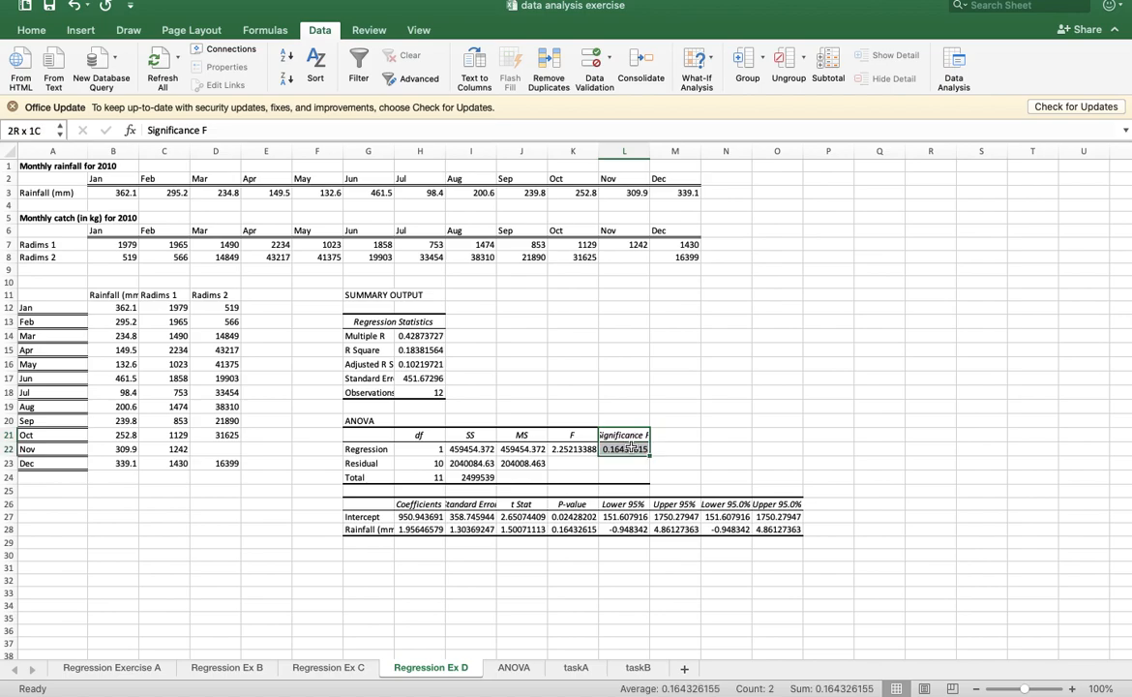
left_click(32, 31)
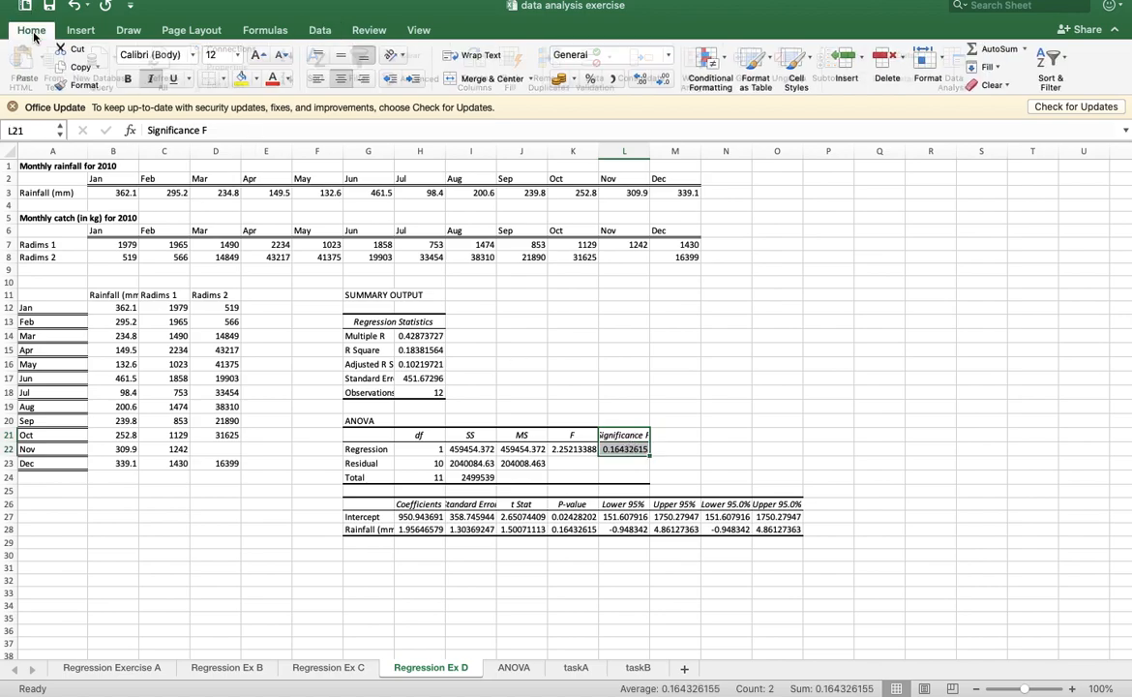
left_click(238, 79)
left_click(420, 529)
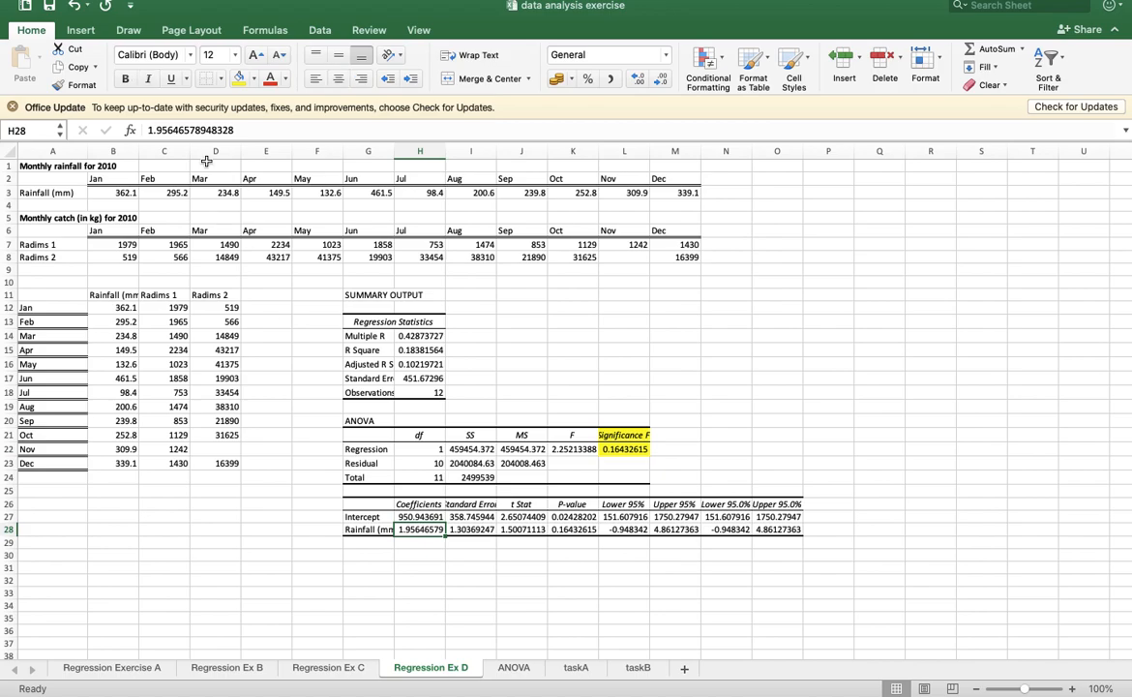
left_click(238, 78)
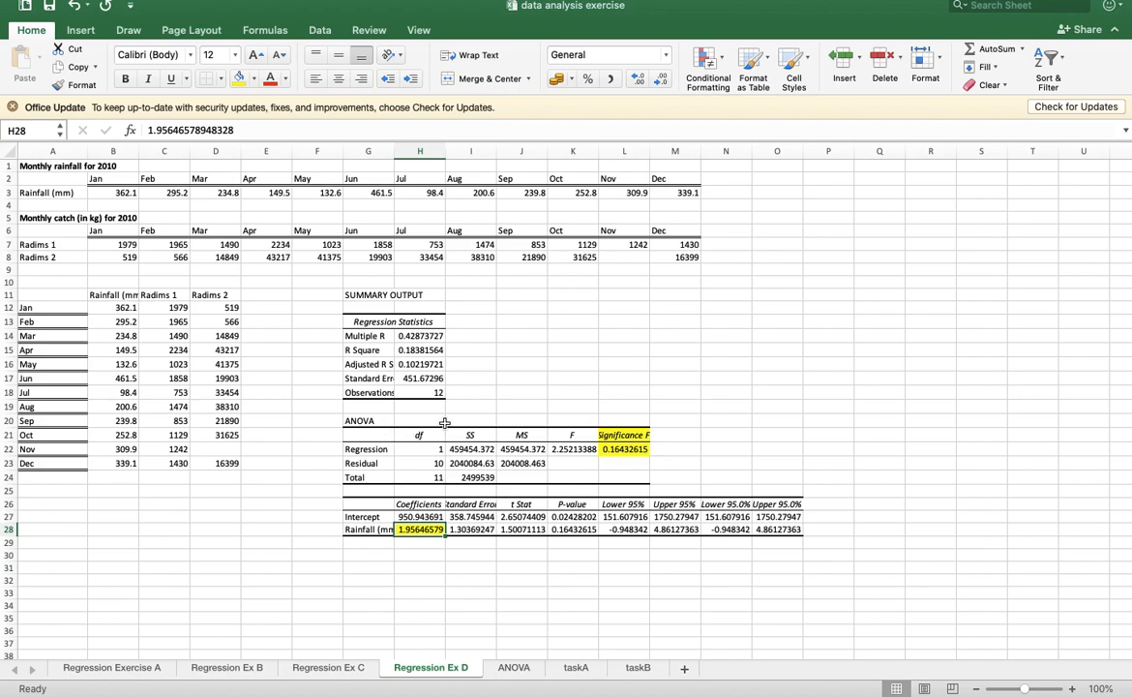
- Set up a second regression with Radims 2 (D11:D23) as the Y range and rainfall (B11:B23) as the X range
scroll(444, 422, "down", 2)
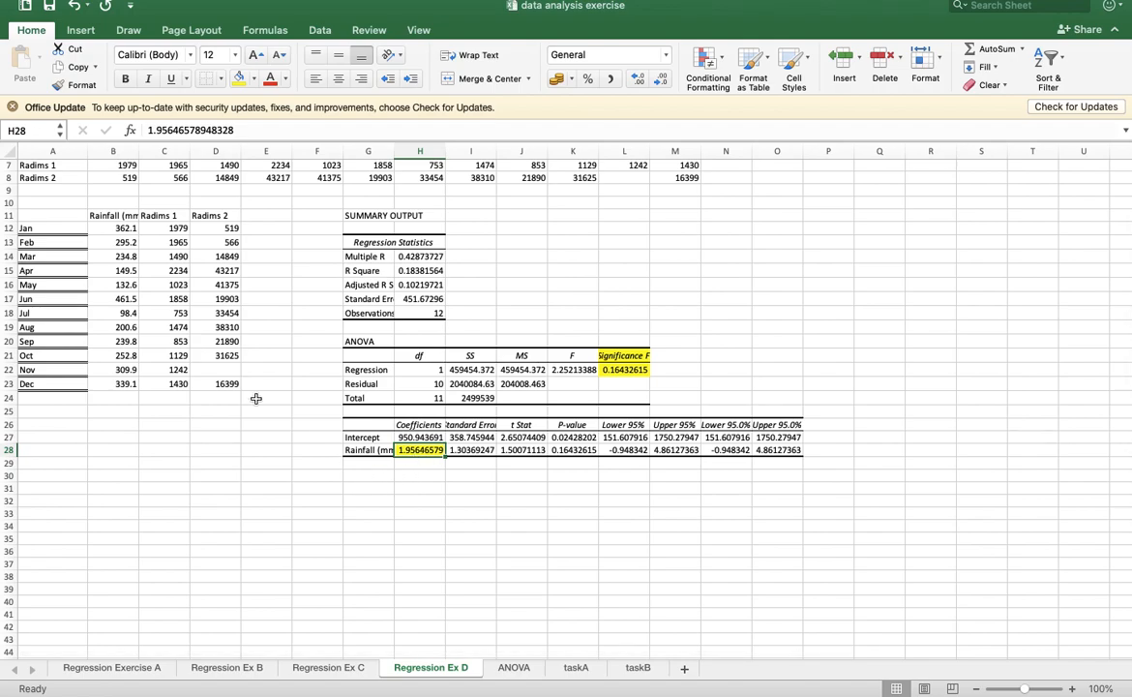
left_click(374, 482)
left_click(318, 29)
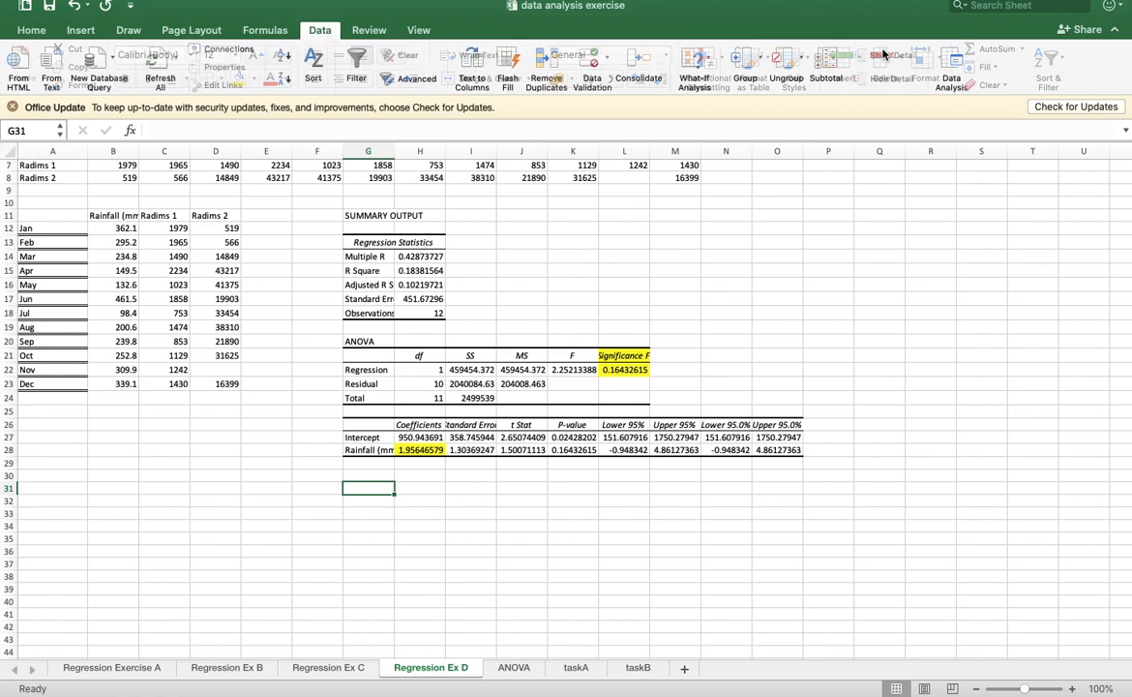
left_click(953, 68)
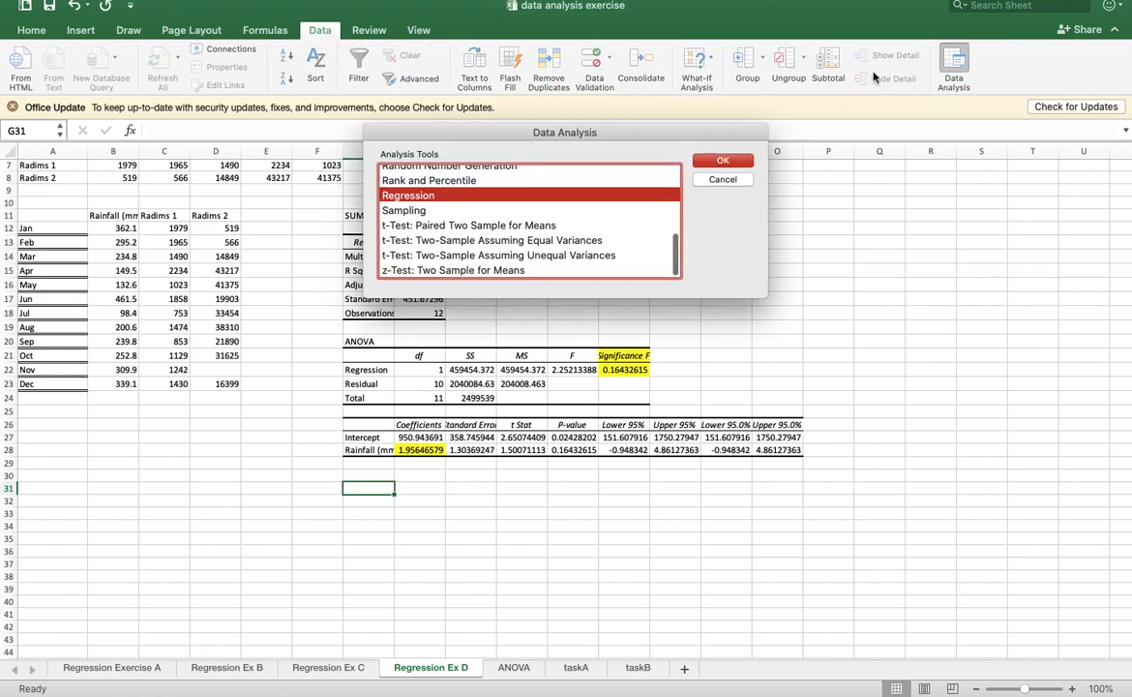
left_click(722, 161)
left_click(656, 130)
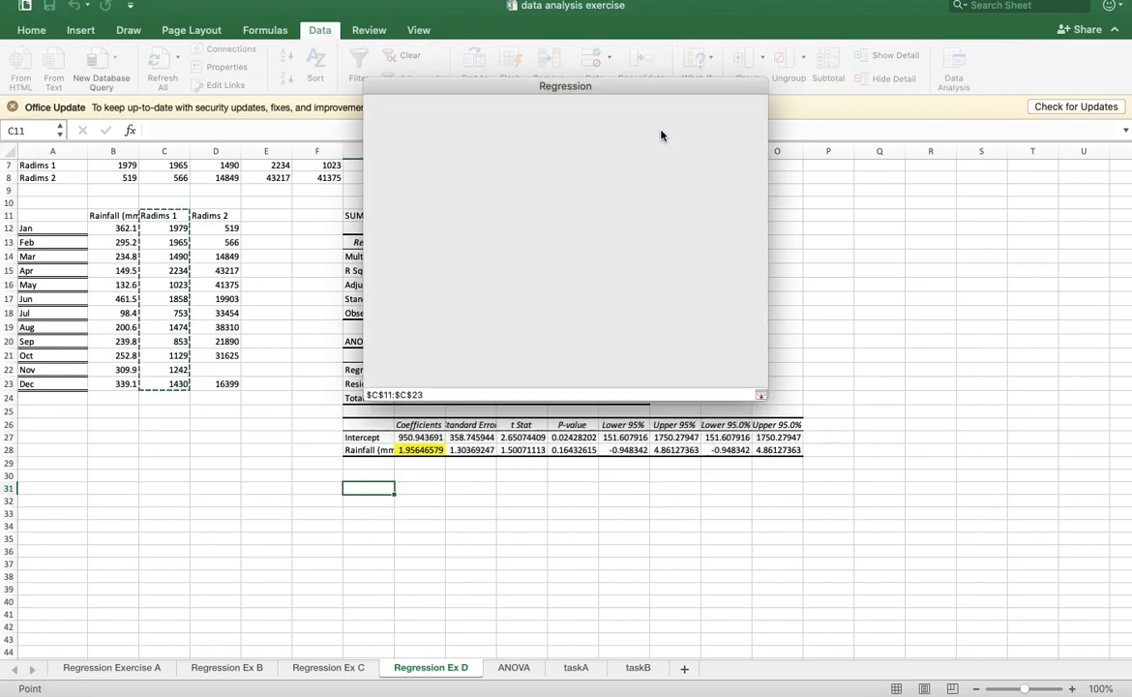
left_click_drag(220, 216, 236, 384)
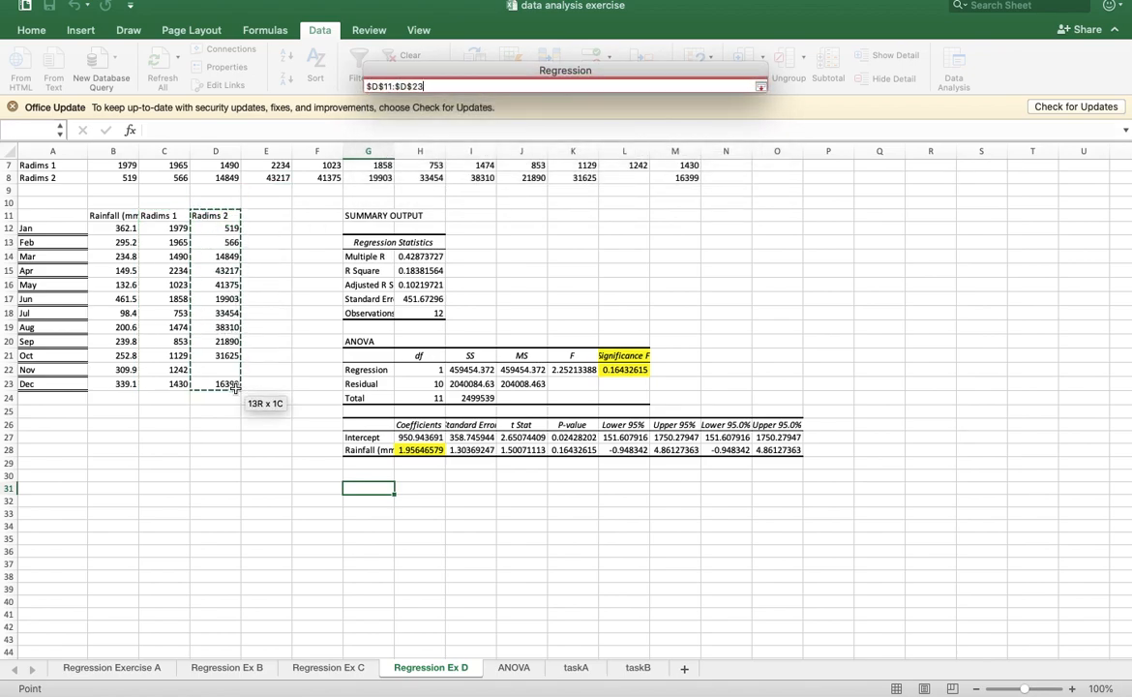
left_click(760, 86)
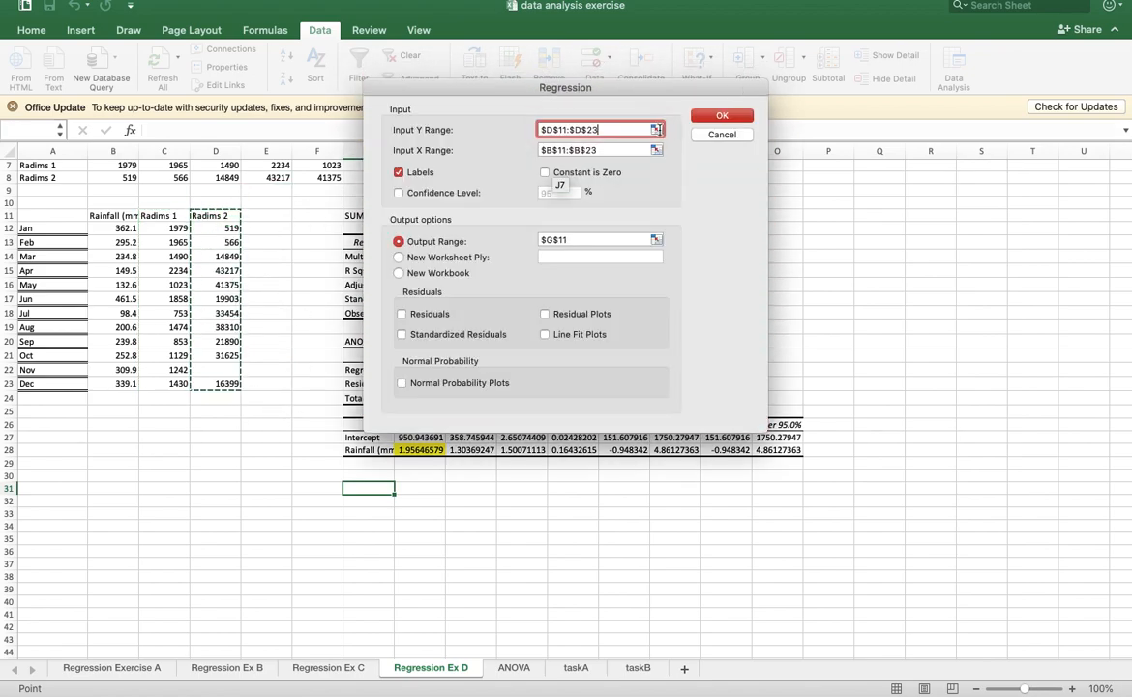
left_click(657, 147)
left_click_drag(113, 217, 121, 384)
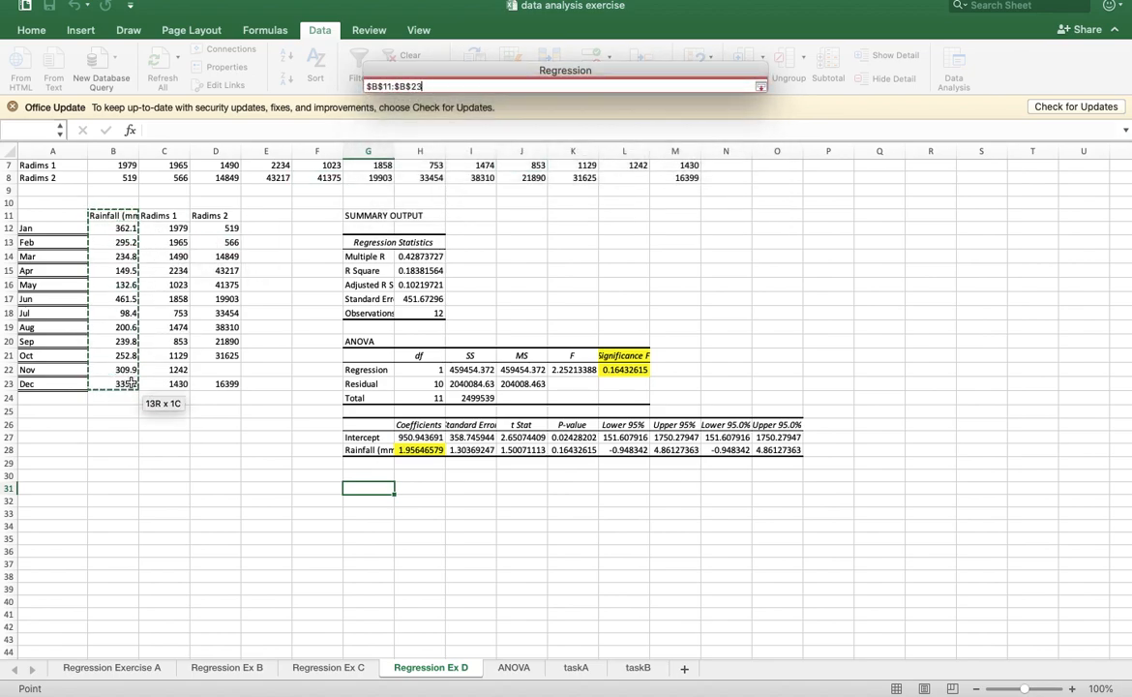
left_click(760, 87)
- Try to run the Radims 2 regression with its output at G31, and close the regression dialogs
left_click(657, 240)
left_click(368, 488)
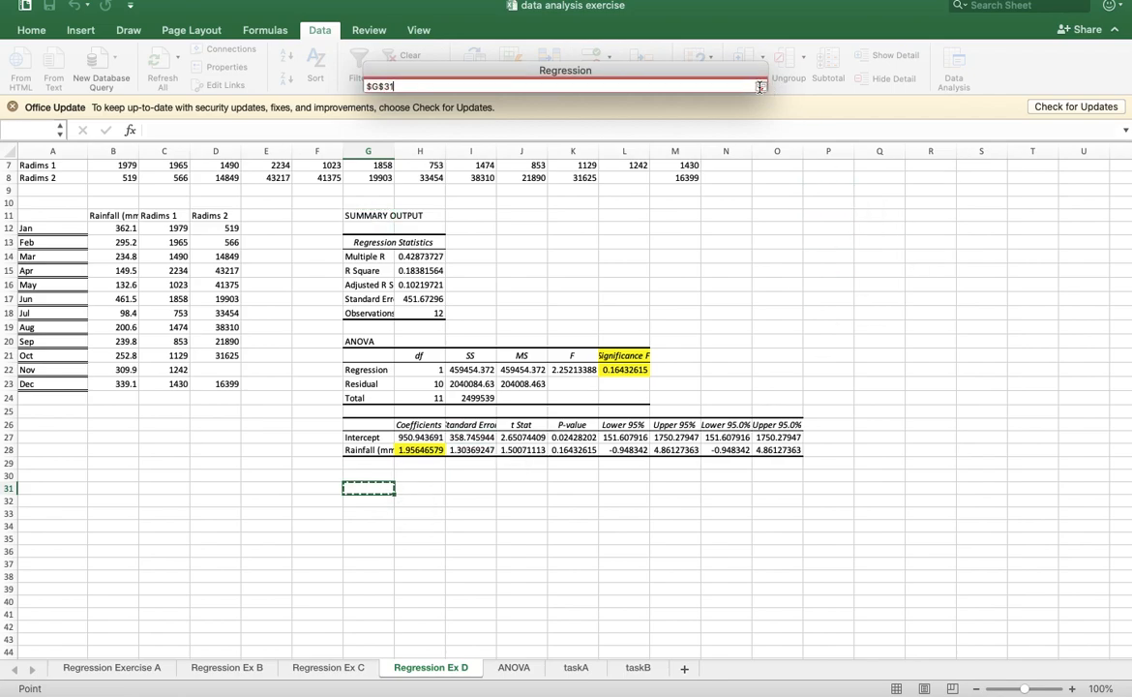
left_click(761, 86)
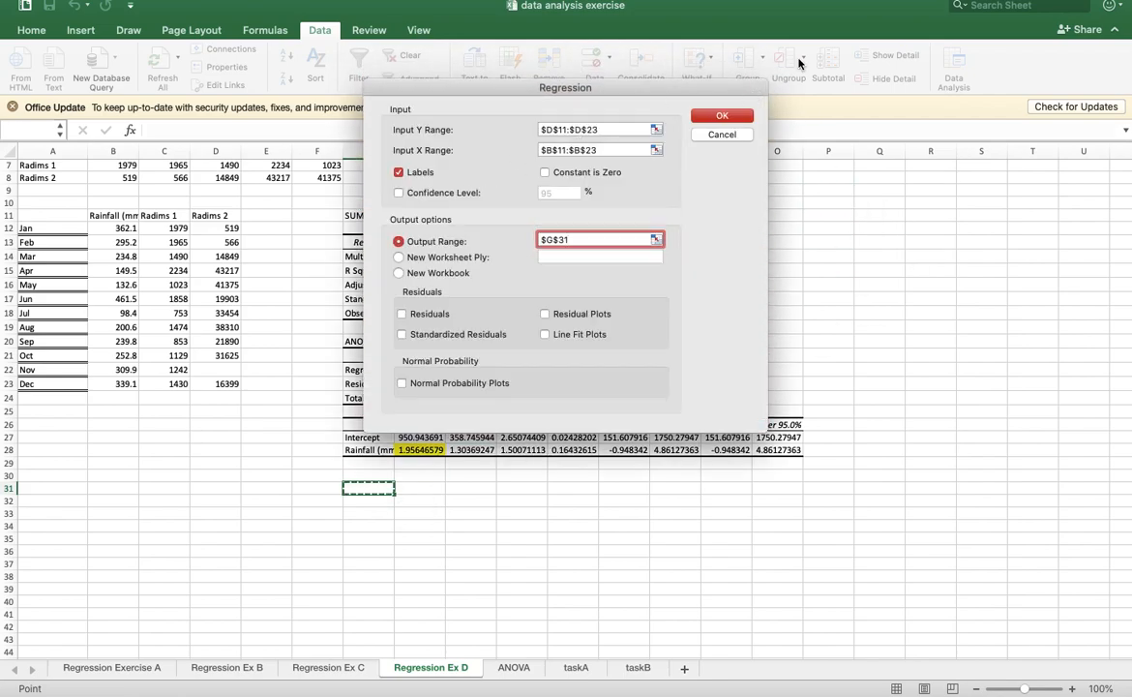
left_click(732, 117)
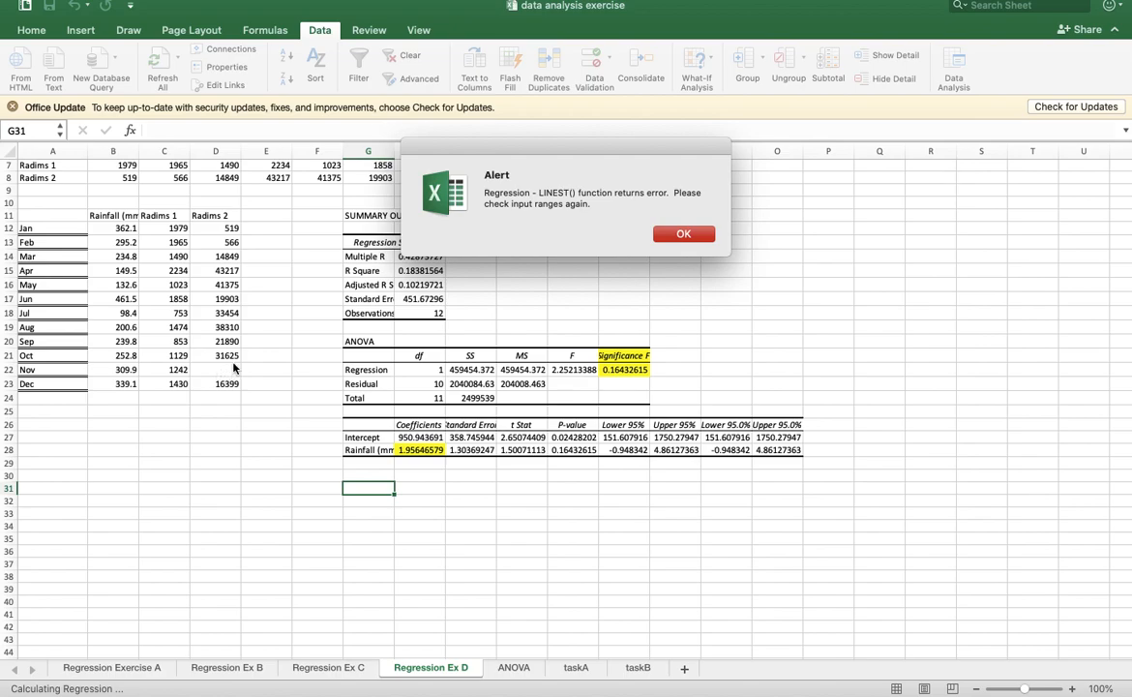
left_click(671, 236)
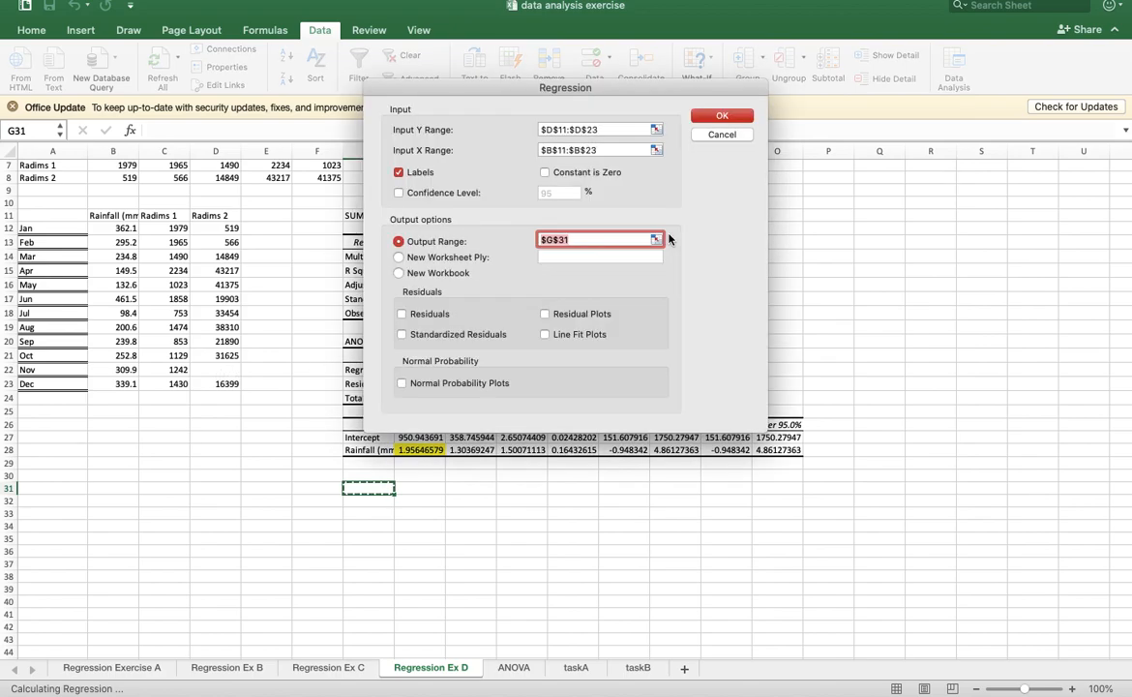
left_click(720, 135)
left_click(722, 179)
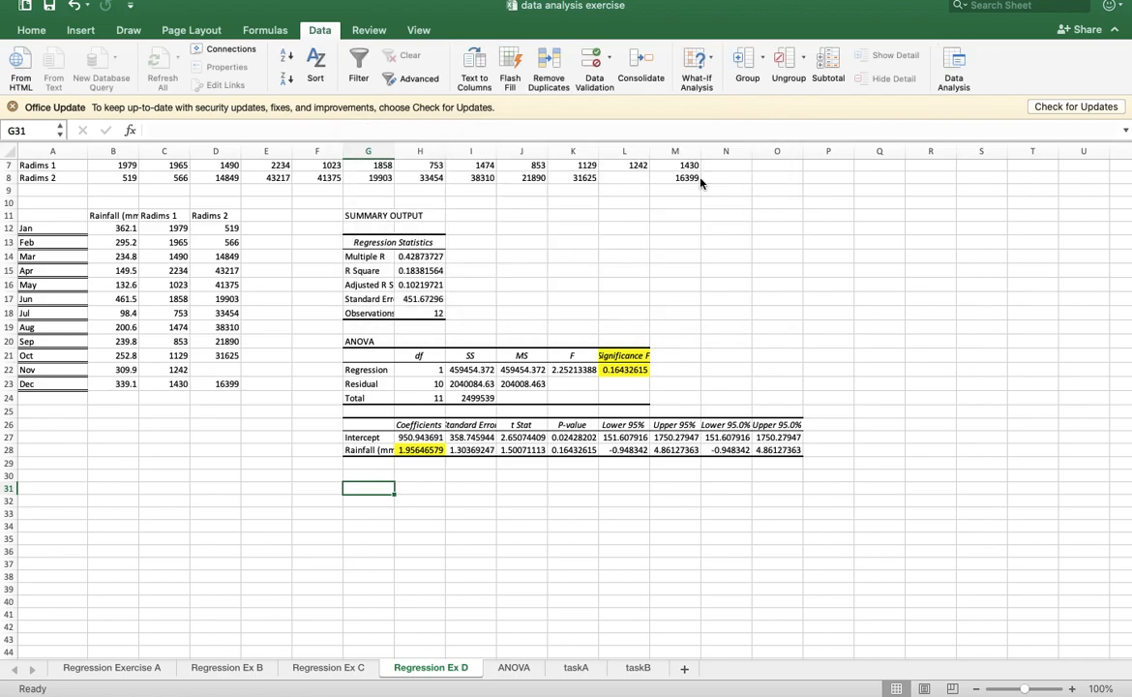
- Copy the rainfall column B11:B23 to B32 and the Radims 2 column D11:D23 to C32
left_click_drag(126, 228, 116, 384)
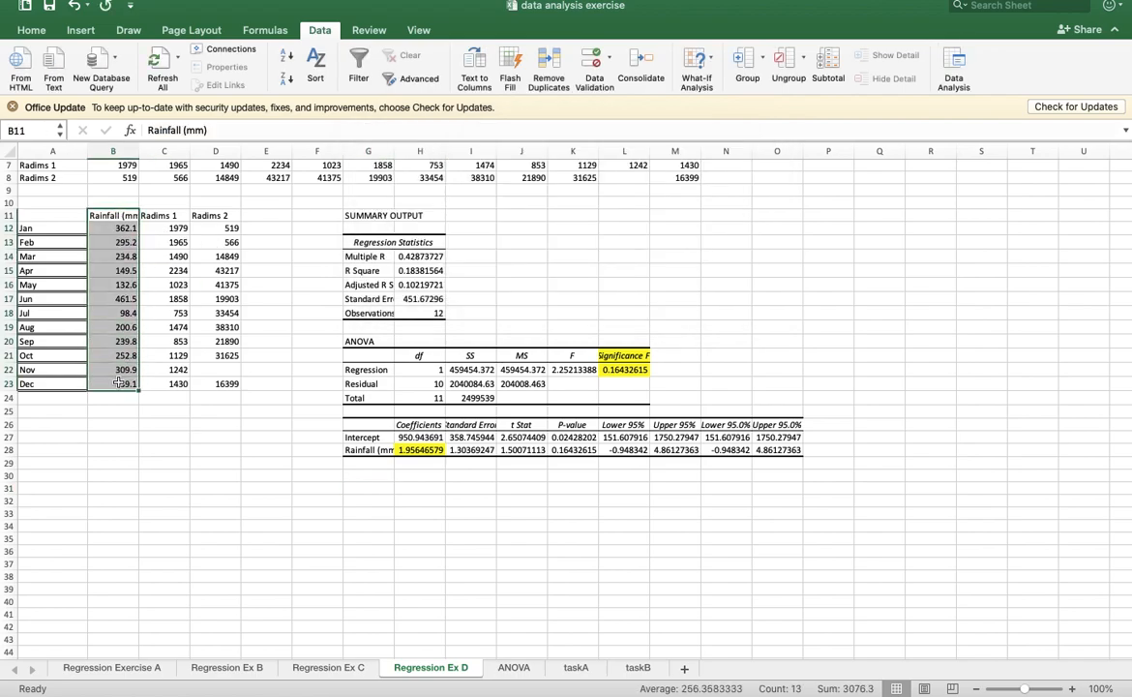
key("super+c")
left_click(112, 503)
key("super+v")
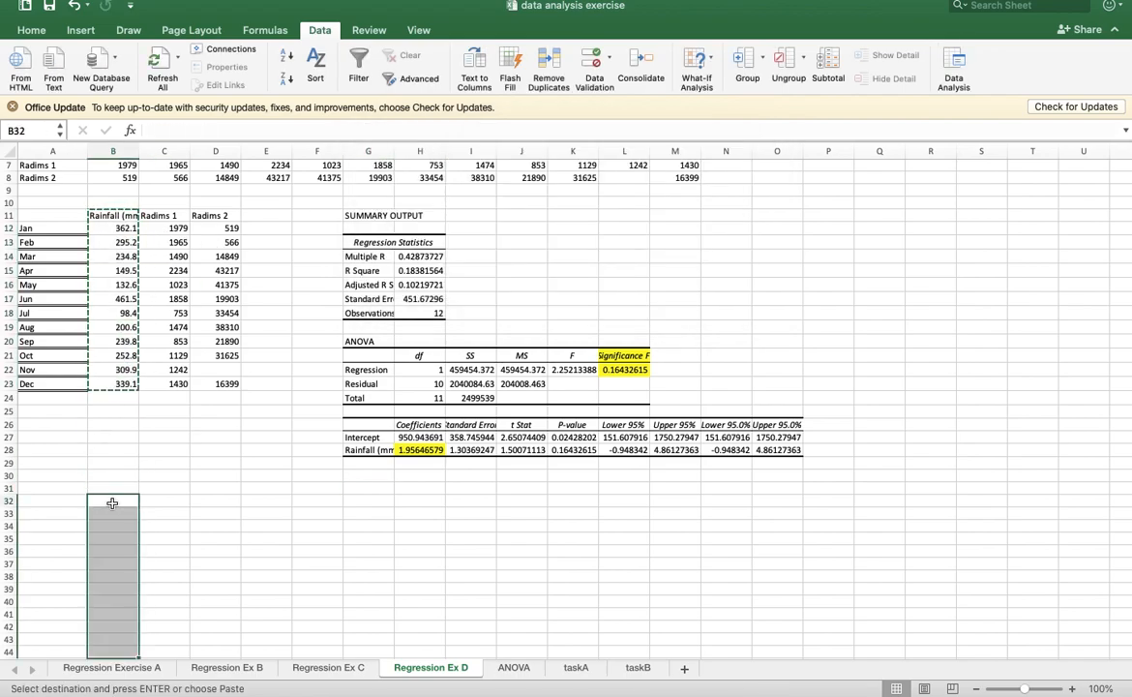
left_click_drag(219, 216, 217, 384)
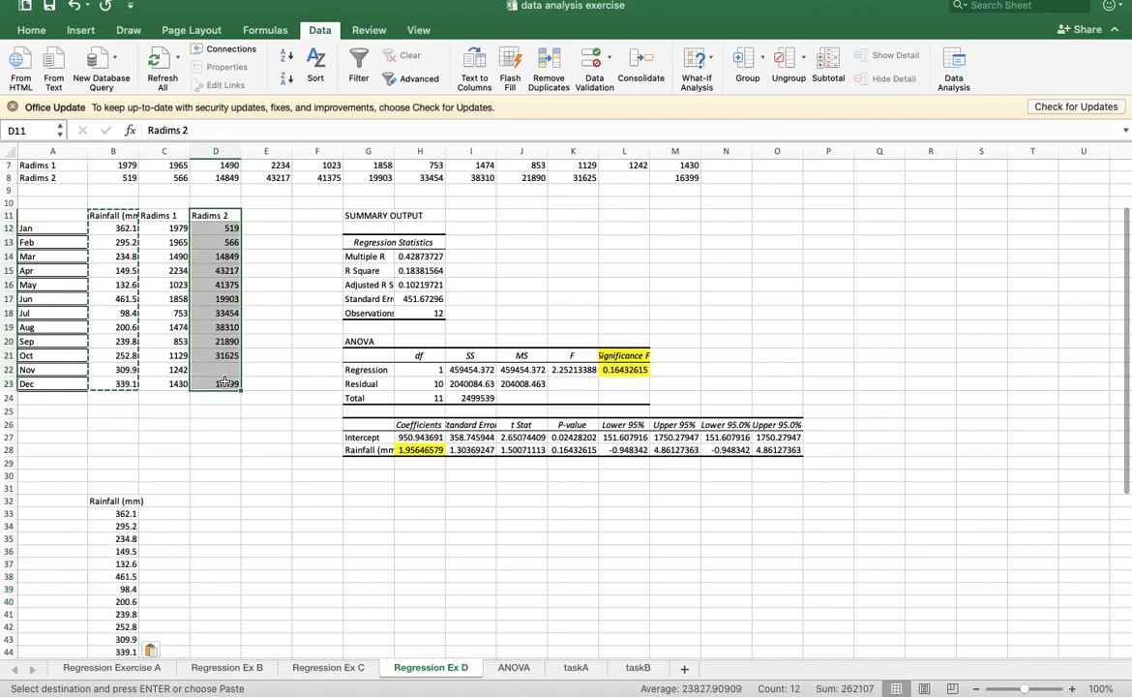
key("super+c")
left_click(156, 503)
key("super+v")
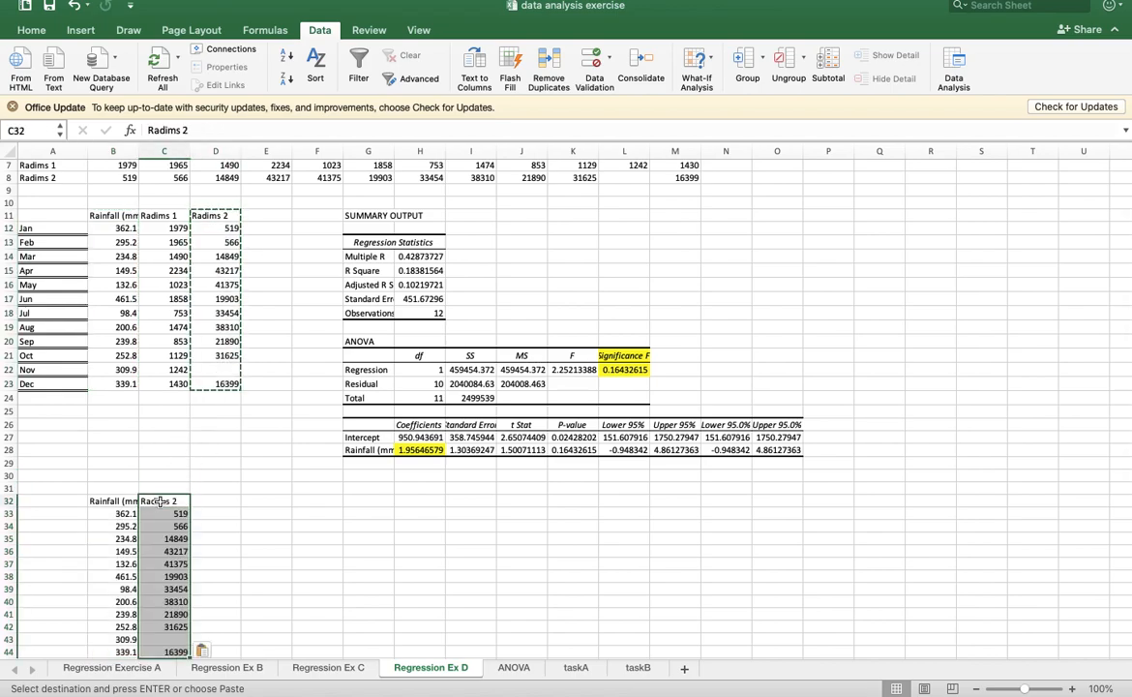
- Delete row 43, the entry with no Radims 2 value, from the copied rainfall and Radims 2 data
scroll(172, 542, "down", 4)
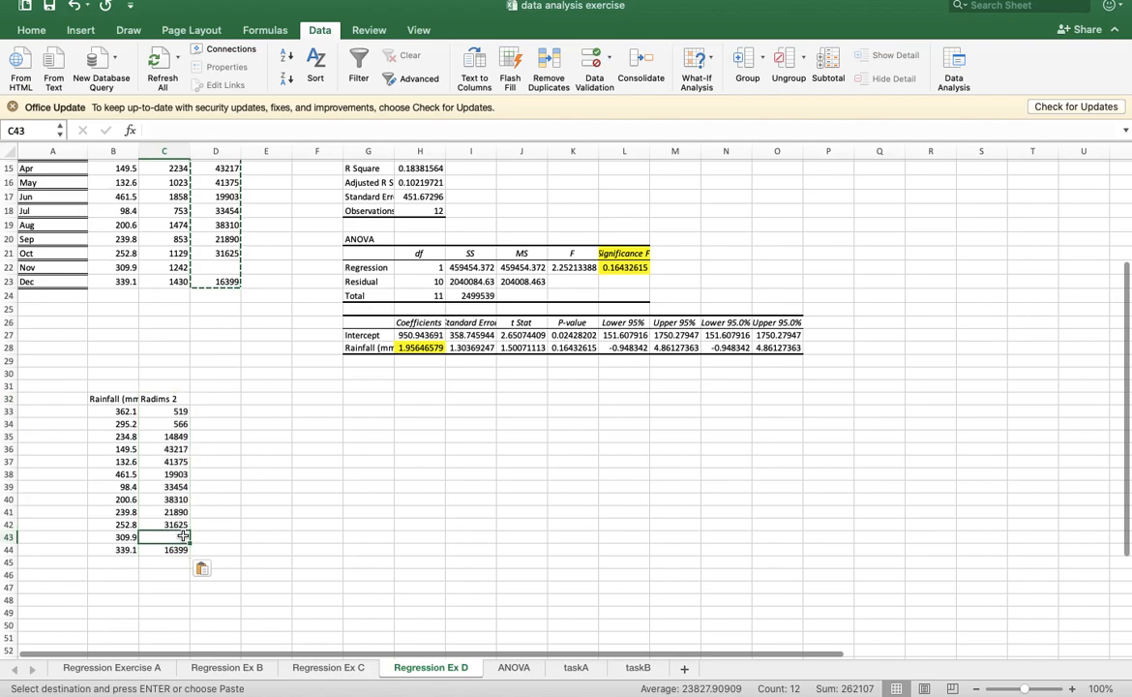
left_click(7, 536)
right_click(8, 535)
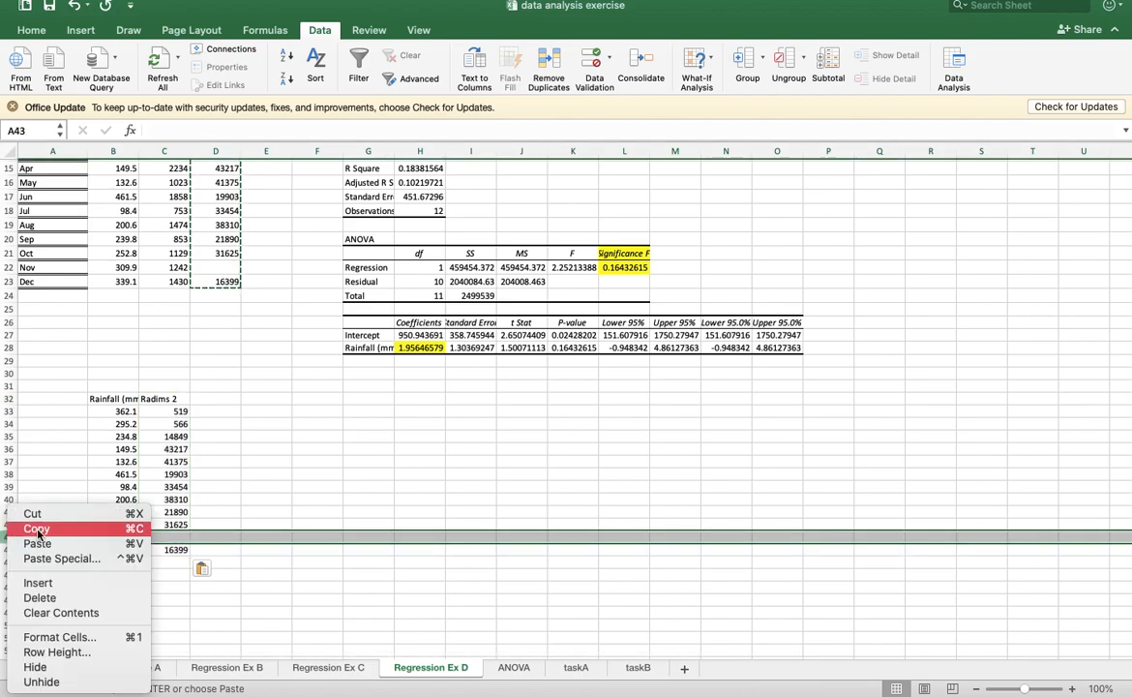
left_click(56, 600)
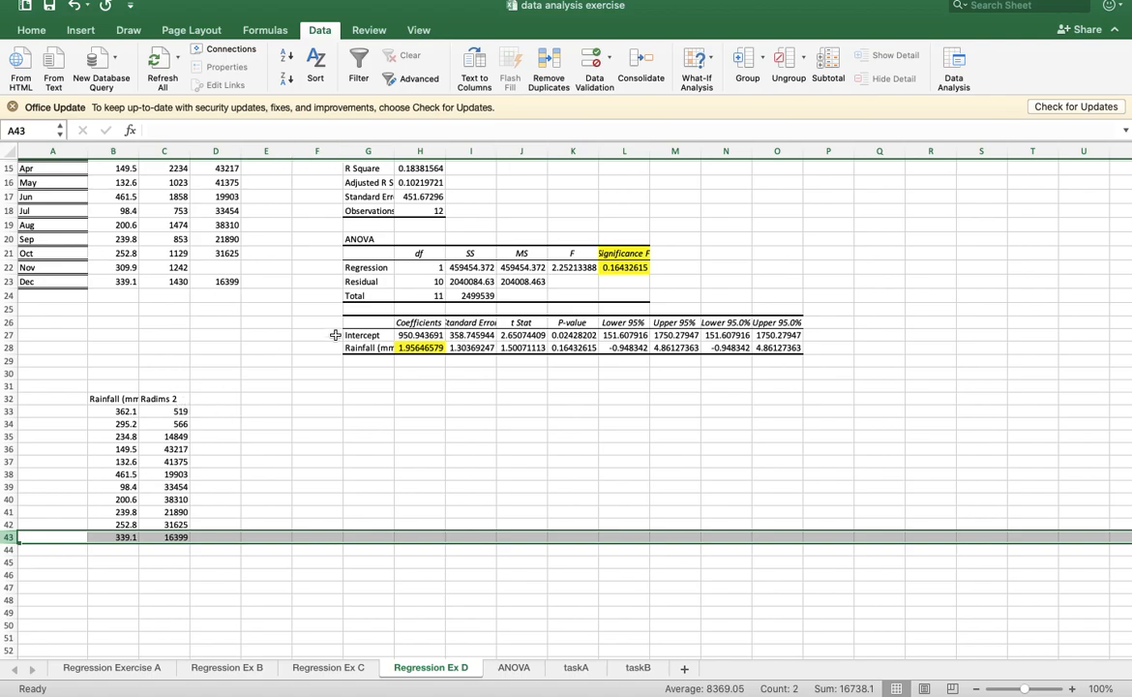
- Run a regression with Radims 2 (C32:C43) as the Y range, rainfall (B32:B43) as the X range, and output at G31
left_click(954, 65)
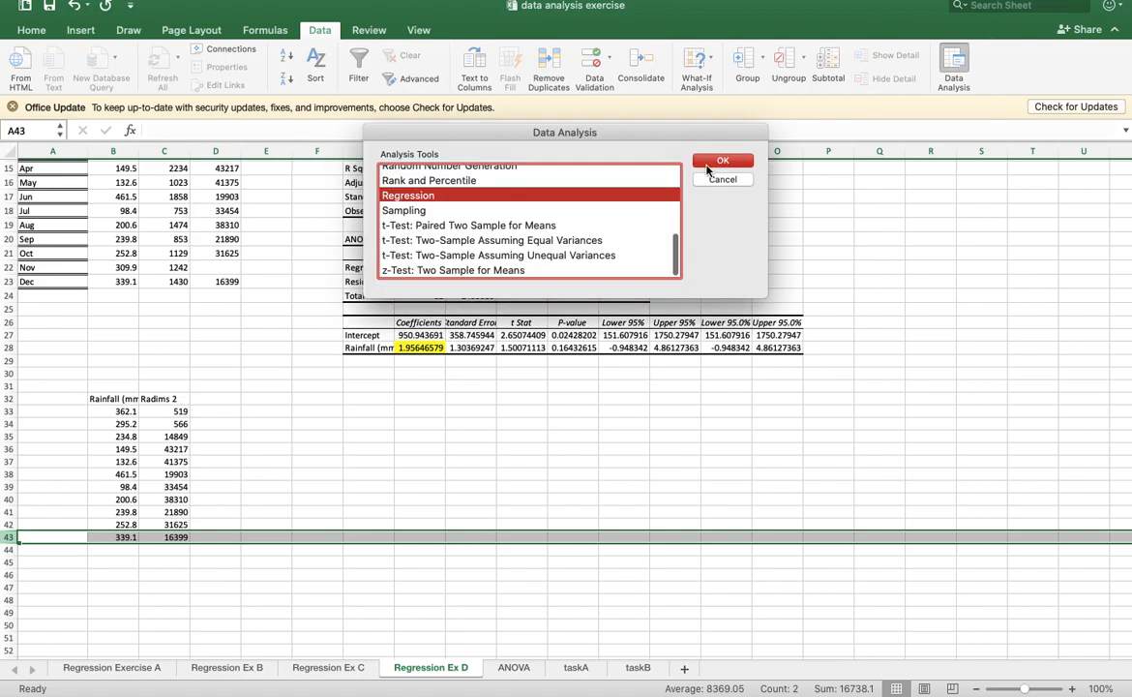
left_click(716, 91)
left_click(656, 128)
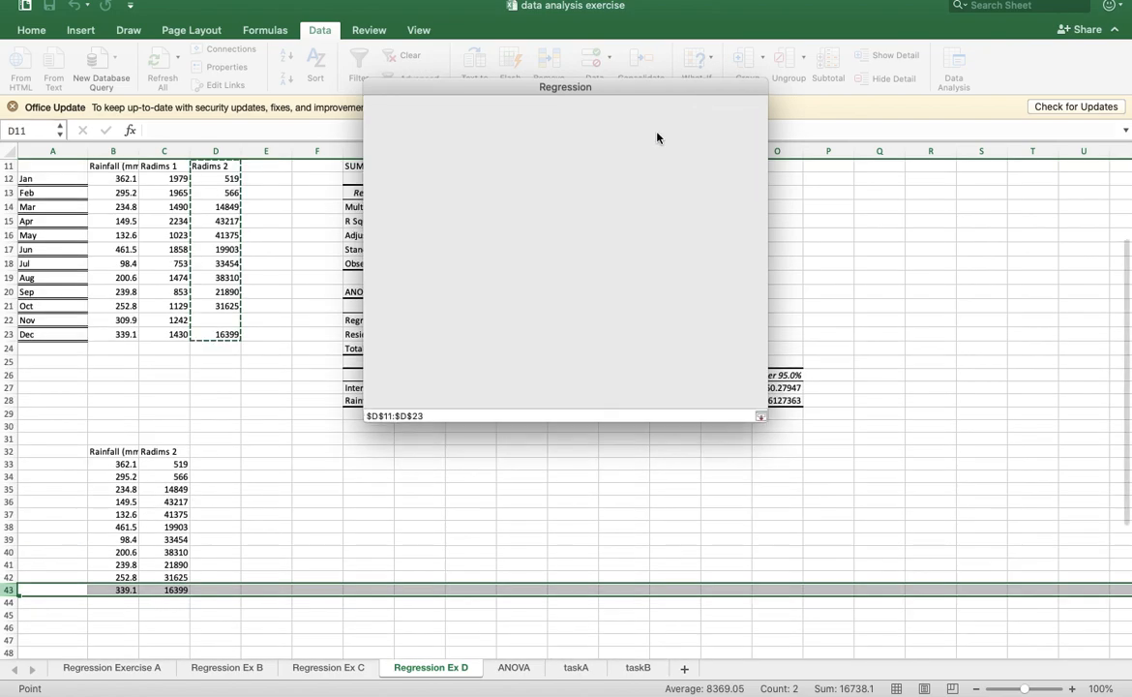
left_click_drag(164, 451, 166, 589)
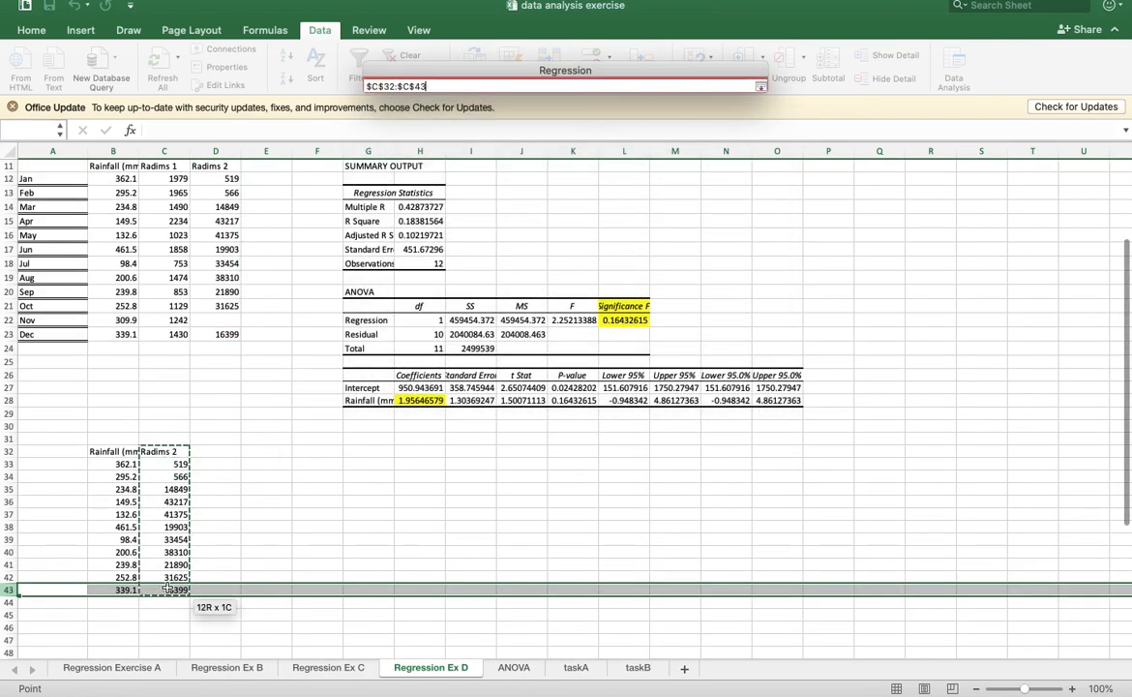
left_click(760, 86)
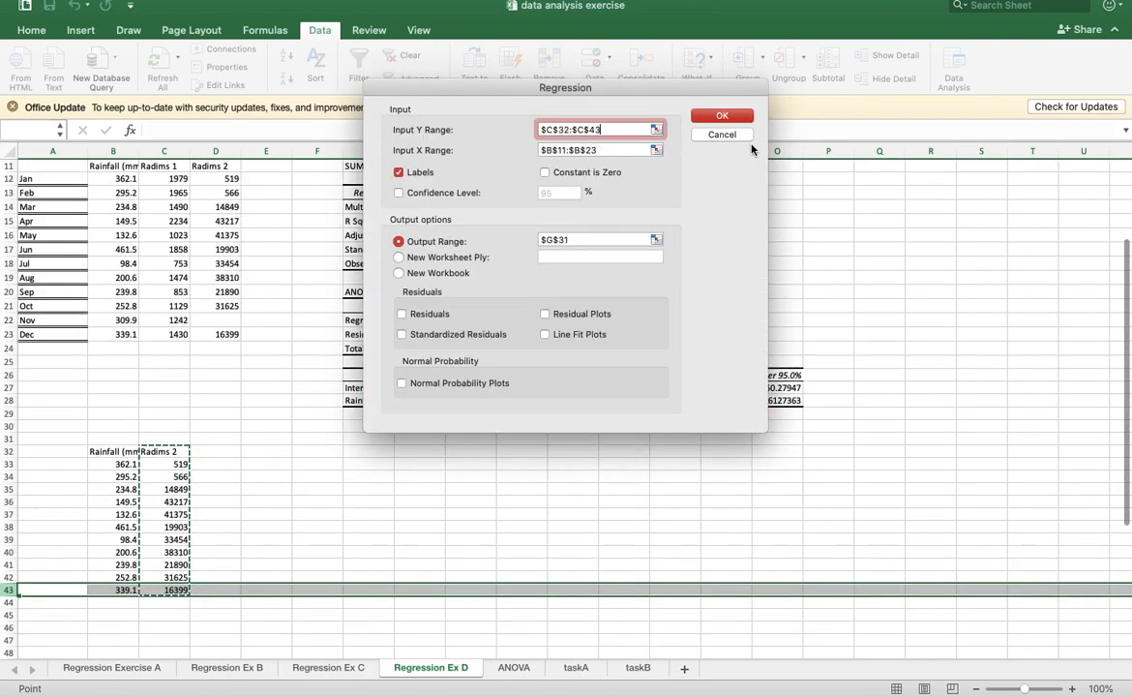
left_click(655, 150)
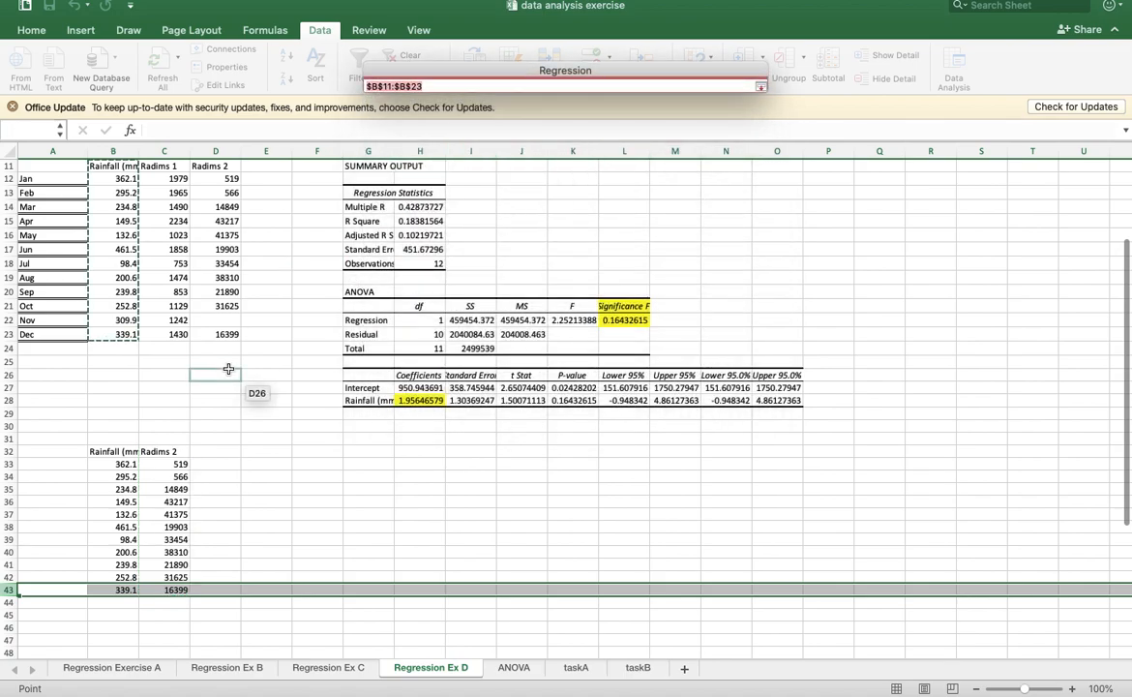
left_click_drag(113, 451, 112, 591)
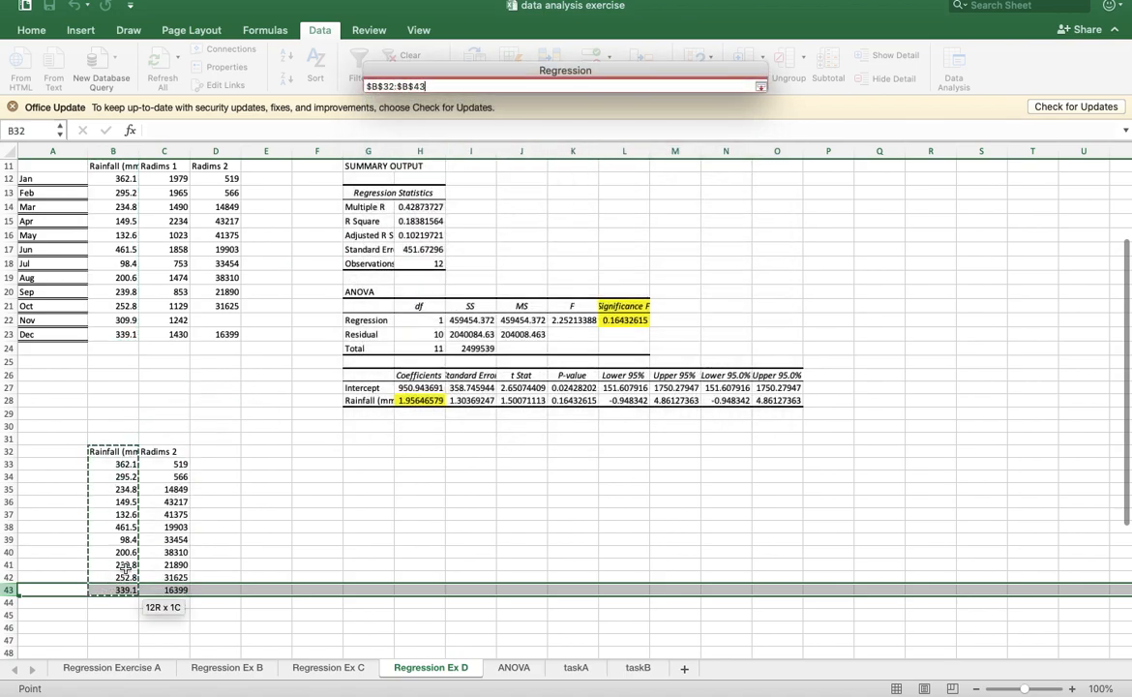
left_click(761, 86)
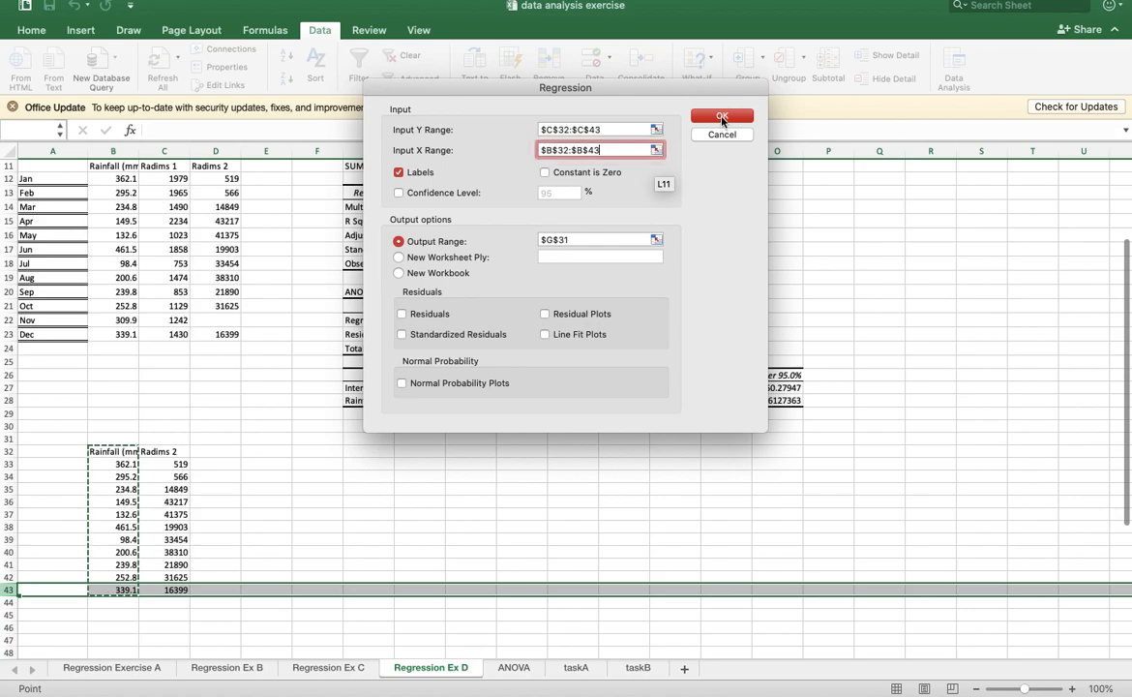
left_click(725, 116)
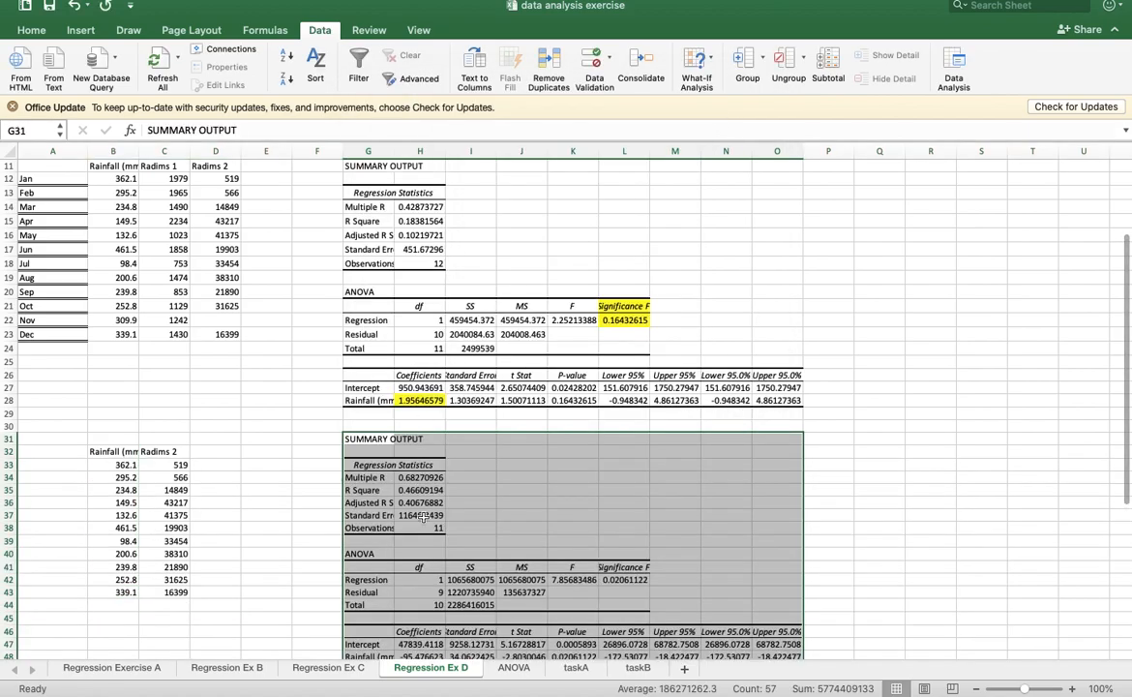
- Fill the Significance F heading and value in L41:L42 and the rainfall coefficient in H48 with yellow
scroll(425, 468, "down", 3)
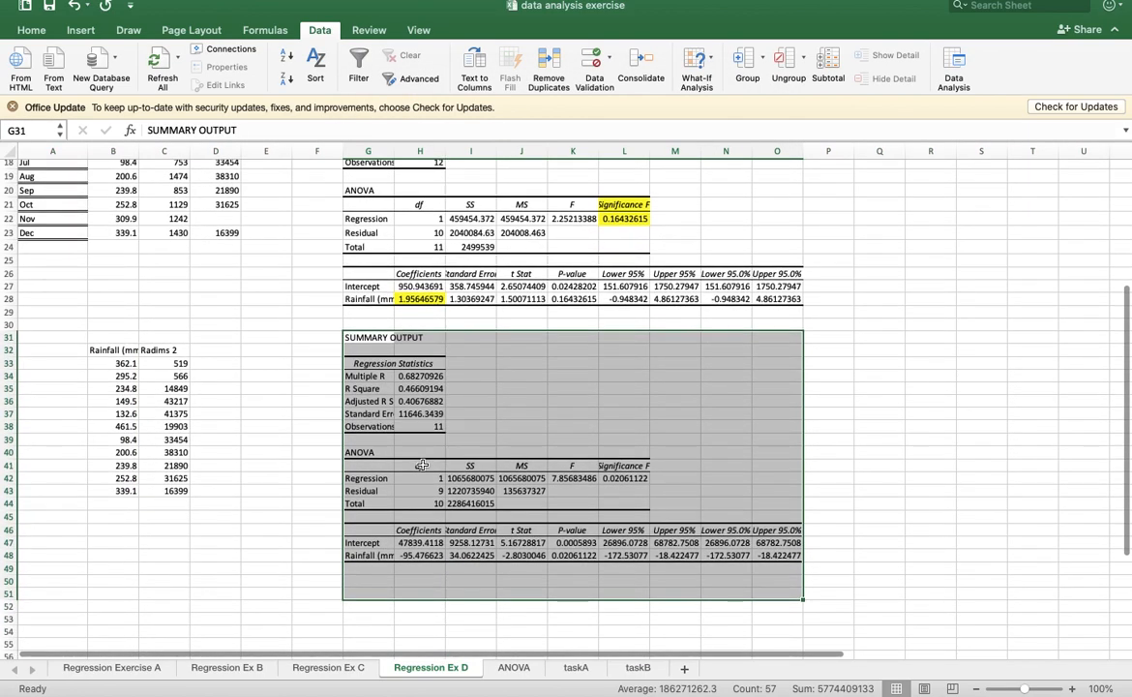
left_click(624, 466)
left_click_drag(624, 467, 624, 477)
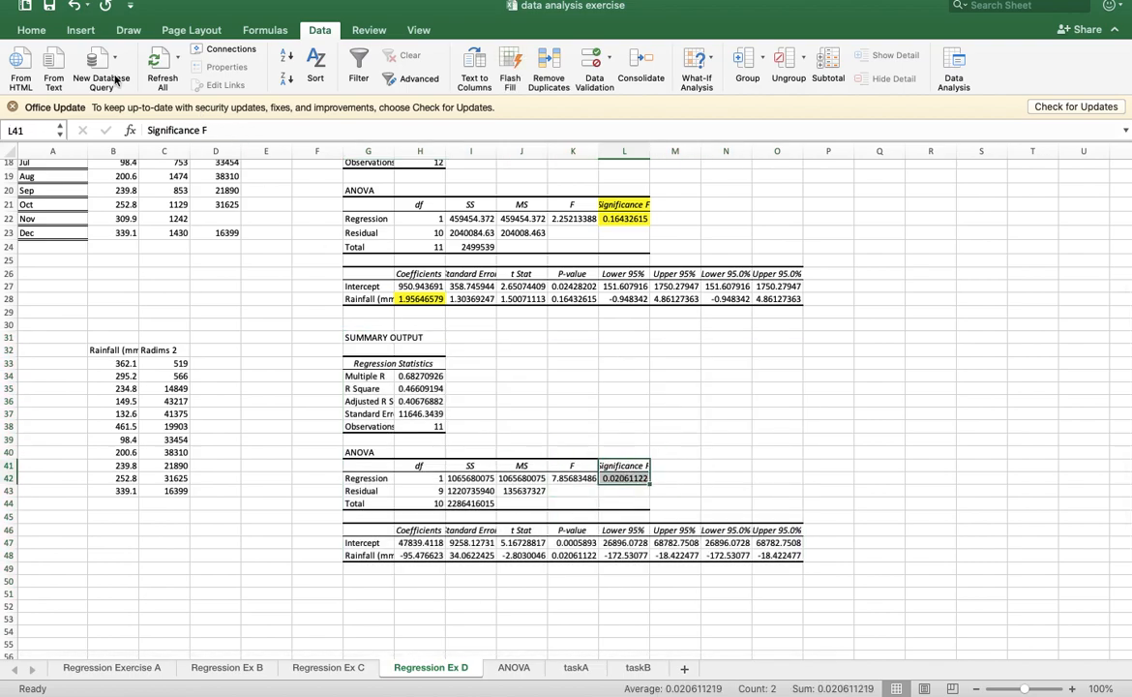
left_click(35, 30)
left_click(238, 78)
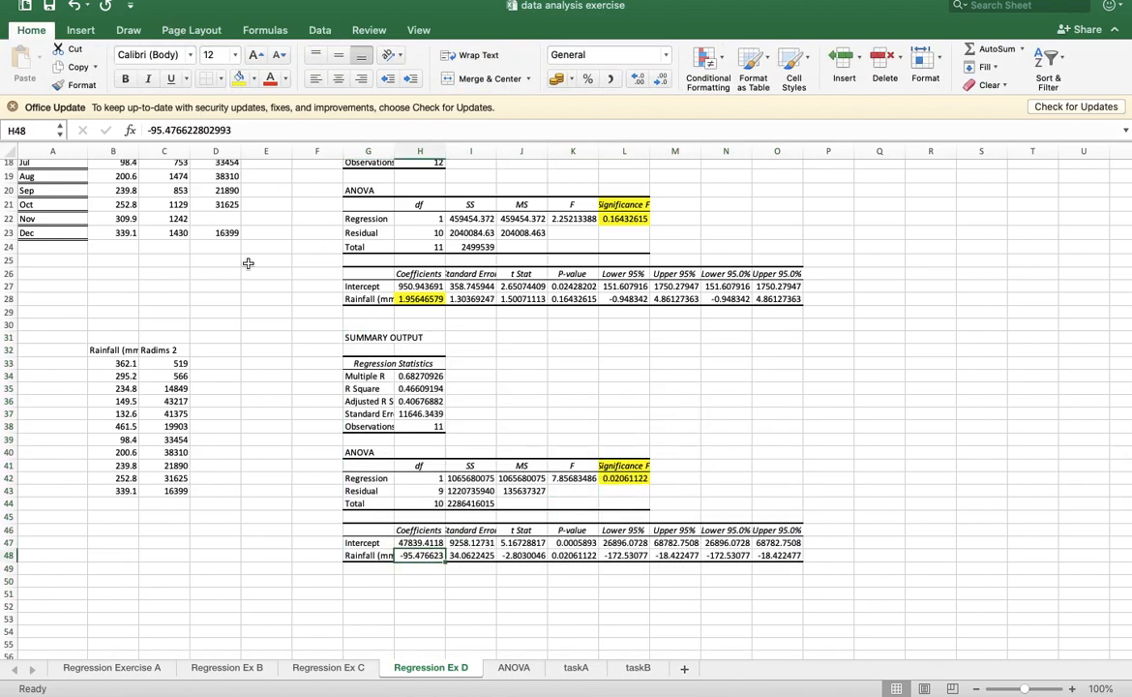
left_click(239, 80)
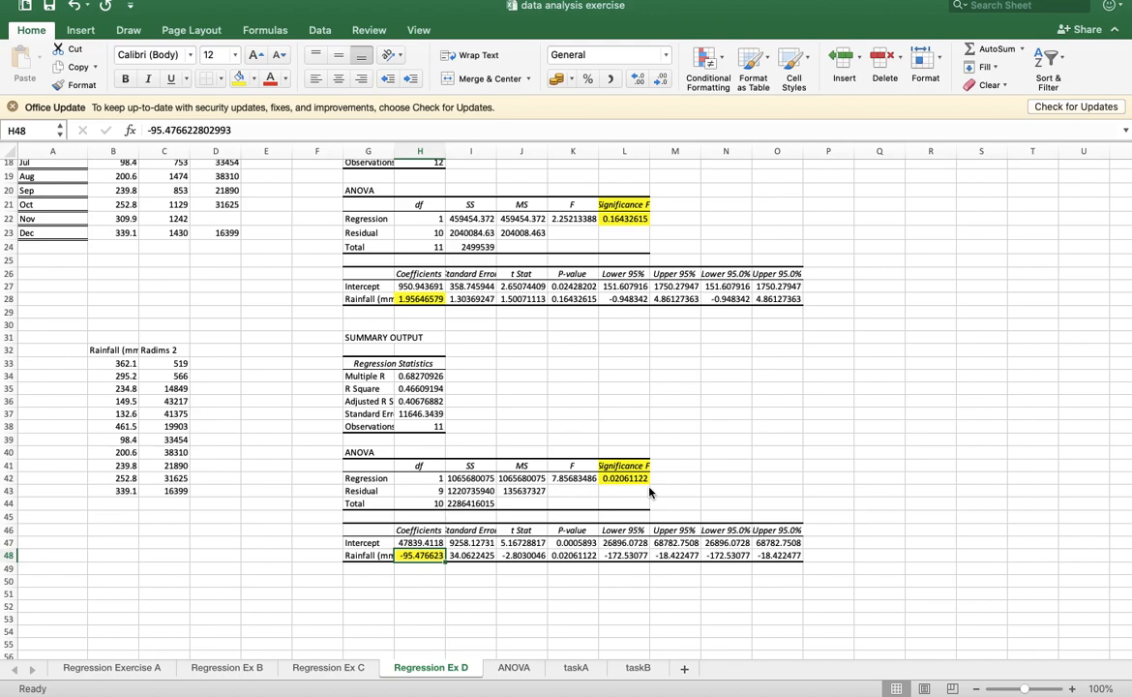
- Enter in G51 "since F-value is less than 0.05, there is a relationship between rainfall and monthly catch by Radims 2"
left_click(360, 593)
type("since F-val")
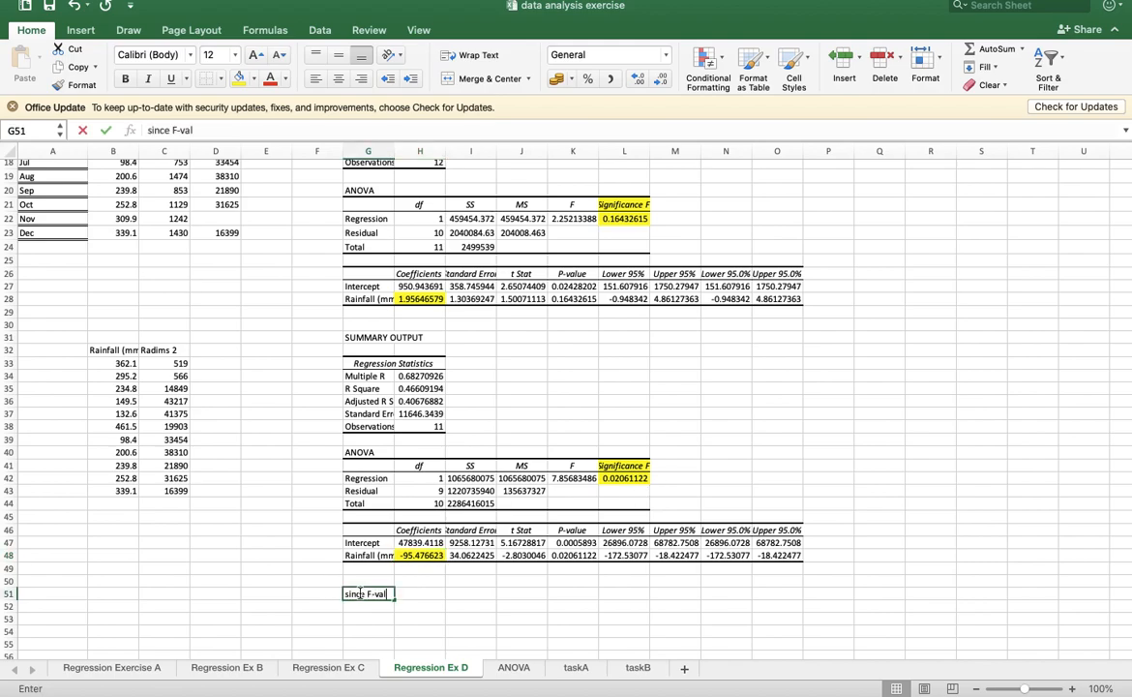
type("ue is les")
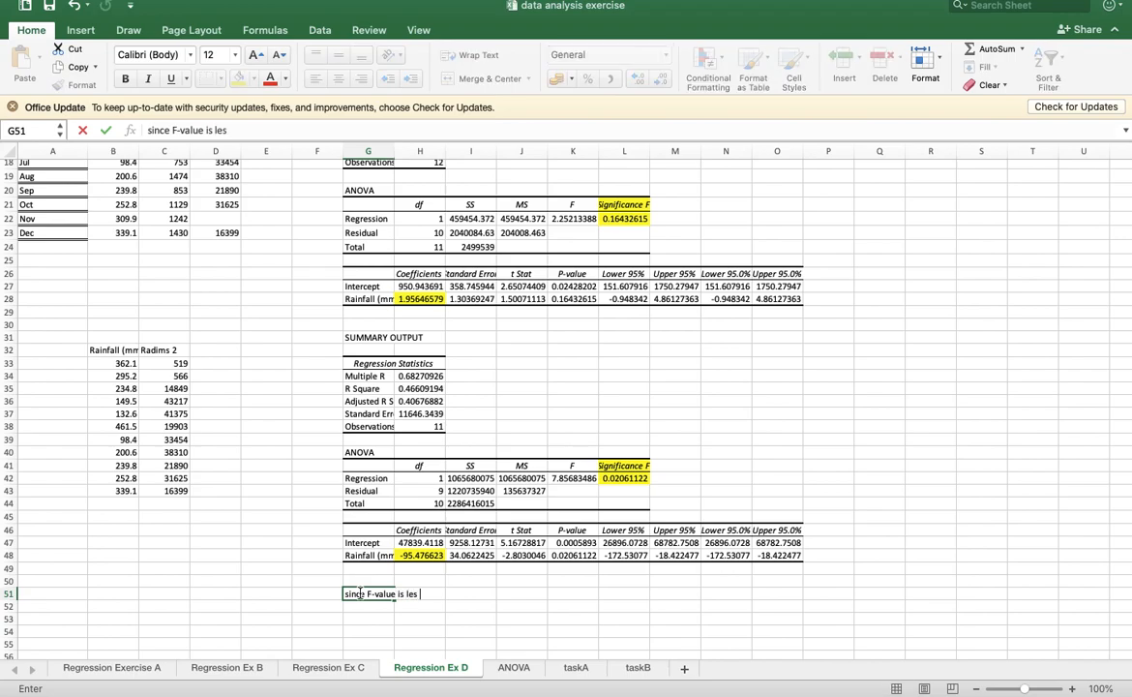
type("s than 0.05, there is a relationship")
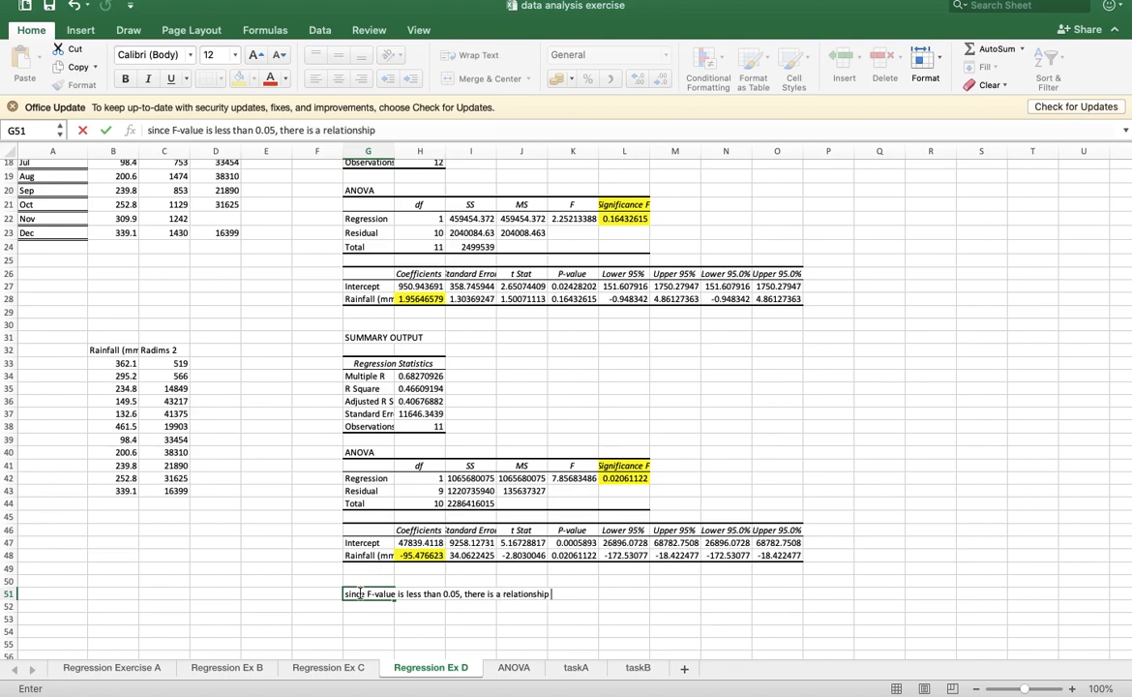
type(" between rainfall and")
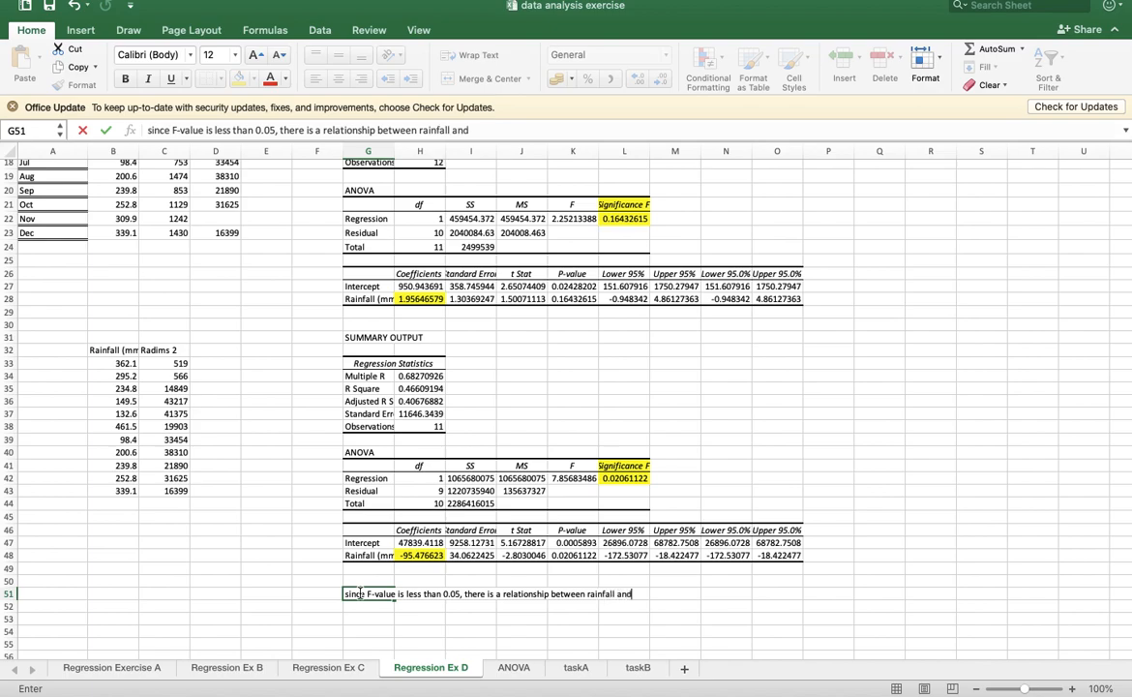
type(" monthly catch by Radims 2")
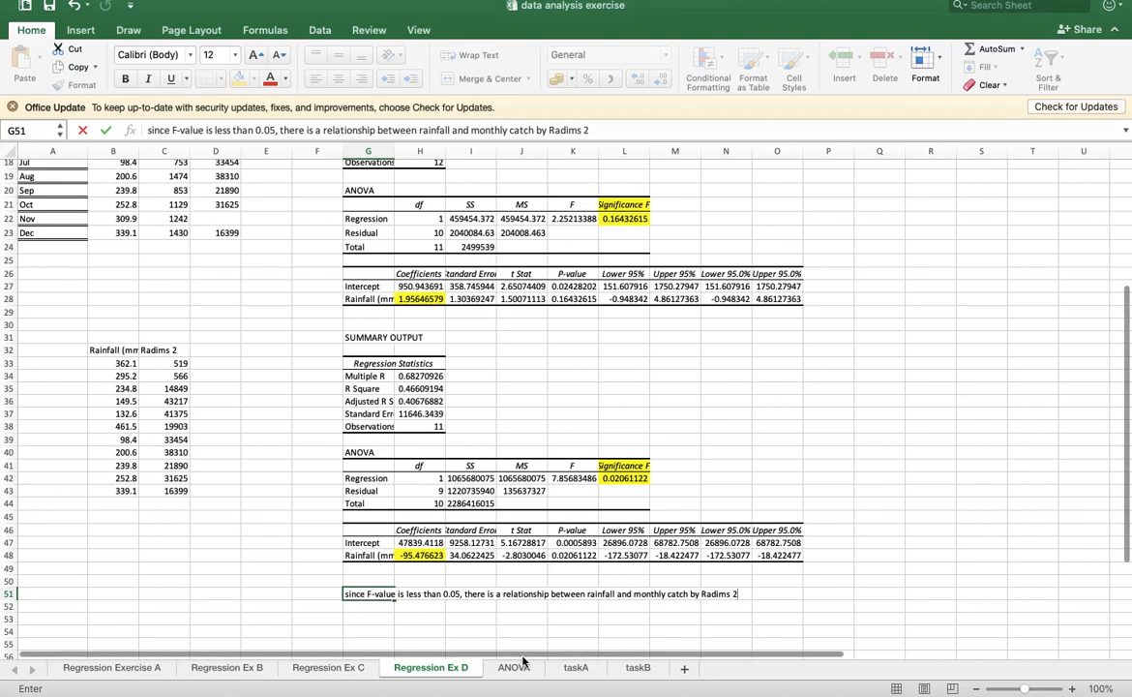
left_click(655, 619)
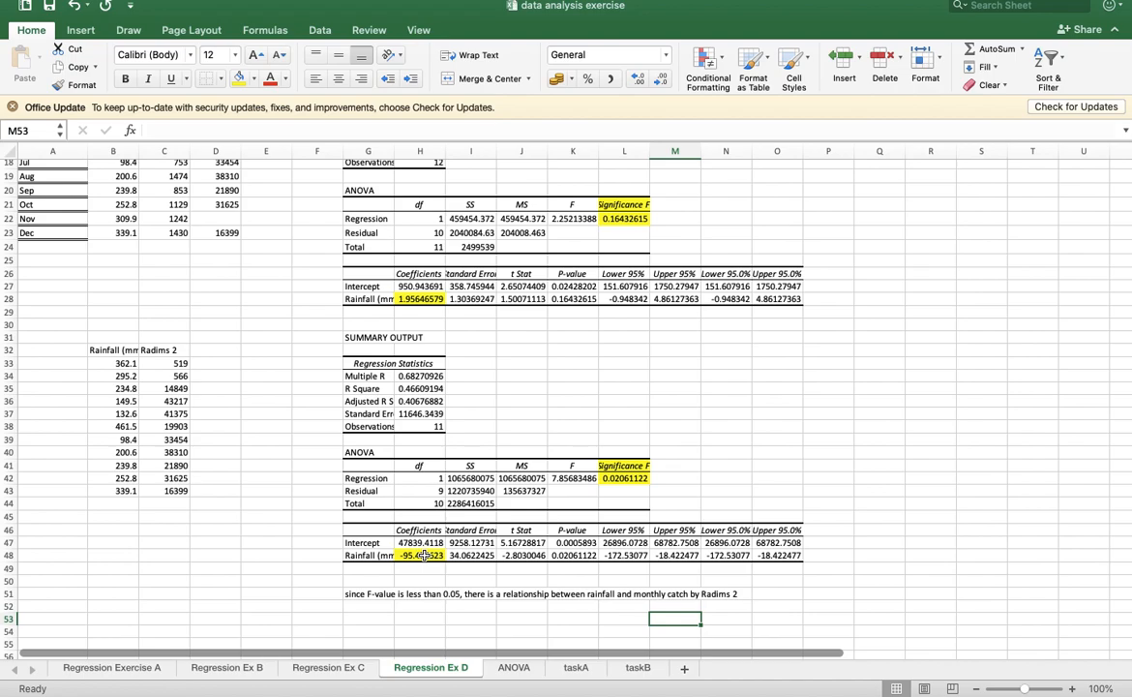
- Enter in G52 "Negative gradient, as the rainfall increase, the monthly catch by Radims 2 decreases."
left_click(371, 608)
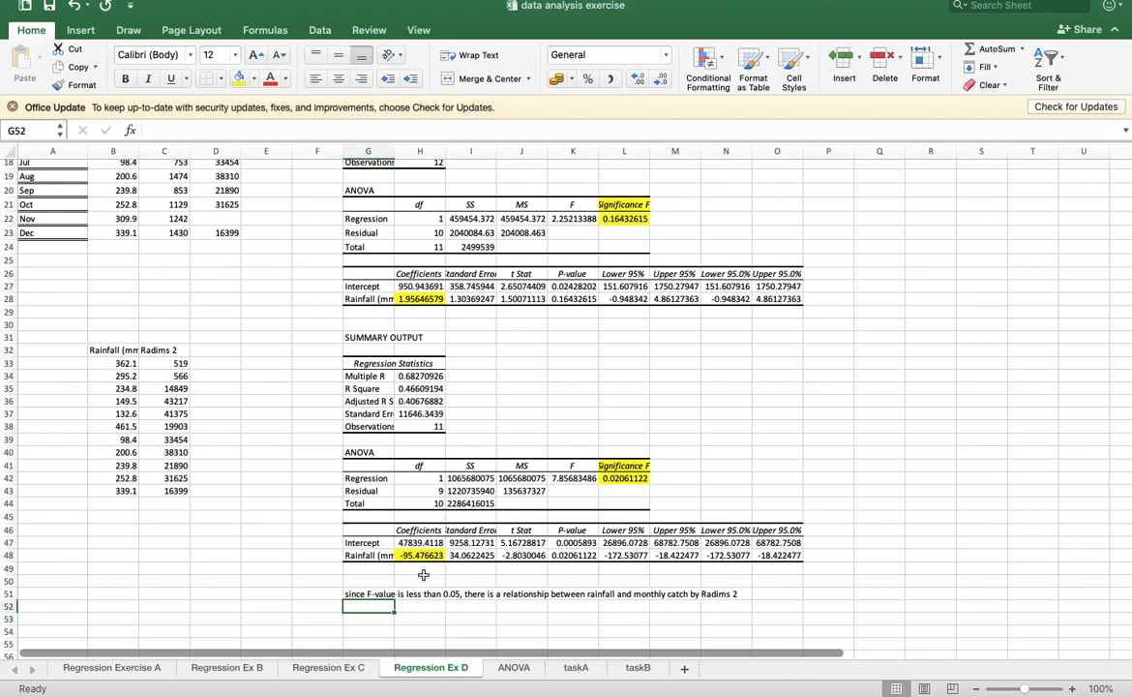
type("Negative gradi")
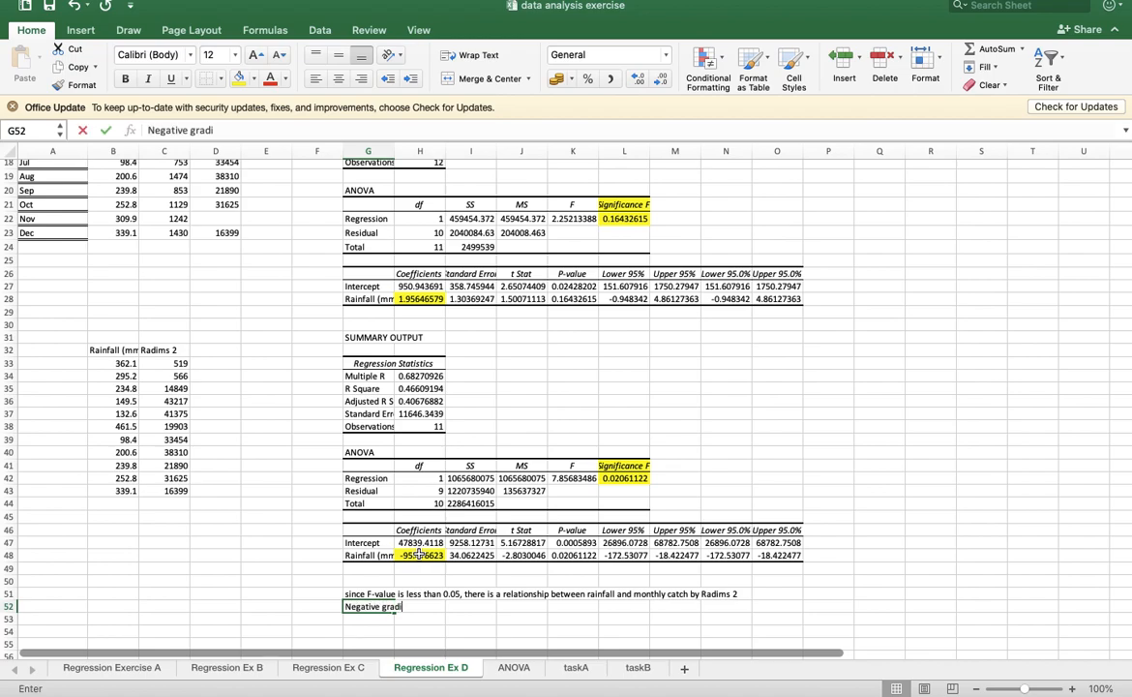
type("ent, as")
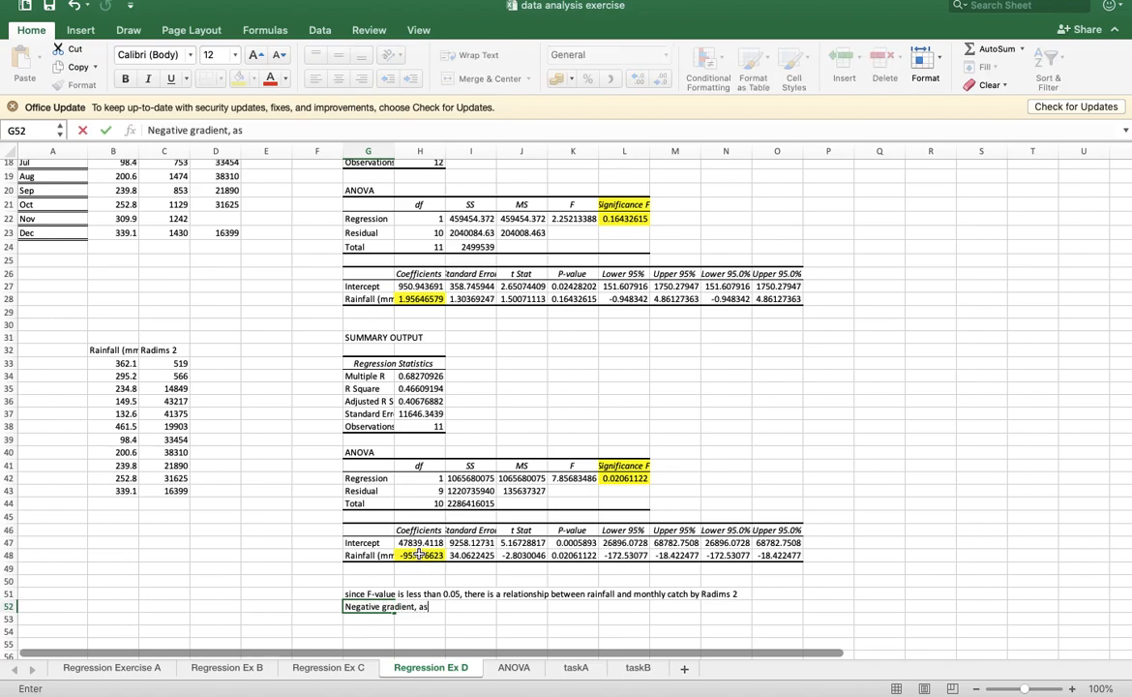
type(" the rainfall increase, the m")
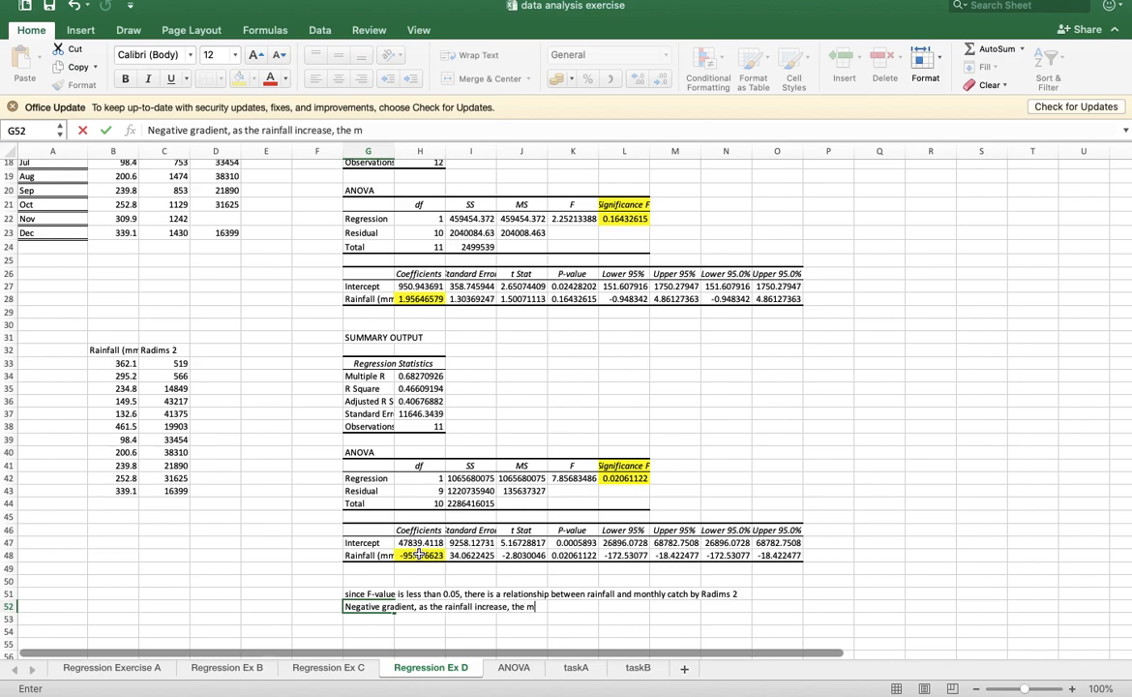
type("onthly catch by Ra")
type("dims 2")
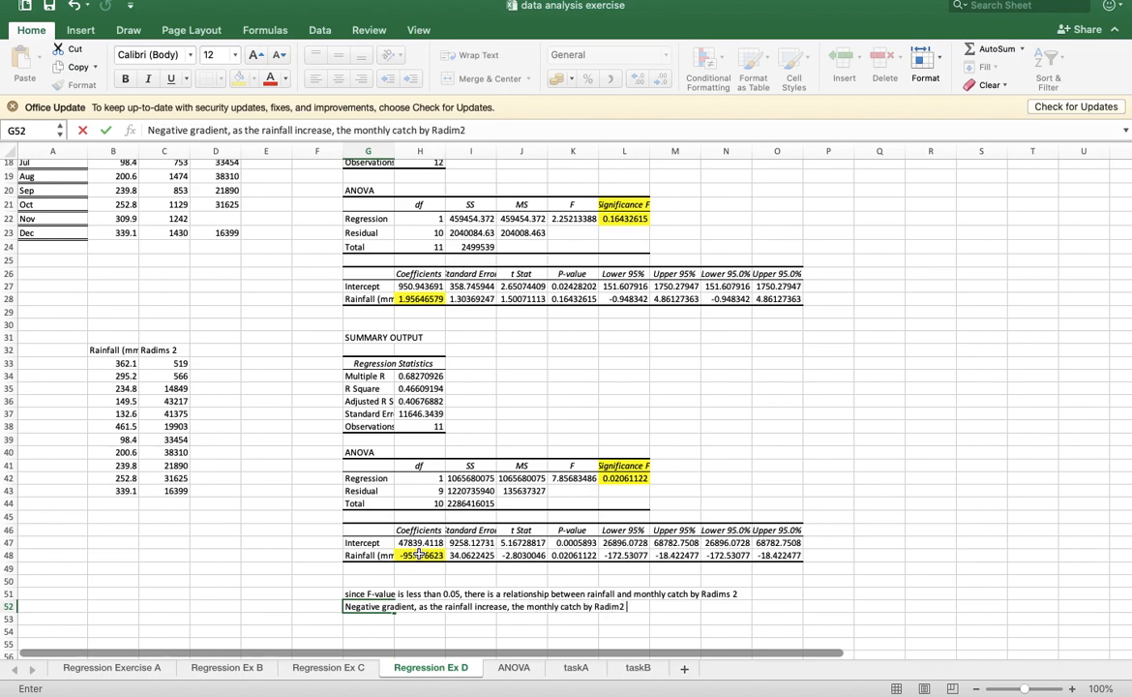
type(" decreases.")
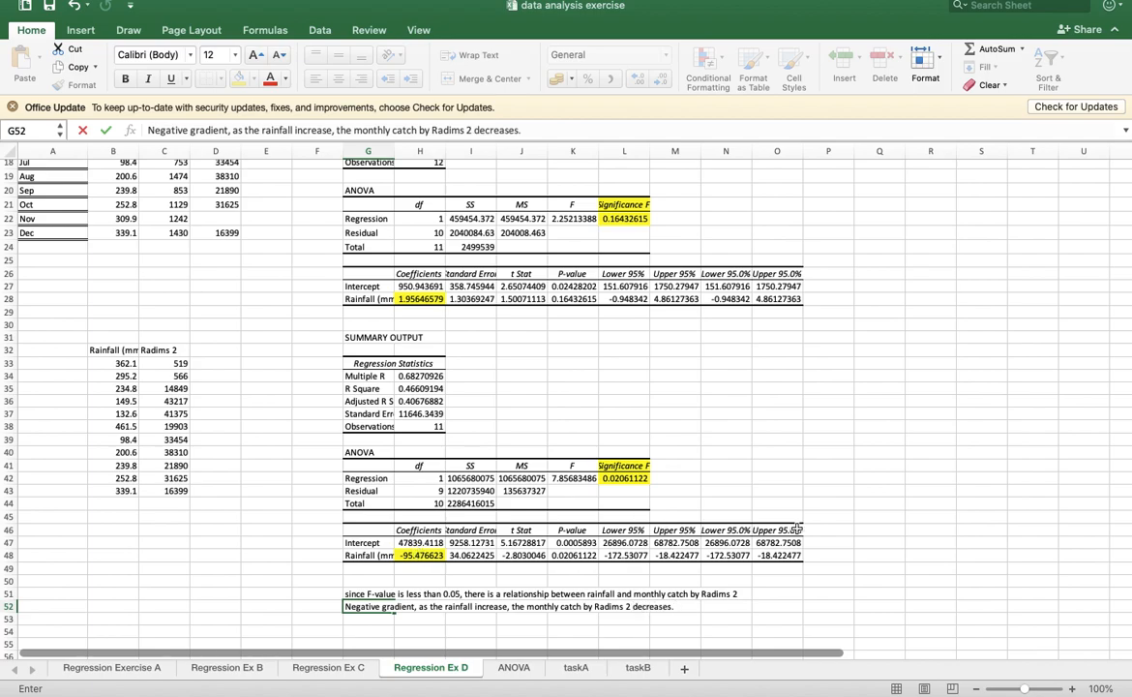
left_click(797, 530)
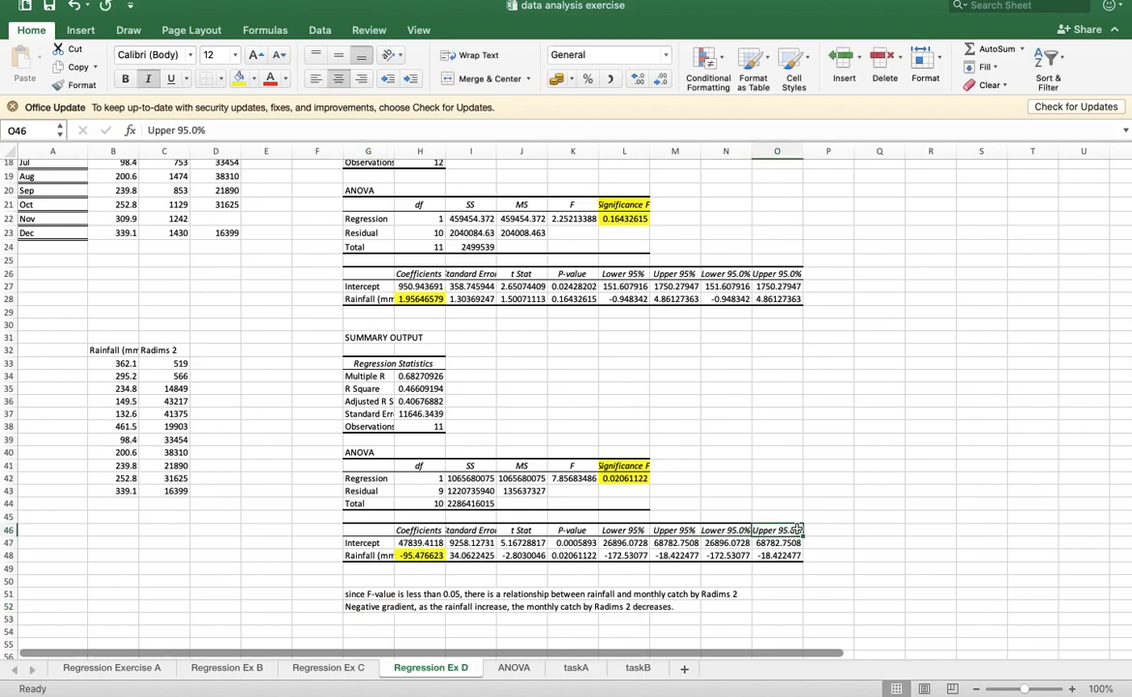
- Switch to the ANOVA sheet and reduce the height of row 7 in the mammal species table
scroll(796, 529, "up", 5)
scroll(796, 528, "down", 6)
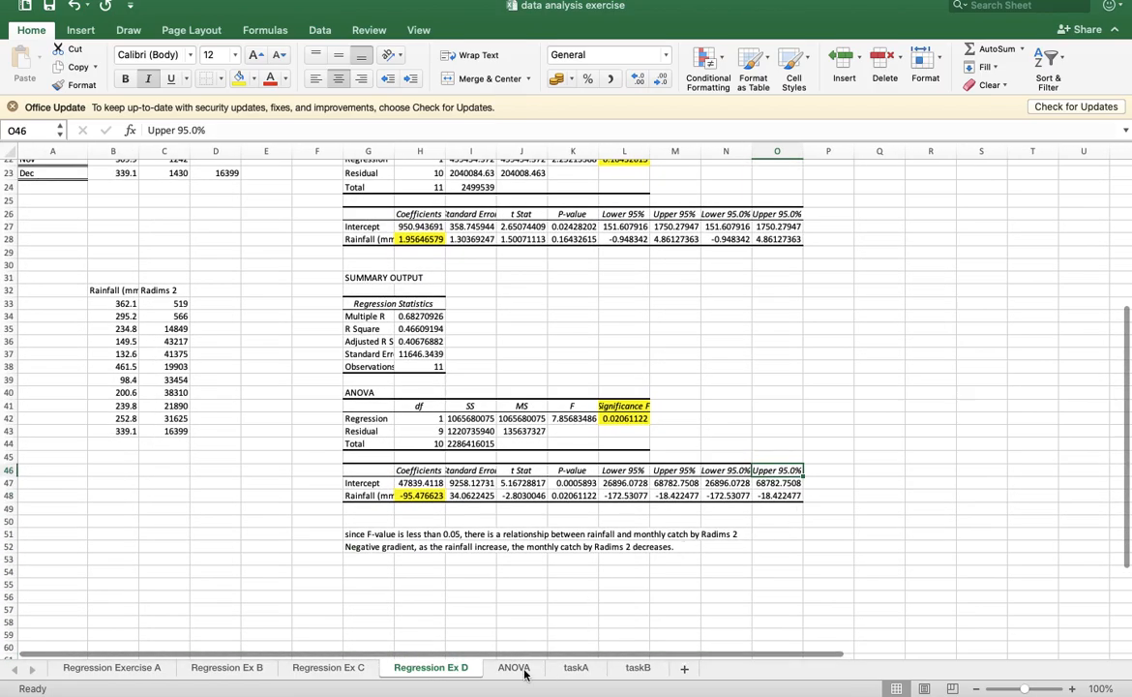
left_click(513, 670)
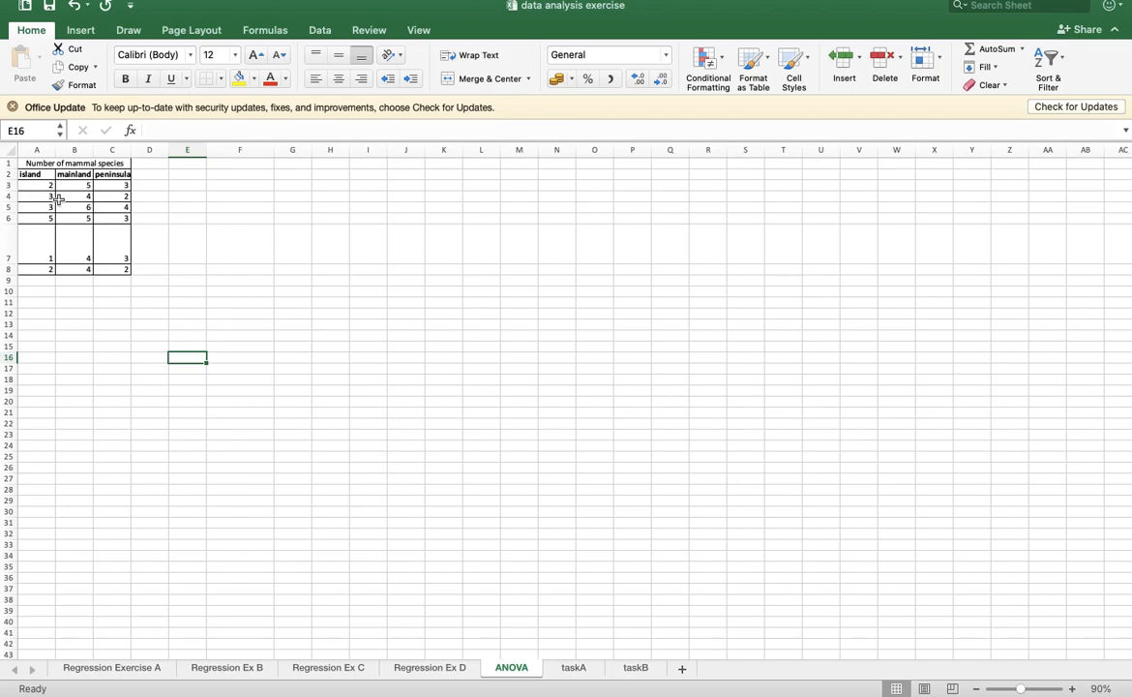
left_click_drag(13, 262, 12, 245)
left_click(155, 228)
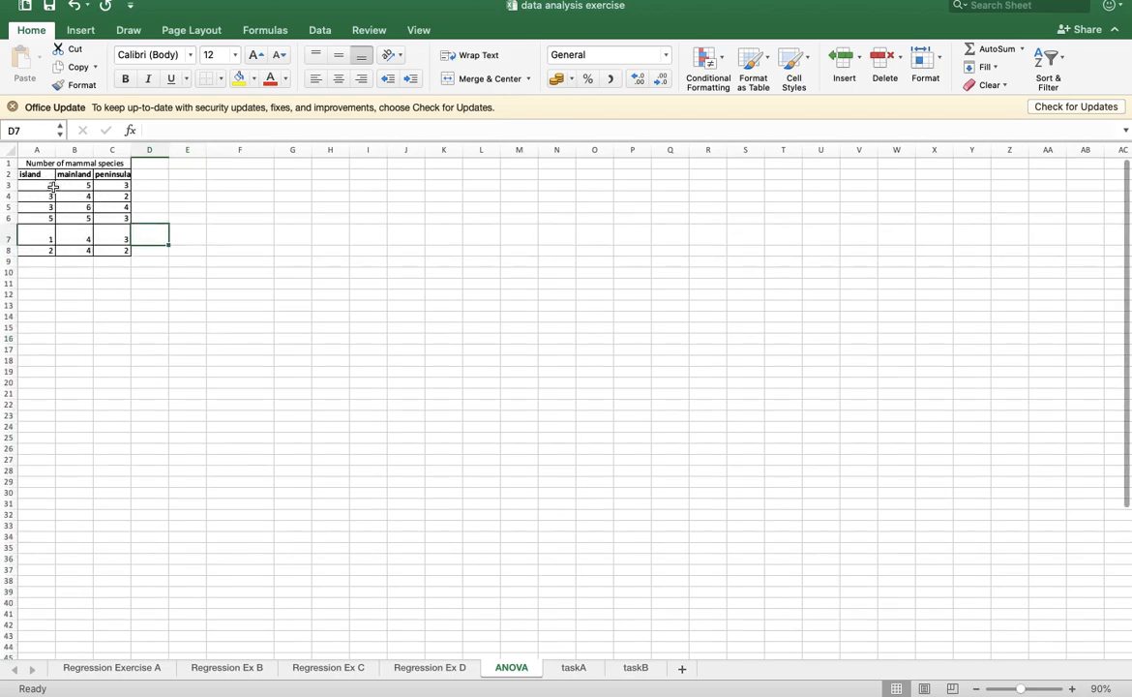
- Start a single-factor ANOVA from the Analysis ToolPak with A2:C8 of the mammal species table as the input range
left_click(319, 32)
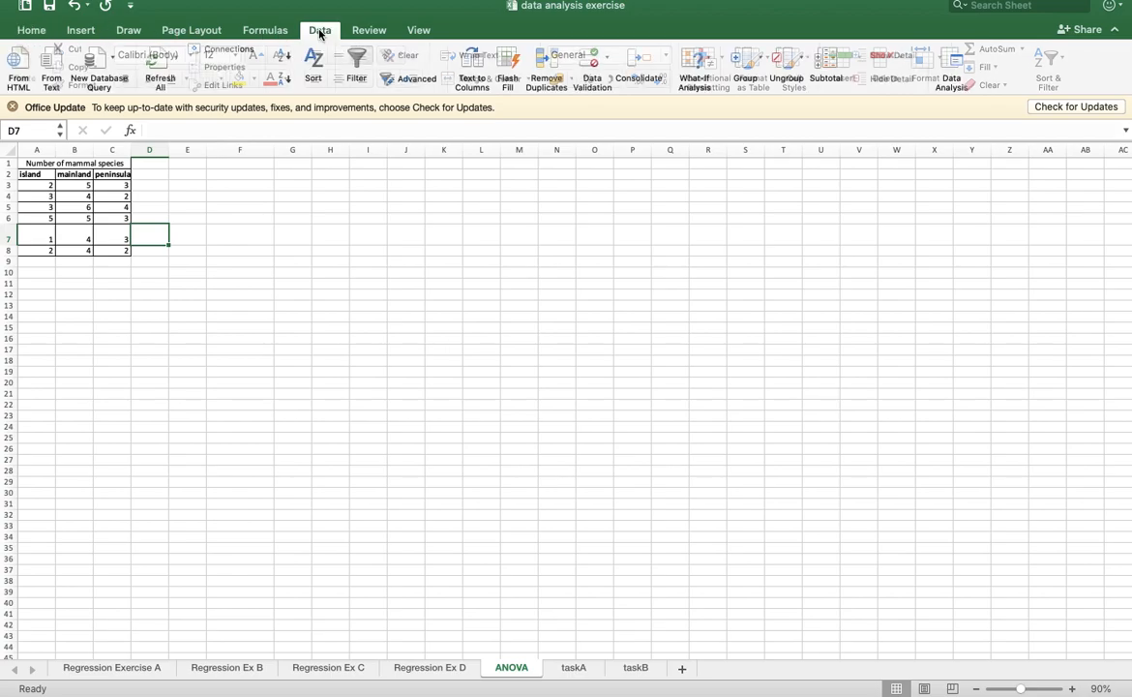
left_click(958, 66)
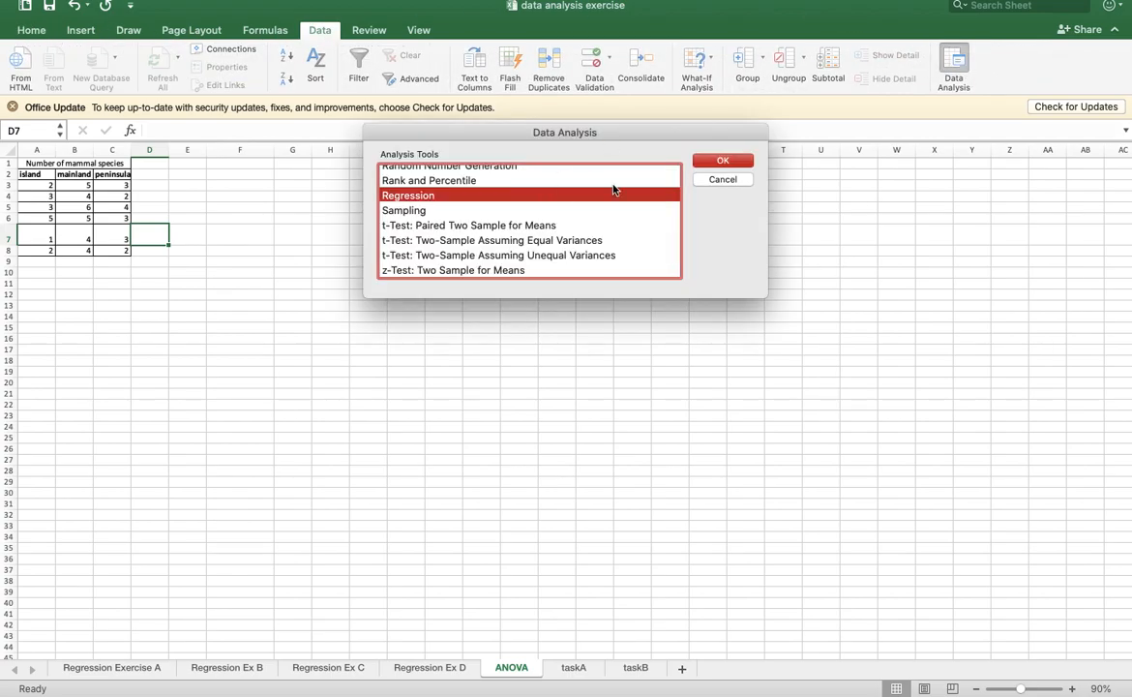
scroll(581, 184, "up", 5)
left_click(444, 174)
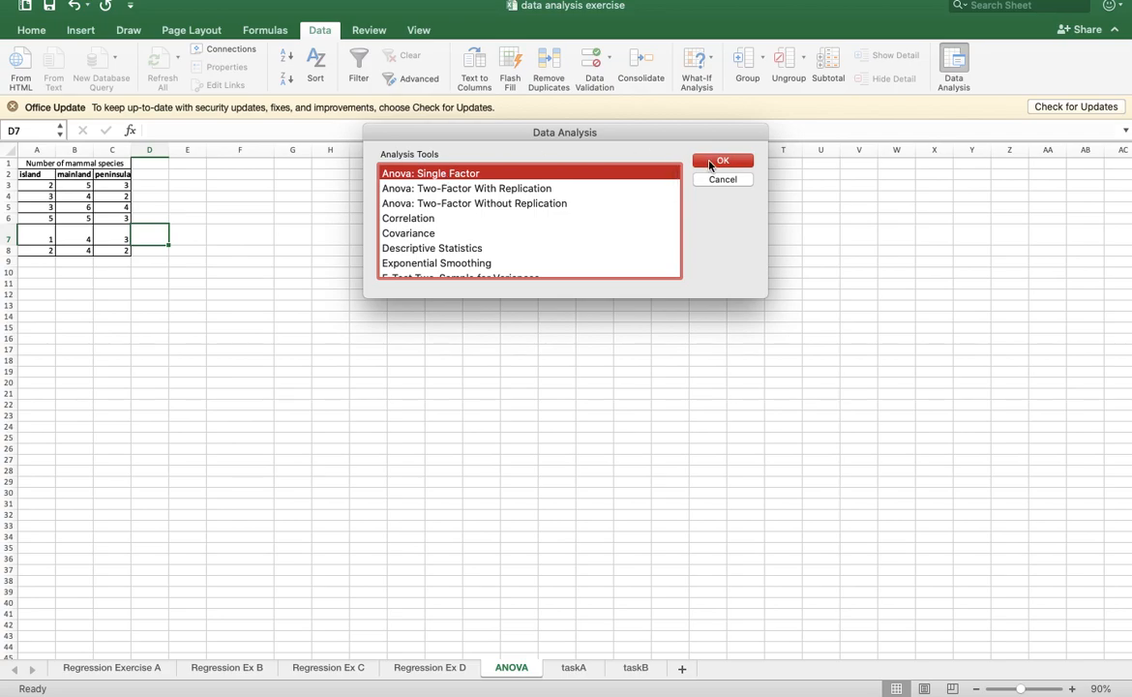
left_click(714, 162)
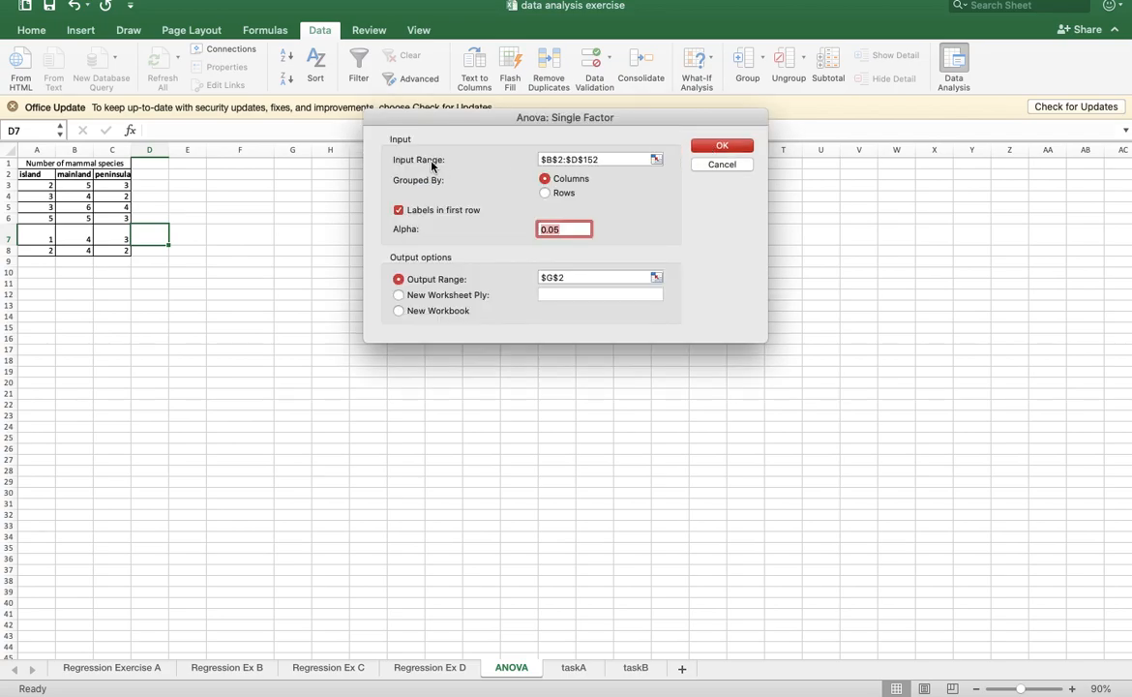
left_click(656, 159)
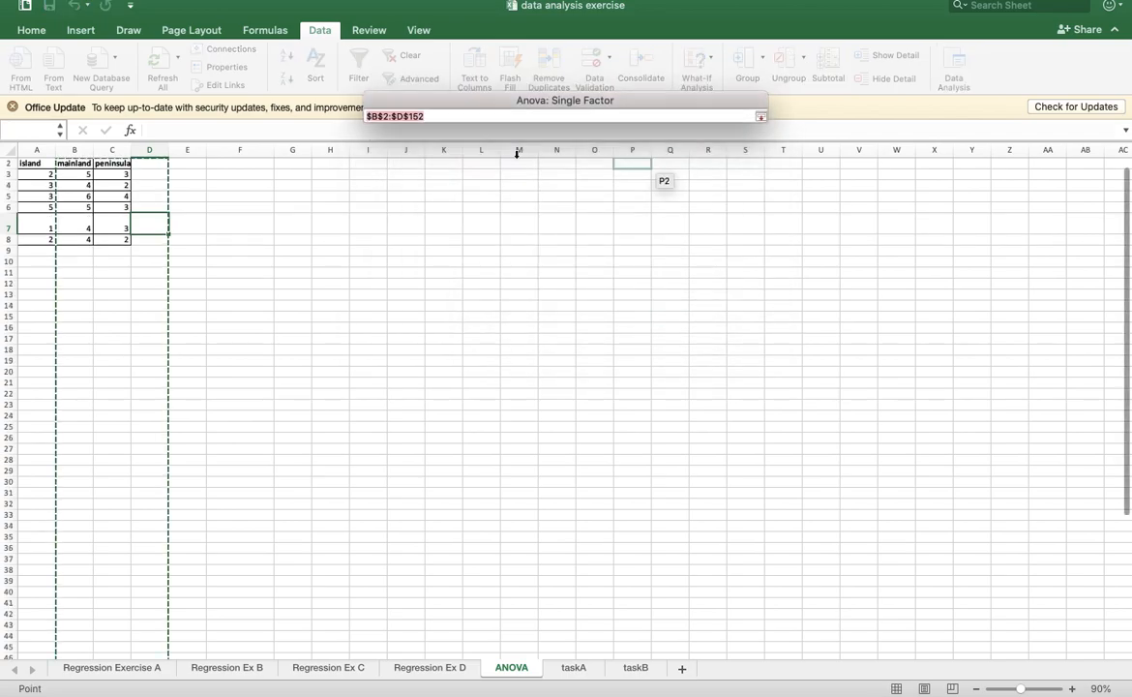
left_click_drag(29, 164, 112, 240)
scroll(113, 244, "up", 1)
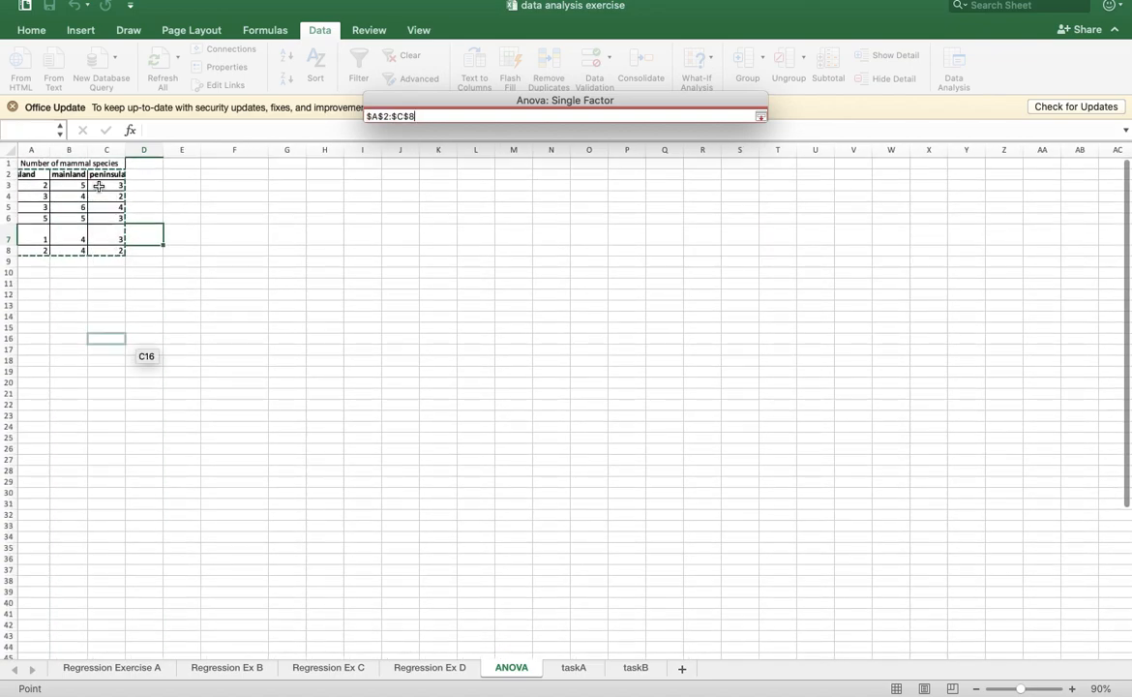
scroll(116, 183, "left", 1)
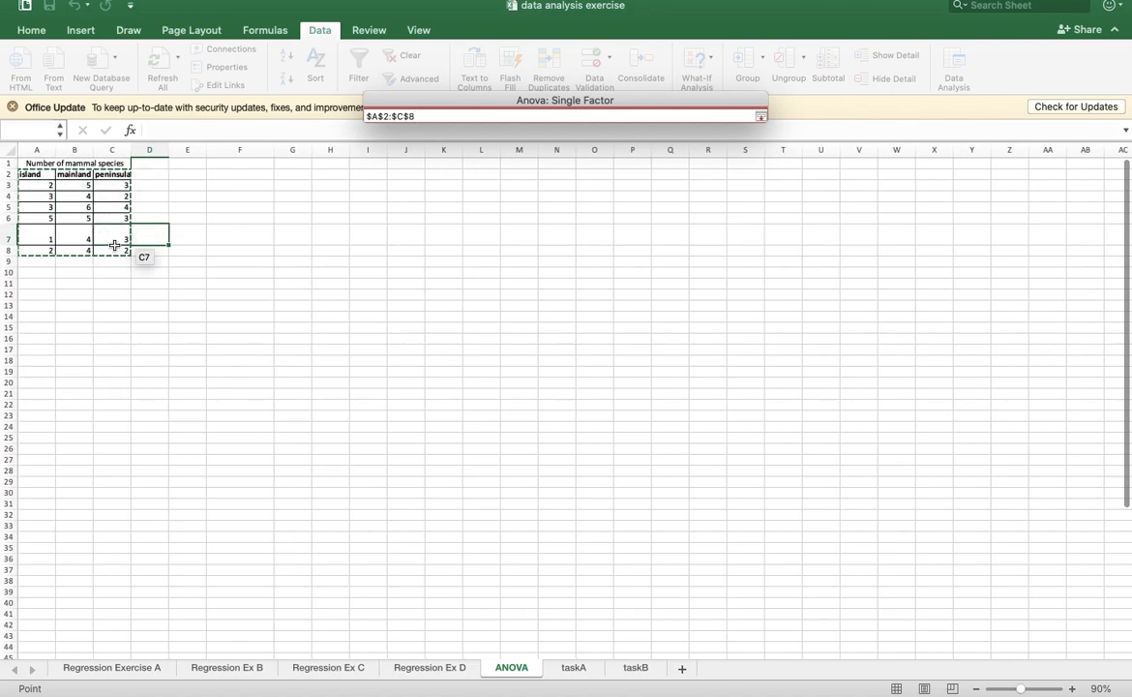
left_click(761, 117)
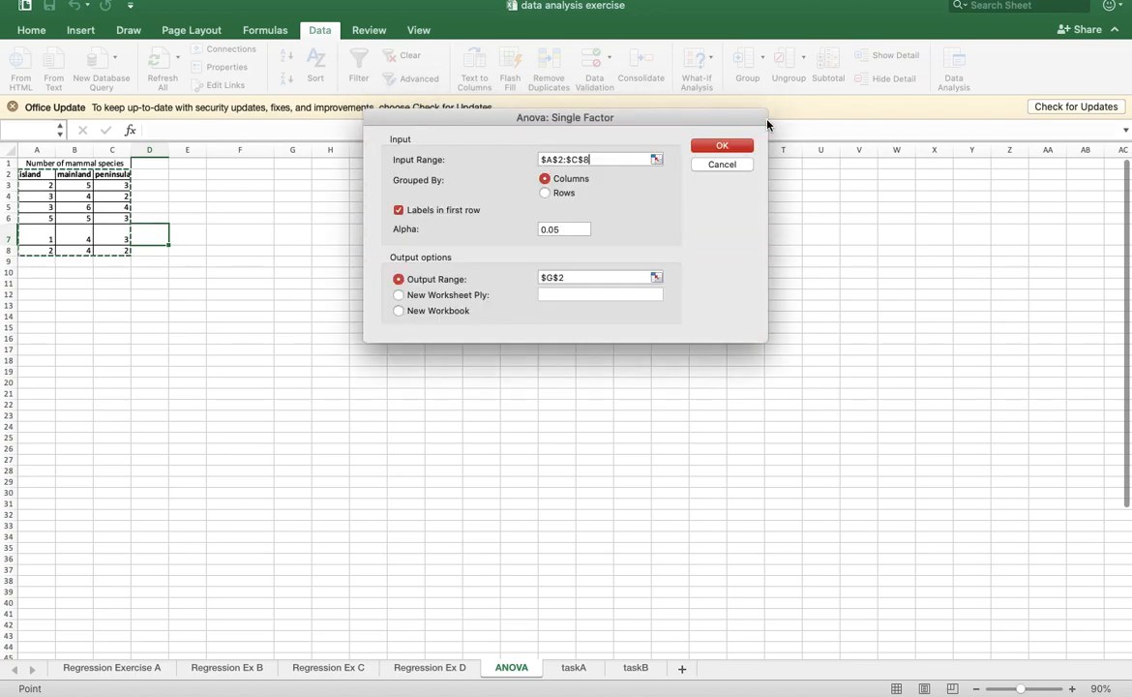
- Run the single-factor ANOVA with labels in the first row and the output range starting at A11
left_click(398, 210)
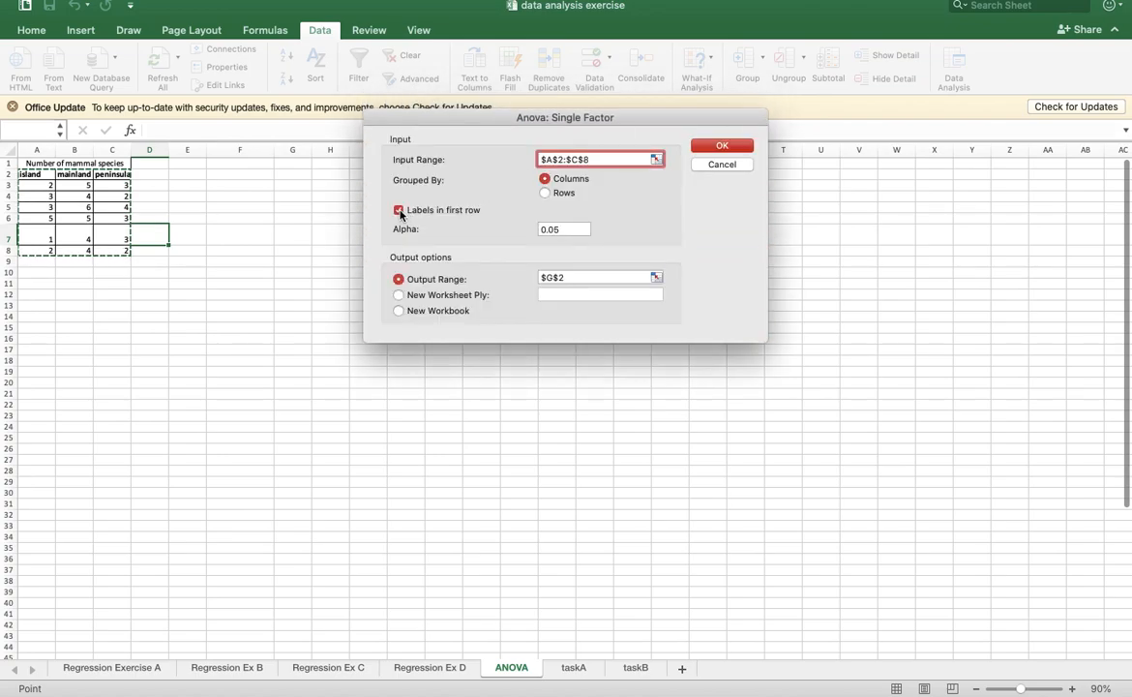
left_click(656, 278)
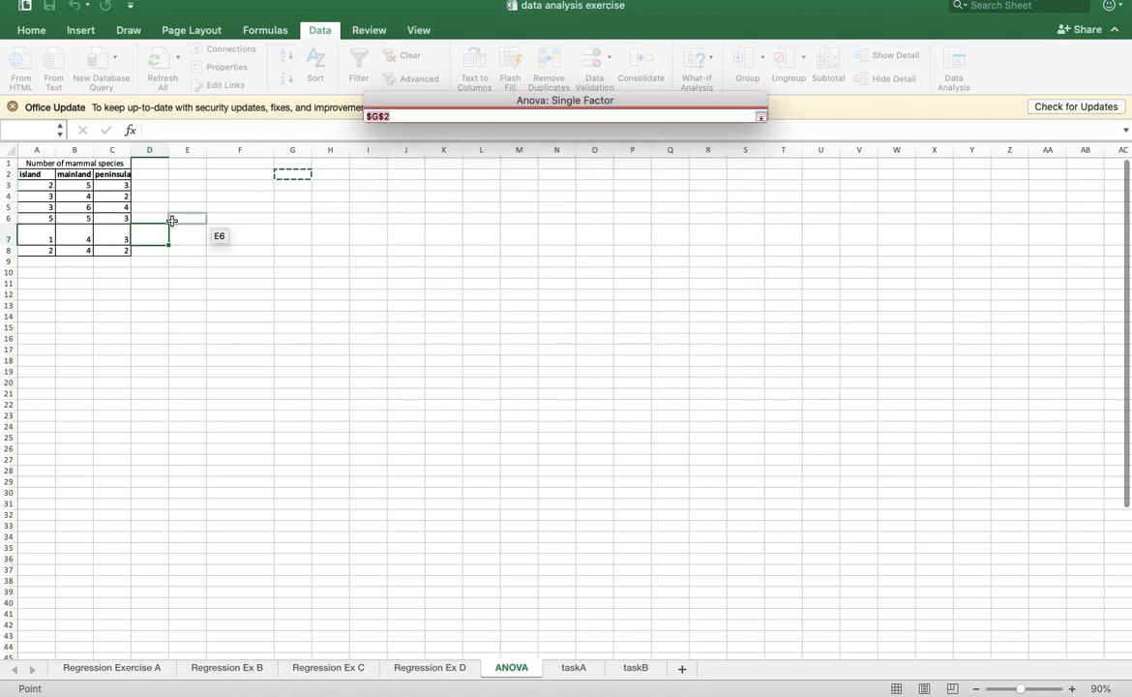
left_click(37, 283)
left_click(761, 117)
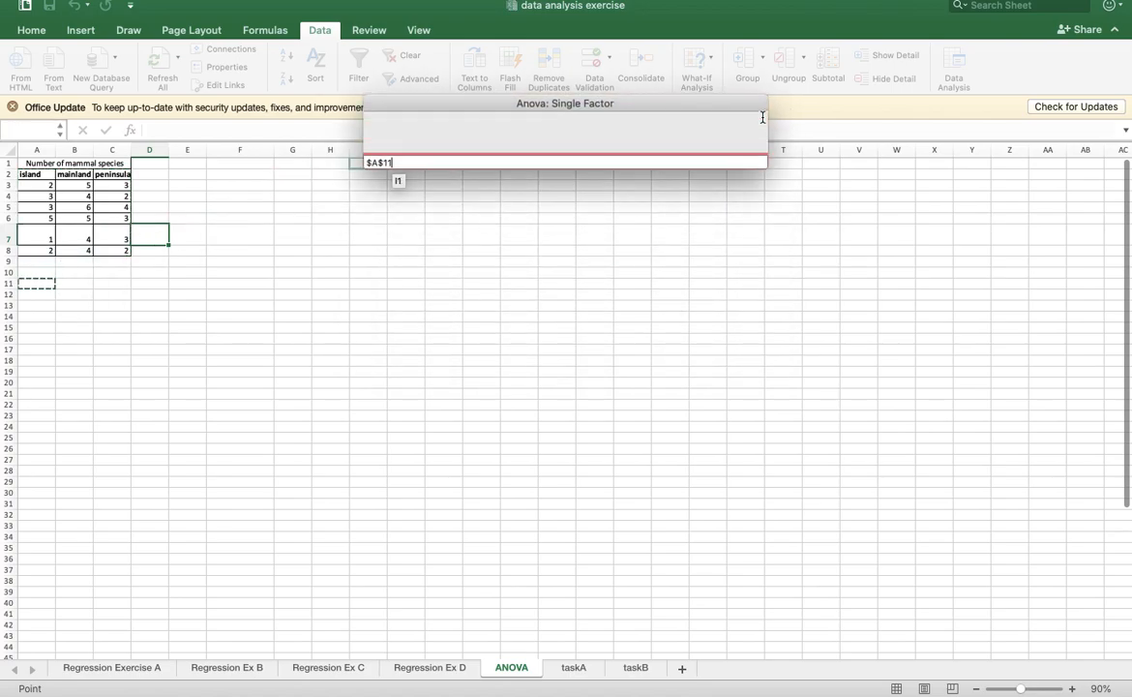
left_click(740, 145)
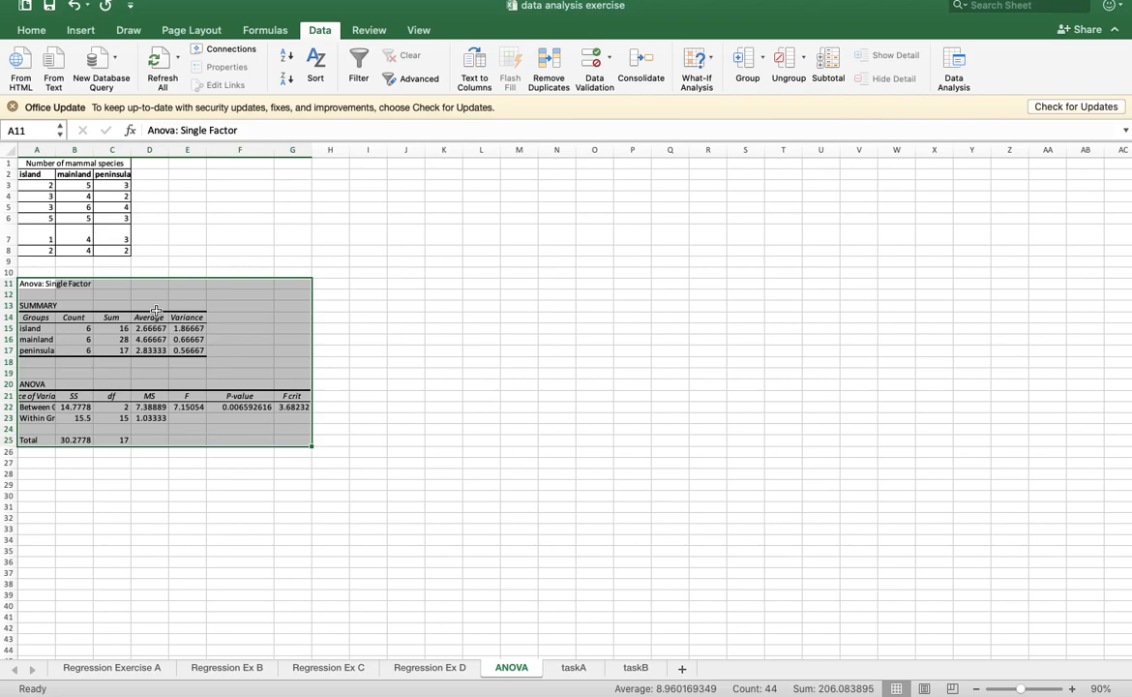
- Fill the P-value heading and its value in F21:F22 of the ANOVA table with yellow
left_click(292, 372)
left_click_drag(240, 396, 240, 406)
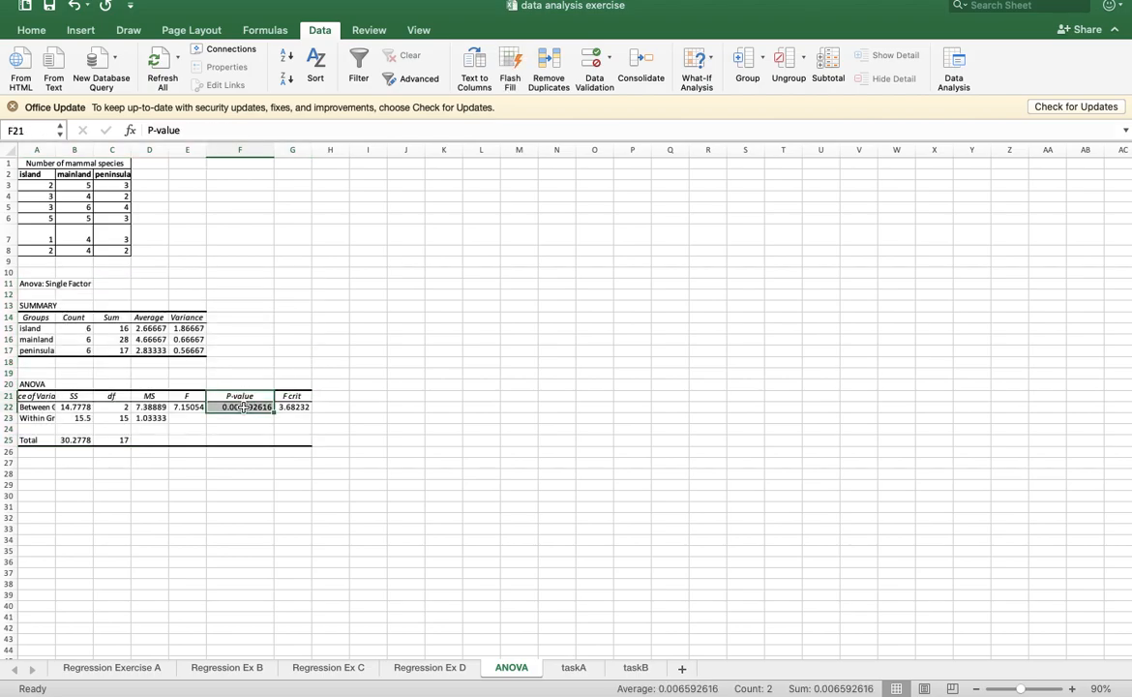
left_click(30, 31)
left_click(238, 79)
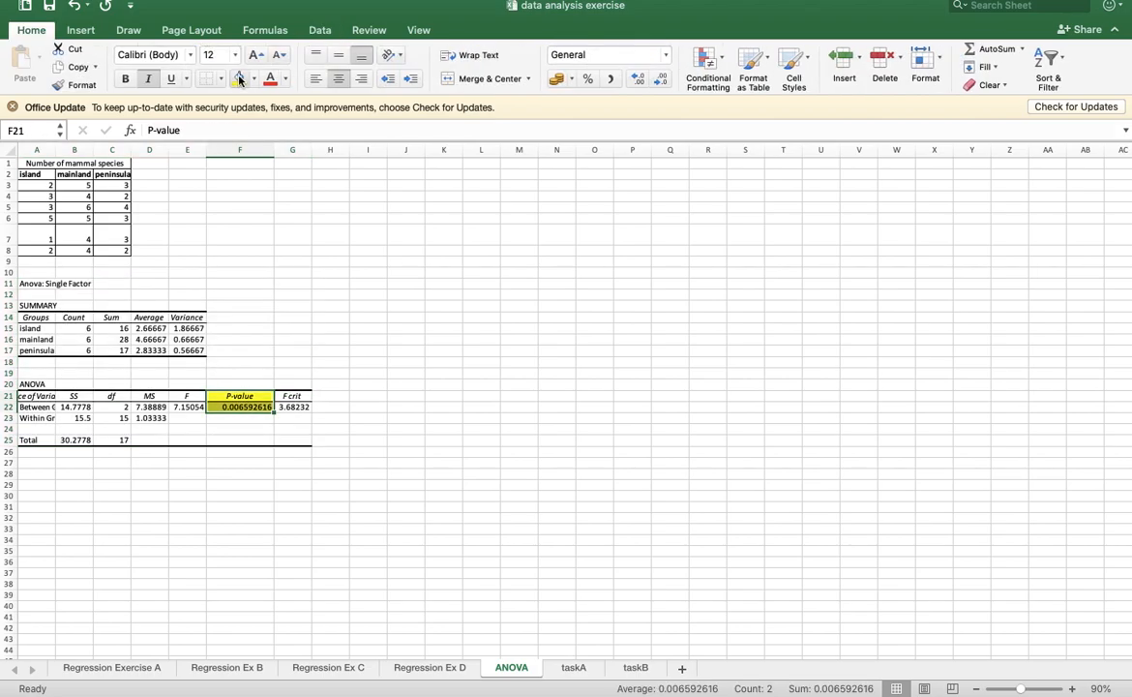
- Enter in I7 "IF Pvalue is less than 0.05, there is a significant difference between the number of mammal species in the 3 different areas."
left_click(367, 240)
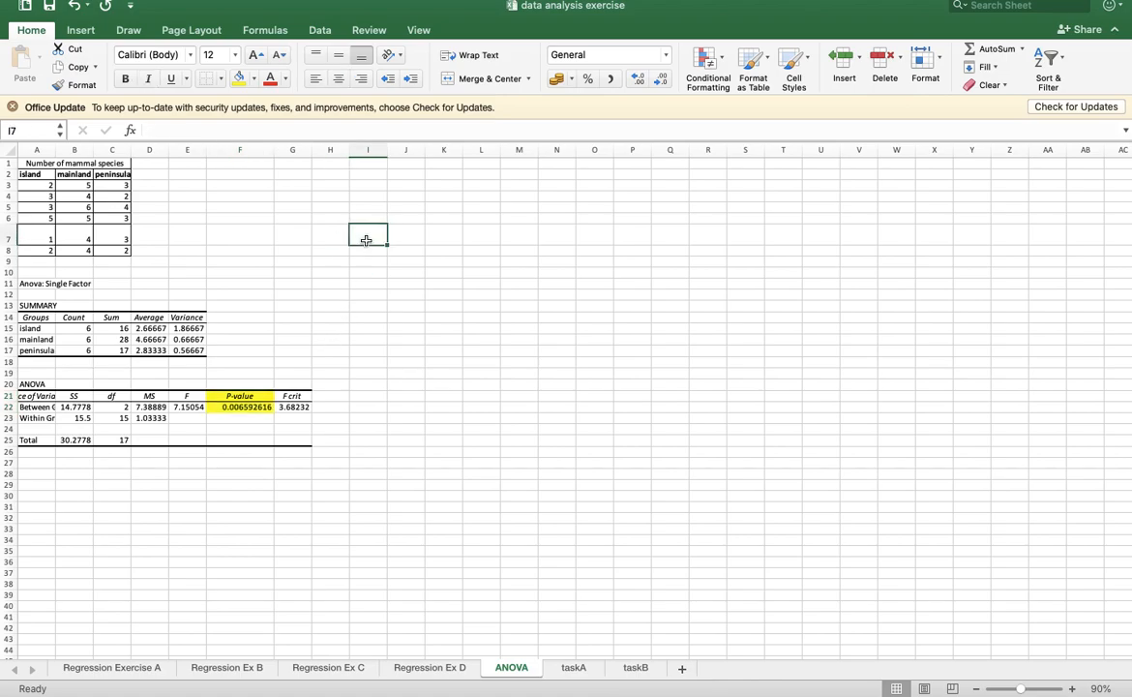
type("IF Pvalue is less than 0.")
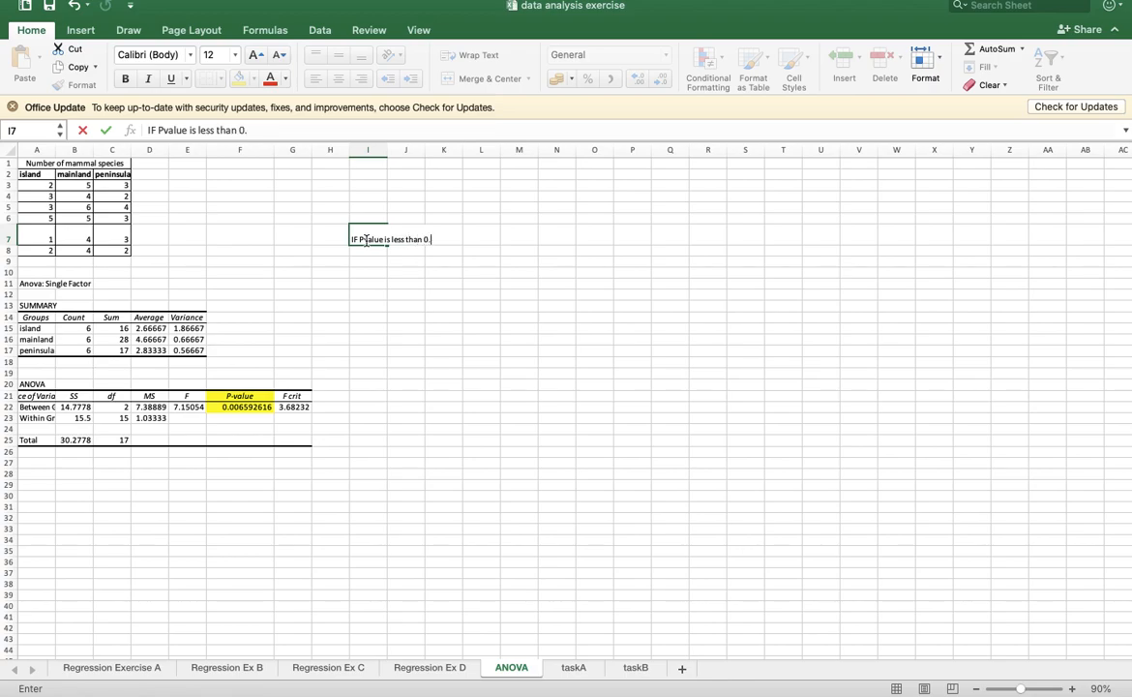
type("05, there is a s")
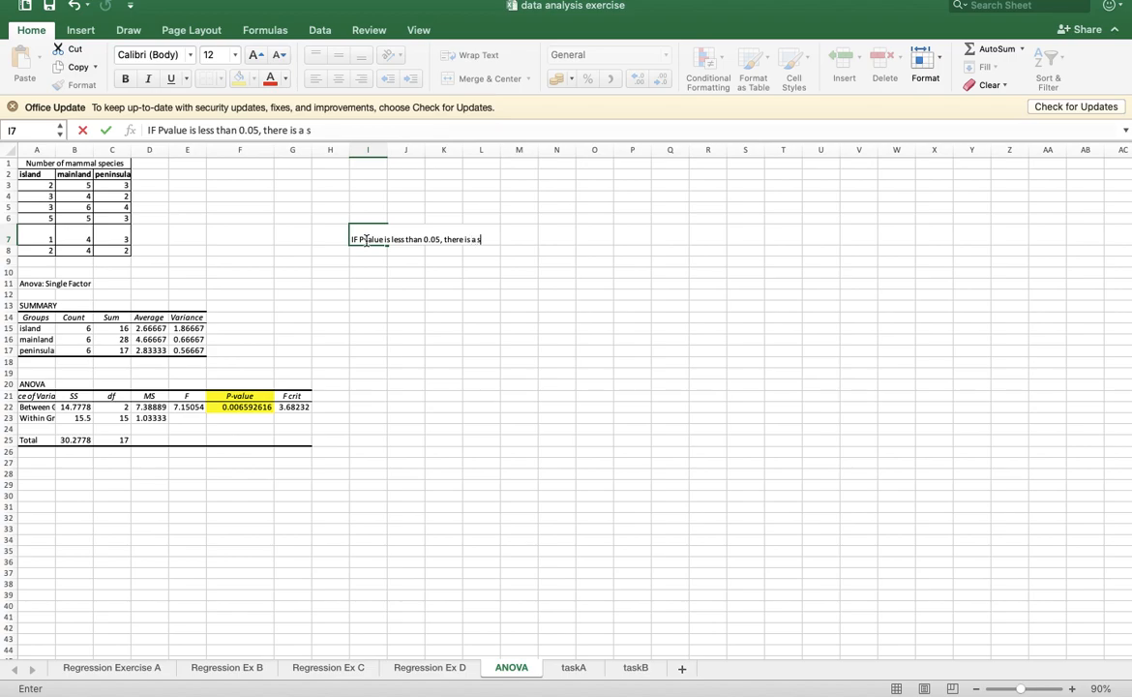
type("ignificant difference between ")
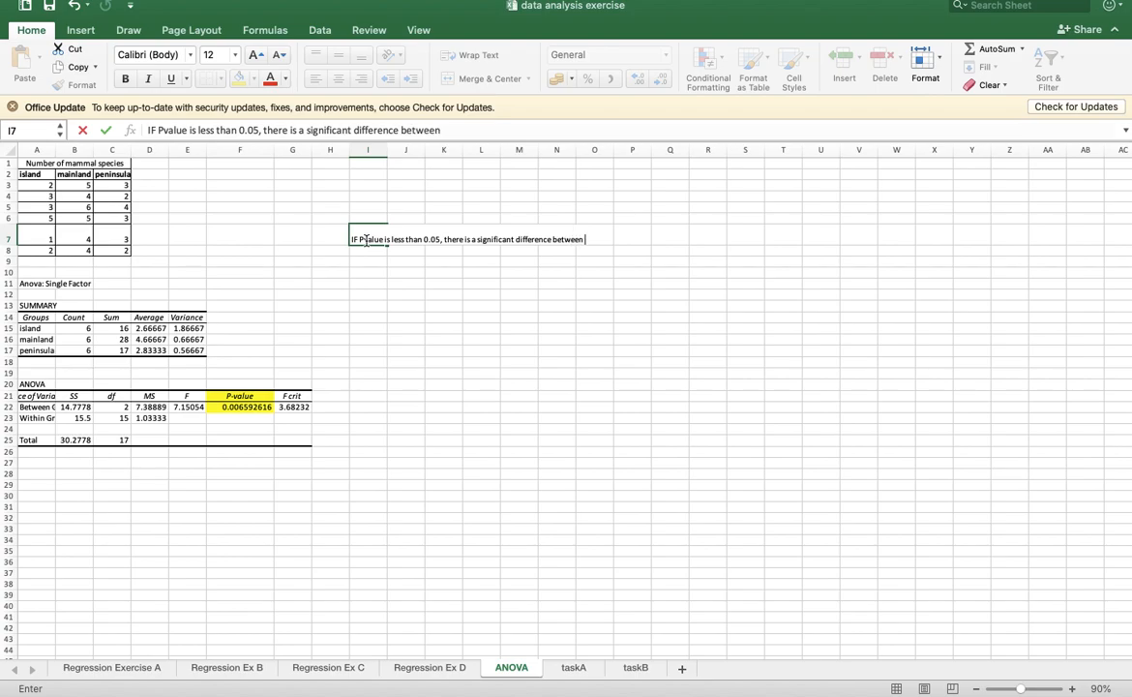
type("the number of")
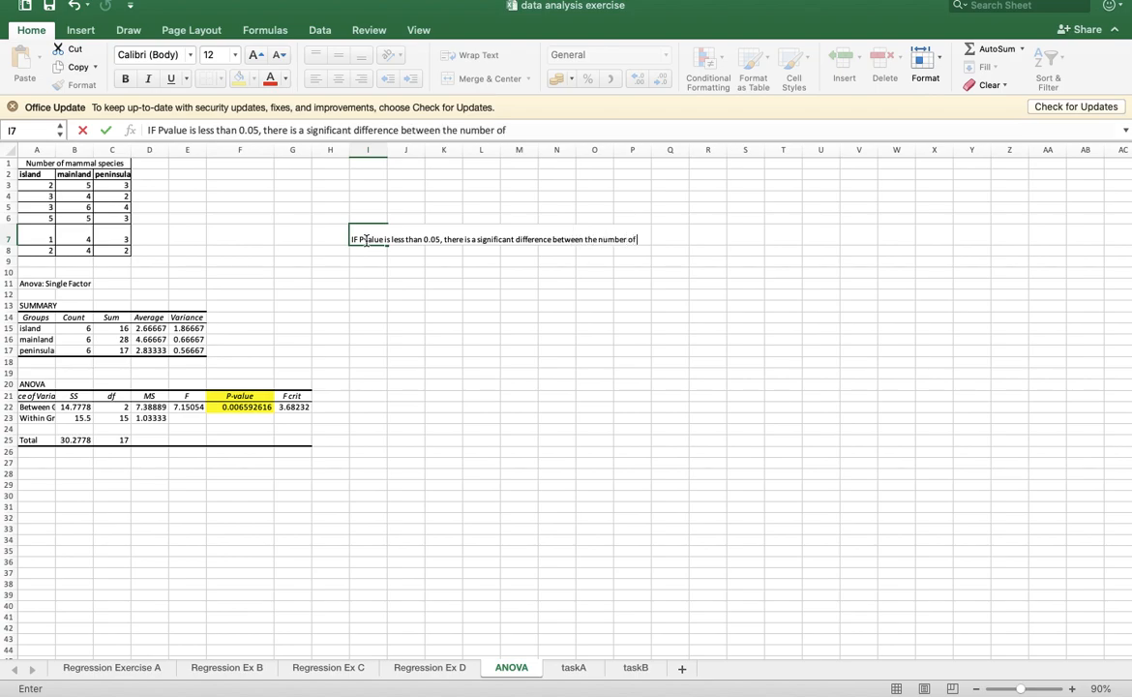
type(" mammal specie")
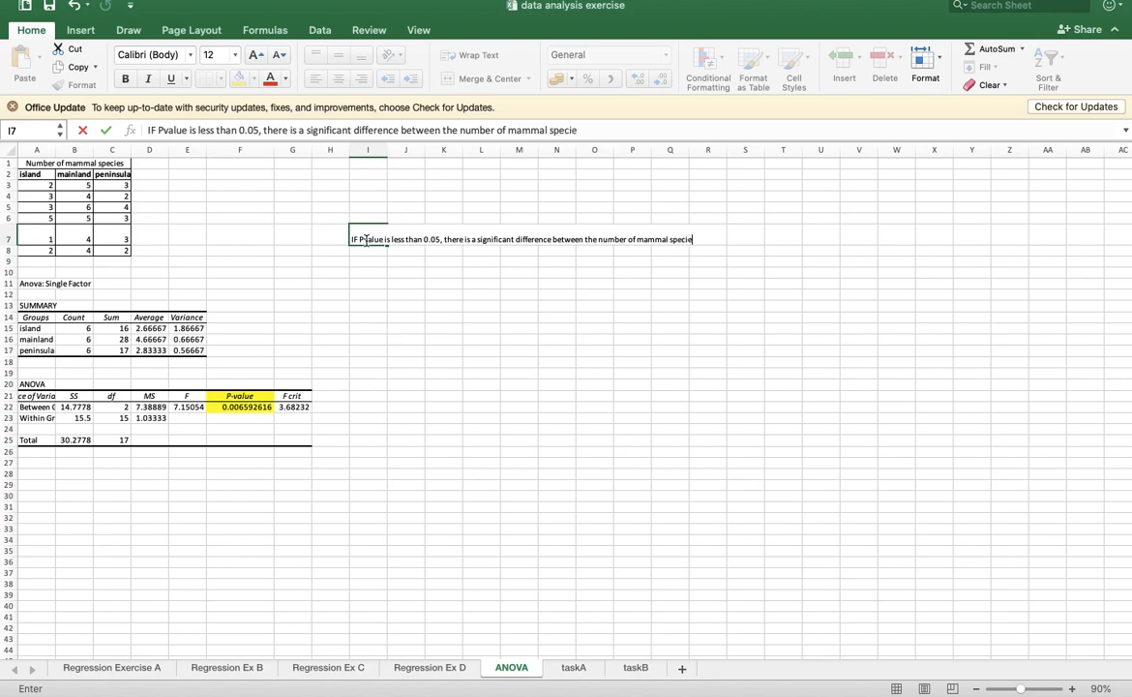
type("s in the 3 different a")
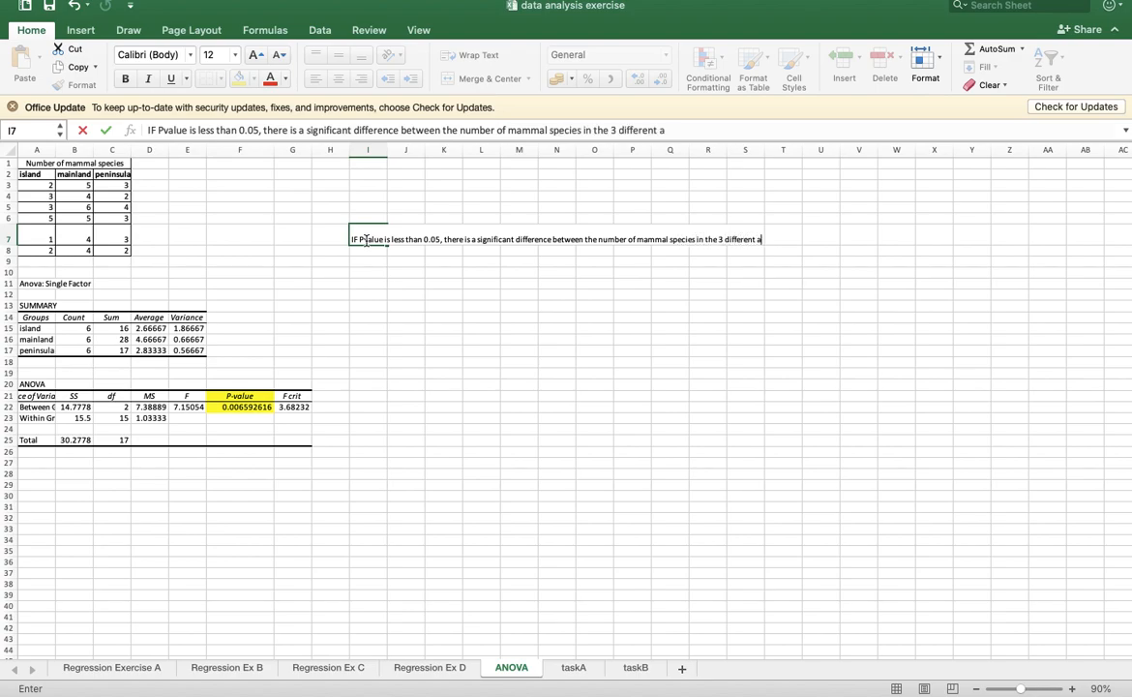
type("reas.")
key("Return")
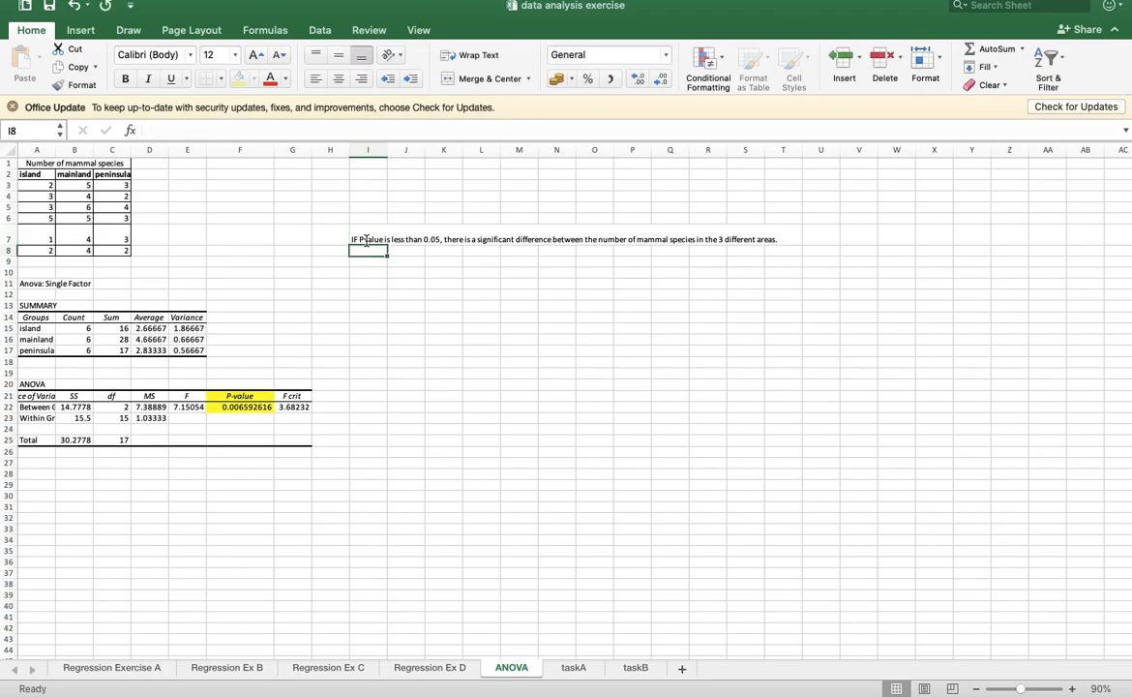
- Enter in I8 "If Pvalue is more than 0.05, there is NO significant difference between the number of mammal species in the 3 different areas."
type("If")
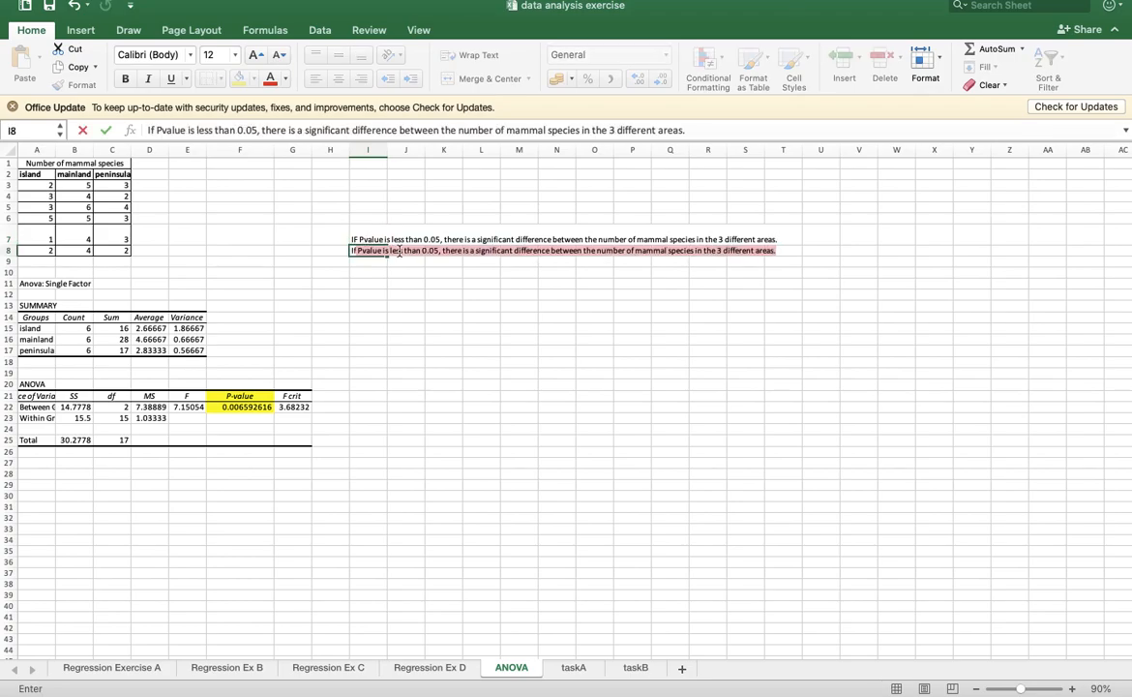
left_click(401, 251)
key("BackSpace")
key("BackSpace")
key("BackSpace")
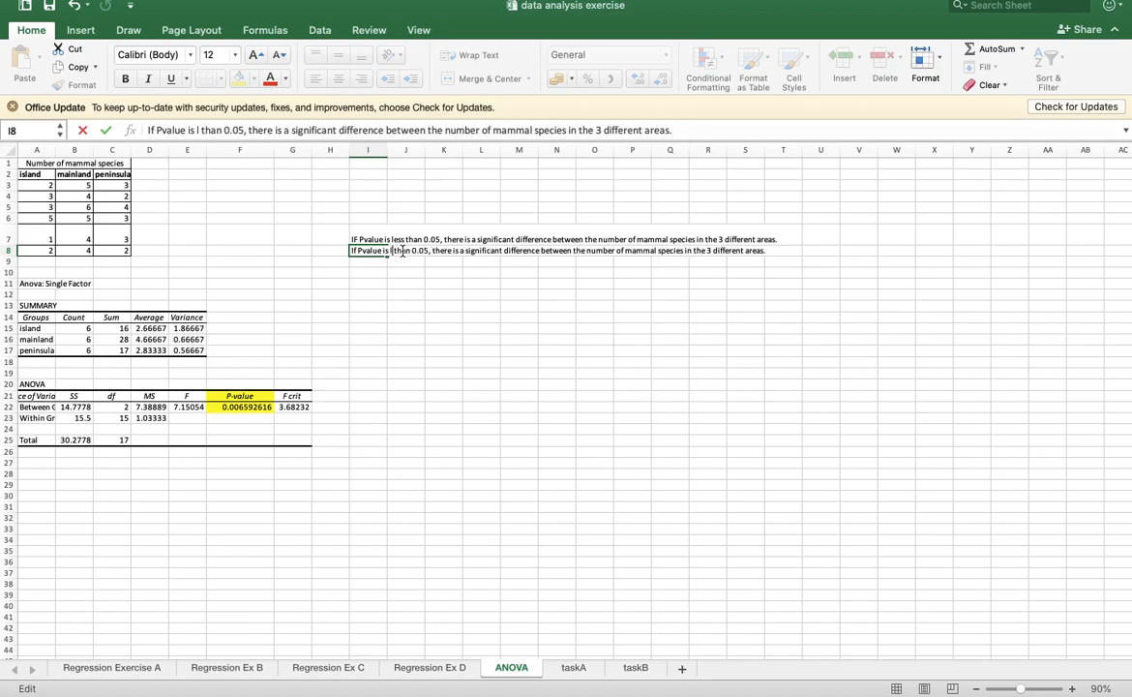
key("BackSpace")
type("more")
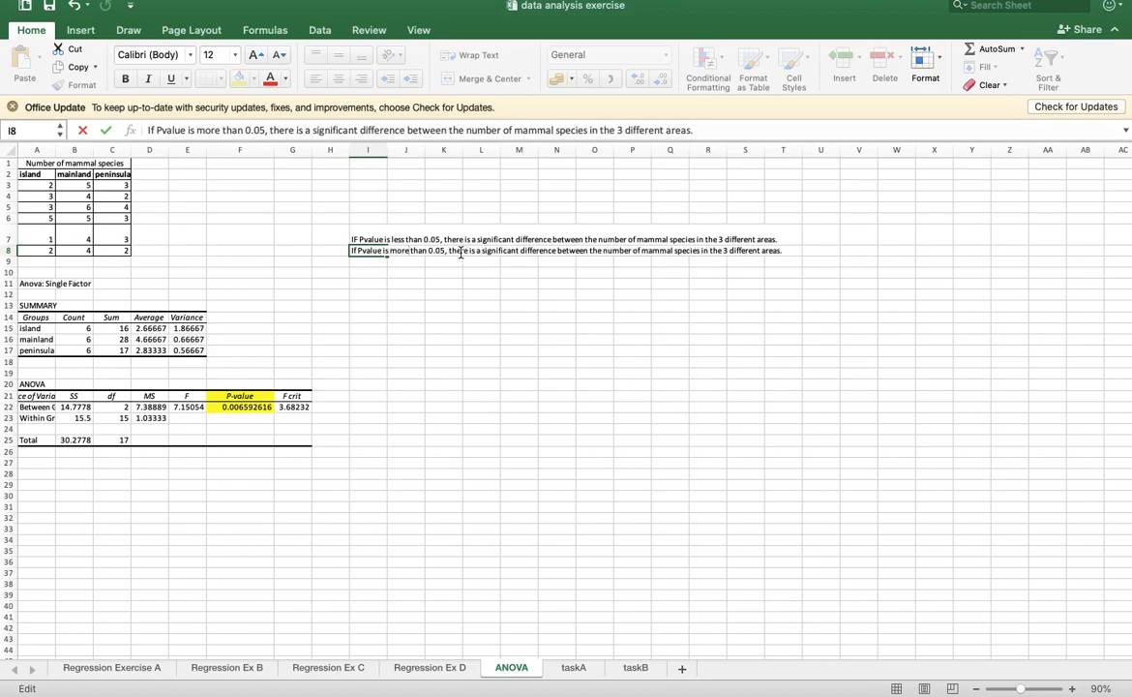
left_click(482, 251)
key("BackSpace")
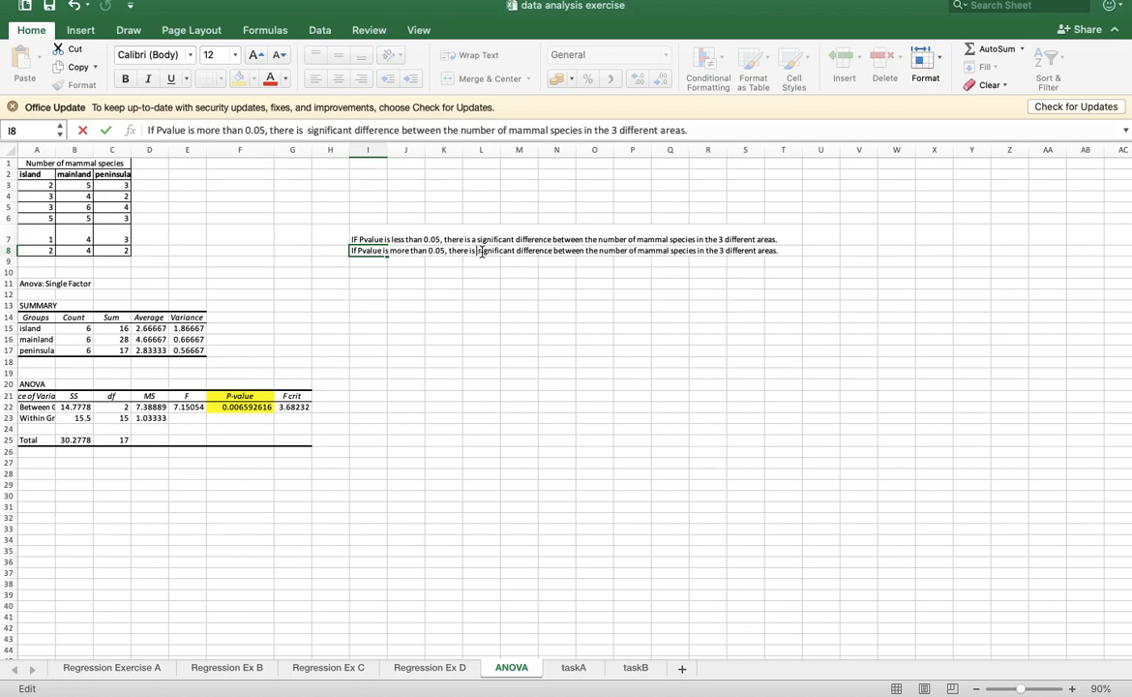
type("NO")
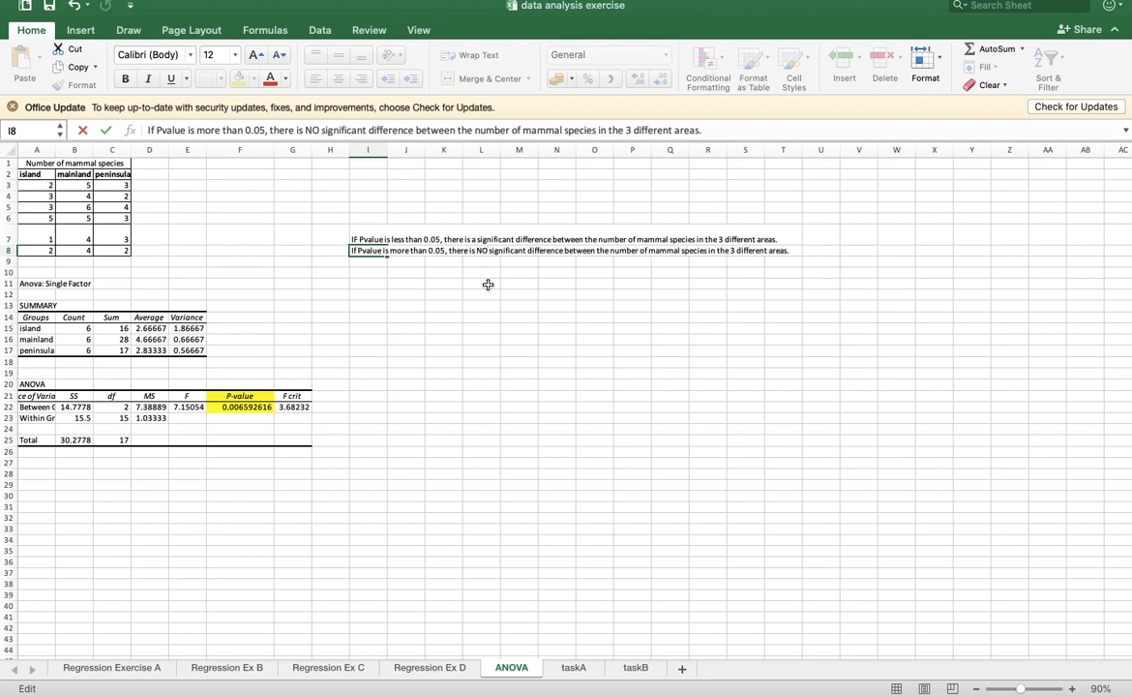
left_click(481, 282)
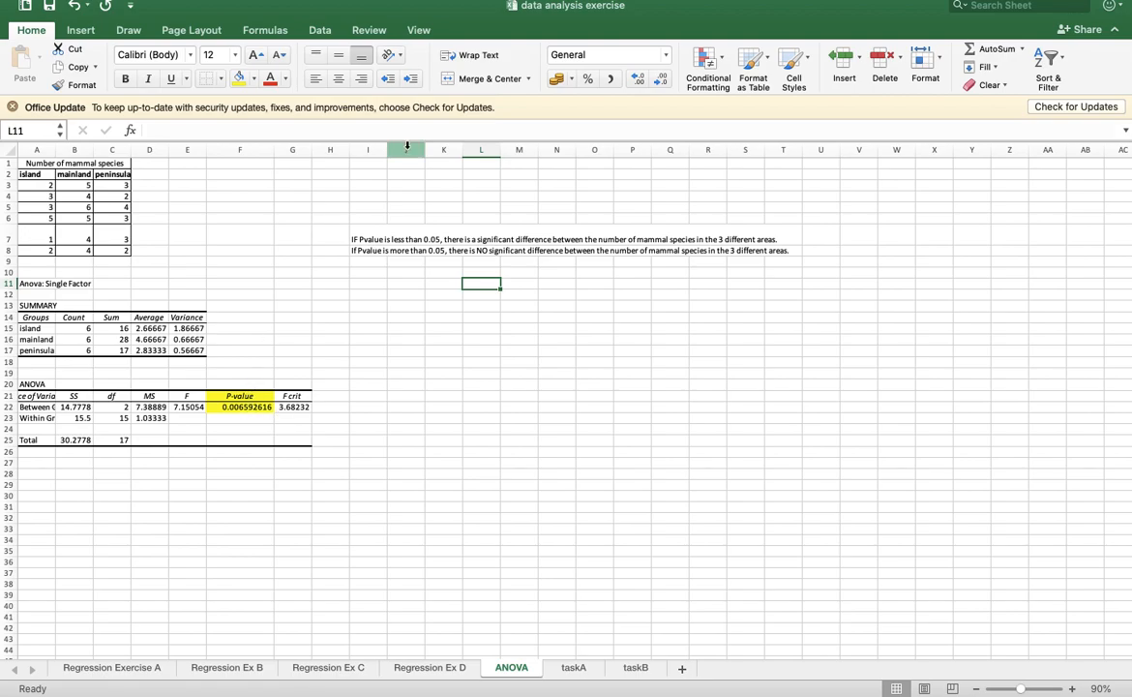
- Colour the text of the "less than 0.05" conclusion in I7 red
left_click(365, 234)
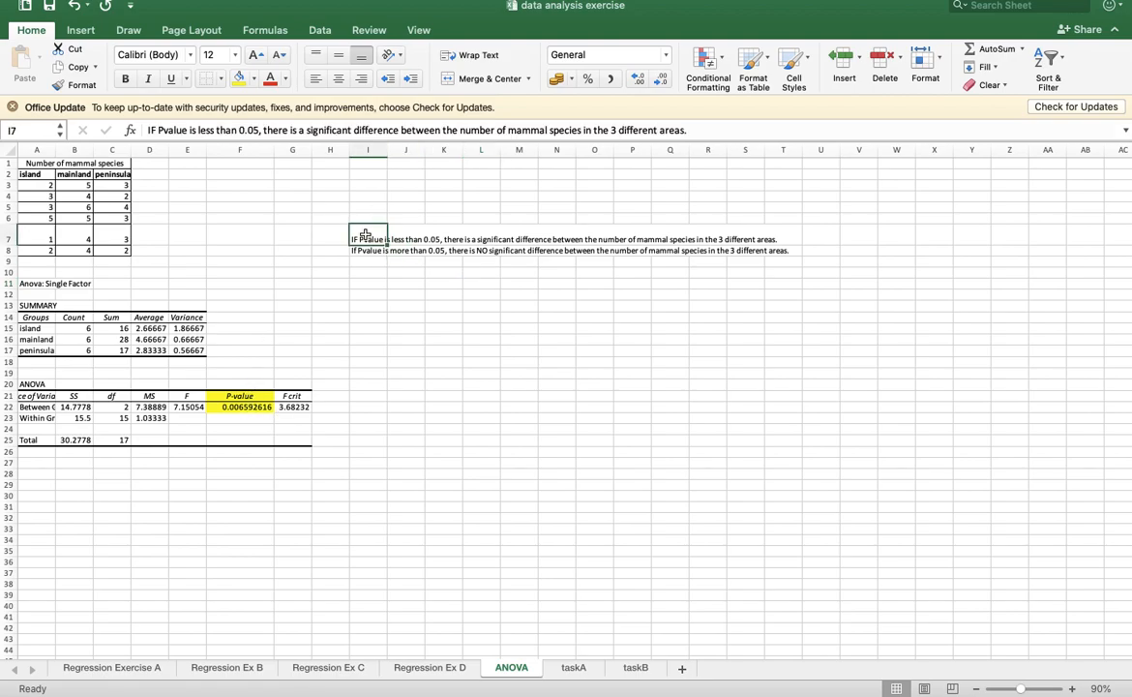
left_click(271, 78)
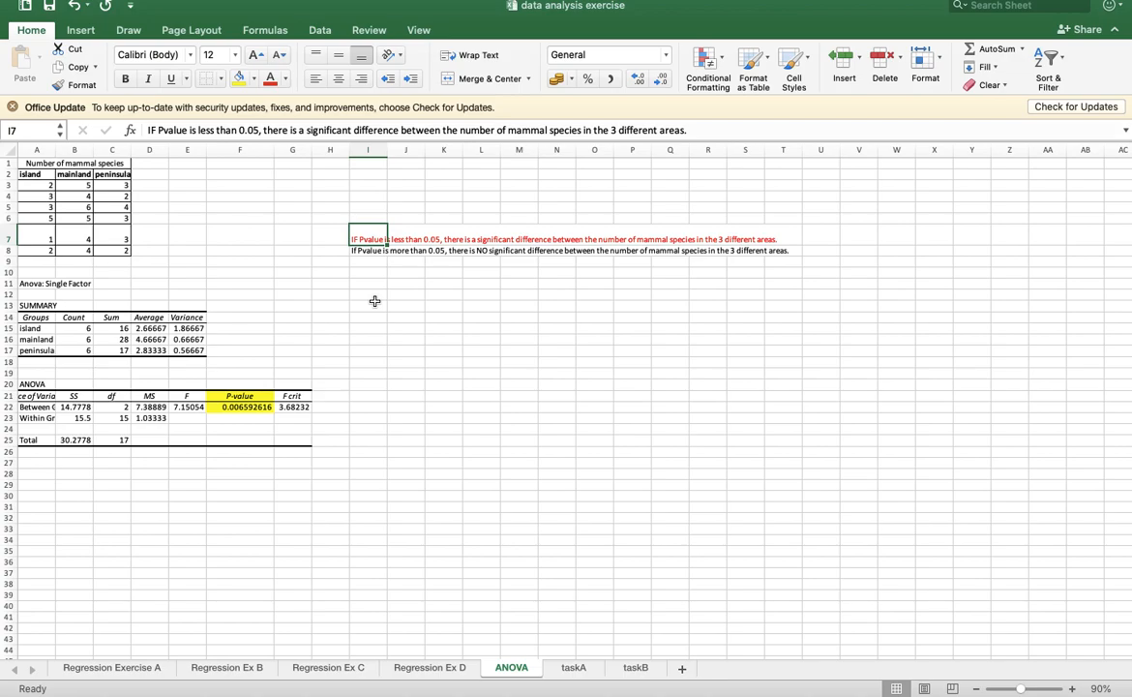
- Enter the row label "Average number of mammals" in J15
left_click(412, 307)
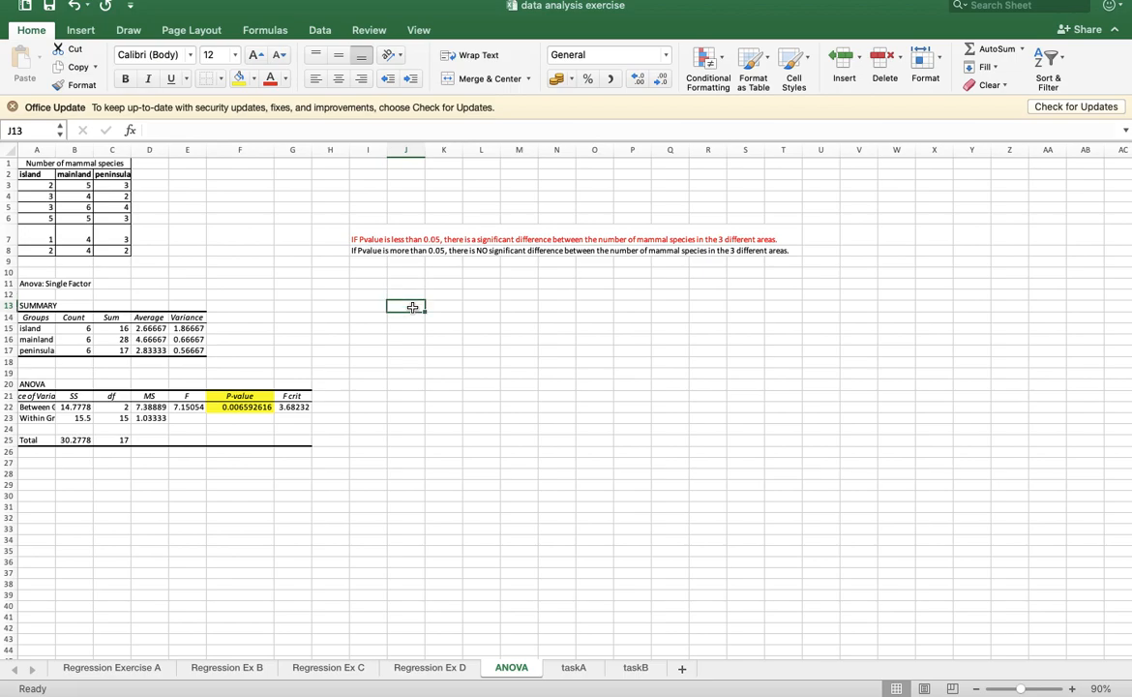
key("Return")
key("Return")
type("Average number of mm")
key("BackSpace")
type("ammals")
- Enter the column headings "Island", "Mainland" and "Peninsula" in K14:M14
key("Tab")
key("Up")
type("Island")
key("Tab")
type("Mainland")
key("Tab")
type("Peninsula")
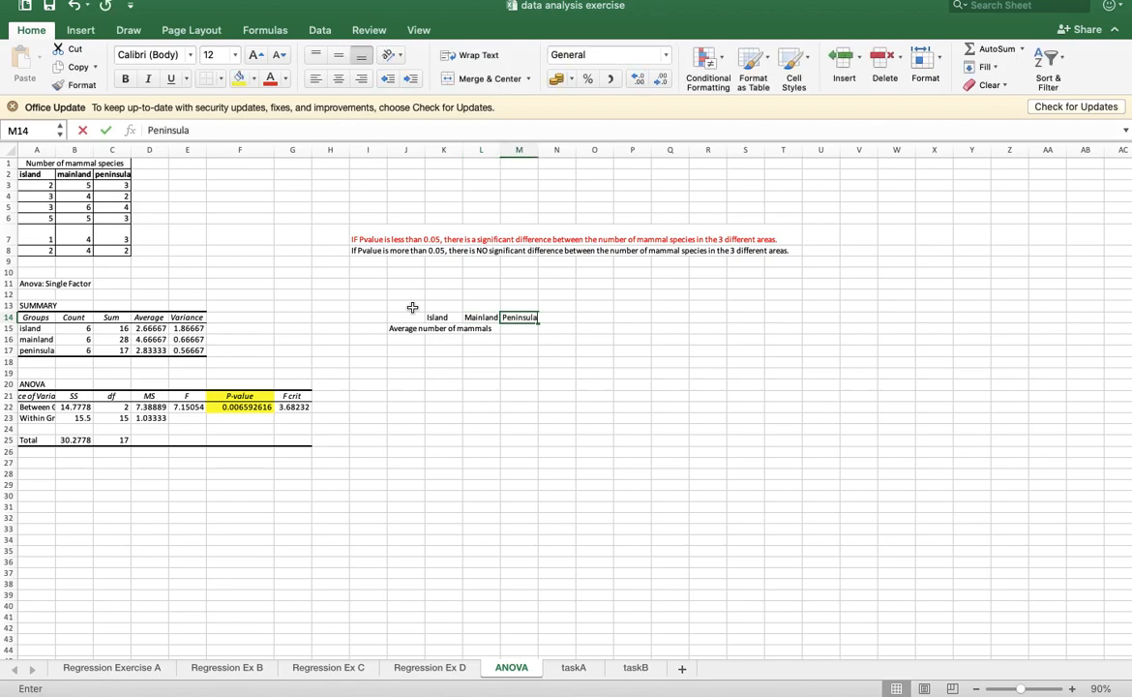
key("Return")
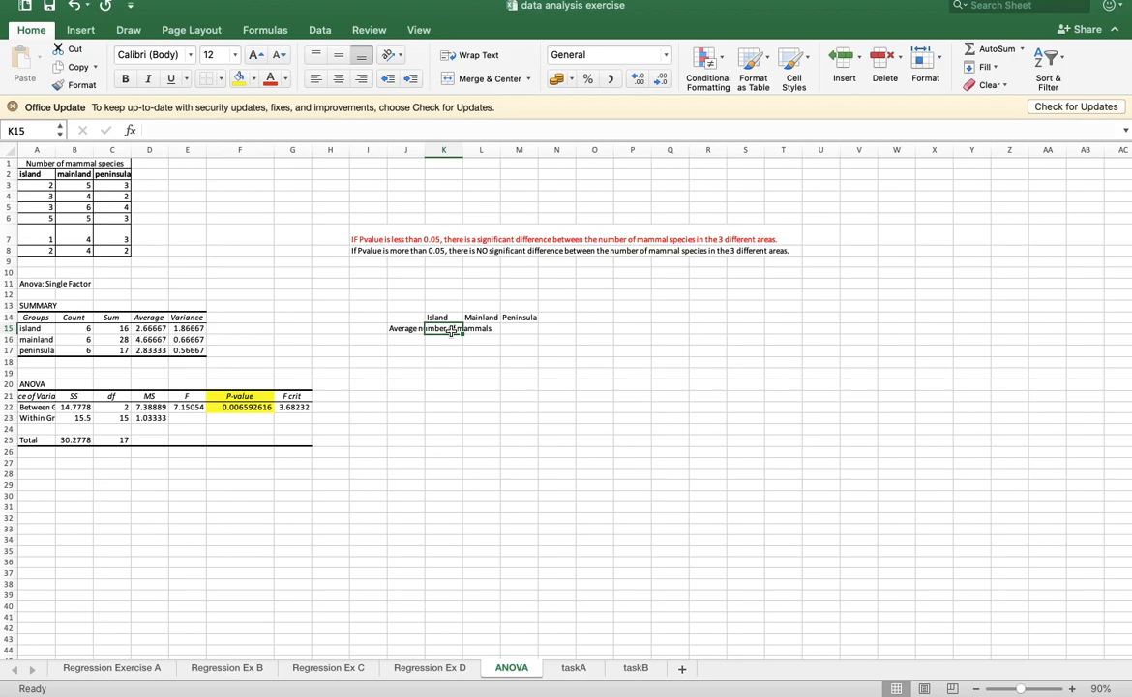
- Copy the island average from D15 of the summary table into K15
left_click_drag(149, 315, 150, 351)
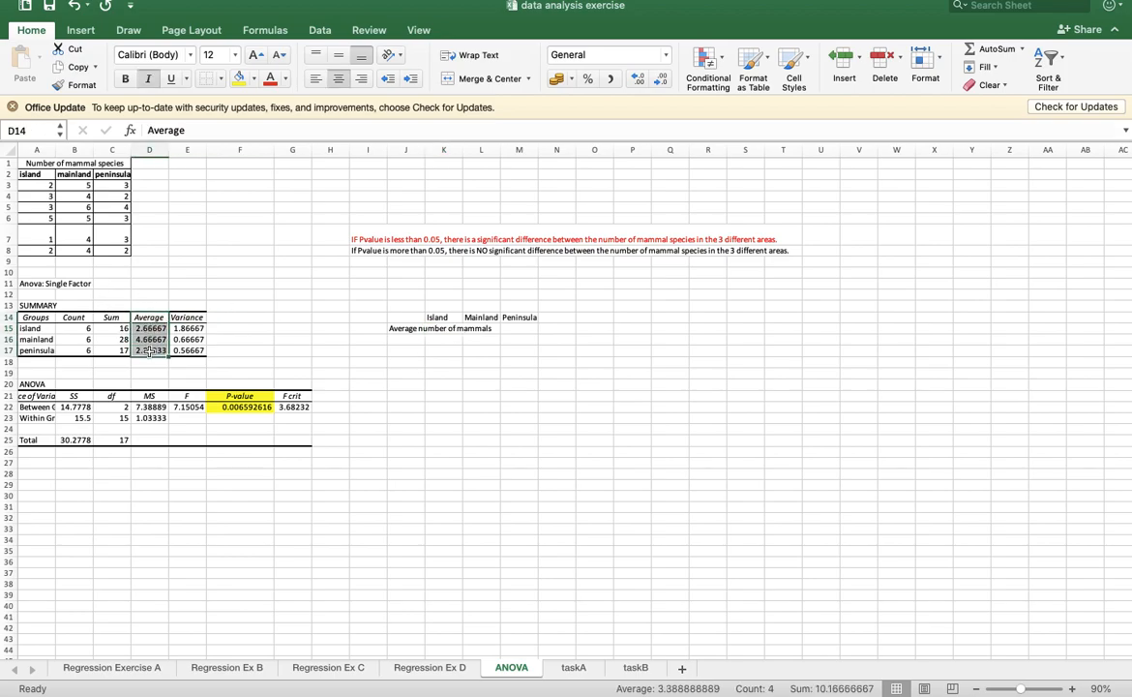
left_click(152, 328)
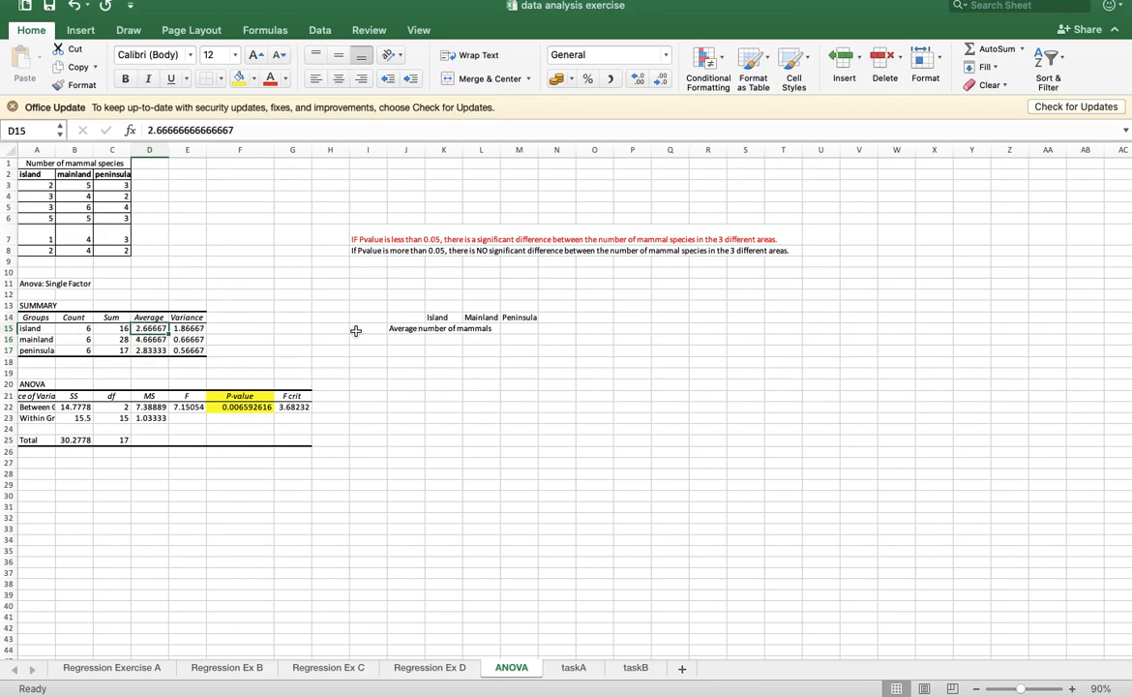
key("super+c")
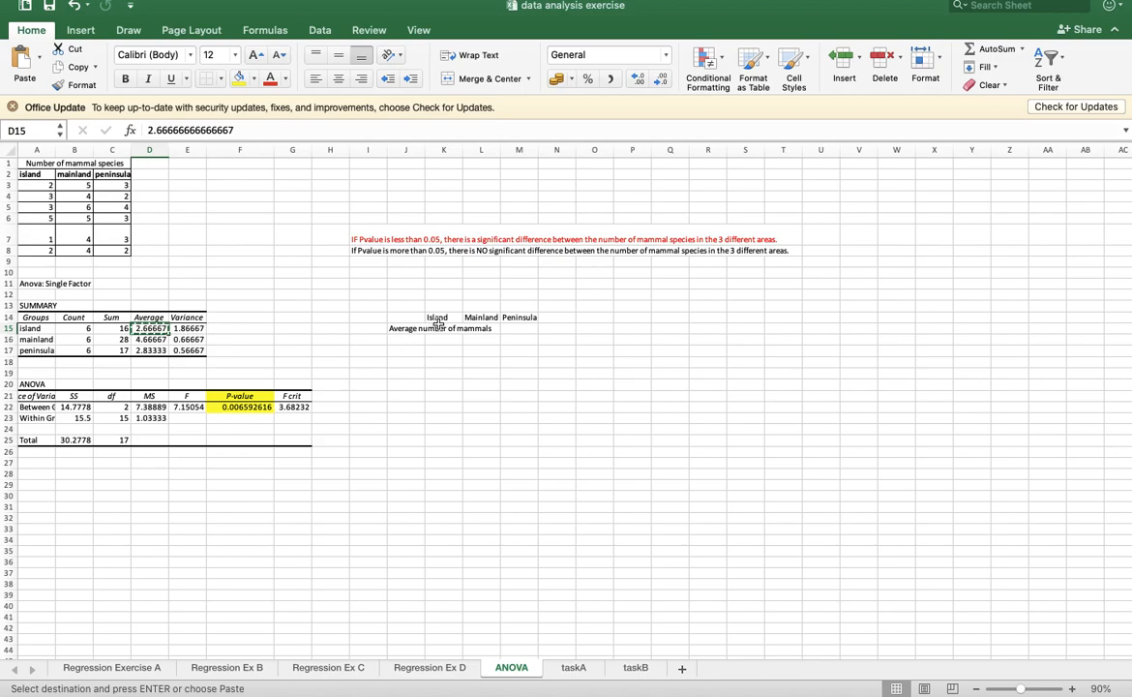
left_click(443, 328)
key("super+v")
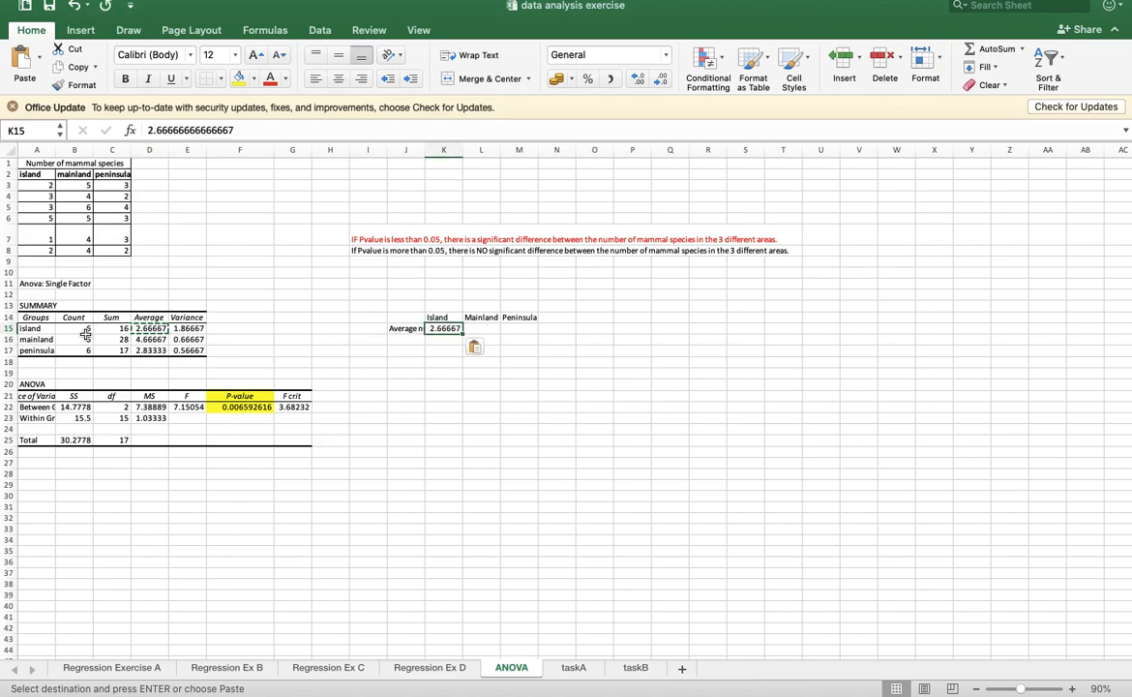
- Copy the mainland average from D16 into L15 and the peninsula average from D17 into M15
left_click(152, 338)
key("super+c")
left_click(483, 328)
key("super+v")
left_click(161, 350)
key("super+c")
left_click(516, 328)
key("super+v")
left_click(488, 384)
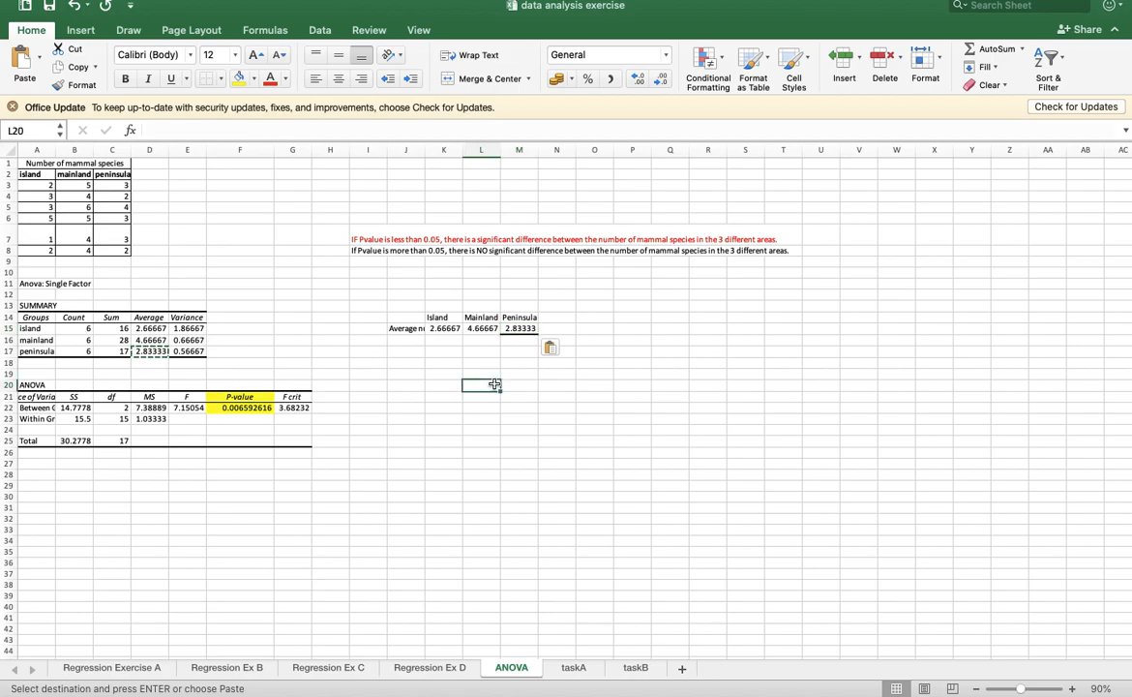
- Insert a clustered column chart of J14:M15 and place it, enlarged, over about P7:Y25
left_click_drag(402, 319, 516, 331)
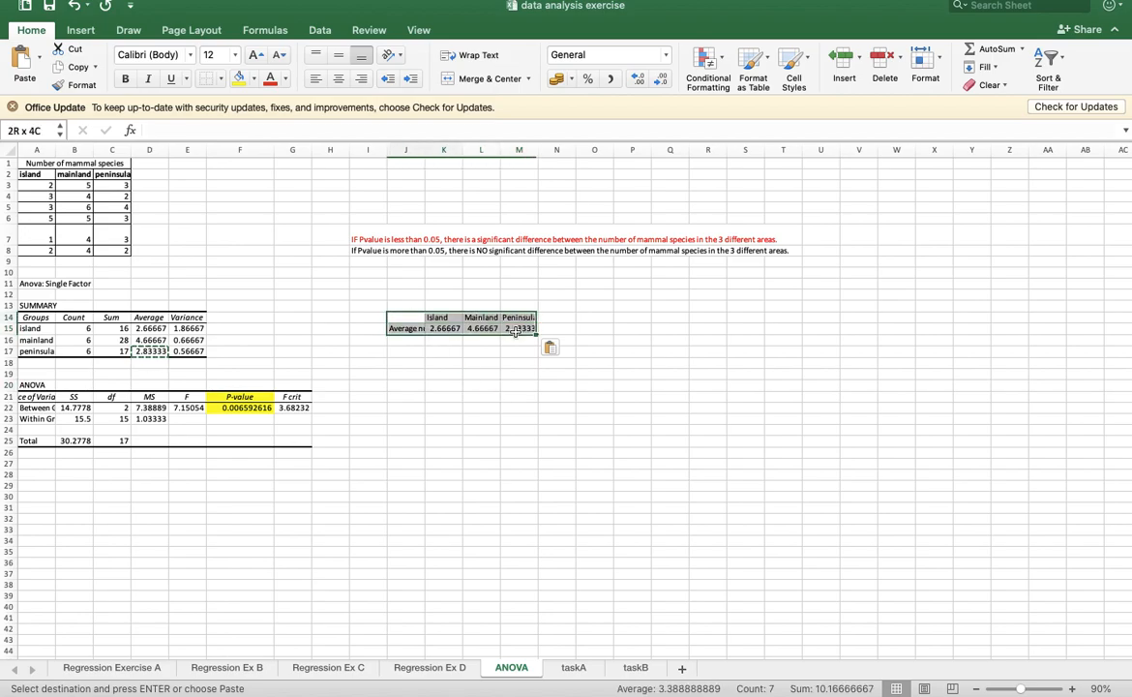
left_click(81, 30)
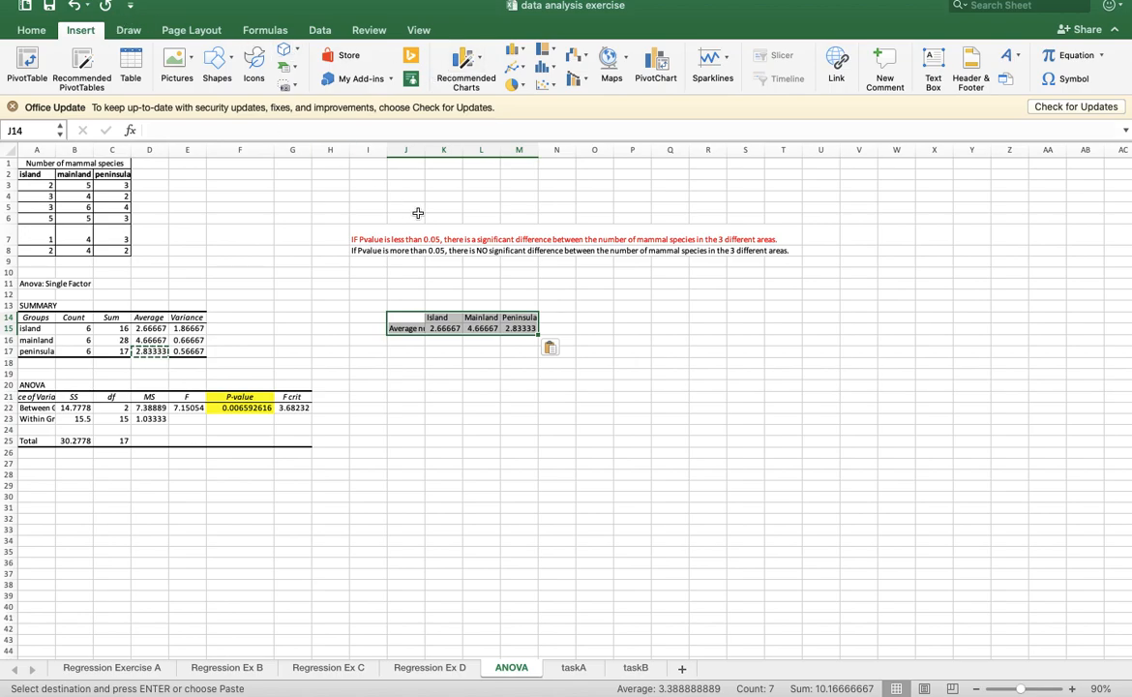
left_click(512, 50)
left_click(538, 122)
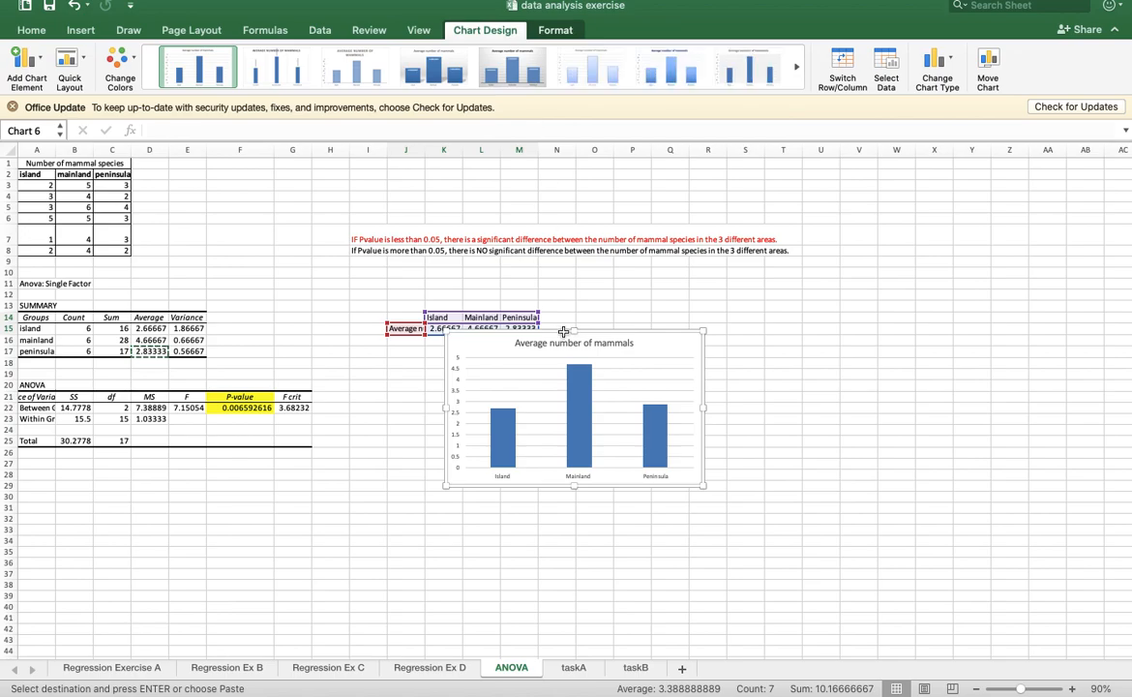
left_click_drag(668, 331, 851, 236)
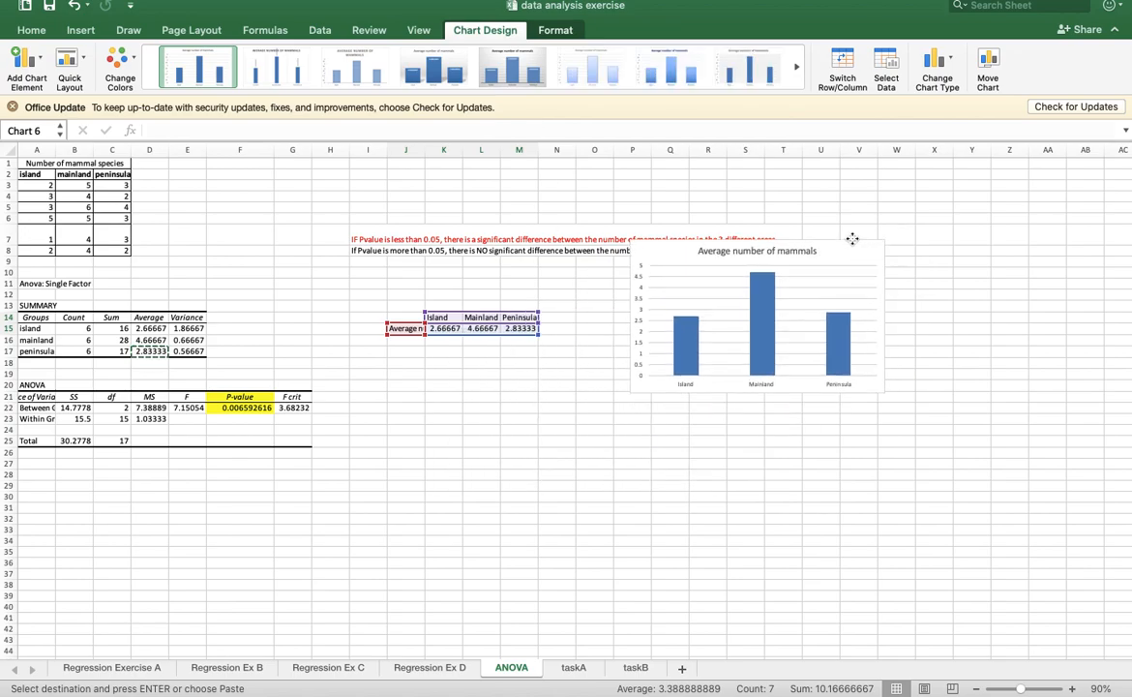
left_click_drag(883, 395, 958, 447)
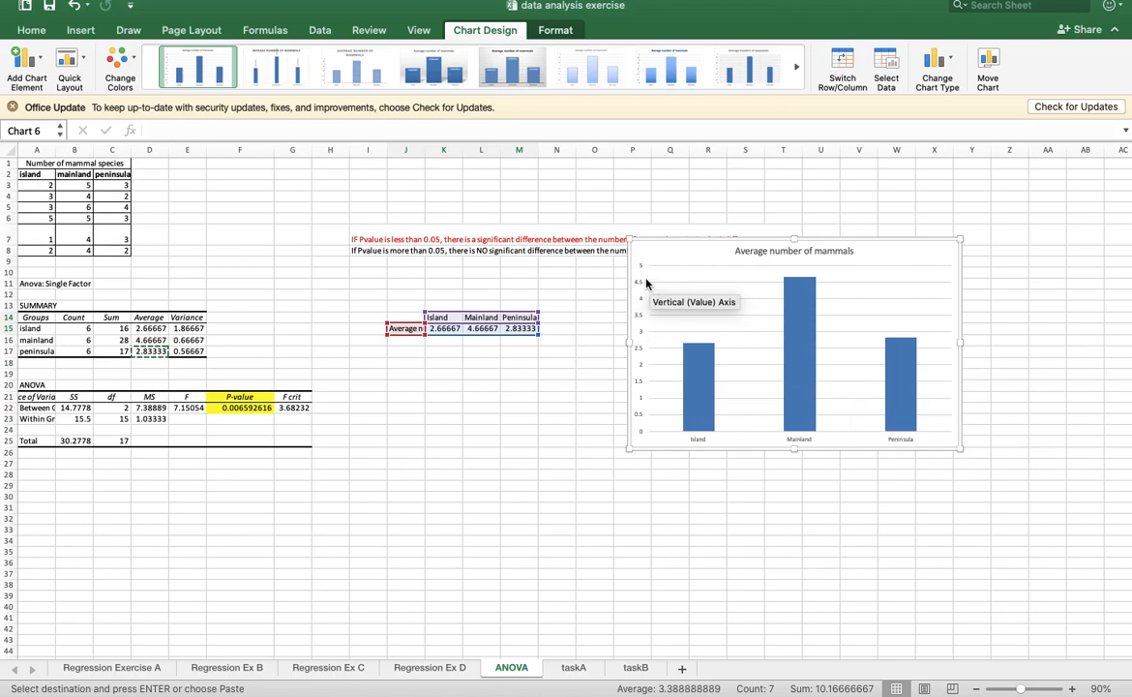
- Add primary horizontal and primary vertical axis titles to the average mammals chart
left_click(29, 60)
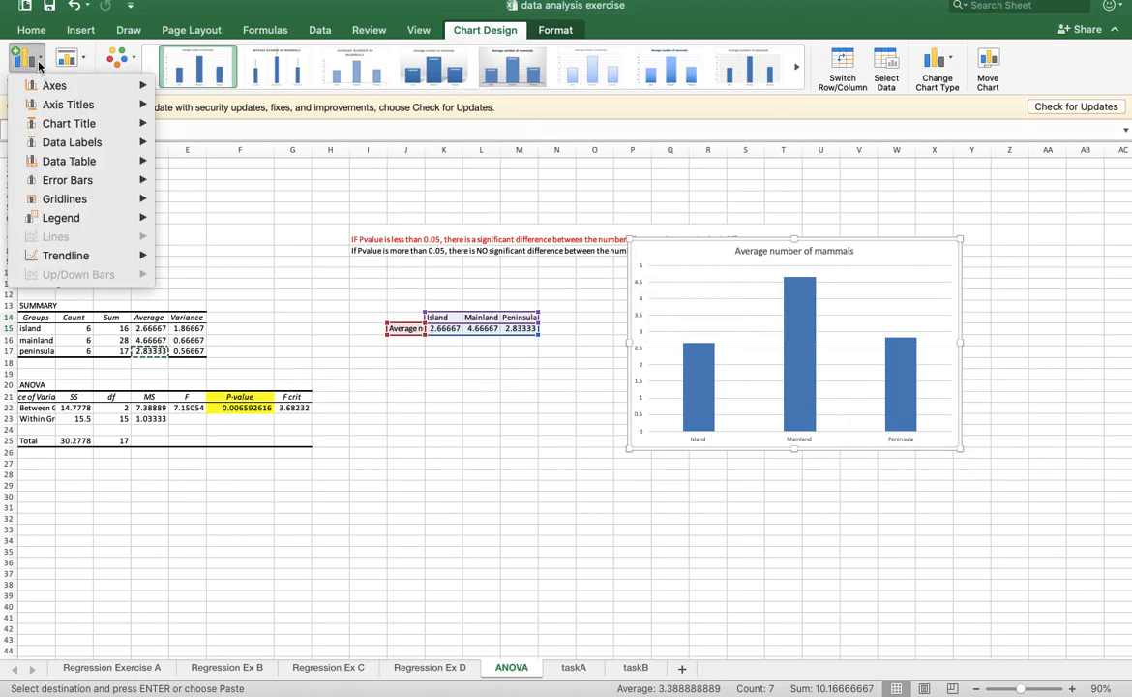
mouse_move(98, 110)
left_click(204, 112)
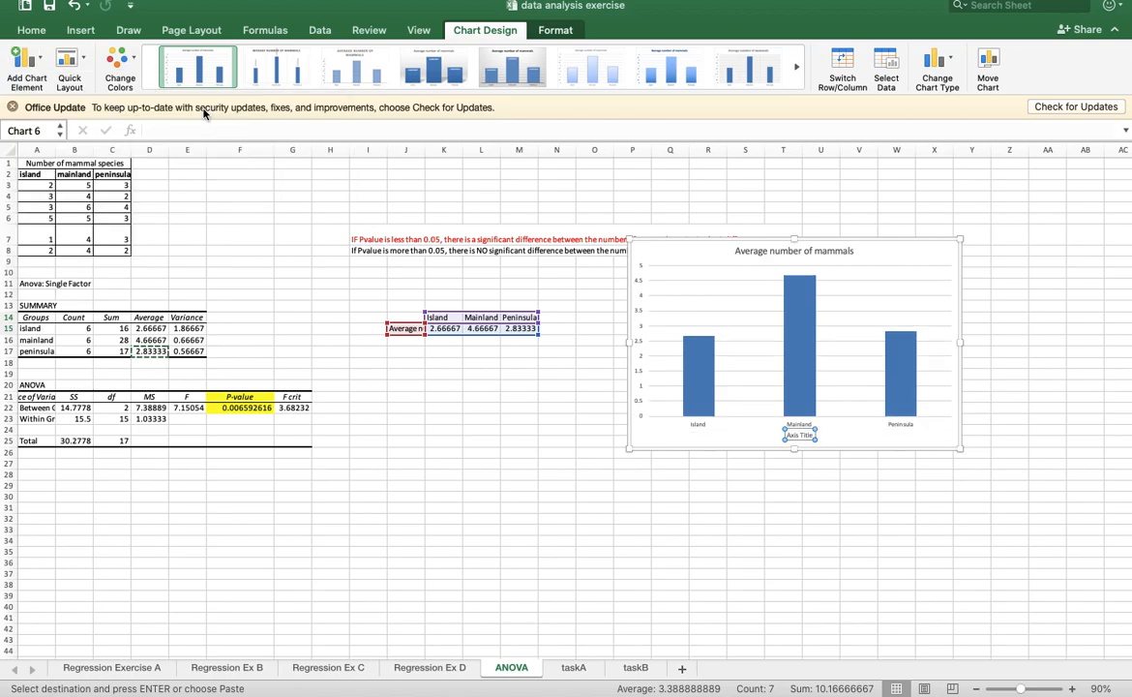
left_click(27, 60)
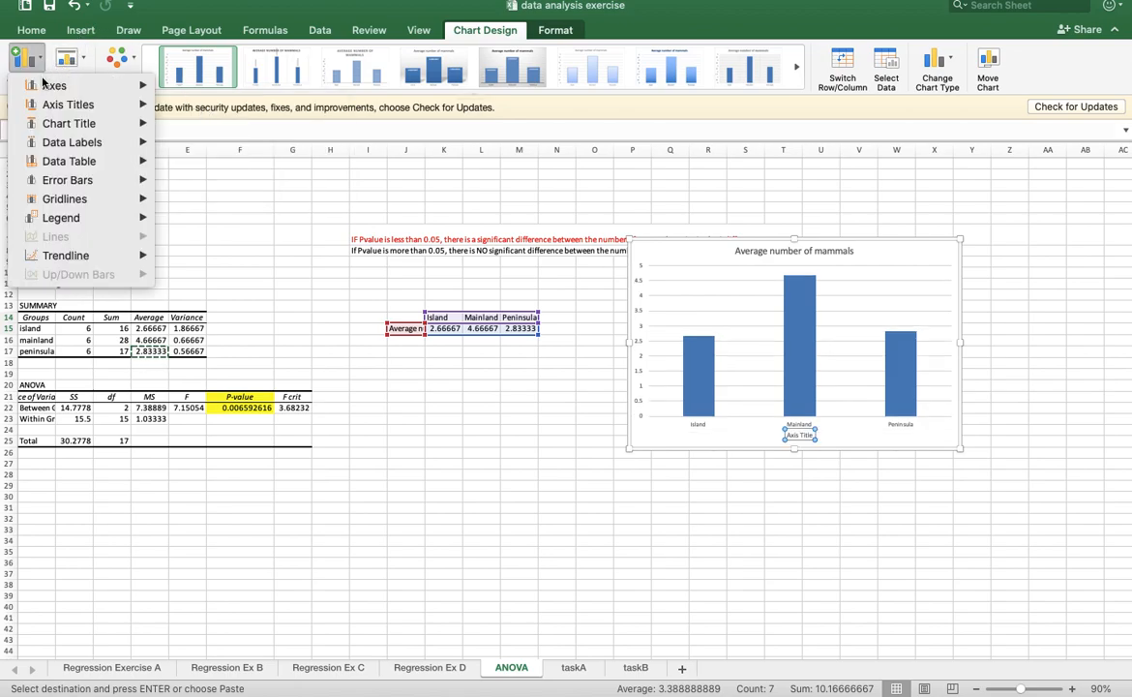
mouse_move(55, 106)
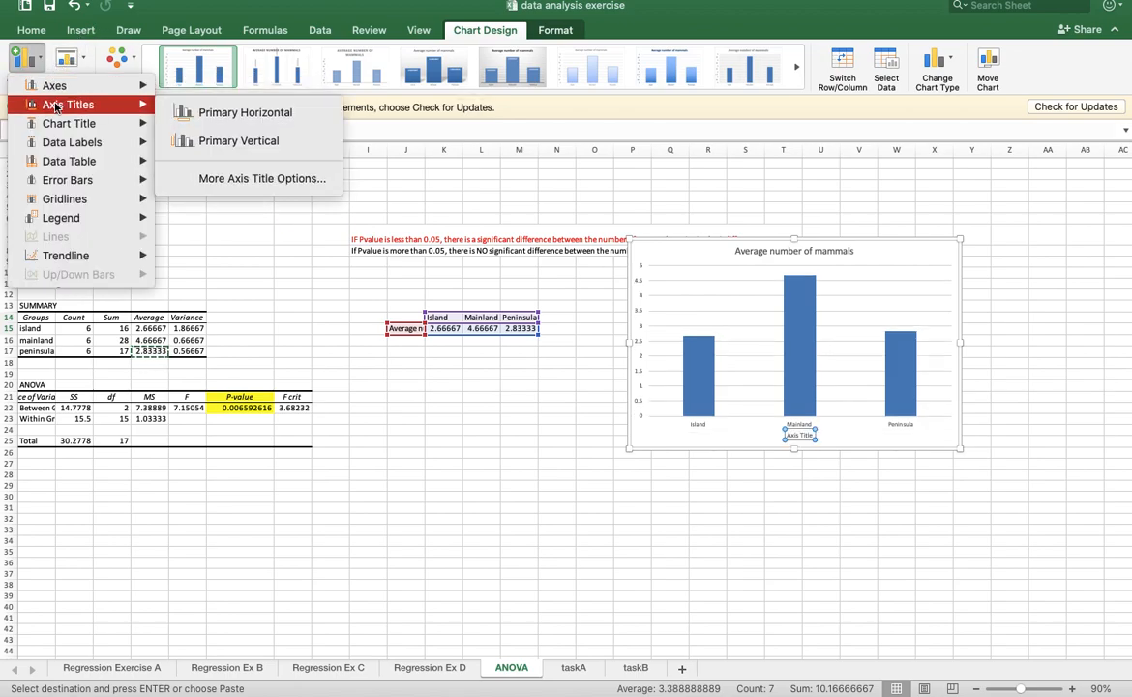
left_click(215, 145)
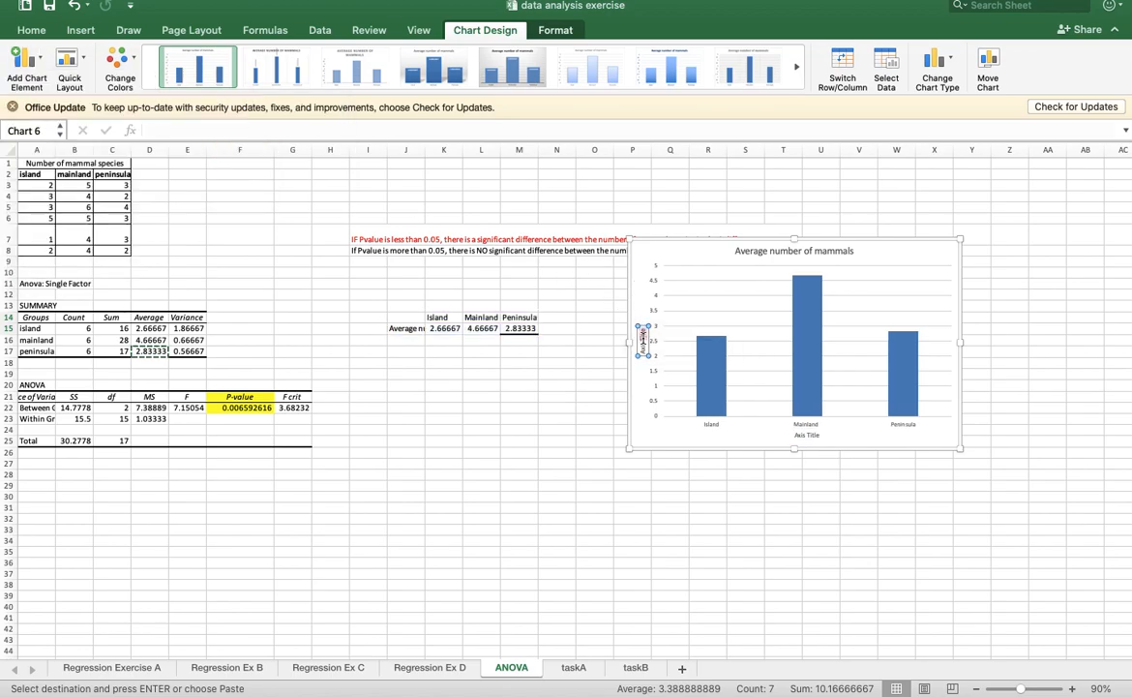
- Set the chart's vertical axis title to "Average number of mammal species" and its horizontal axis title to "Areas / Regions"
type("Average number of mammal species")
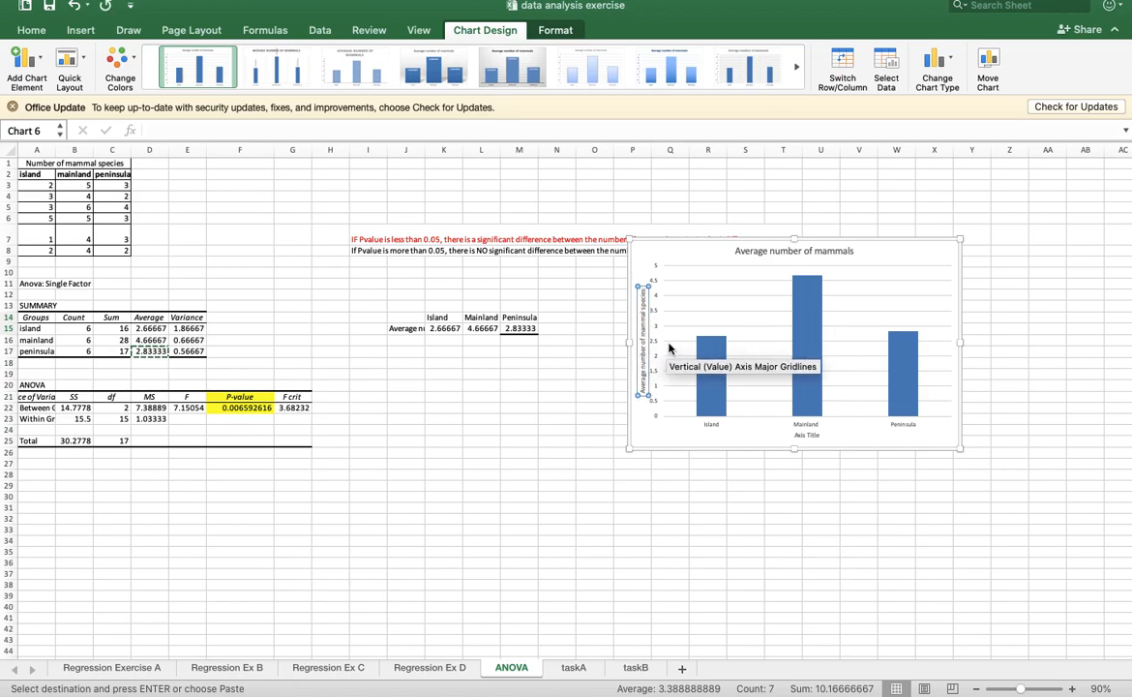
left_click(809, 436)
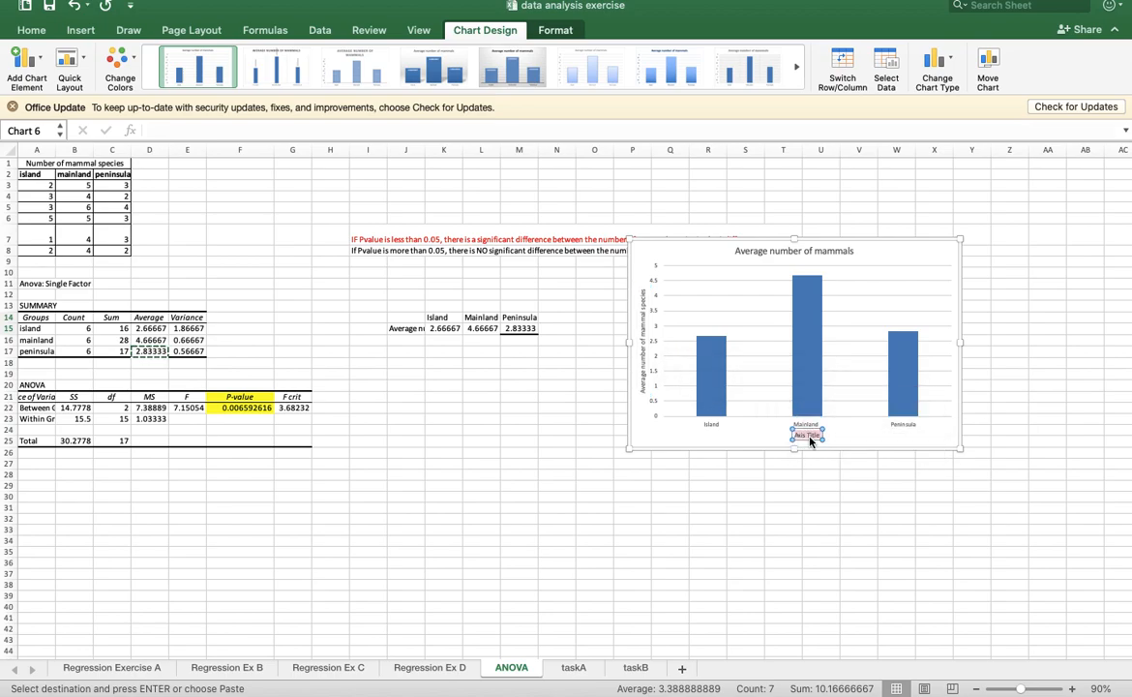
type("Areas / Regions")
left_click(815, 513)
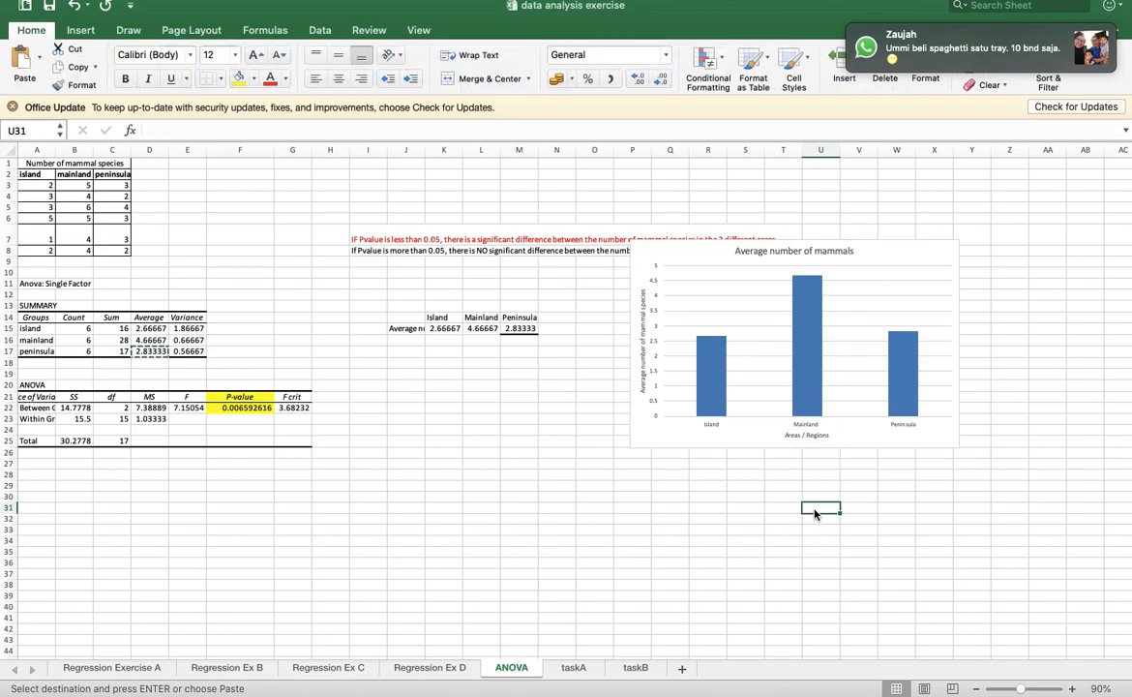
- Enlarge the column chart so that it extends to about column Z and row 29
mouse_move(843, 300)
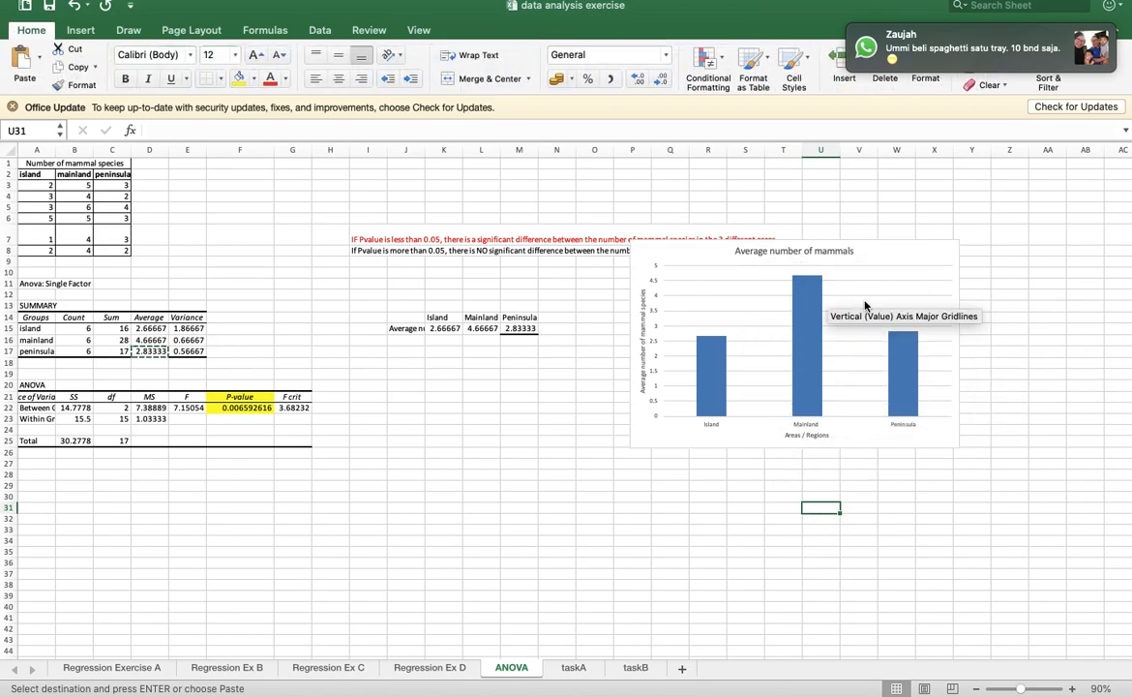
left_click(951, 445)
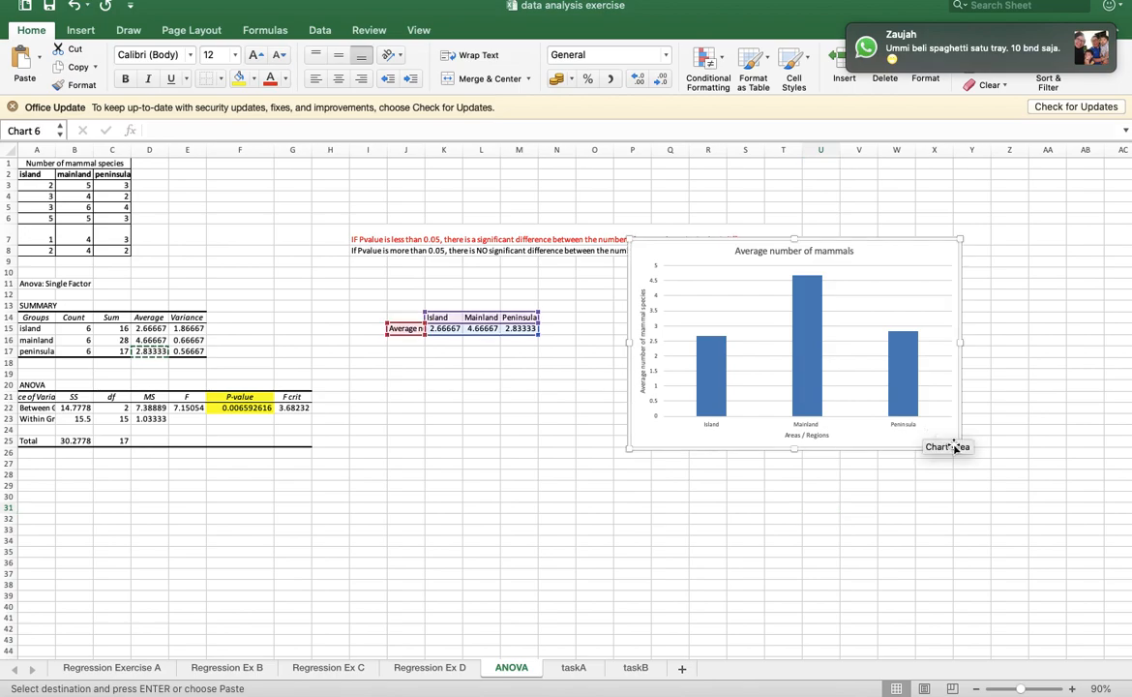
left_click_drag(959, 448, 1021, 493)
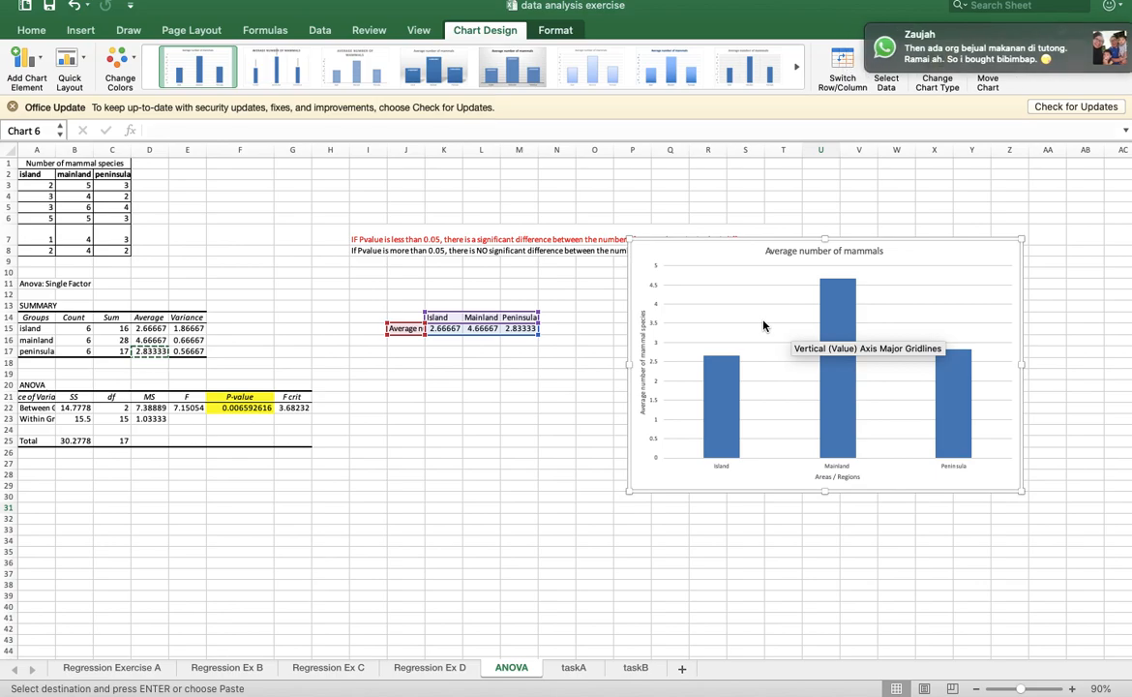
- Enter the row label "Standard deviation" in J16 beneath the averages label
left_click(408, 340)
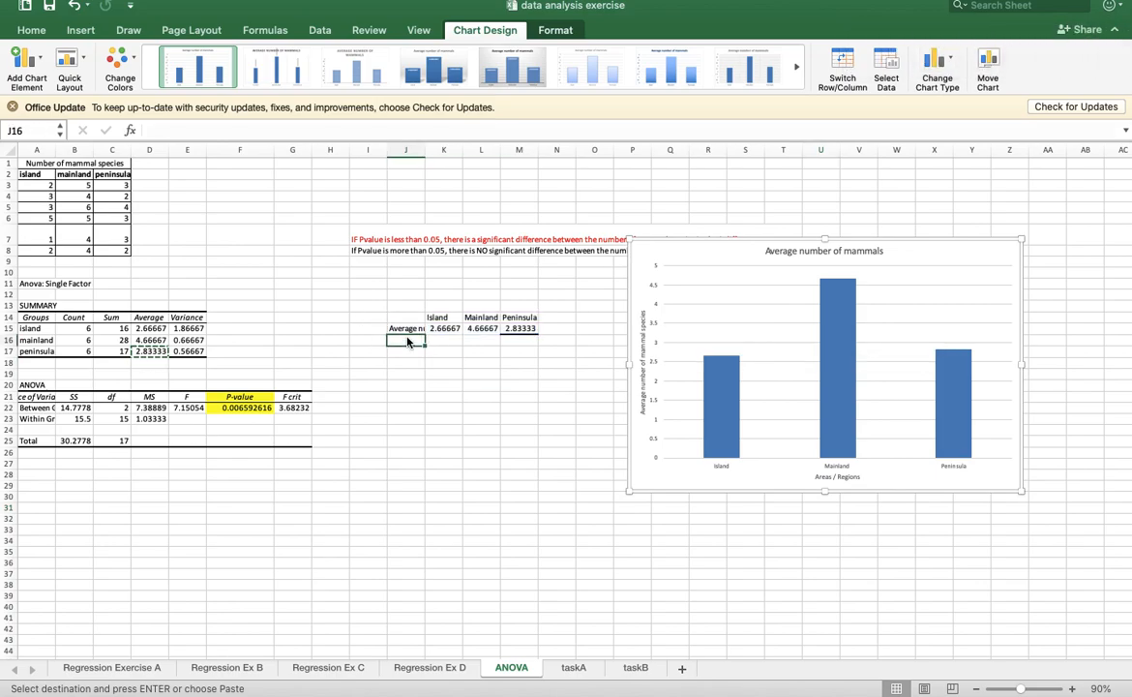
type("Stand")
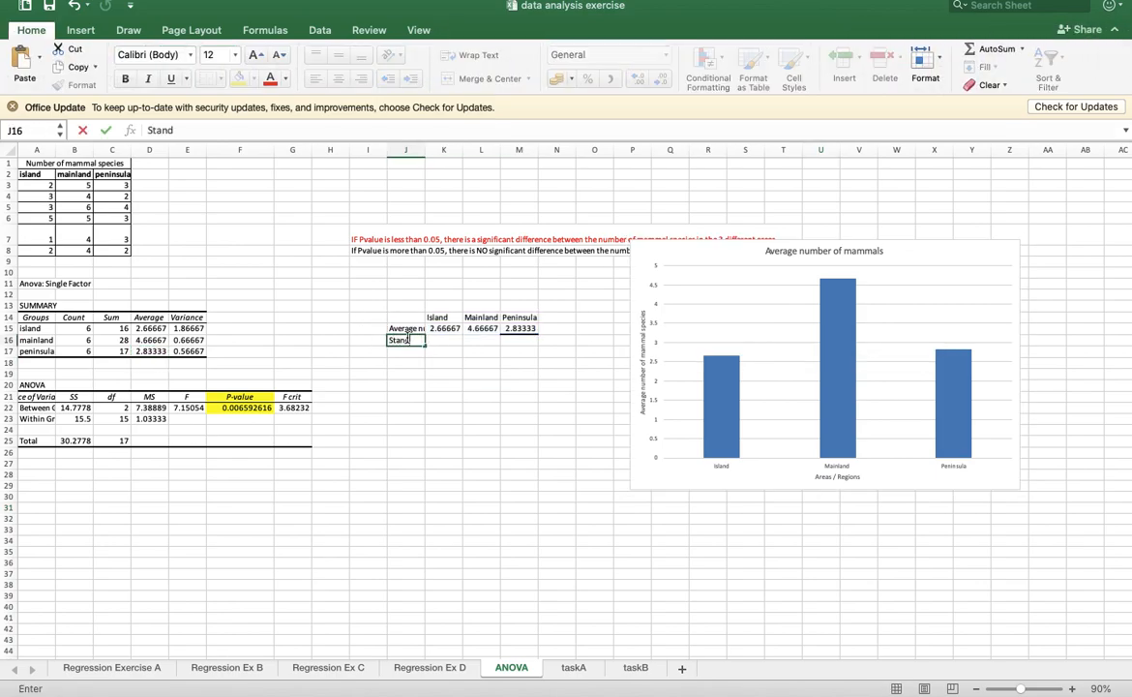
type("ard deviation")
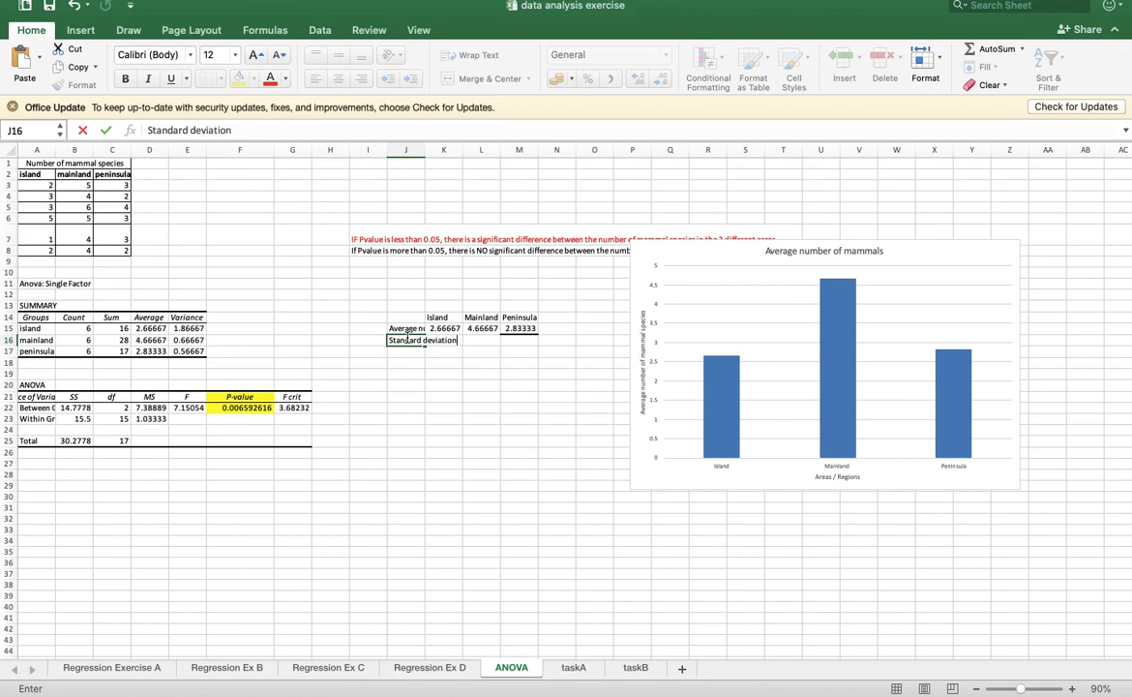
key("Tab")
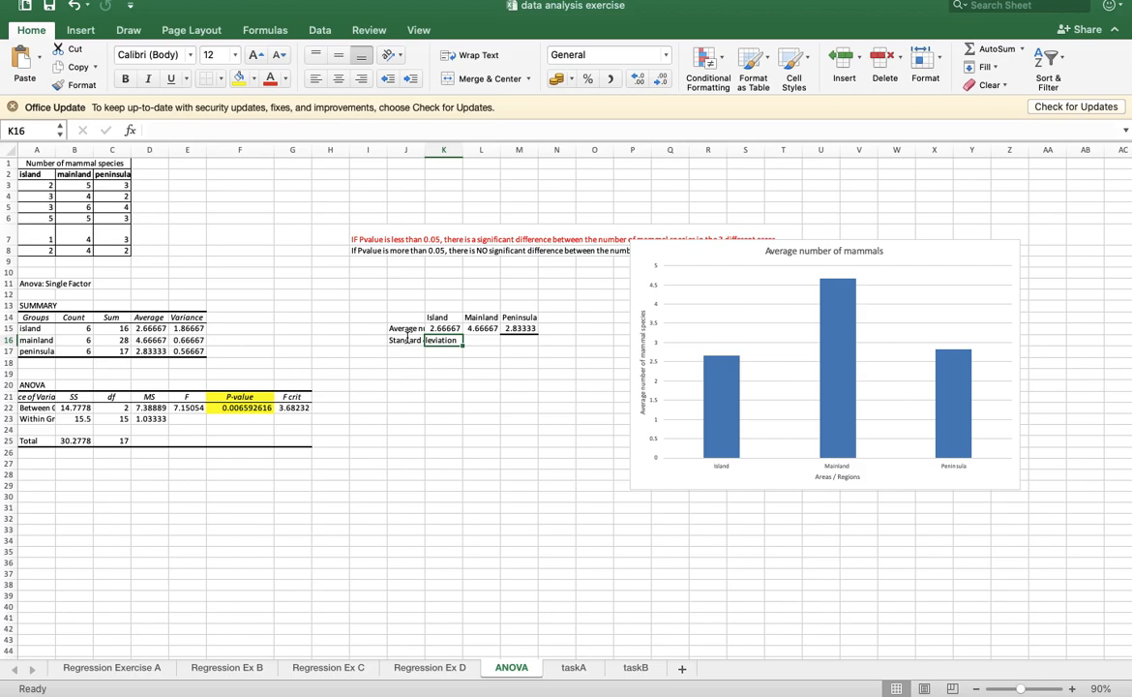
- Calculate the island standard deviation in K16 with =STDEV(A3:A8)
type("=stdev")
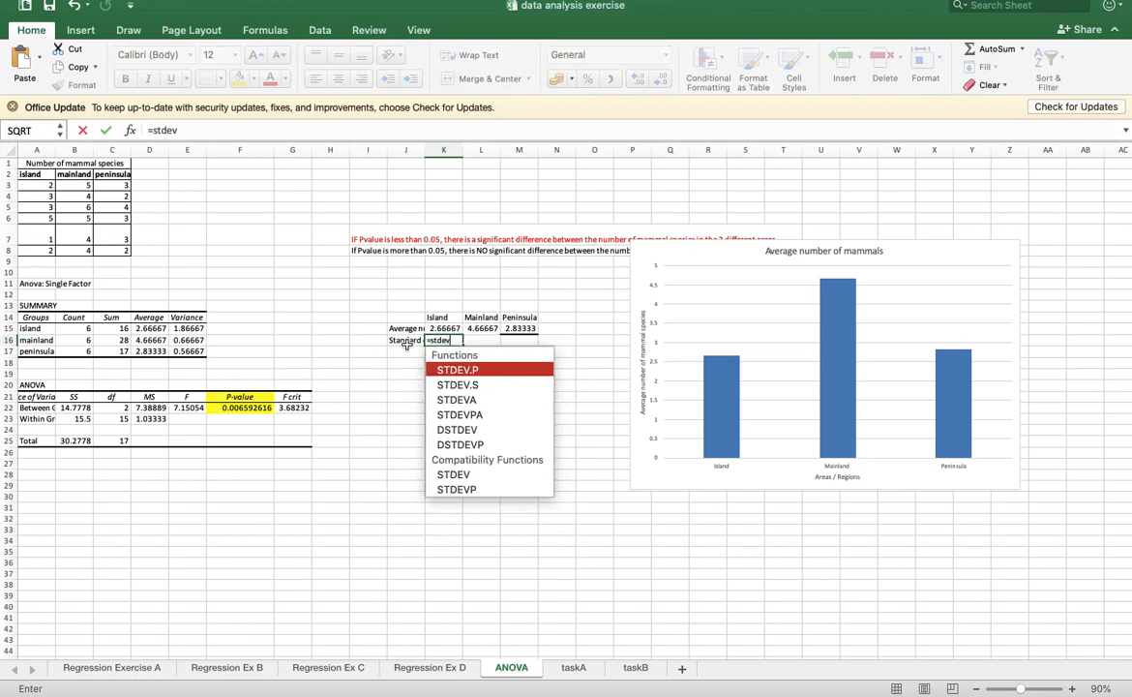
double_click(467, 474)
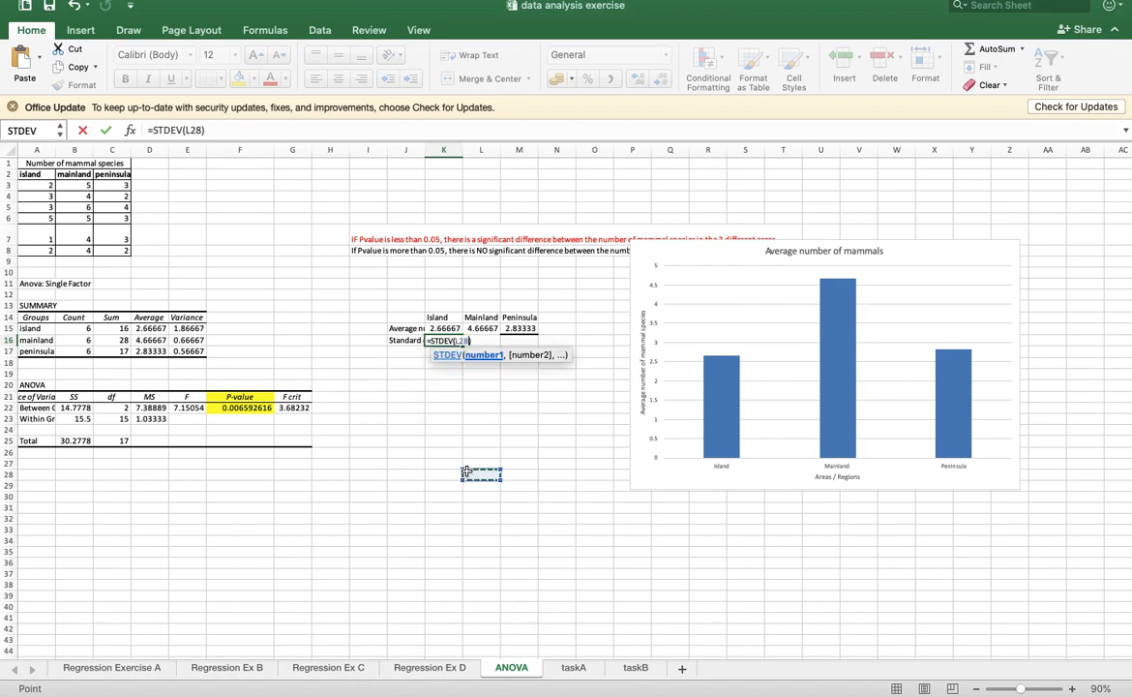
key("BackSpace")
key("BackSpace")
key("BackSpace")
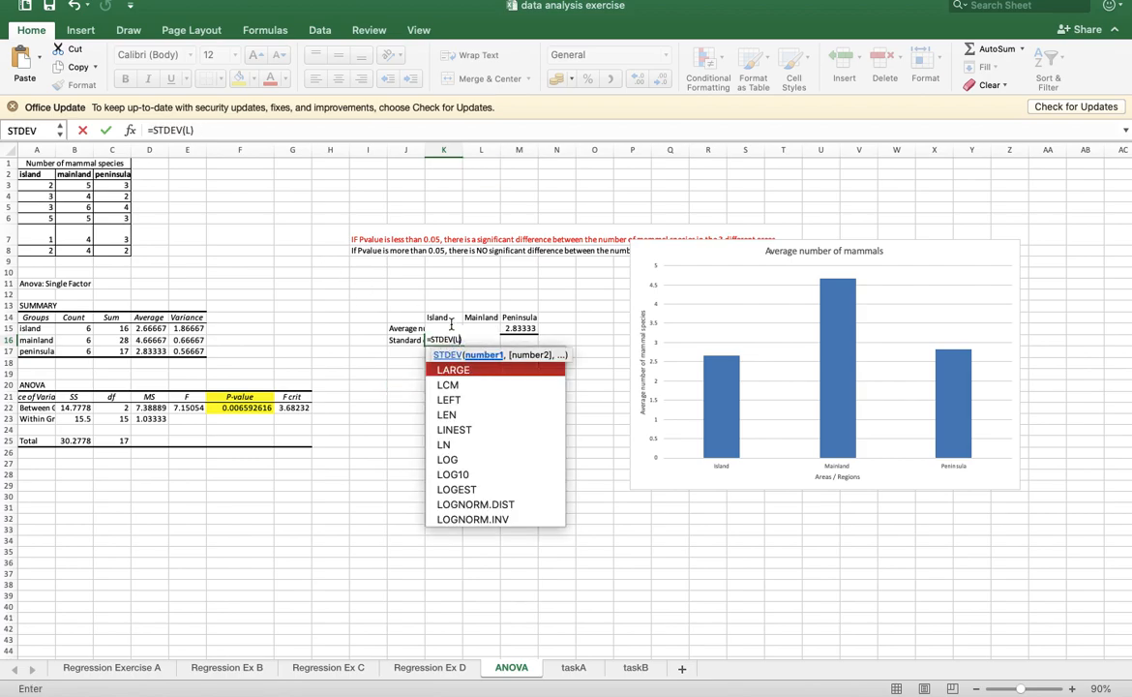
left_click_drag(37, 189, 35, 252)
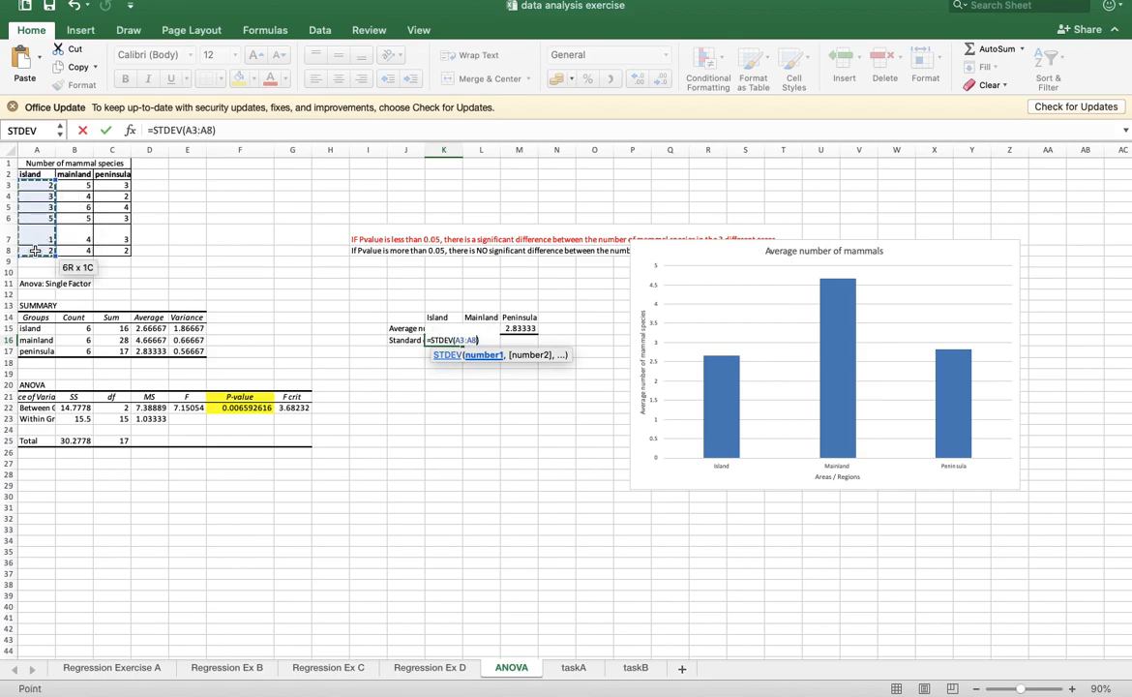
key("Return")
- Calculate the mainland standard deviation in L16 with =STDEV(B3:B8)
left_click(484, 341)
type("=stde")
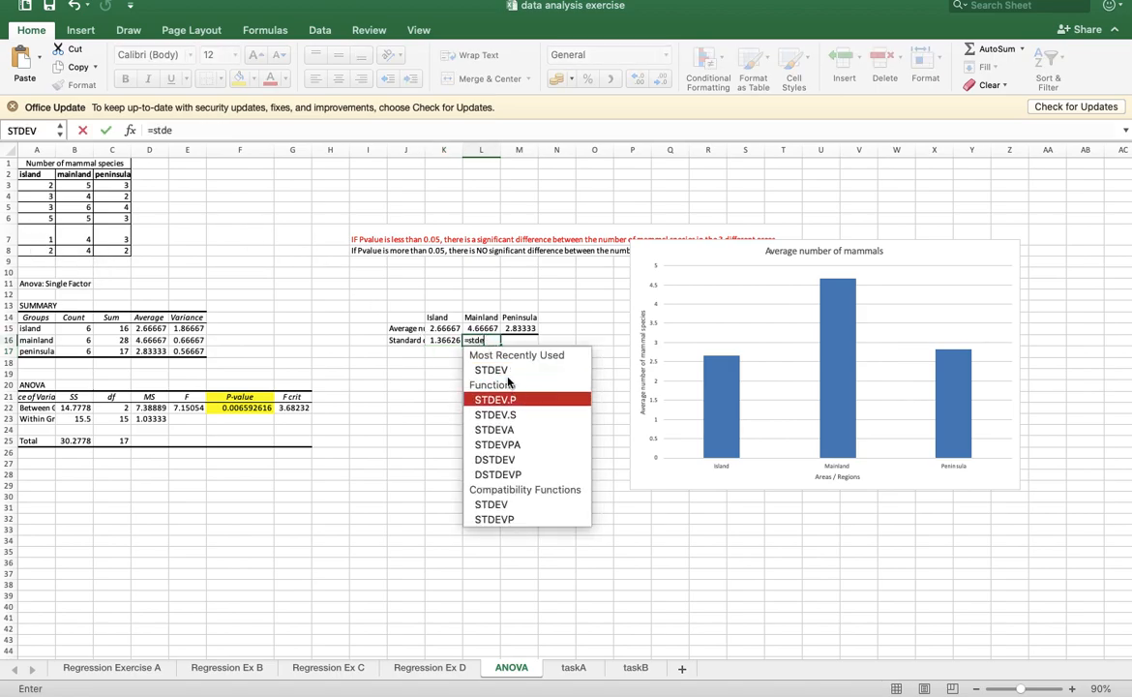
double_click(490, 369)
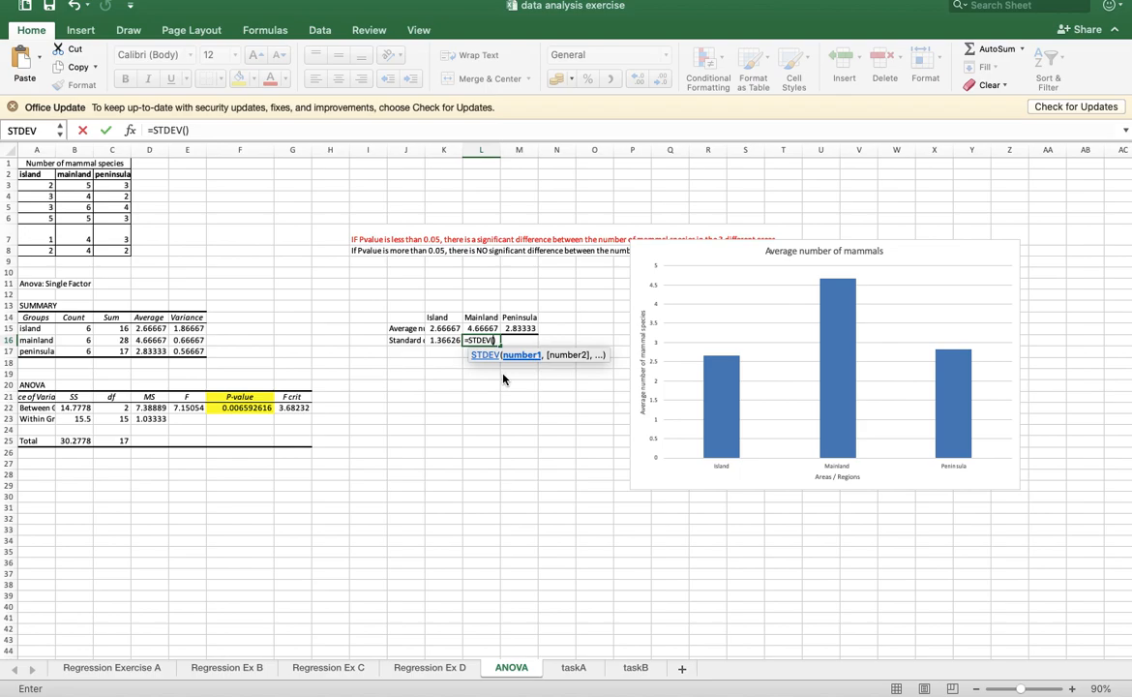
left_click_drag(78, 185, 77, 249)
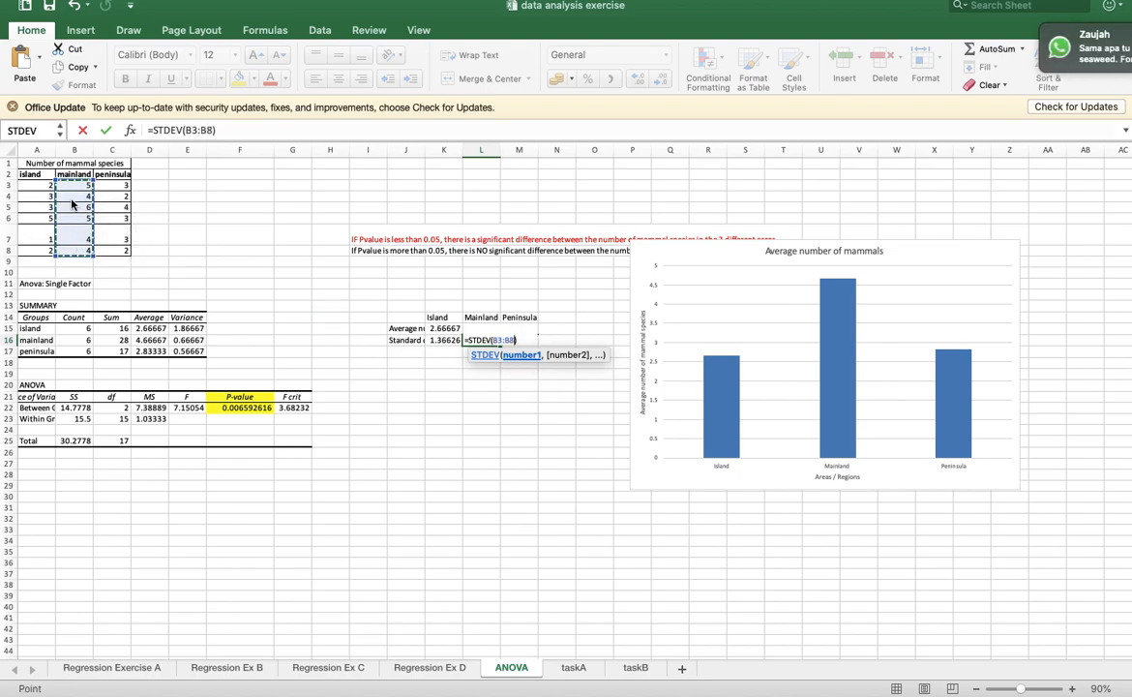
key("Return")
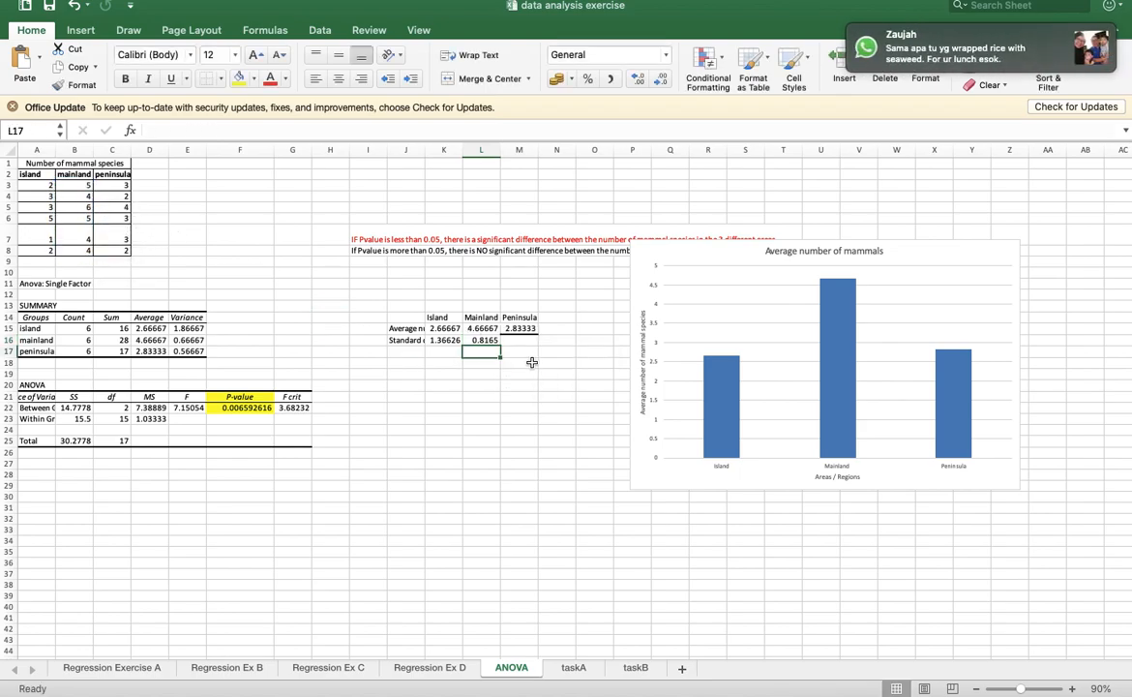
- Calculate the peninsula standard deviation in M16 with =STDEV(C3:C8)
left_click(522, 343)
type("=stde")
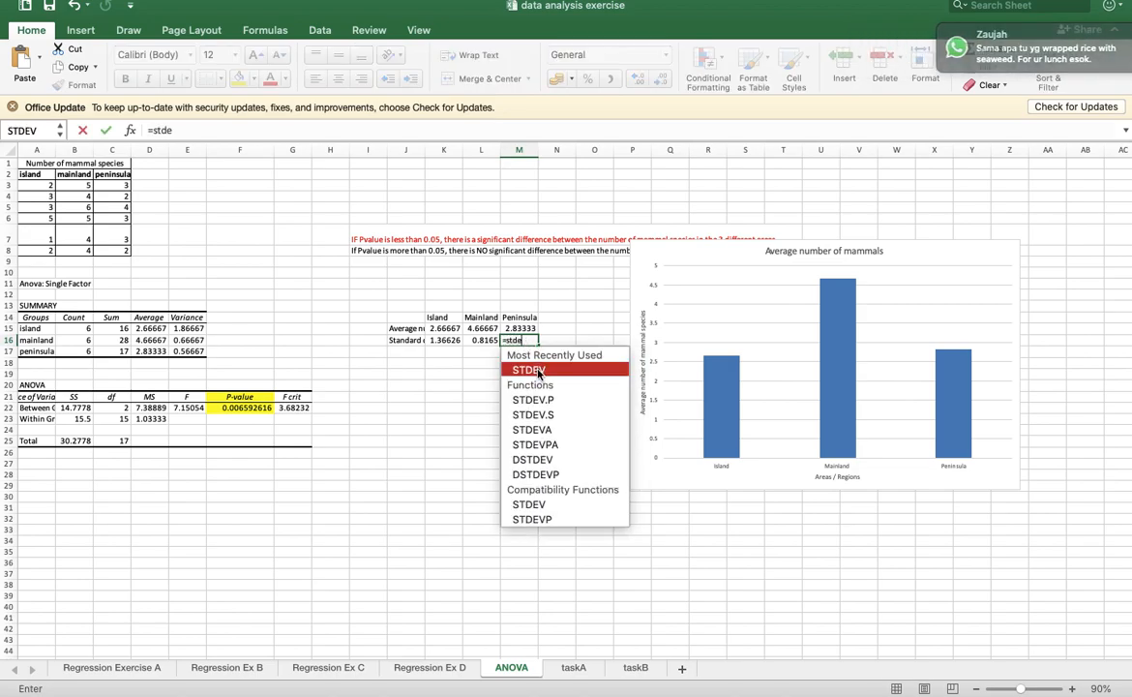
double_click(539, 373)
left_click_drag(112, 185, 116, 247)
key("Return")
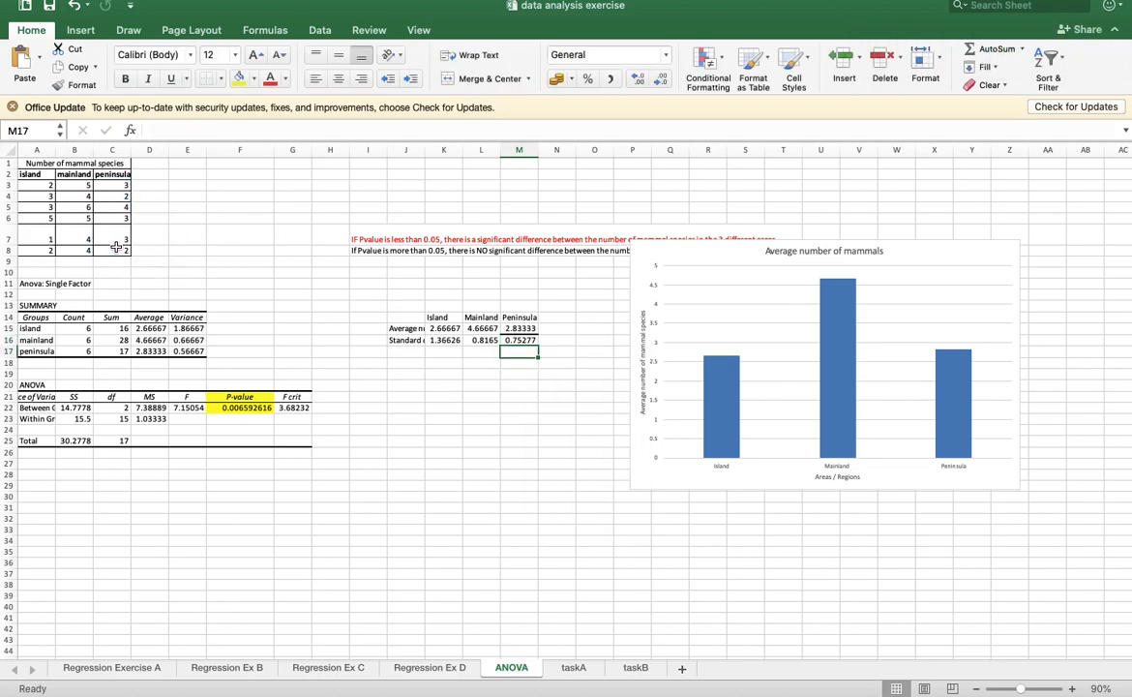
- Enter the note "standard deviation = Squareroot of variance" in cell H30
left_click(395, 365)
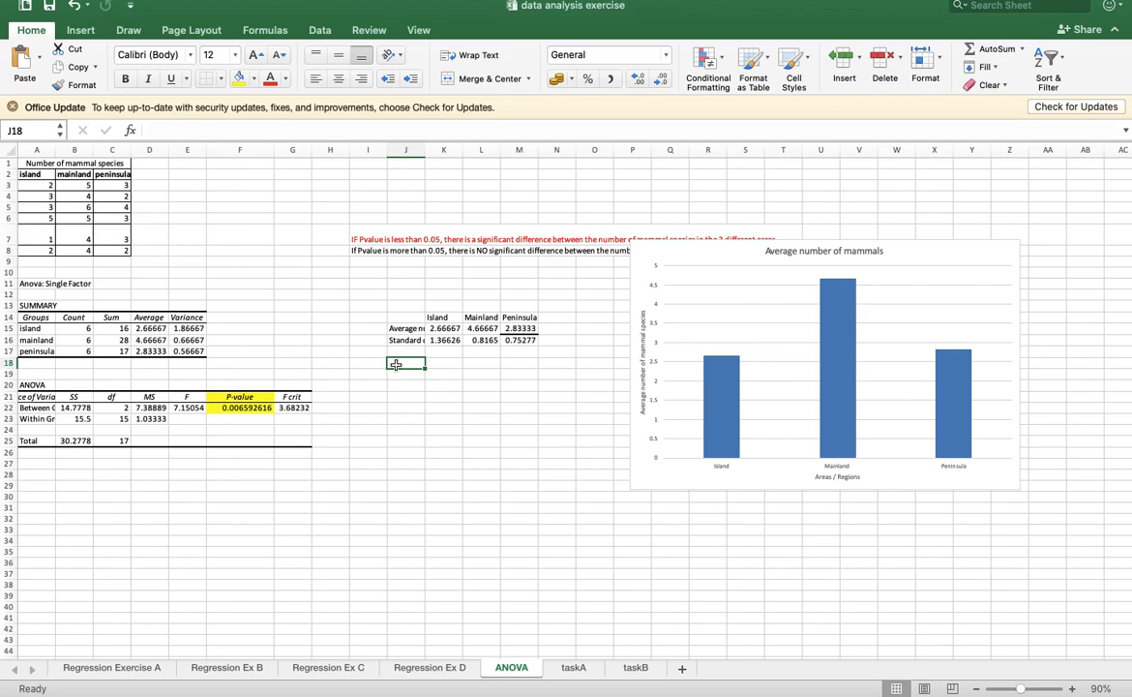
left_click(338, 497)
type("standard deviatio")
type("n -")
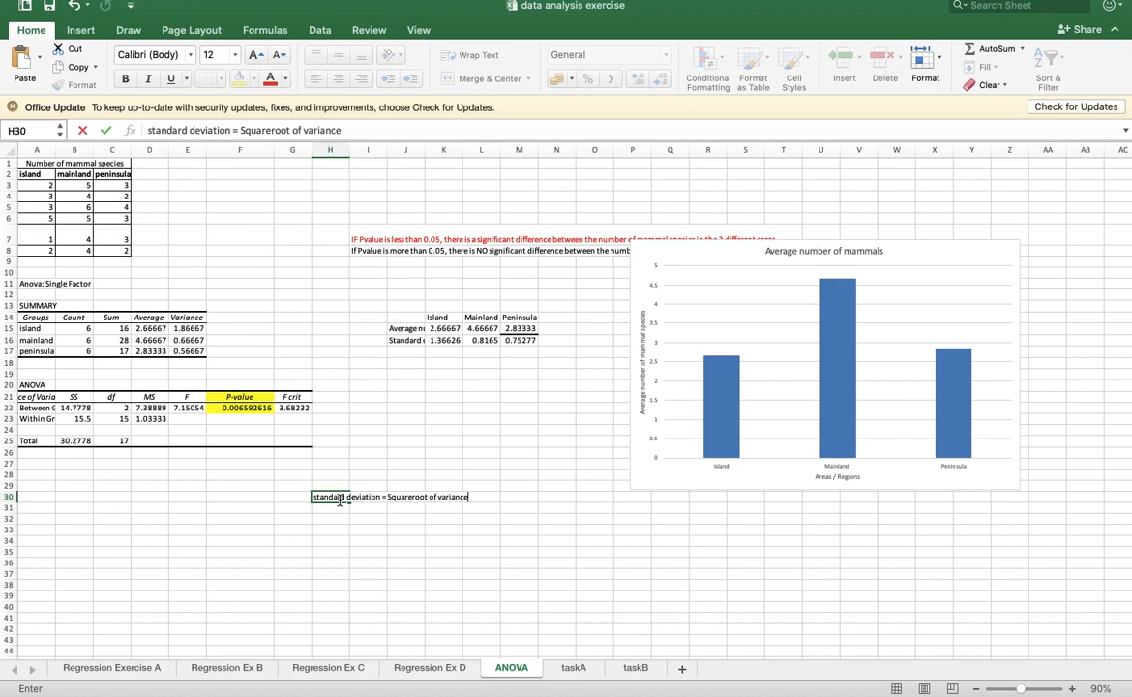
left_click(444, 430)
- Add a second "standard deviation" row label in J17 and calculate the island value in K17 with =SQRT(E15)
left_click(407, 353)
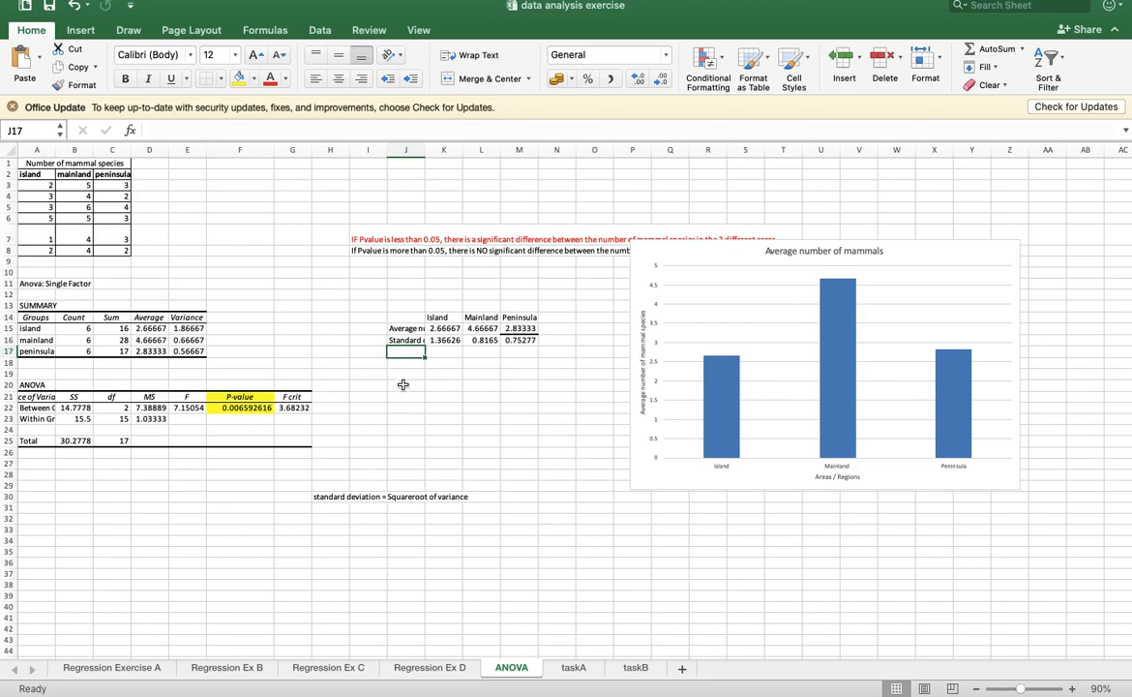
type("standard deviation")
key("Tab")
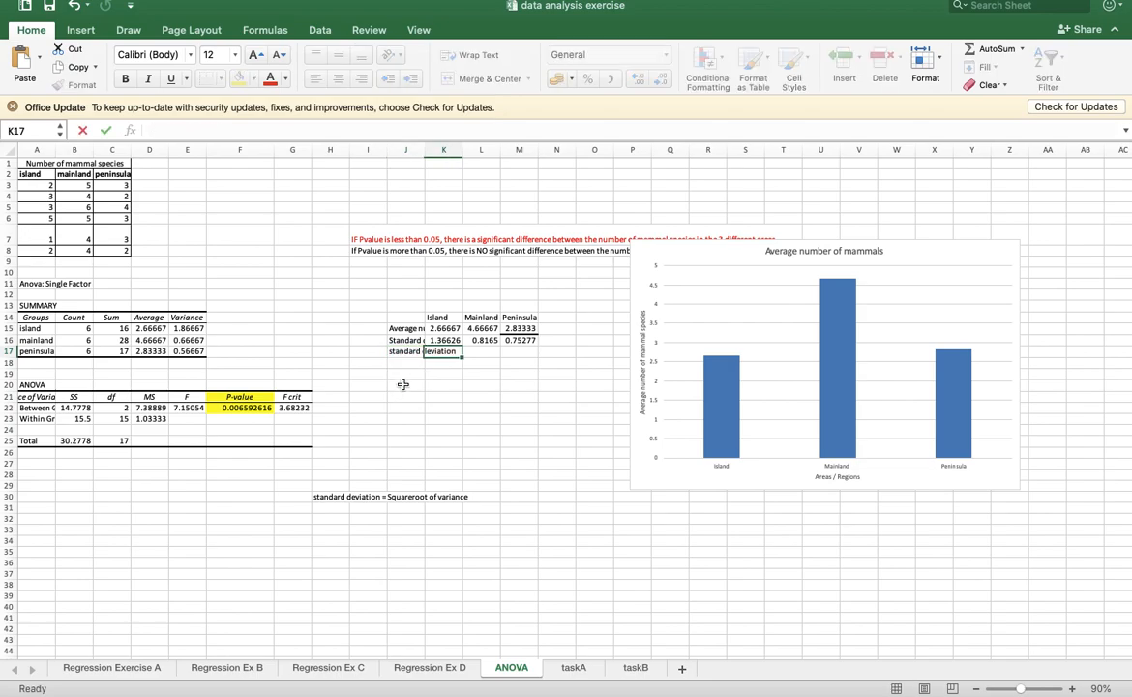
type("=")
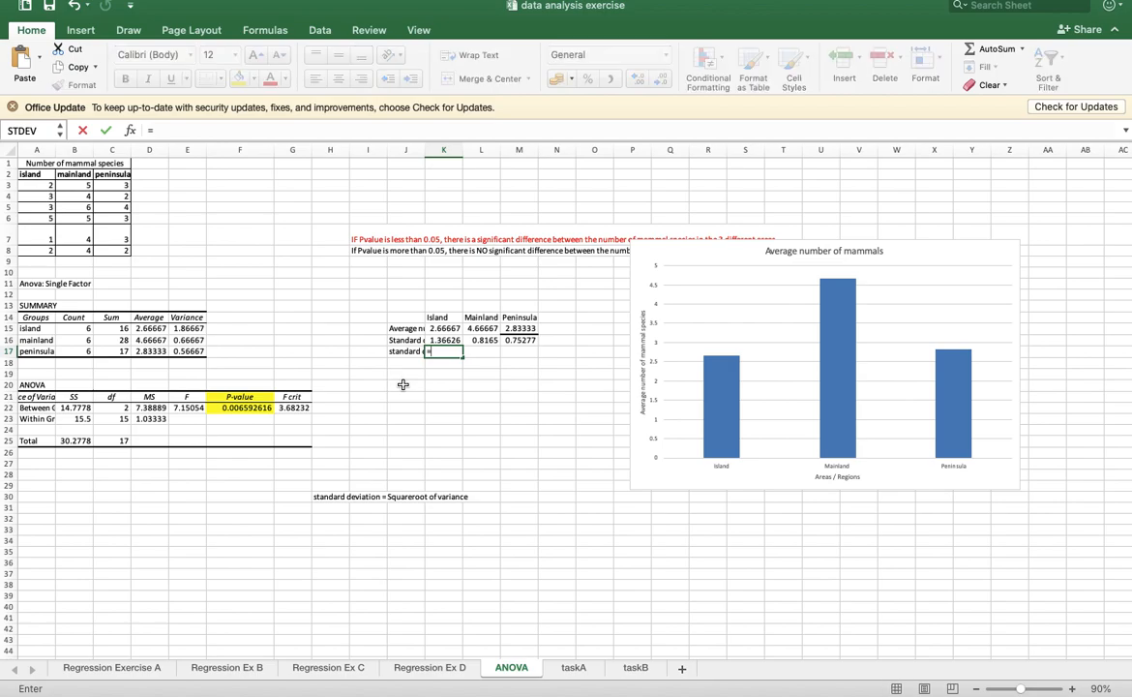
type("SQ")
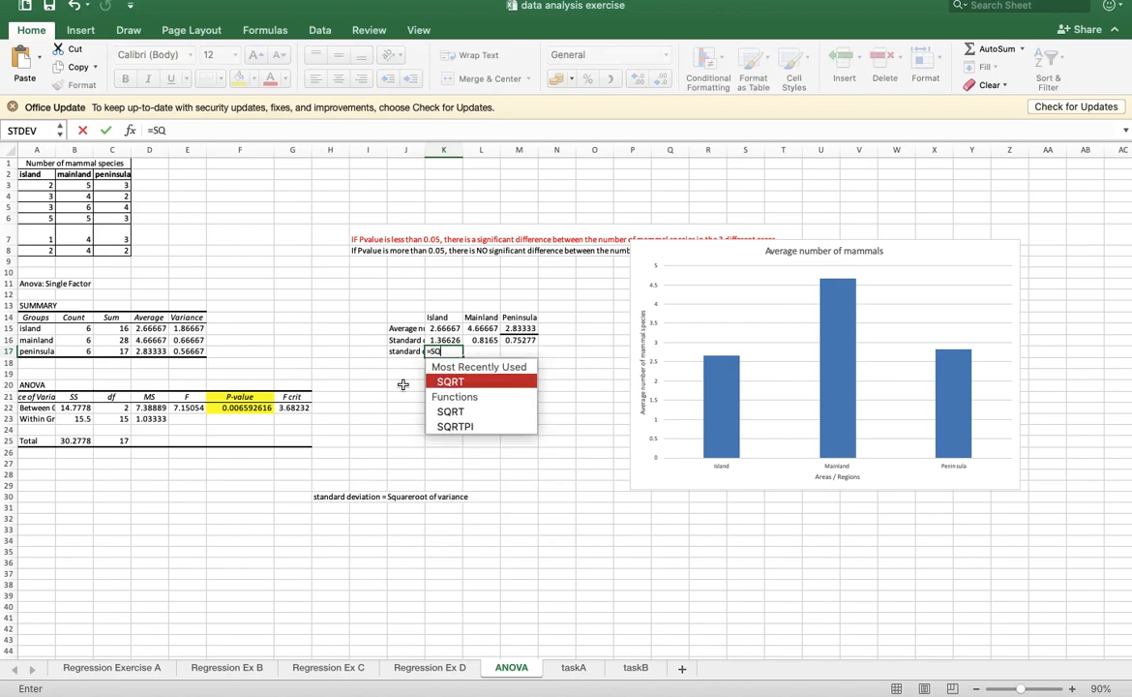
double_click(450, 383)
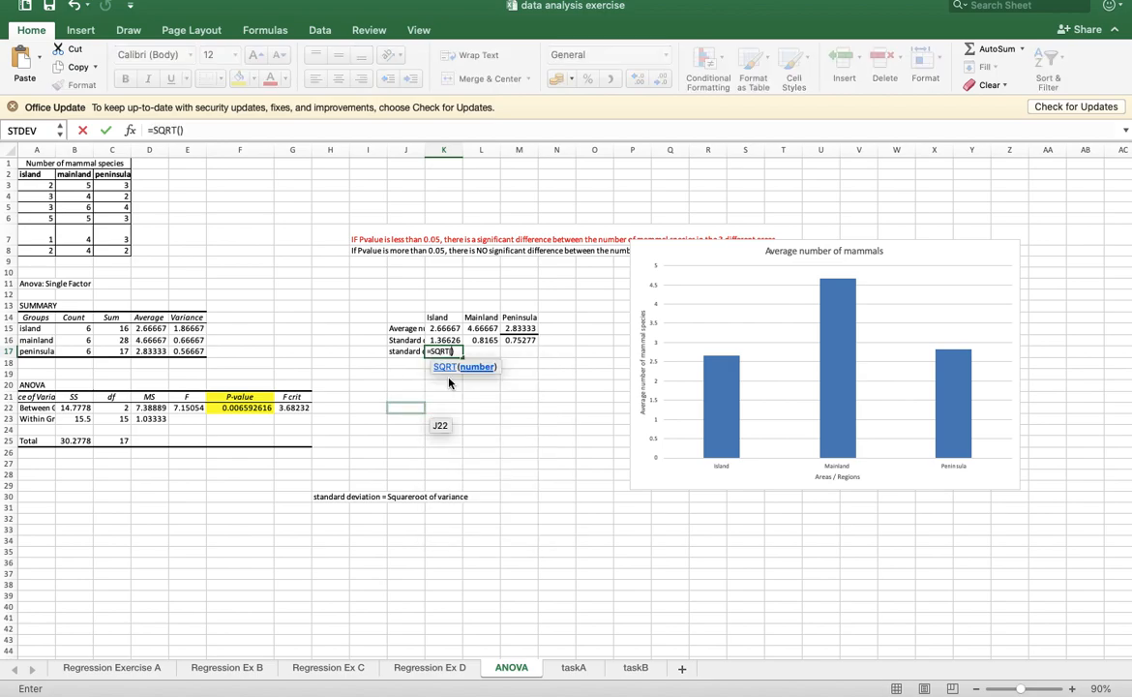
left_click(185, 329)
key("Return")
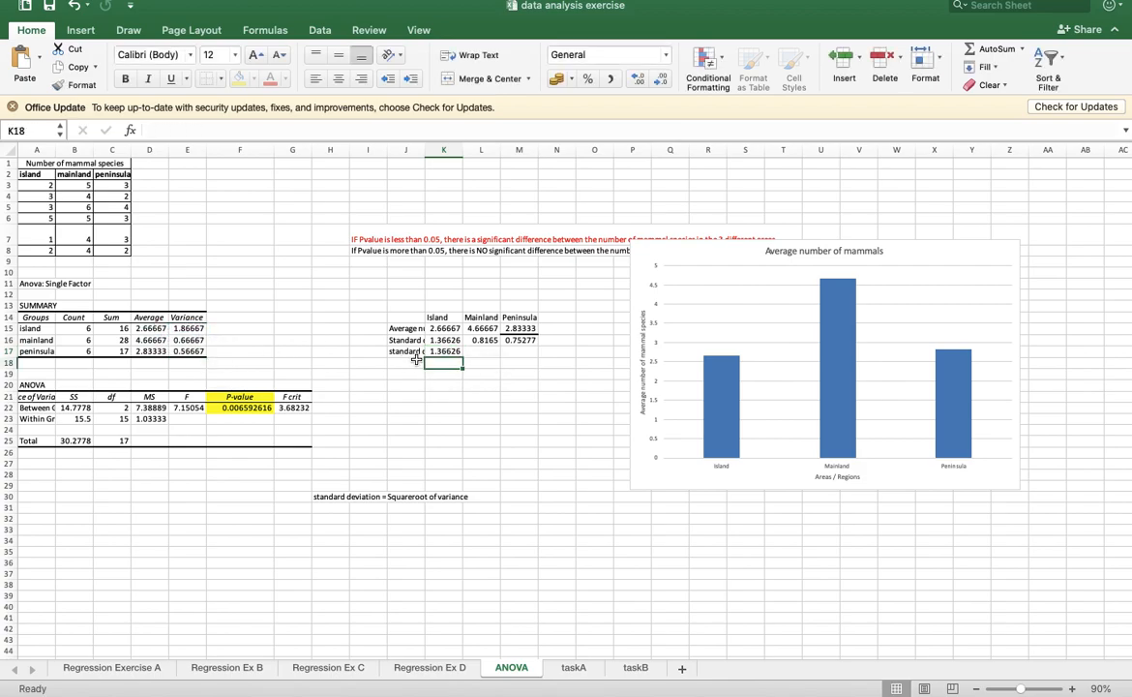
- Fill the K17 formula across to M17 and replace the mainland cell L17 with =SQRT(E16)
left_click(451, 351)
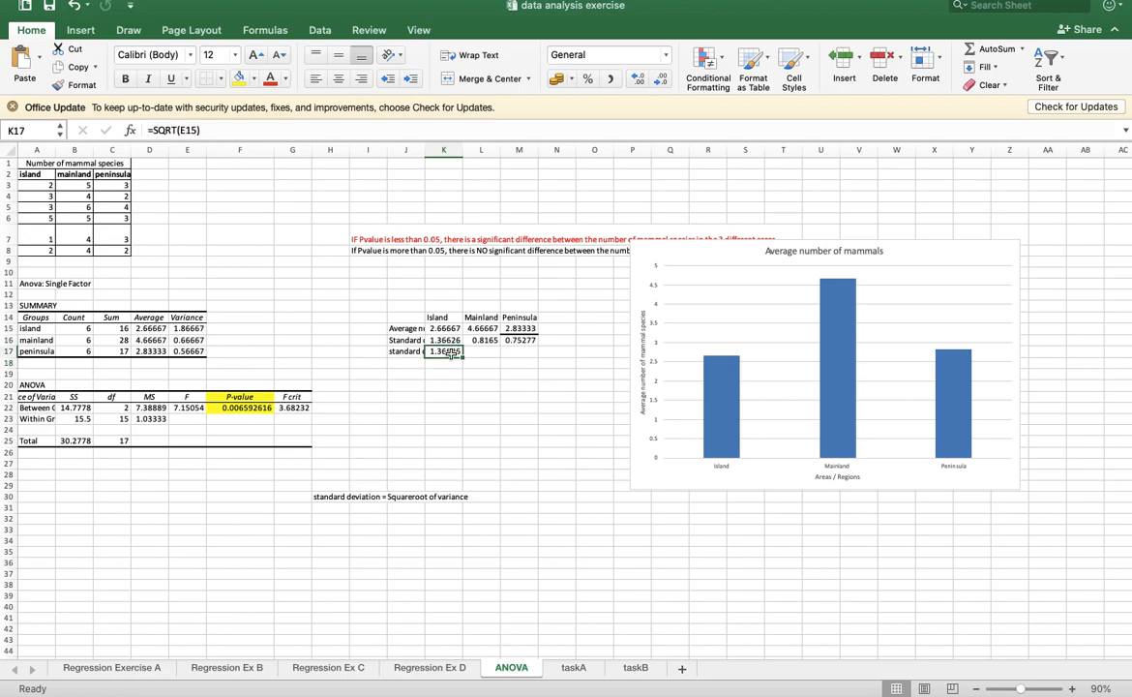
left_click_drag(463, 358, 523, 360)
left_click(483, 352)
type("=sqr")
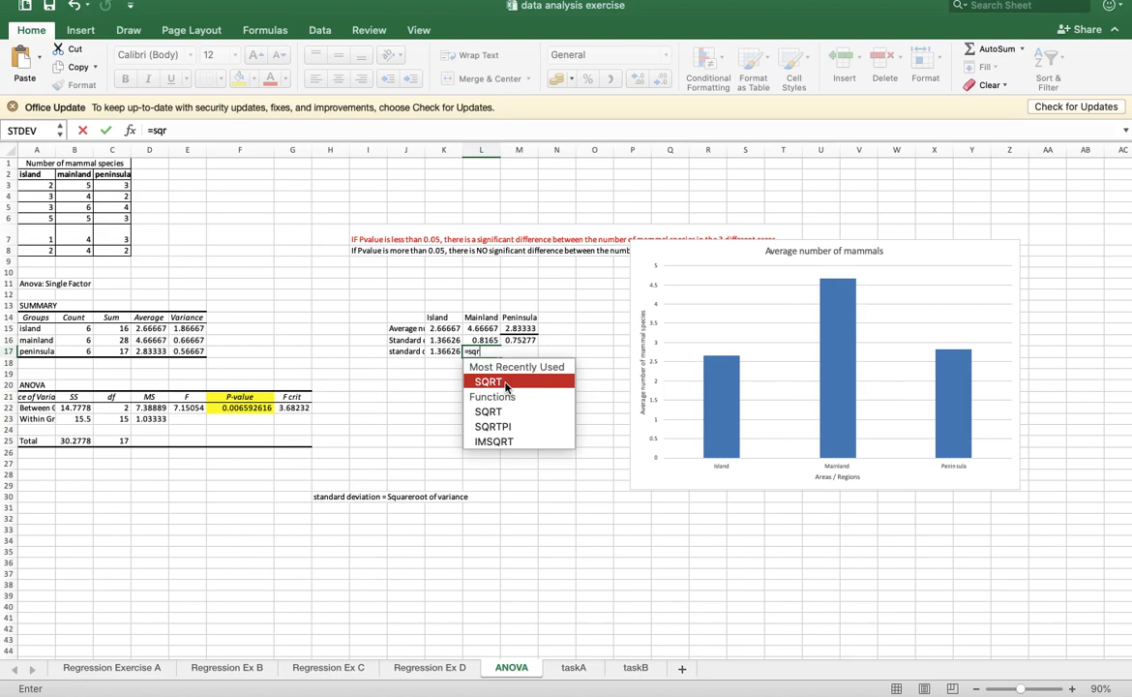
left_click(505, 382)
left_click(194, 341)
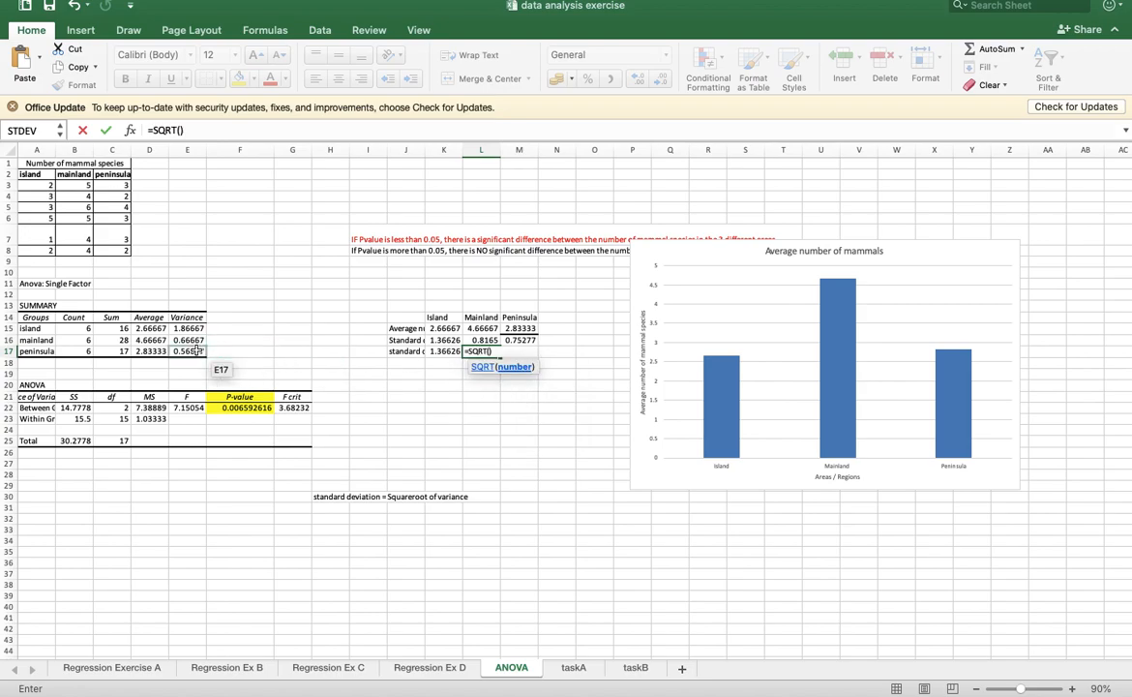
key("Return")
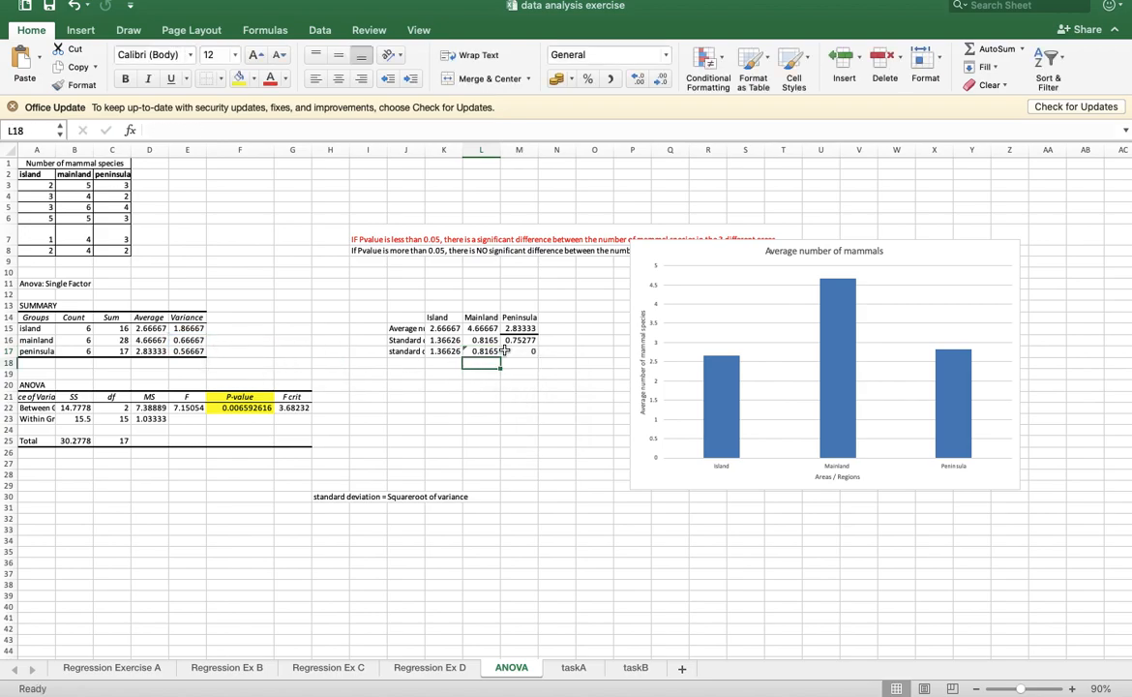
- Calculate the peninsula standard deviation from its variance in M17 with =SQRT(E17)
left_click(512, 352)
type("=sqrt")
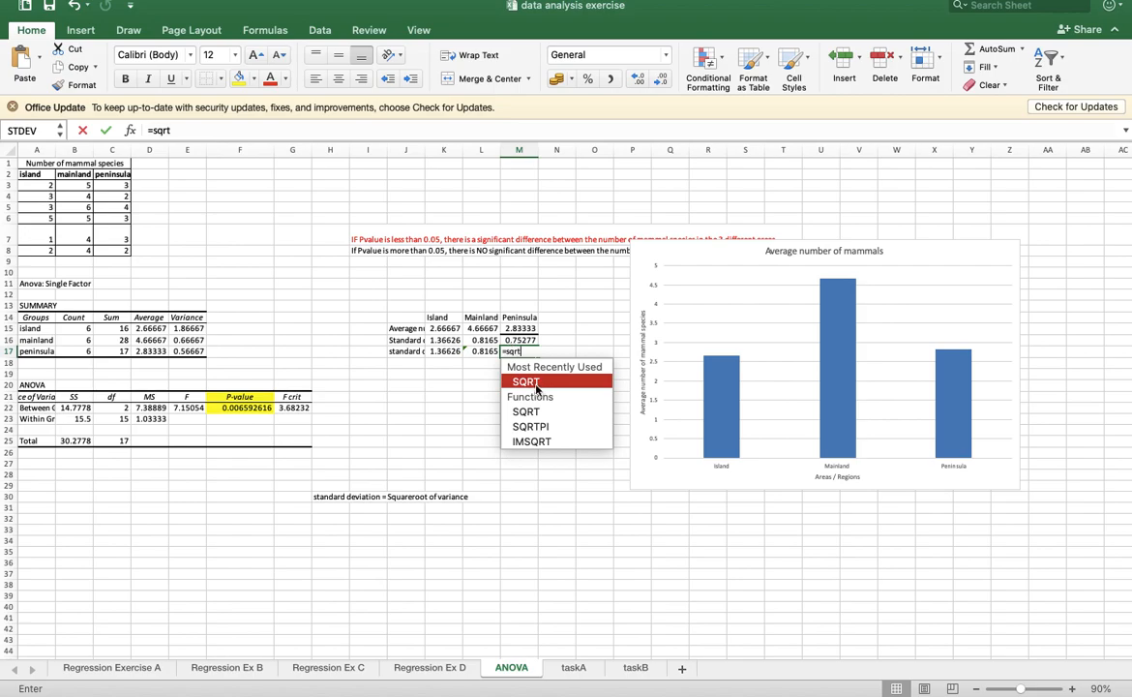
key("Tab")
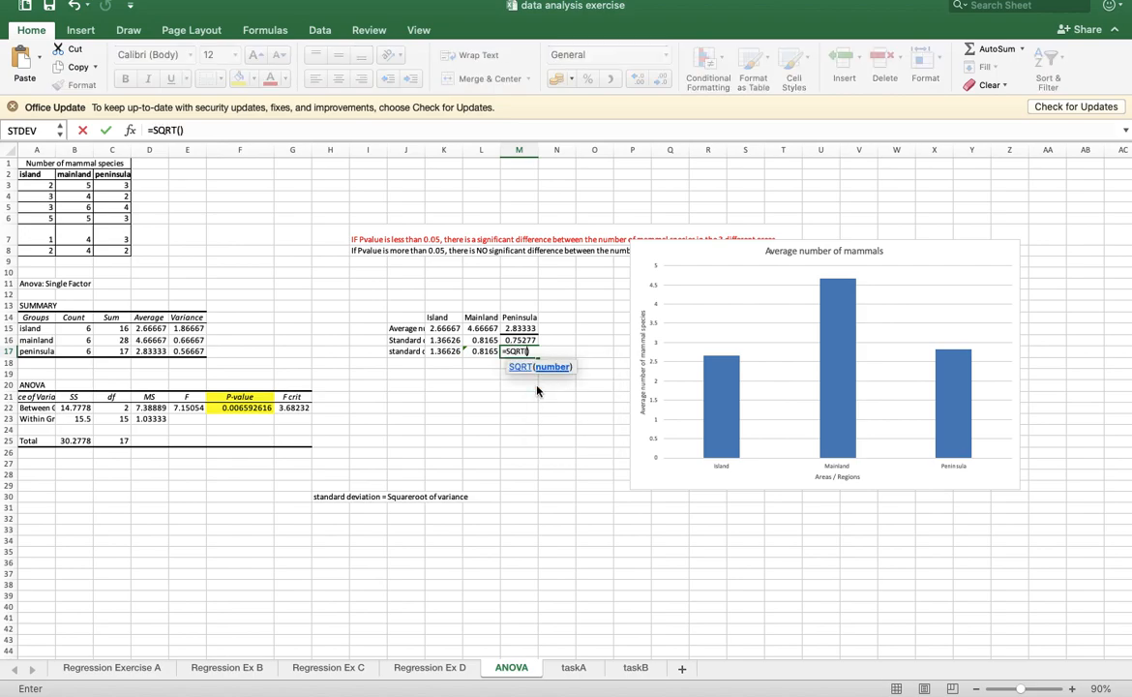
left_click(195, 352)
key("Return")
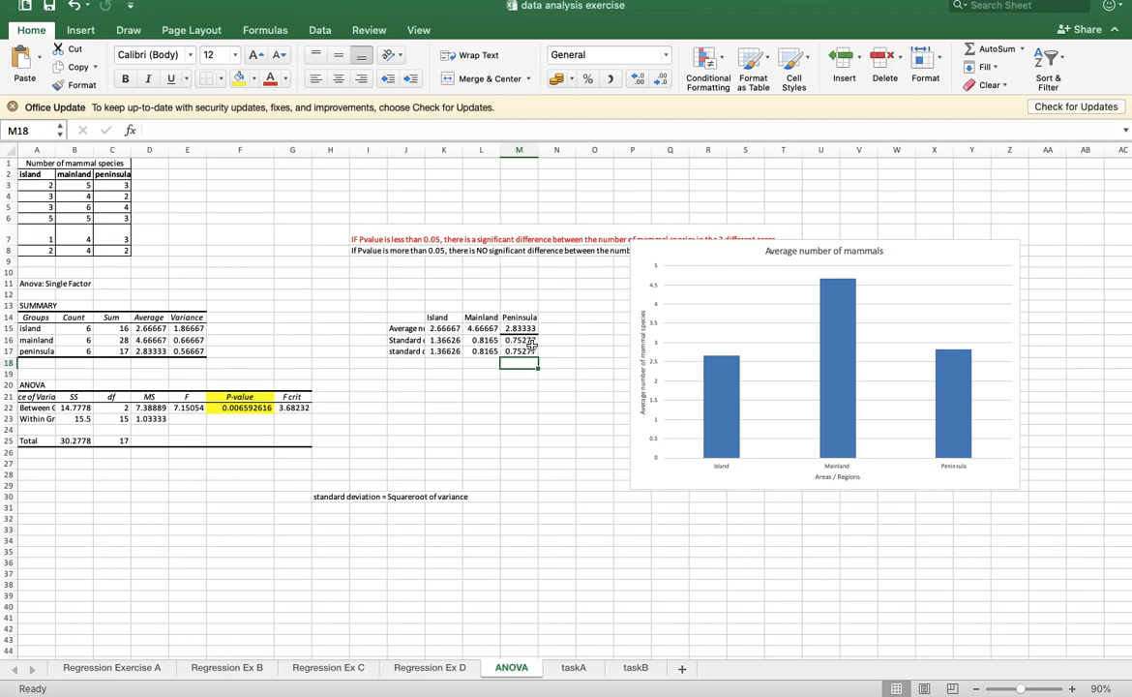
- Re-enter the island standard deviation formula =STDEV(A3:A8) in K16
left_click(445, 339)
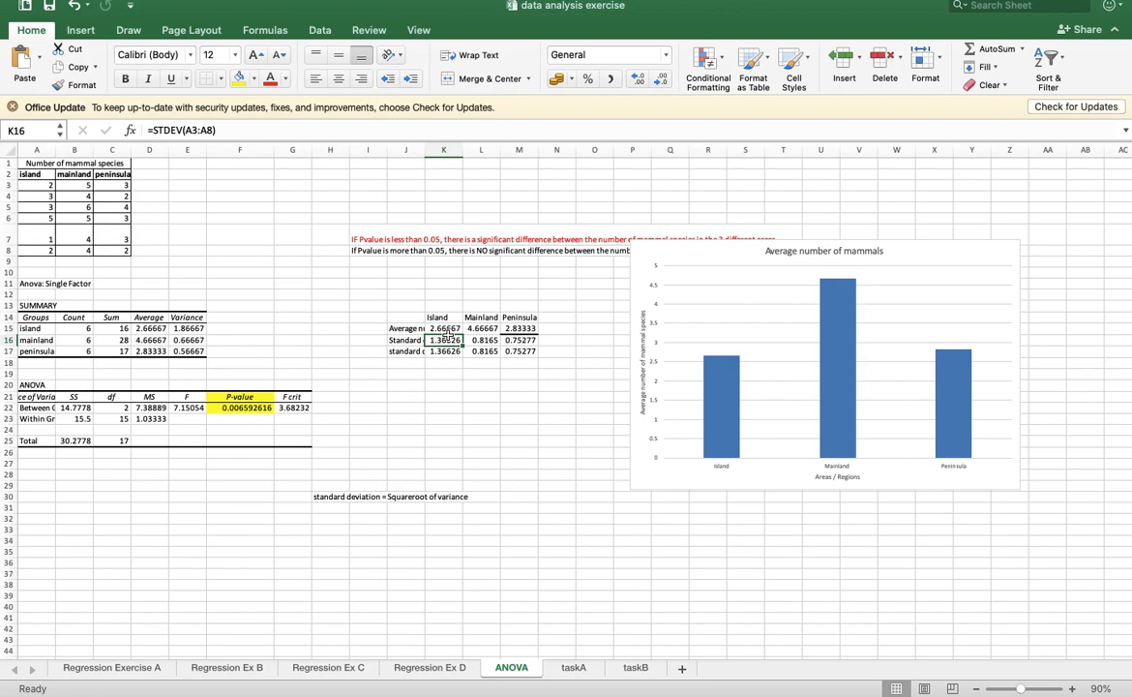
type("=stde")
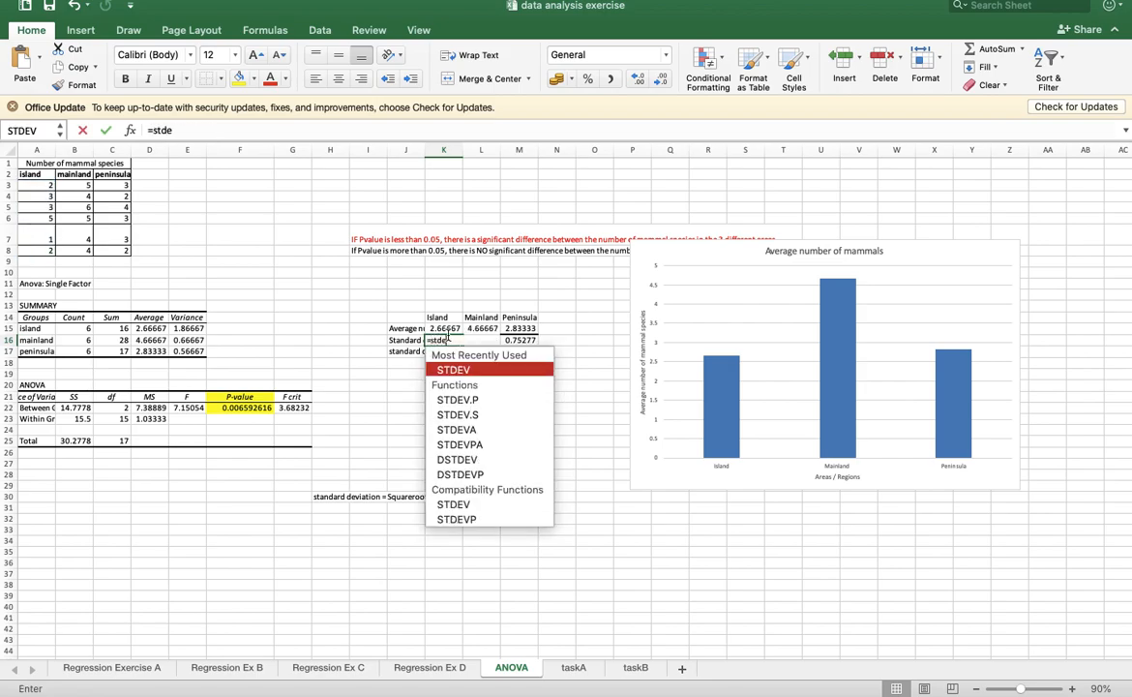
double_click(455, 372)
left_click_drag(37, 185, 46, 252)
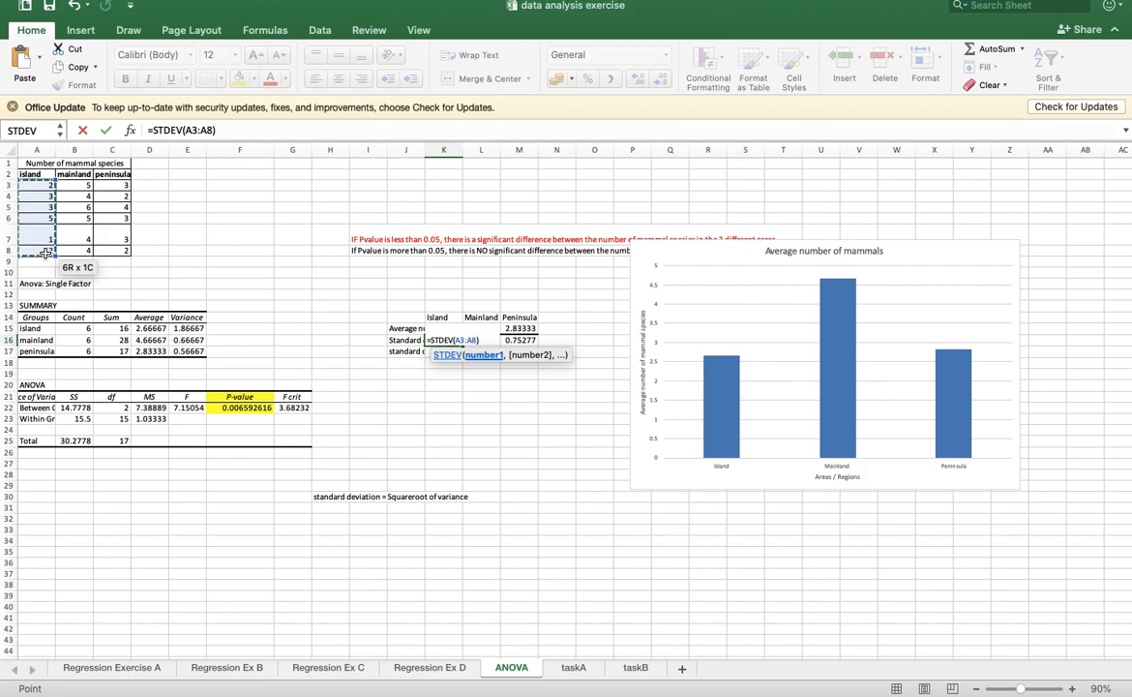
key("Return")
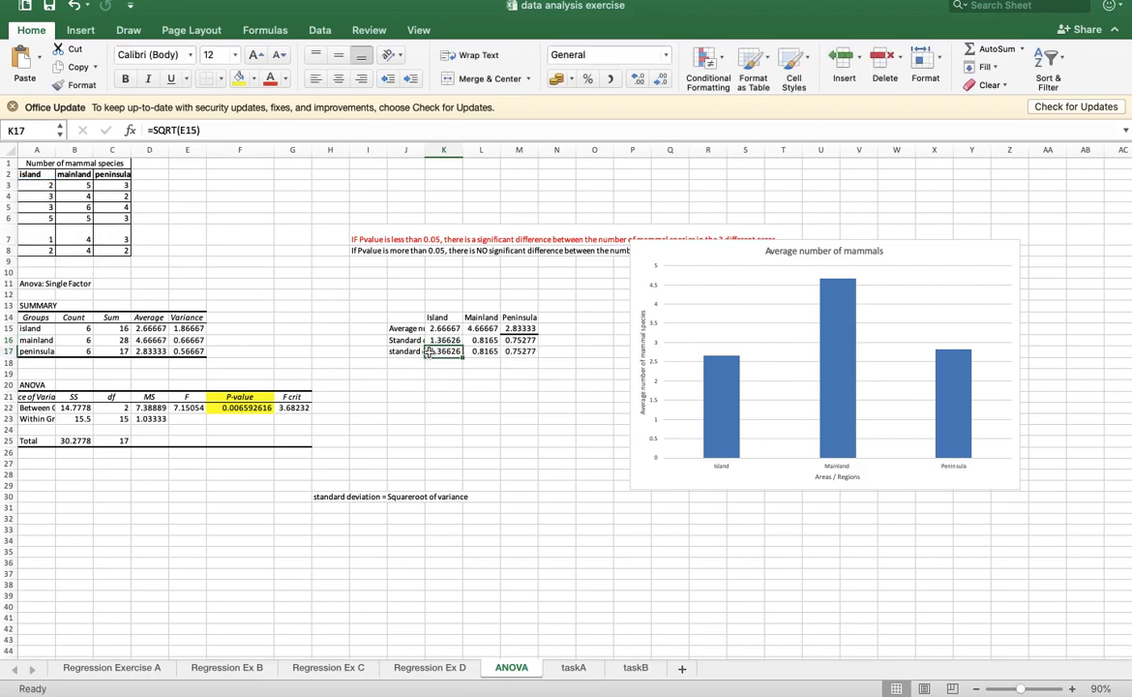
- Re-enter =SQRT(E15) in K17 and clear the variance-based standard deviation row by deleting the contents of I17:N18
type("=sqrt")
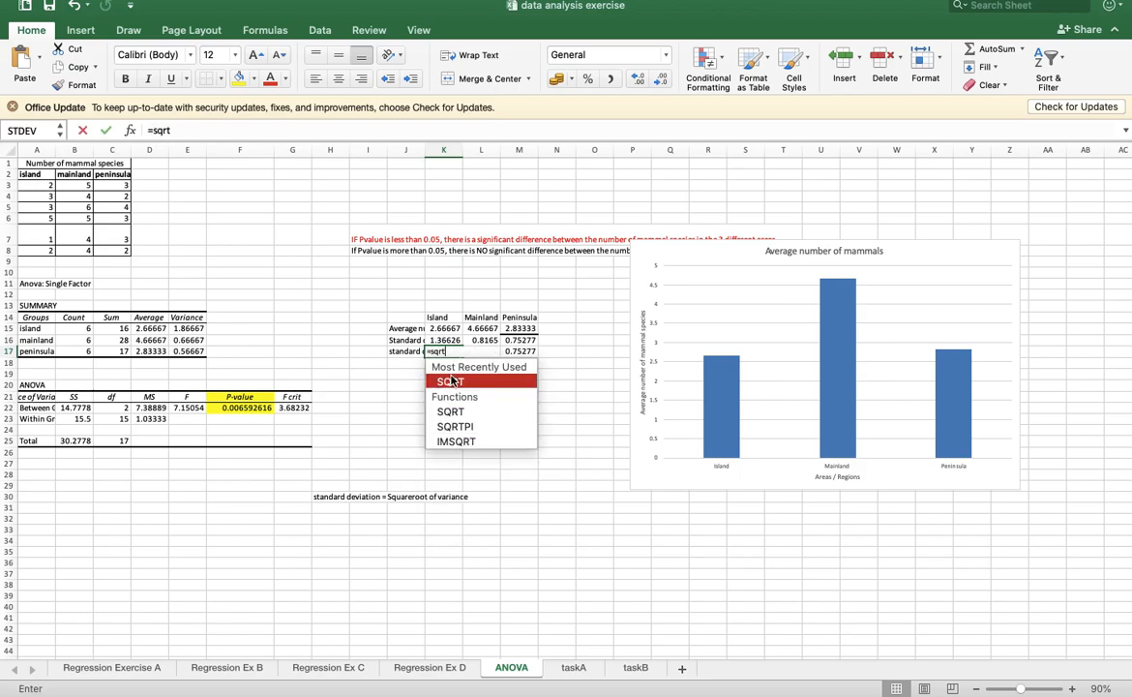
double_click(454, 382)
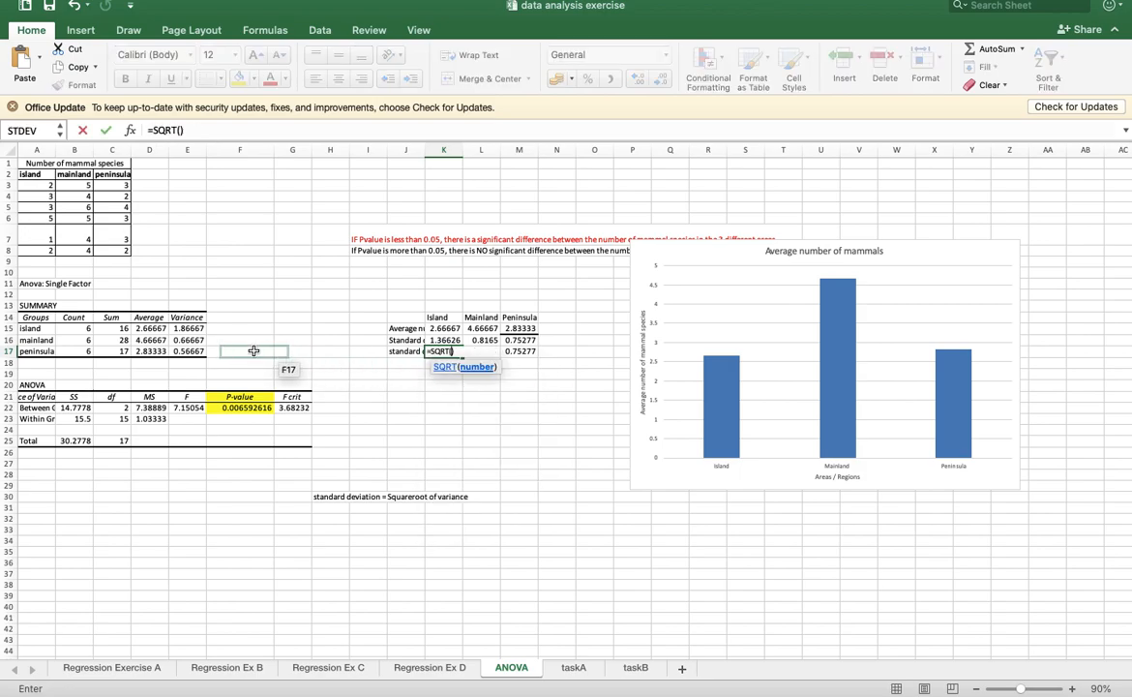
left_click(188, 329)
key("Return")
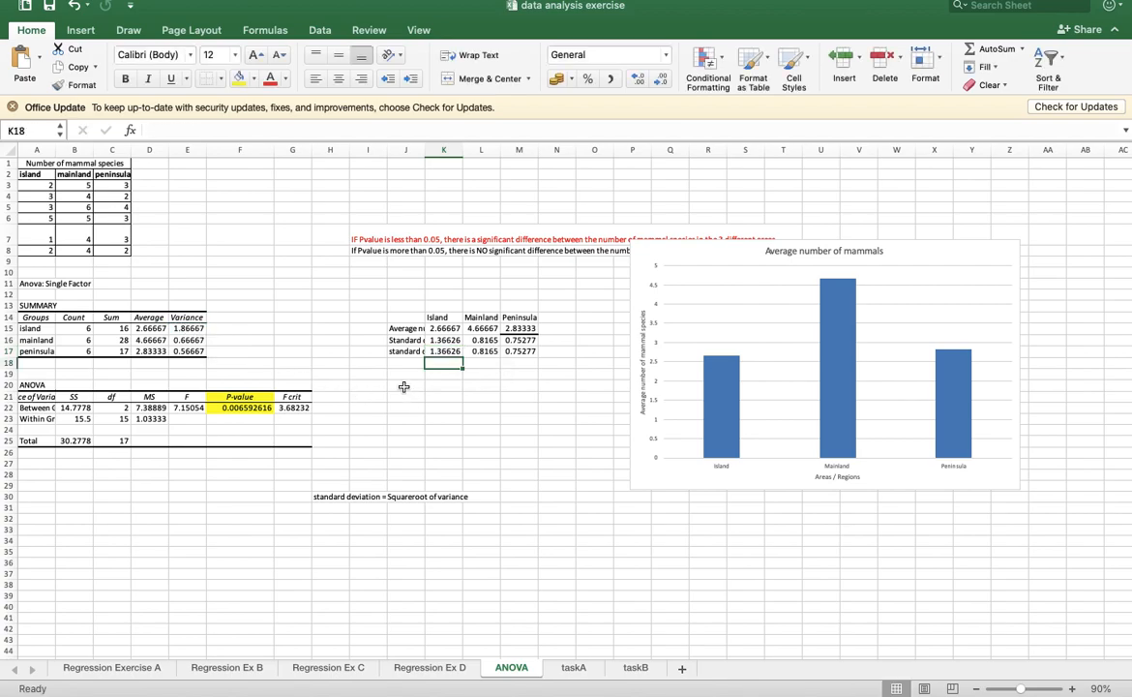
left_click_drag(366, 351, 541, 367)
key("Delete")
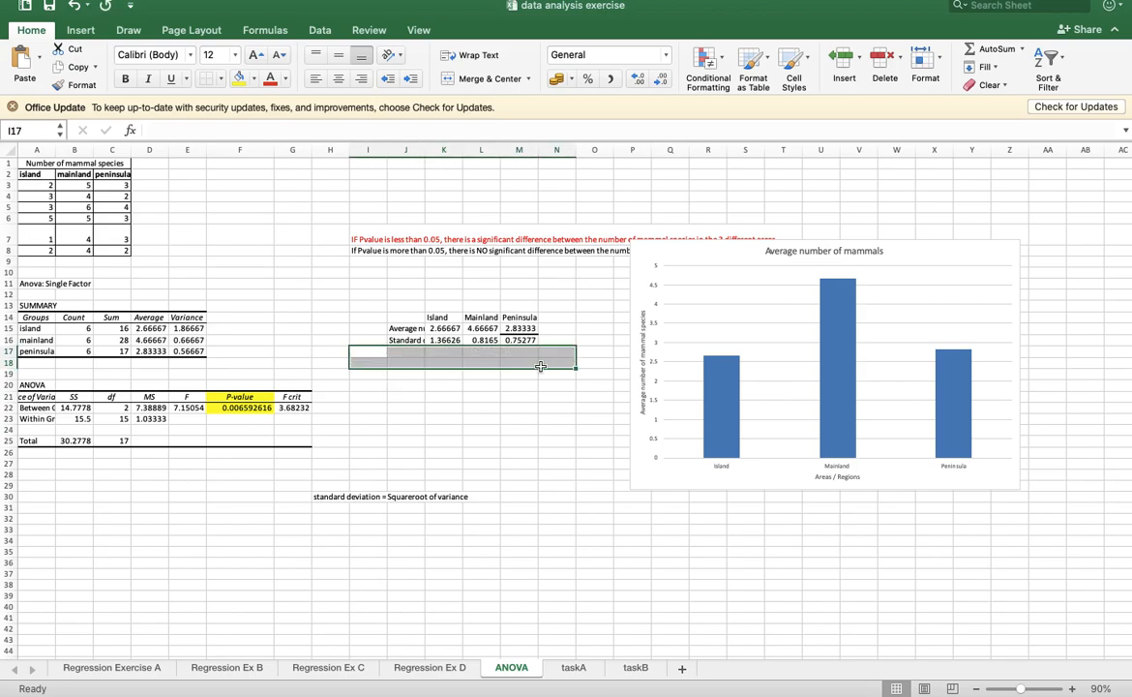
- Add error bars to the average columns of the mammal chart and show their formatting options
left_click(714, 375)
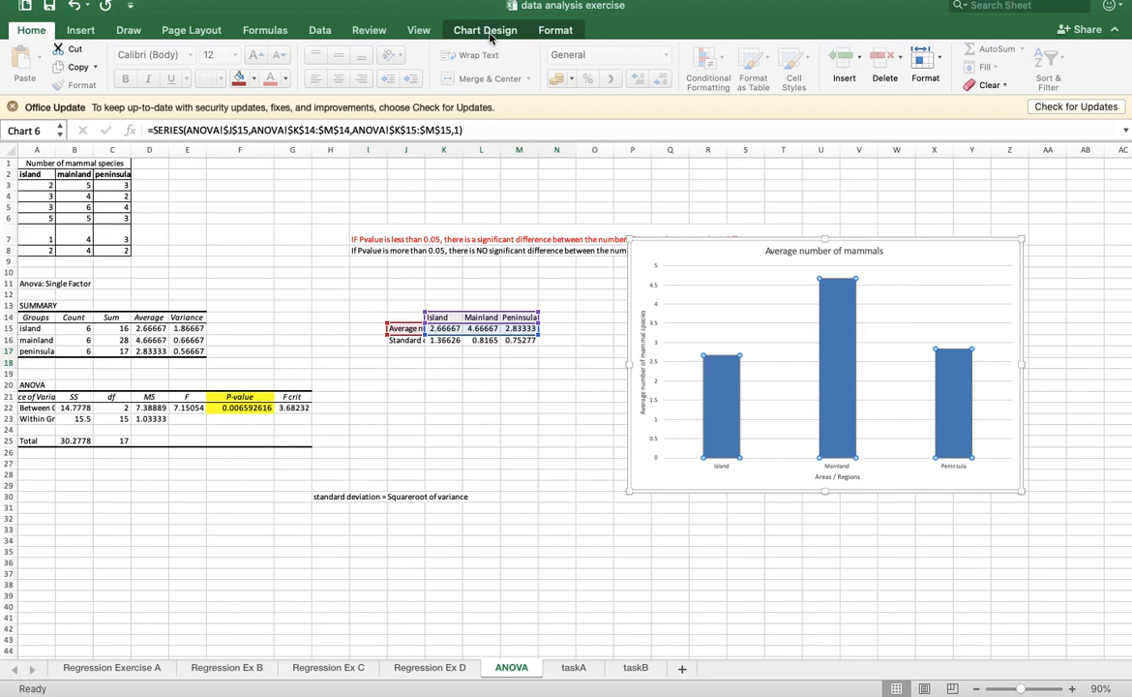
left_click(489, 32)
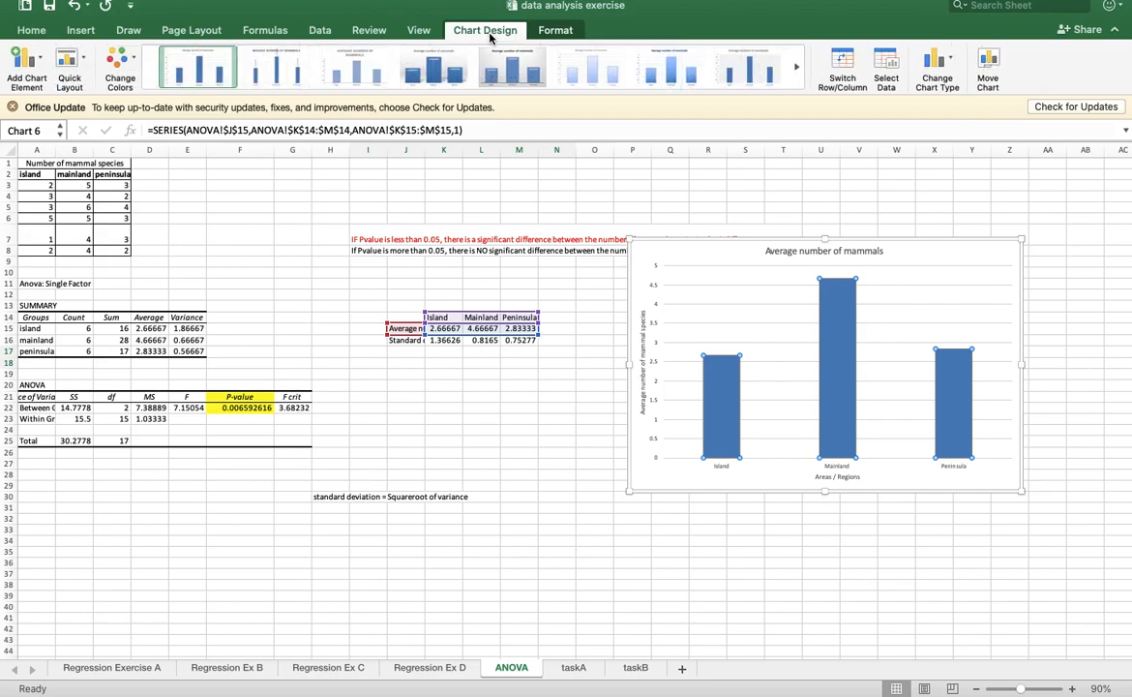
left_click(39, 66)
mouse_move(101, 188)
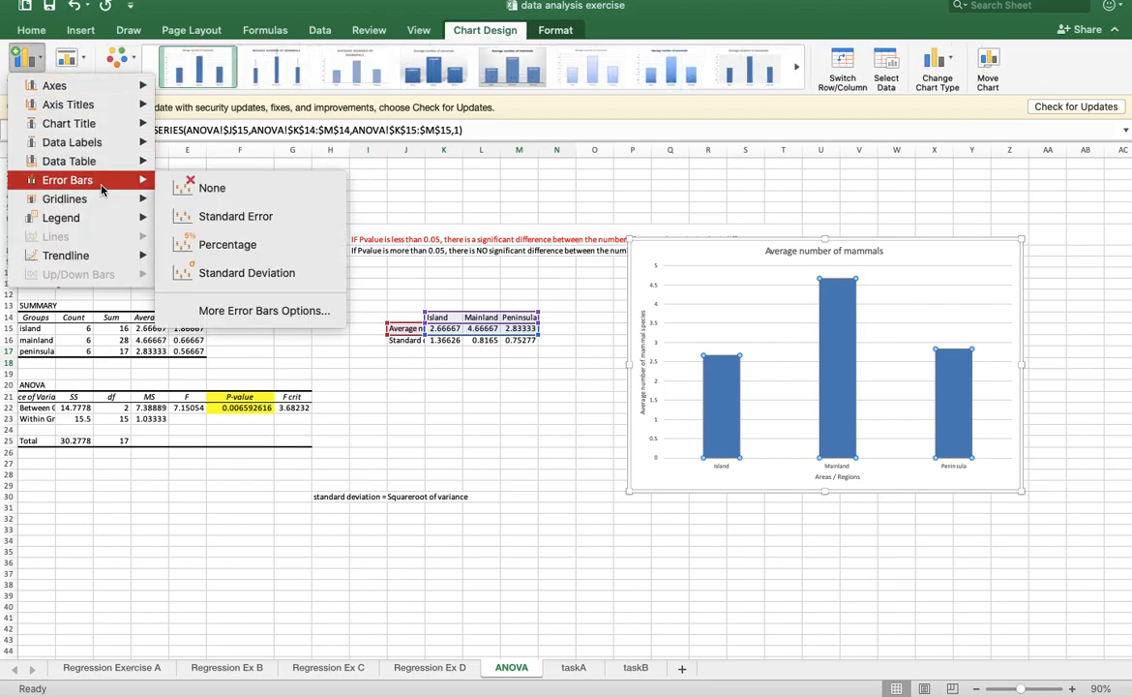
left_click(220, 311)
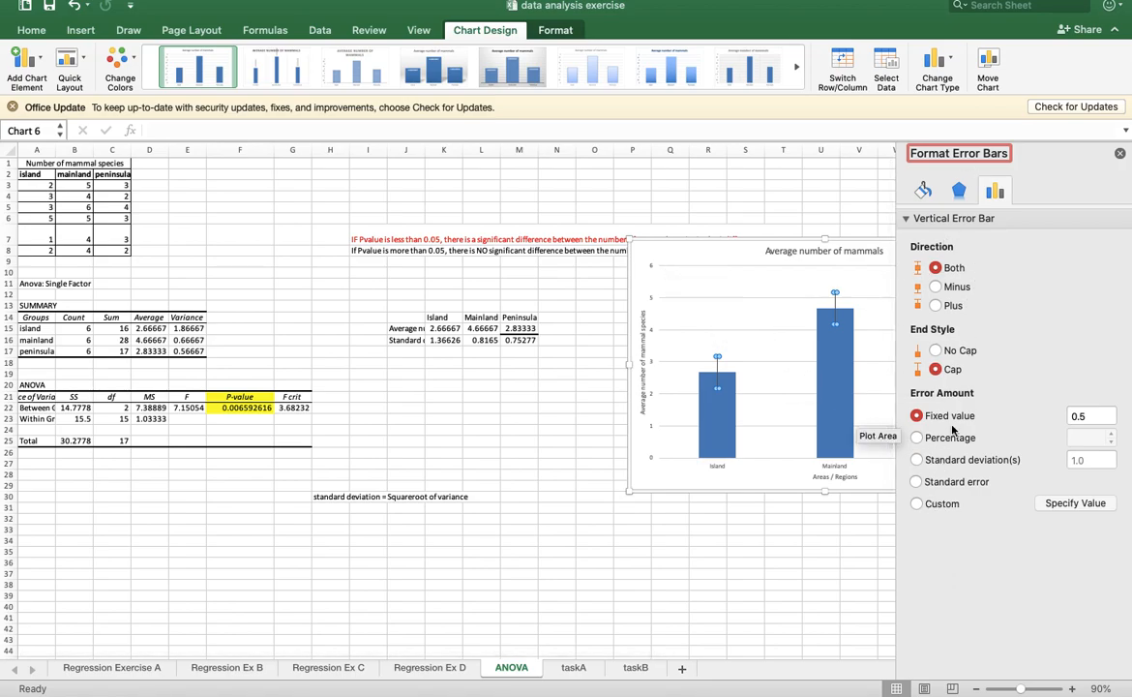
- Set custom error bar amounts for the mammal chart, using standard deviations K16:M16 for both the positive and negative error values
left_click(921, 504)
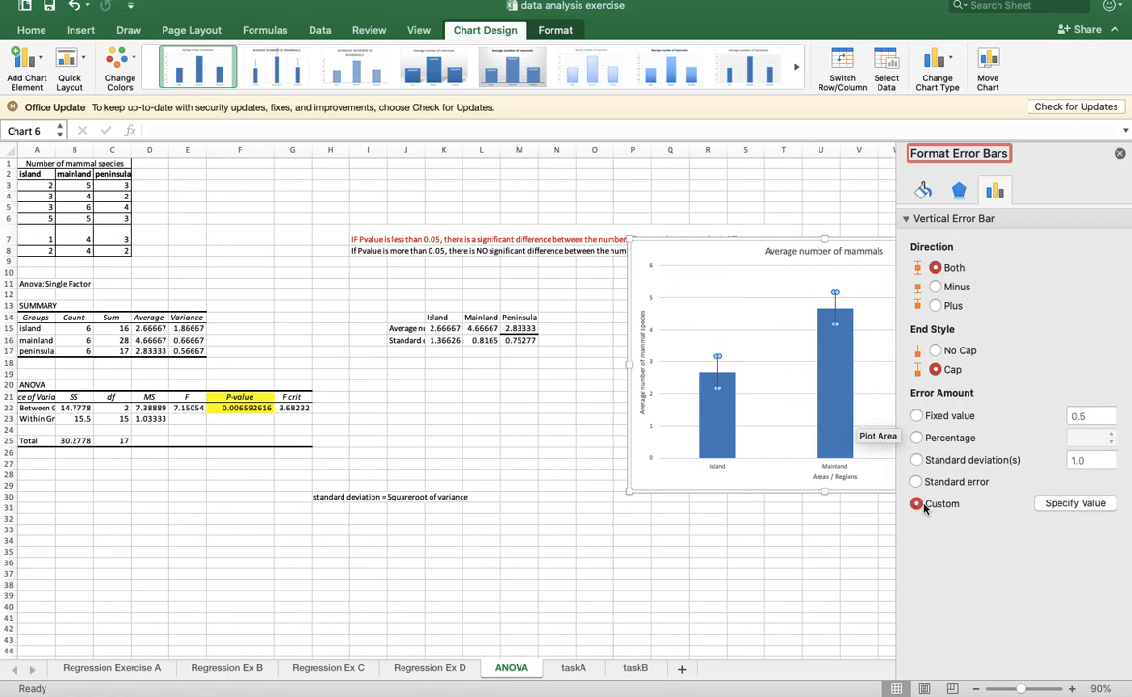
left_click(1065, 508)
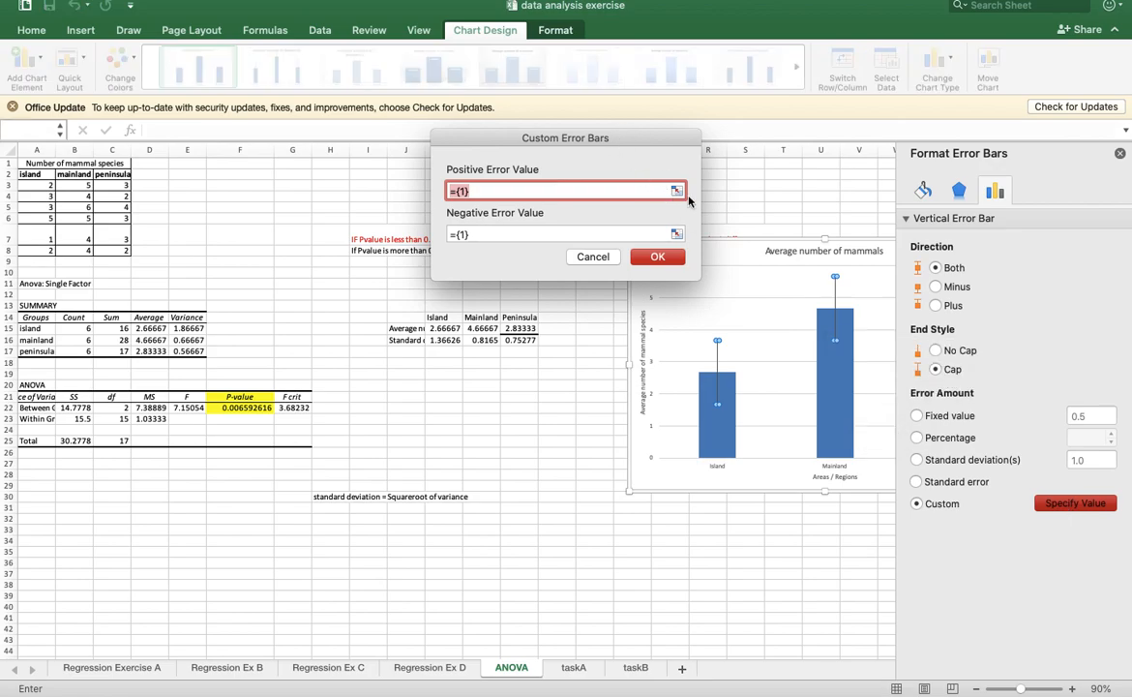
left_click(677, 192)
left_click_drag(433, 340, 531, 341)
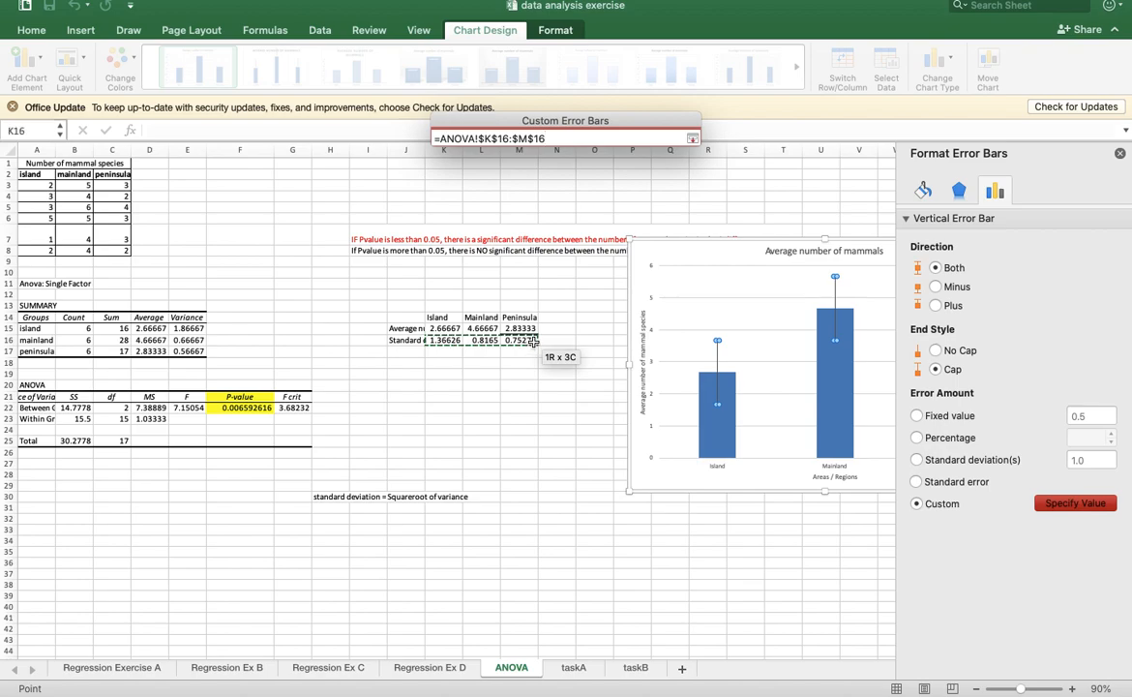
left_click(693, 140)
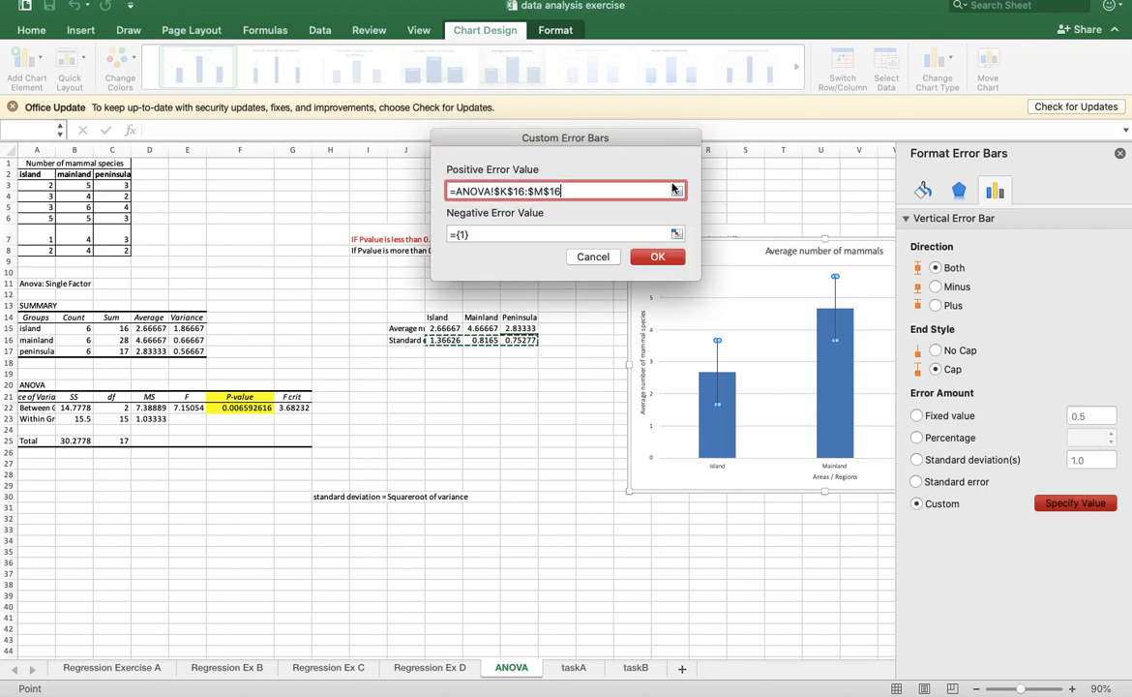
left_click(677, 235)
left_click_drag(437, 339, 522, 339)
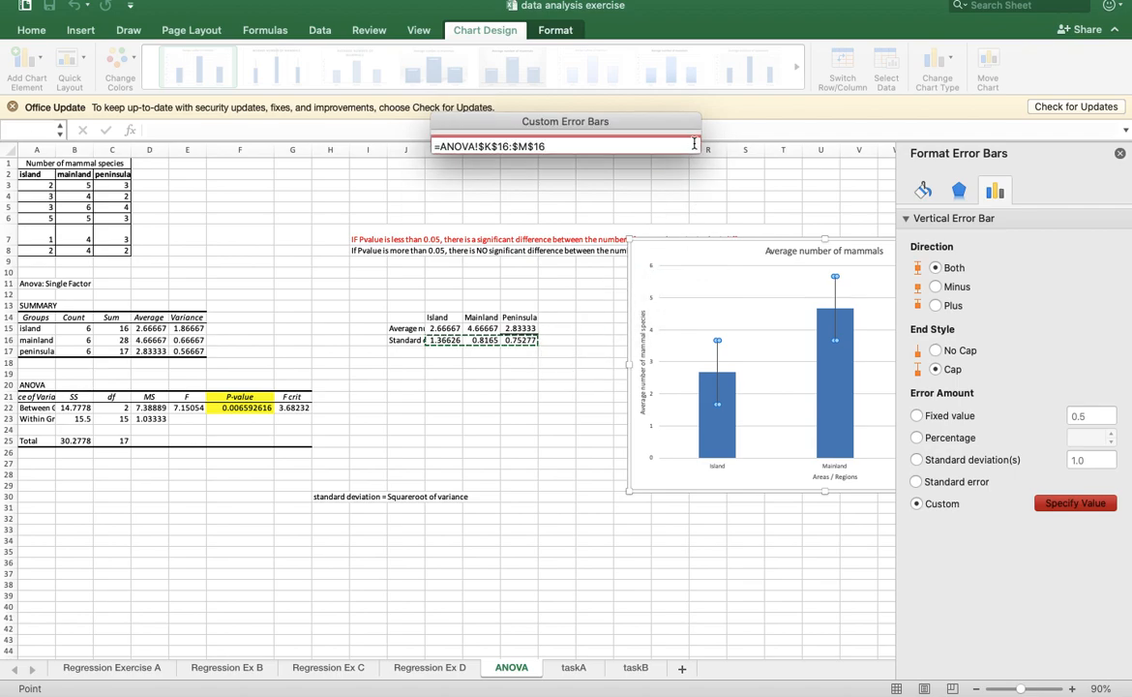
left_click(692, 139)
left_click(663, 265)
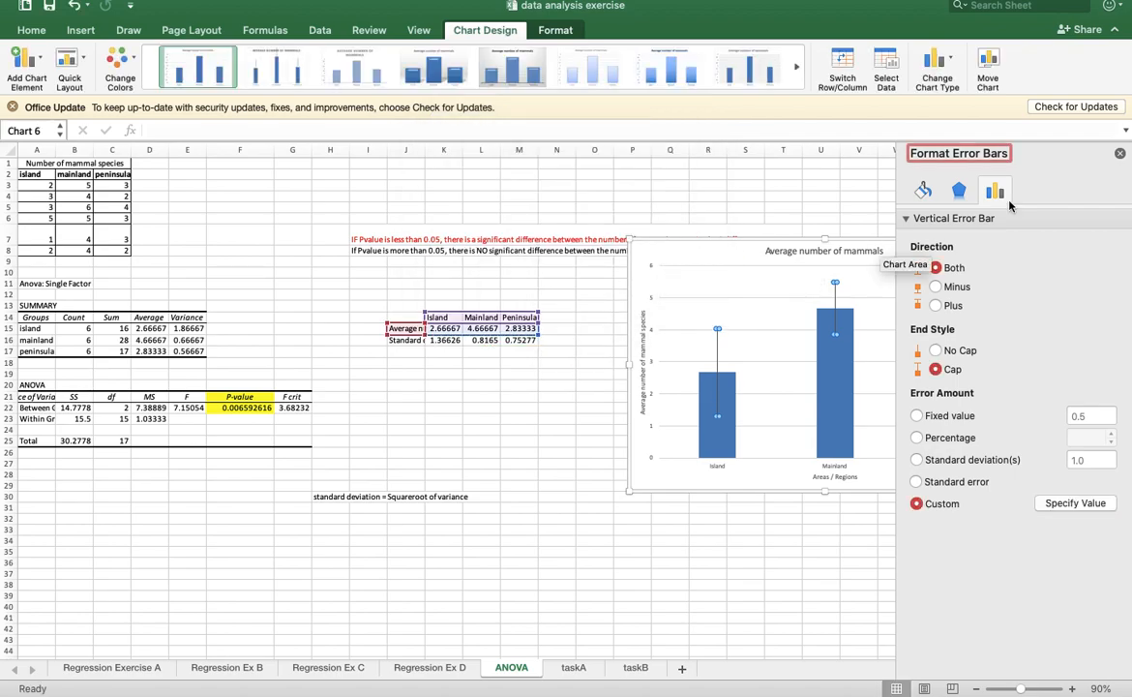
- Close the error bar formatting options, then move the mammal chart beside the ANOVA tables and enlarge it
left_click(1120, 155)
left_click_drag(945, 245, 767, 210)
left_click_drag(845, 455, 952, 506)
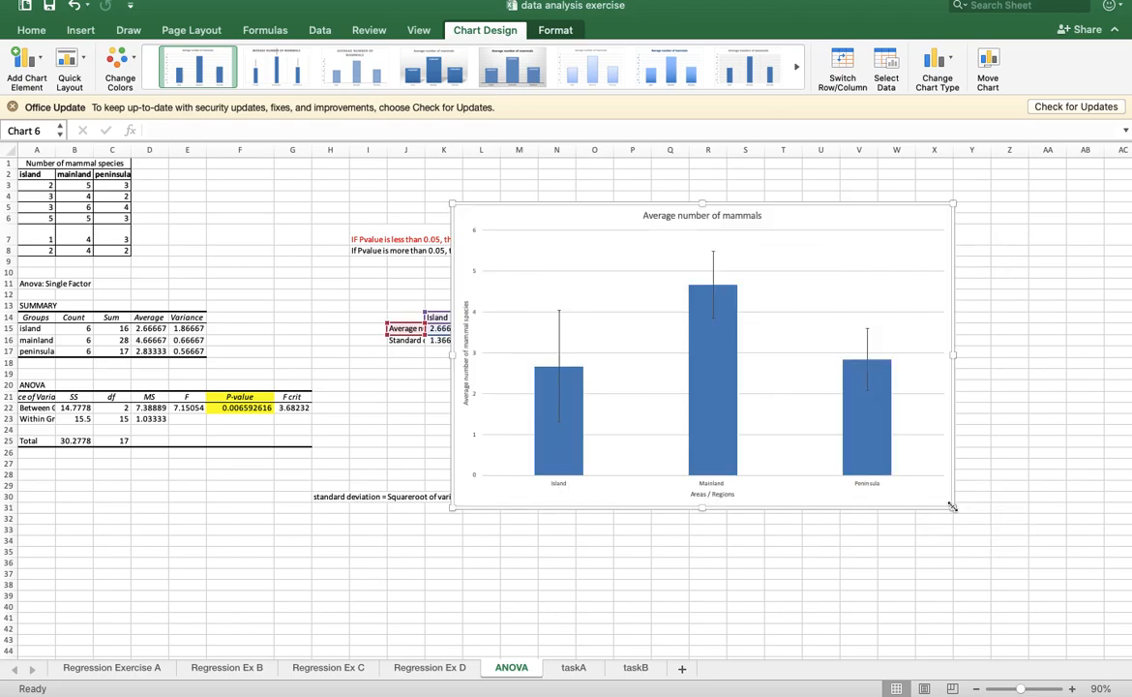
- Extend the chart title to "Average number of mammals in 3 different areas"
left_click(750, 216)
left_click(760, 216)
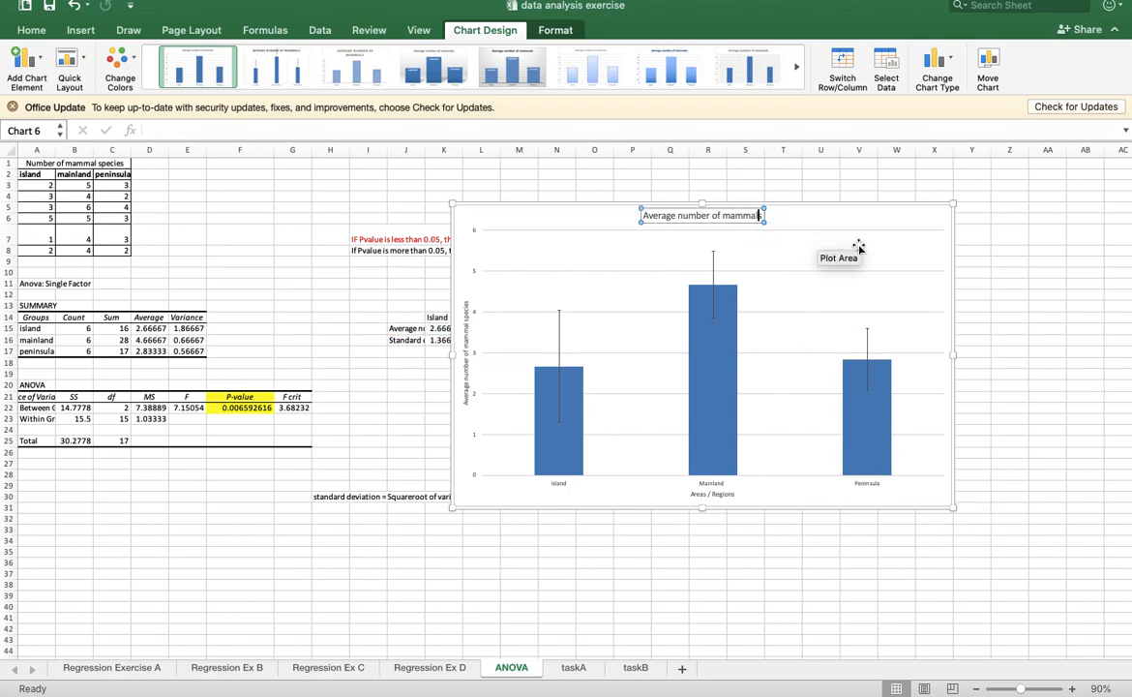
type("s in")
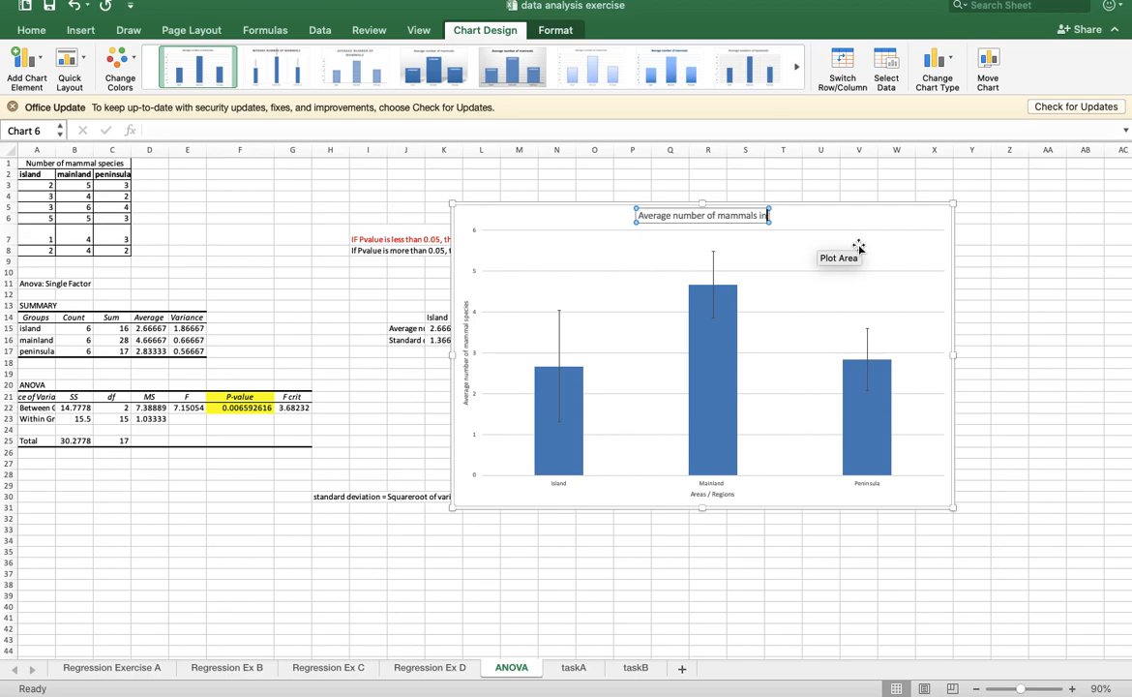
type(" 3 different")
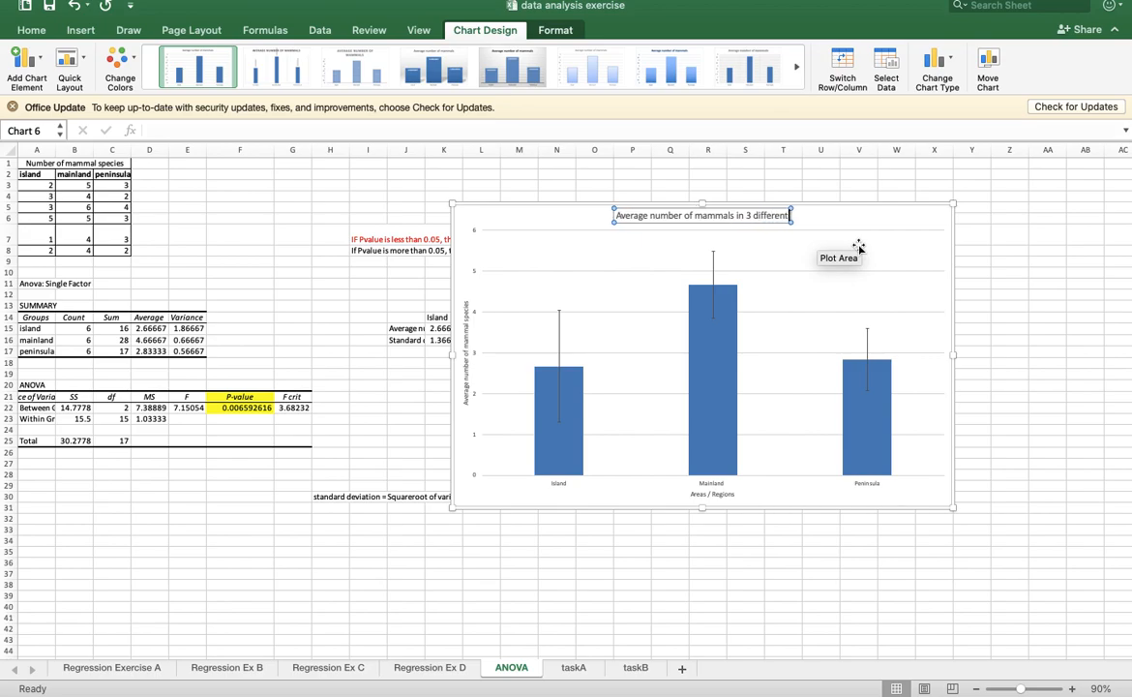
type(" areas")
left_click(825, 555)
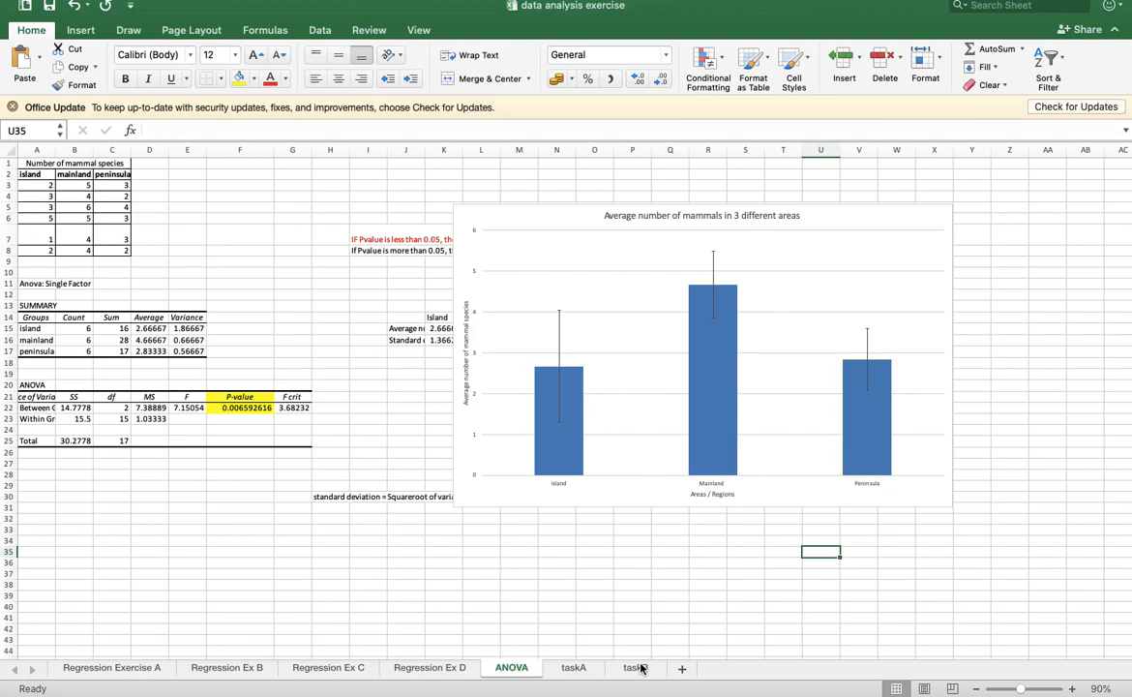
- On the taskB sheet, copy the Texture data table K6:N20 to A20, directly below the Flavour data
left_click(634, 667)
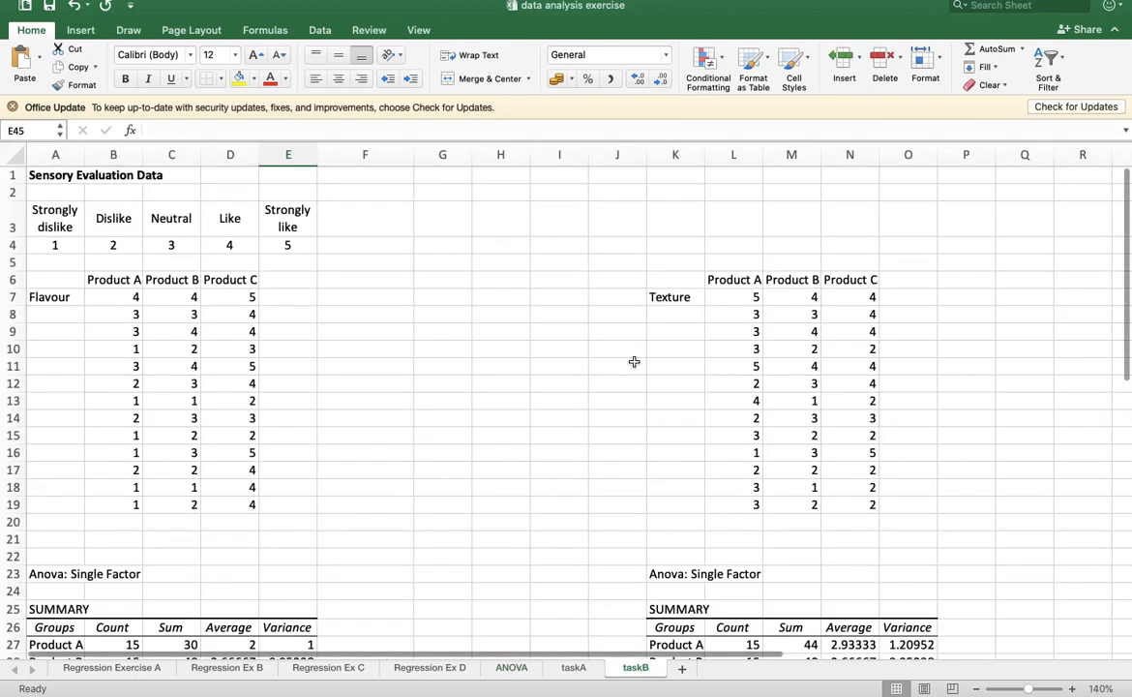
left_click_drag(666, 281, 860, 515)
key("super+c")
scroll(533, 411, "down", 5)
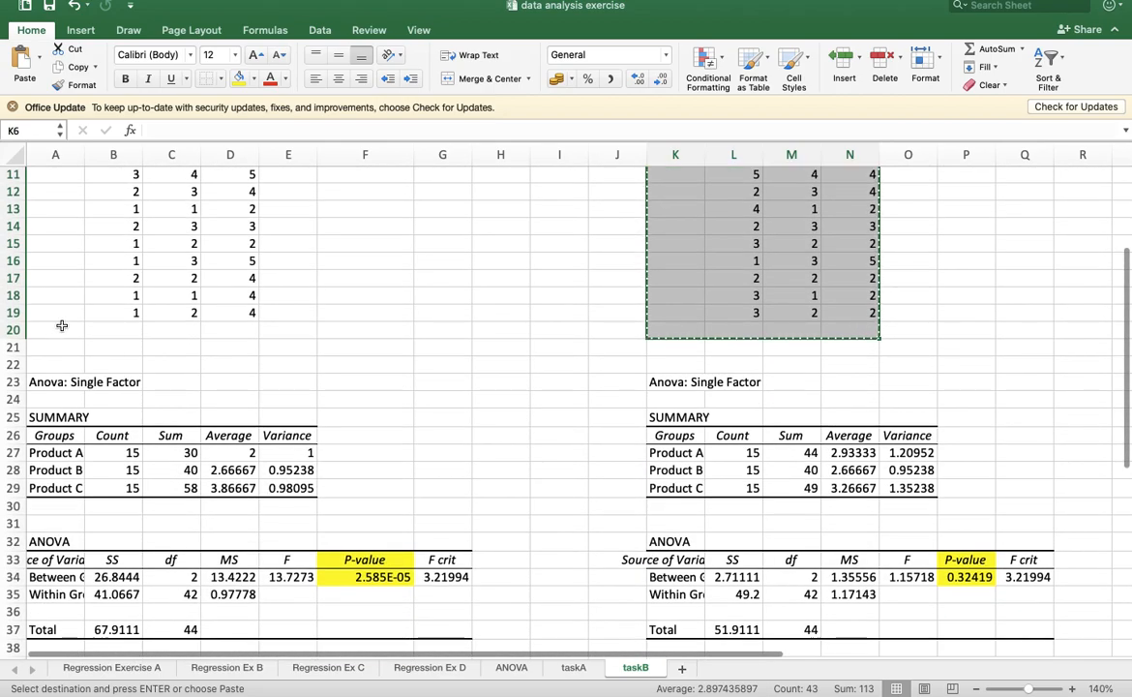
left_click(61, 326)
key("super+v")
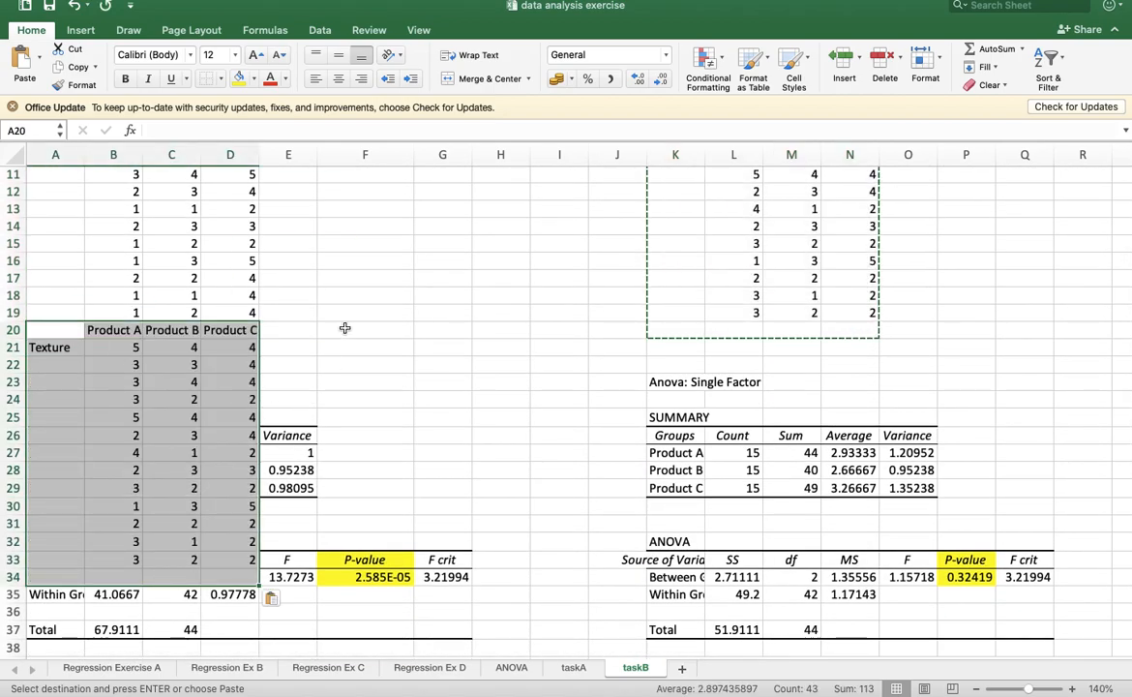
- Delete the leftover contents of the Flavour ANOVA output below and beside the pasted Texture table
scroll(457, 276, "up", 5)
left_click_drag(458, 275, 790, 629)
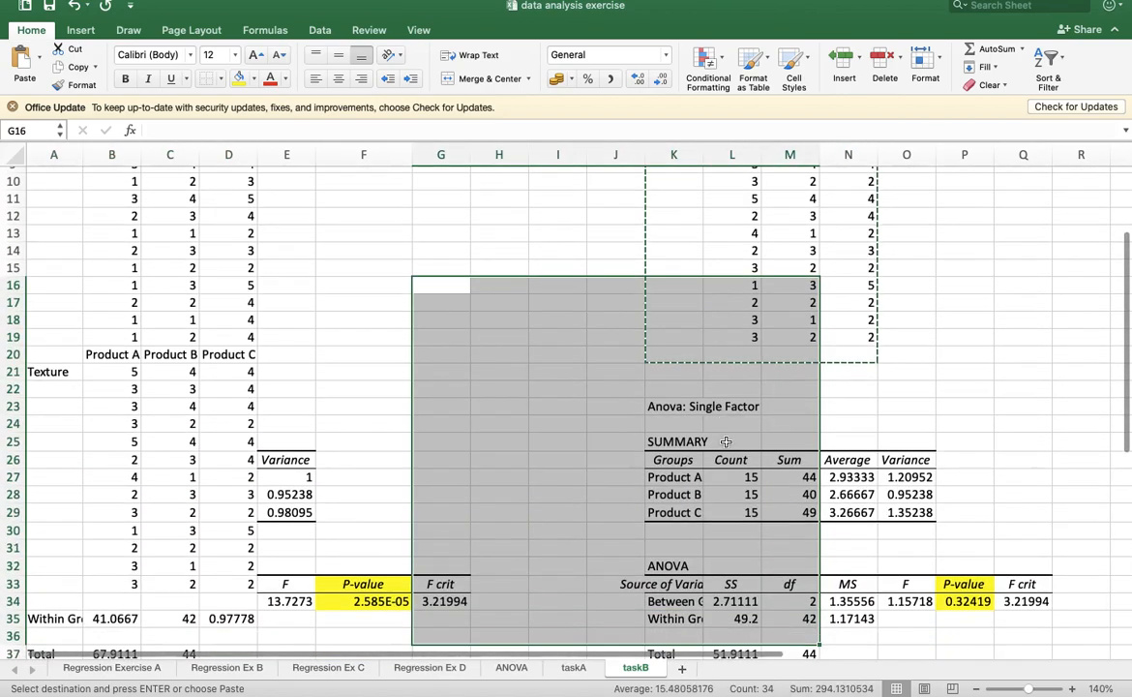
scroll(727, 533, "down", 10)
scroll(727, 532, "up", 3)
left_click_drag(563, 340, 49, 430)
key("Delete")
left_click_drag(280, 243, 492, 469)
key("Delete")
scroll(644, 382, "up", 8)
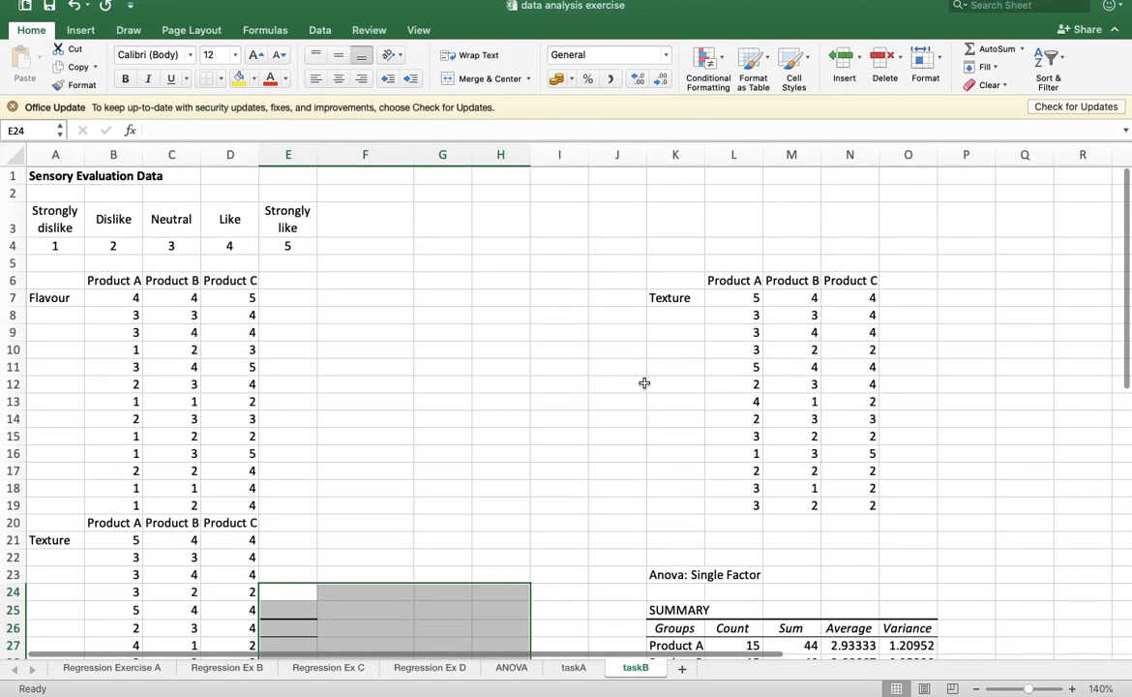
- Delete the original Texture data and its ANOVA output in the area from J5 onward
scroll(645, 382, "down", 1)
left_click_drag(613, 263, 1103, 647)
key("Delete")
scroll(768, 597, "up", 4)
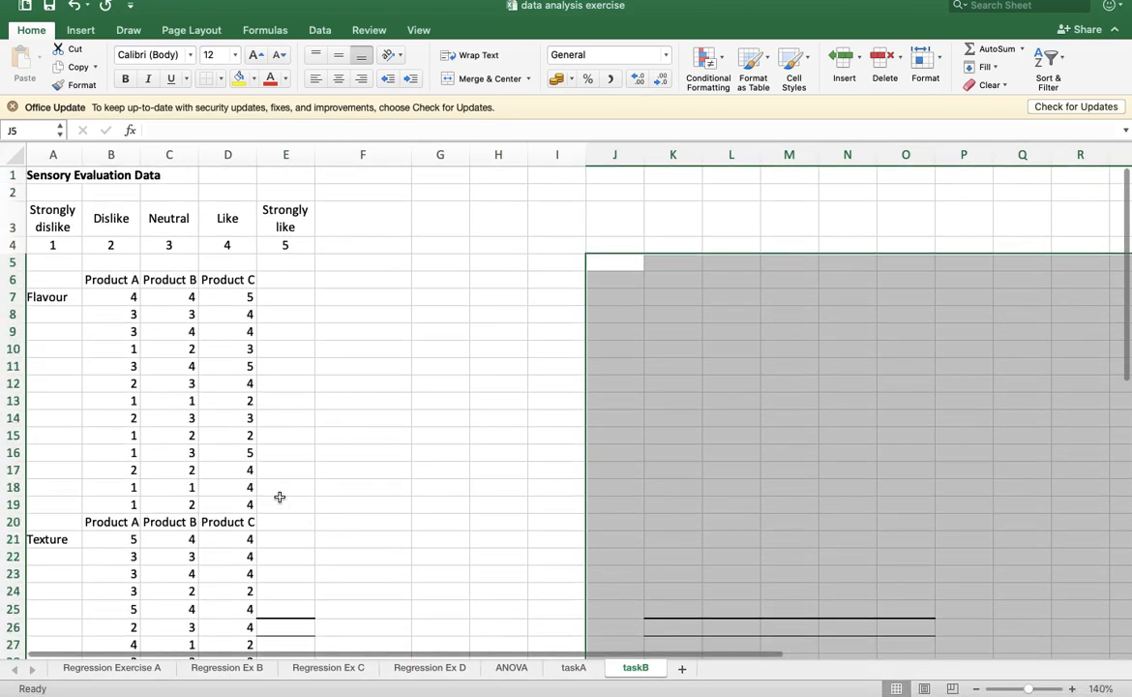
- Copy the Texture table A20:D33 to G6, beside the Flavour data
left_click_drag(93, 521, 226, 523)
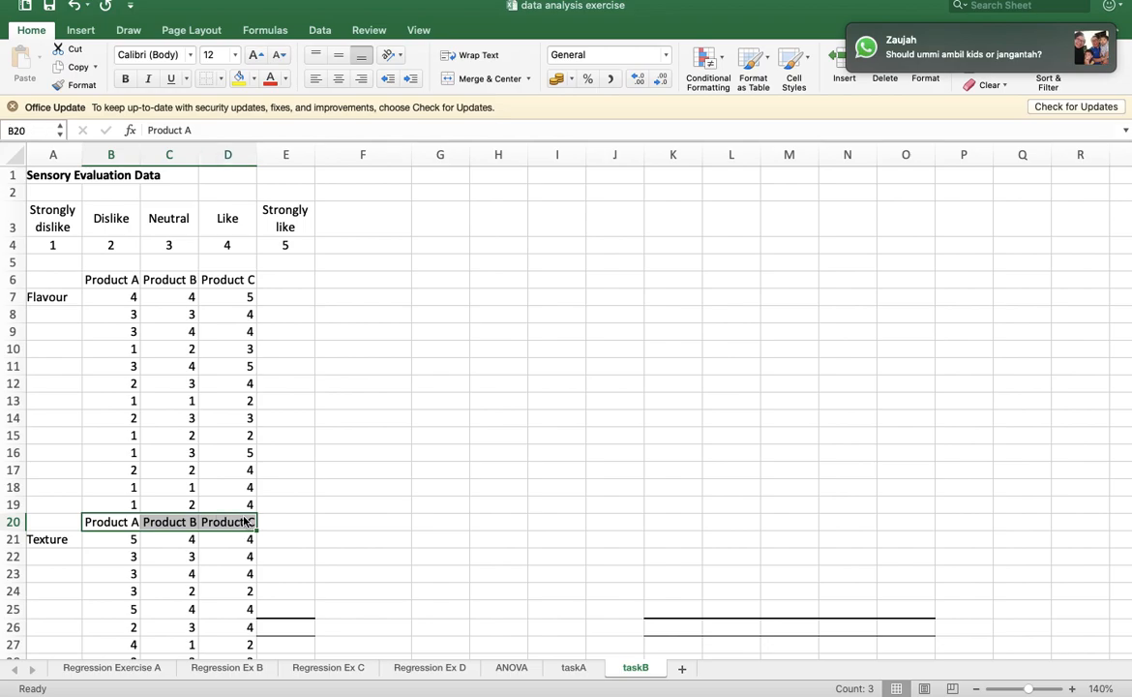
left_click_drag(30, 528, 221, 617)
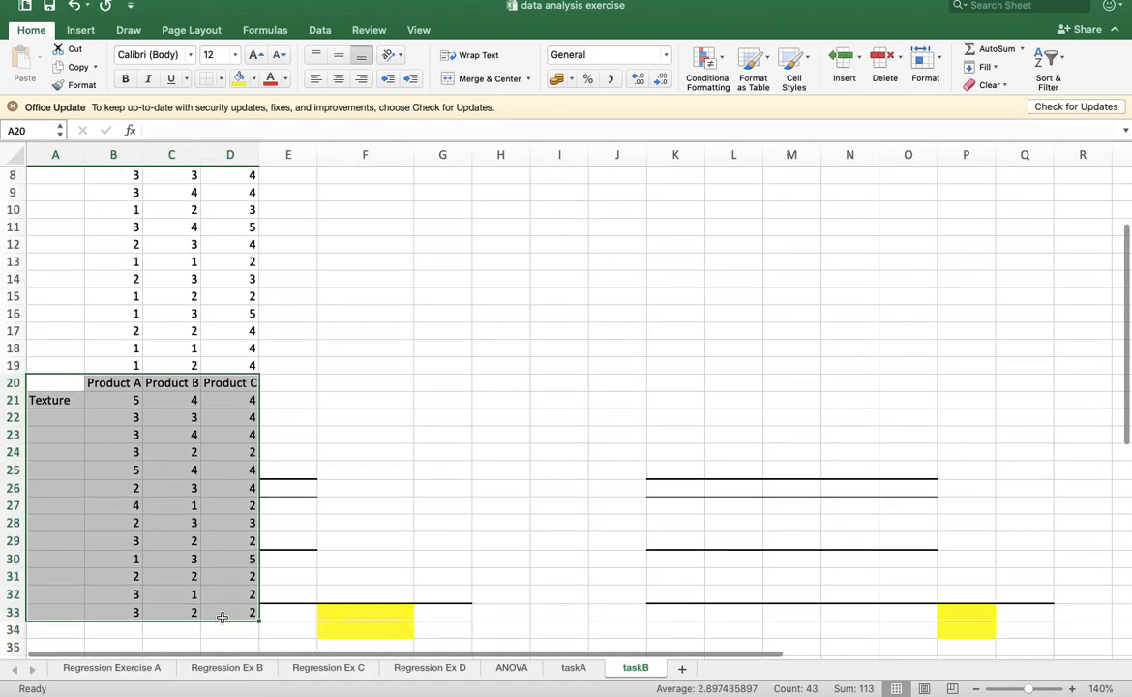
key("super+c")
scroll(433, 270, "up", 5)
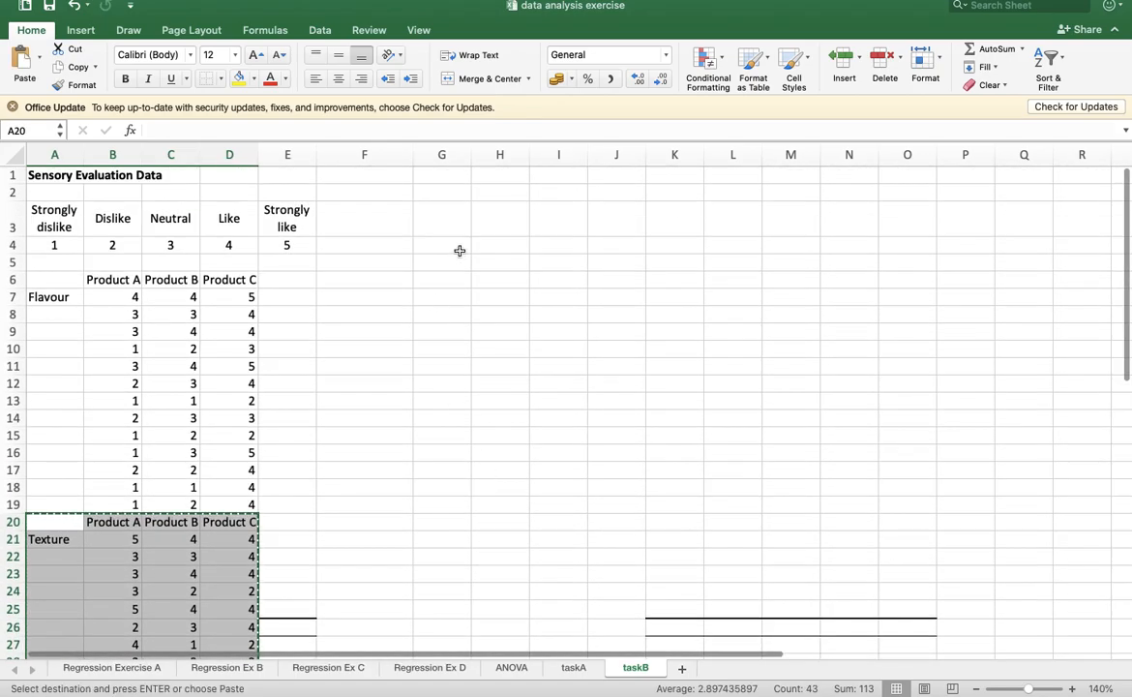
left_click(451, 279)
key("super+v")
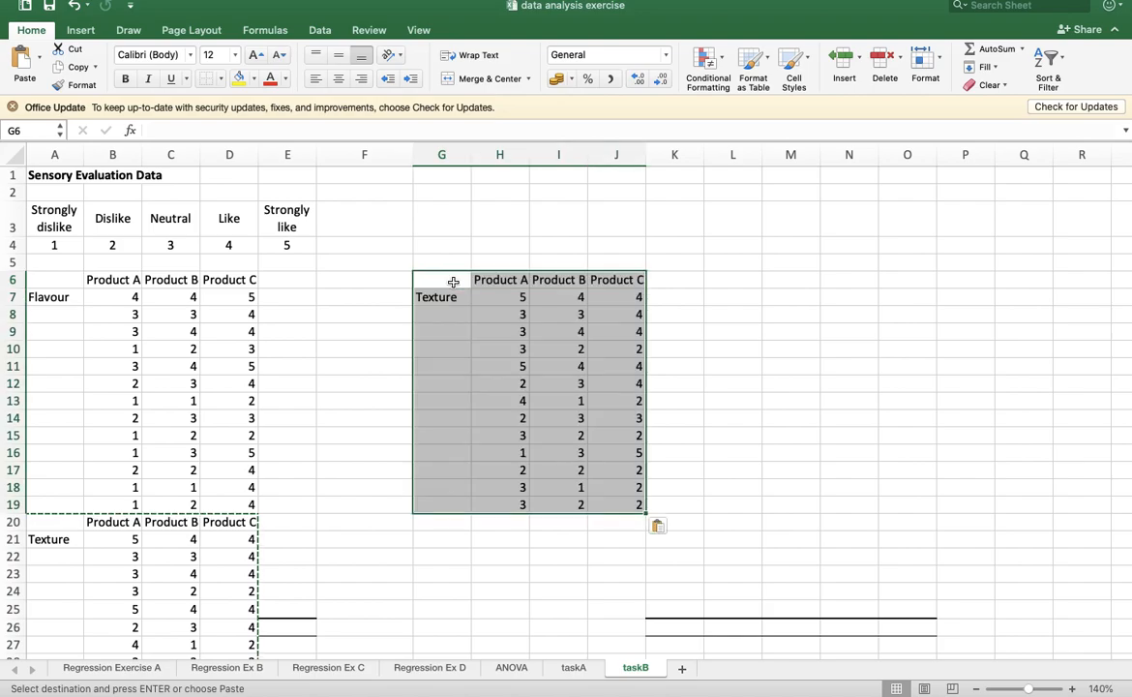
- Delete the duplicate Texture table starting at A20, below the Flavour data
left_click_drag(53, 523, 249, 598)
key("Delete")
scroll(220, 392, "up", 5)
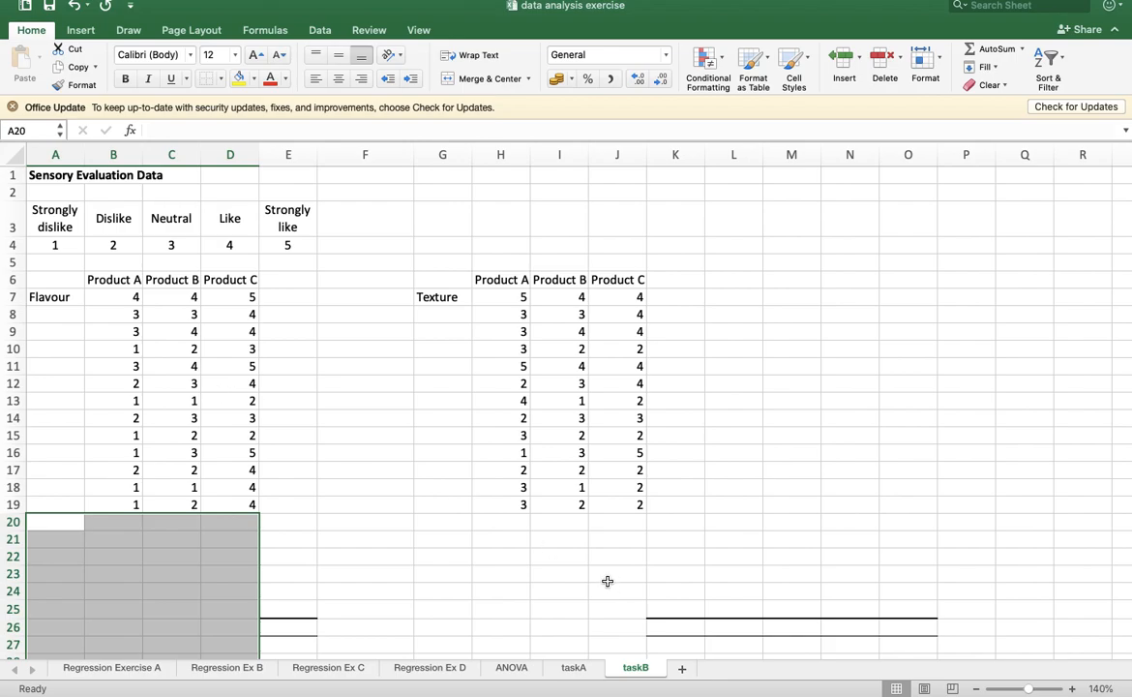
mouse_move(768, 23)
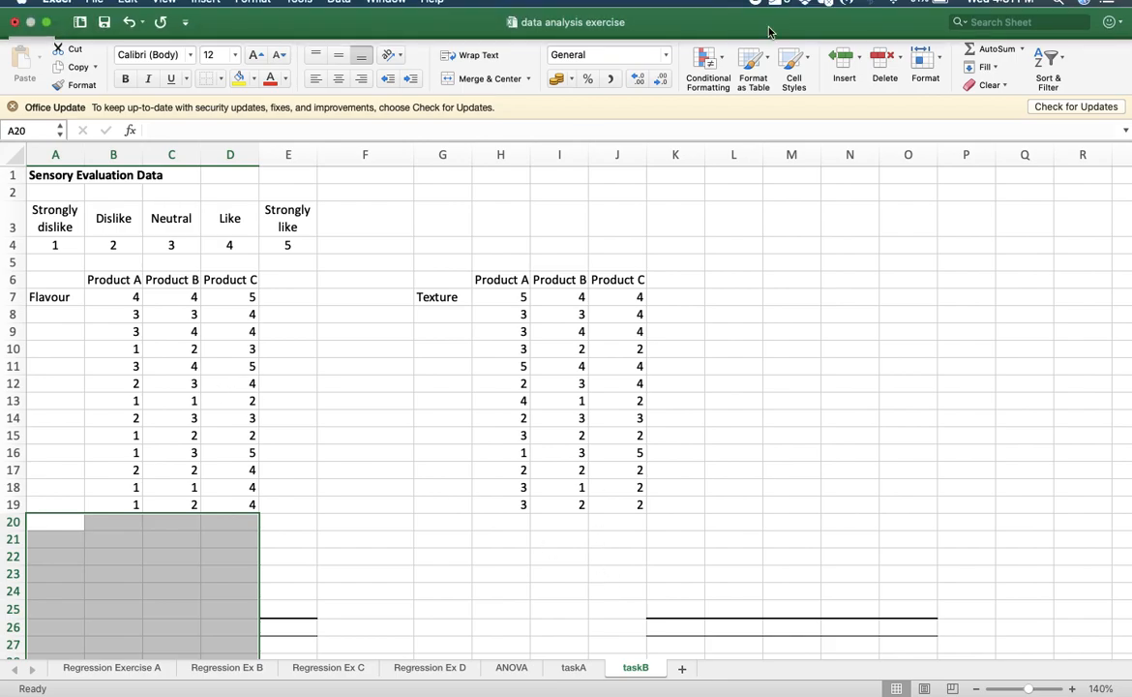